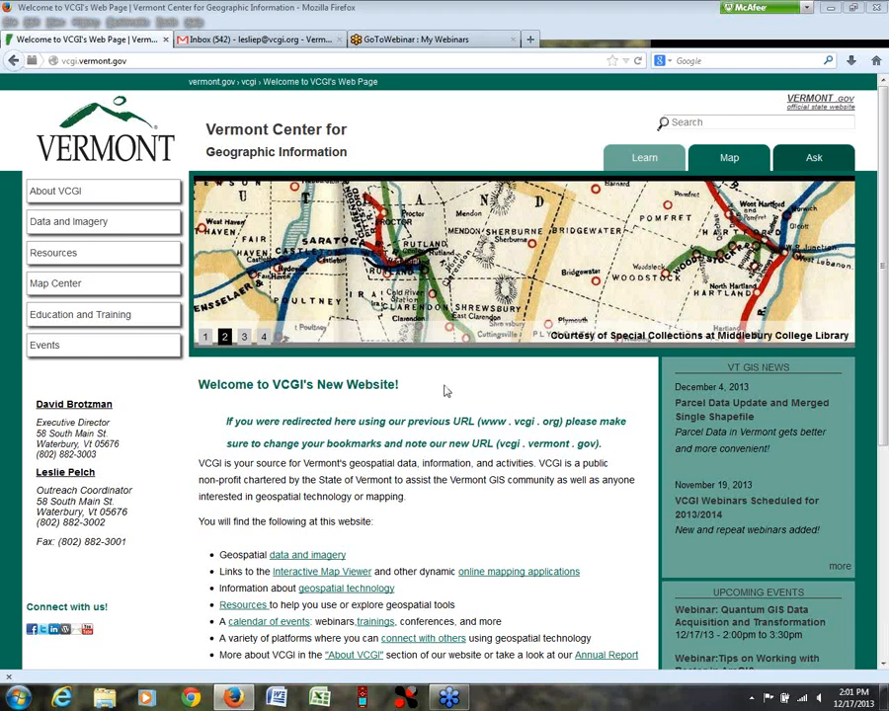
Step: Open the Data and Imagery search tools and search for data layers with the theme Boundaries (Admin - Political)
left_click(40, 226)
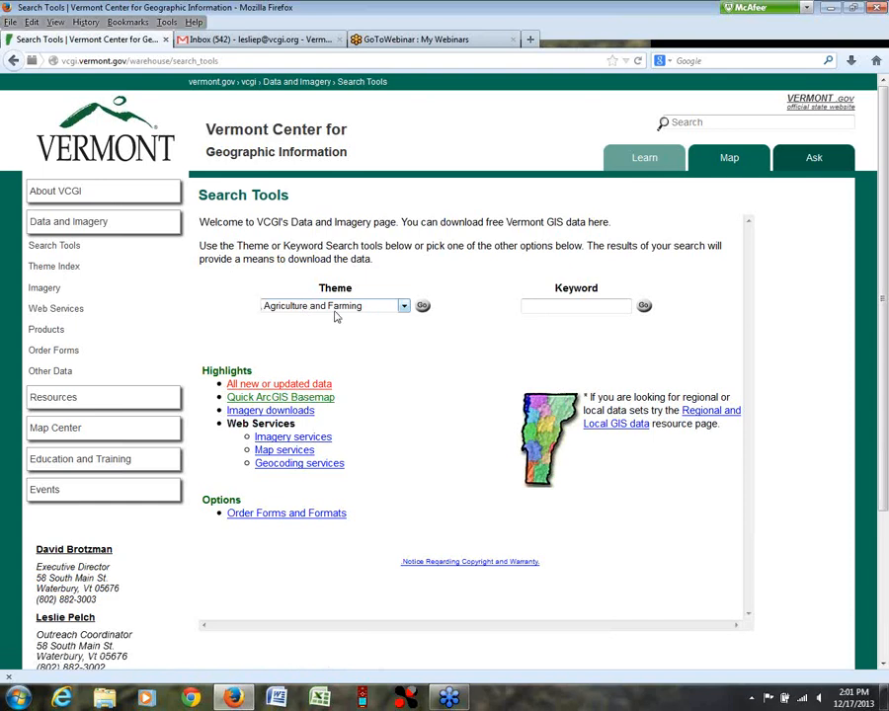
left_click(404, 309)
scroll(413, 468, "down", 1)
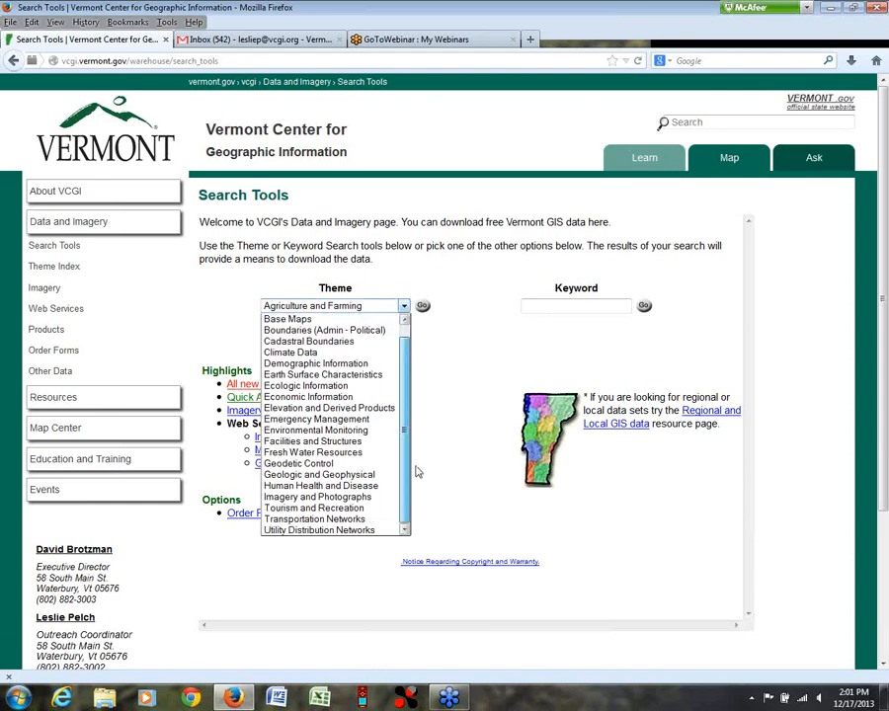
scroll(415, 359, "up", 1)
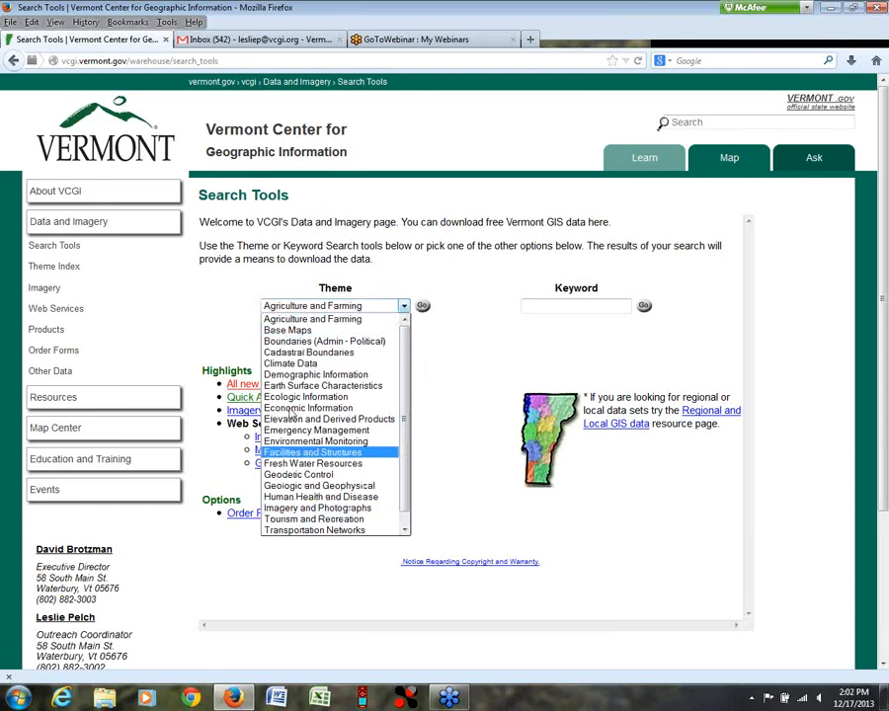
left_click(292, 341)
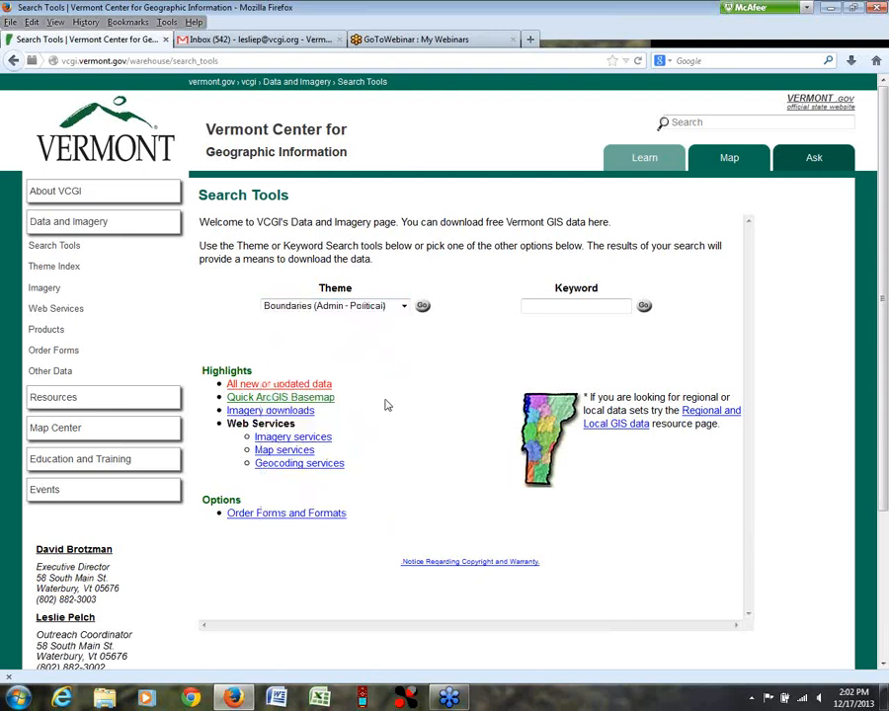
left_click(423, 309)
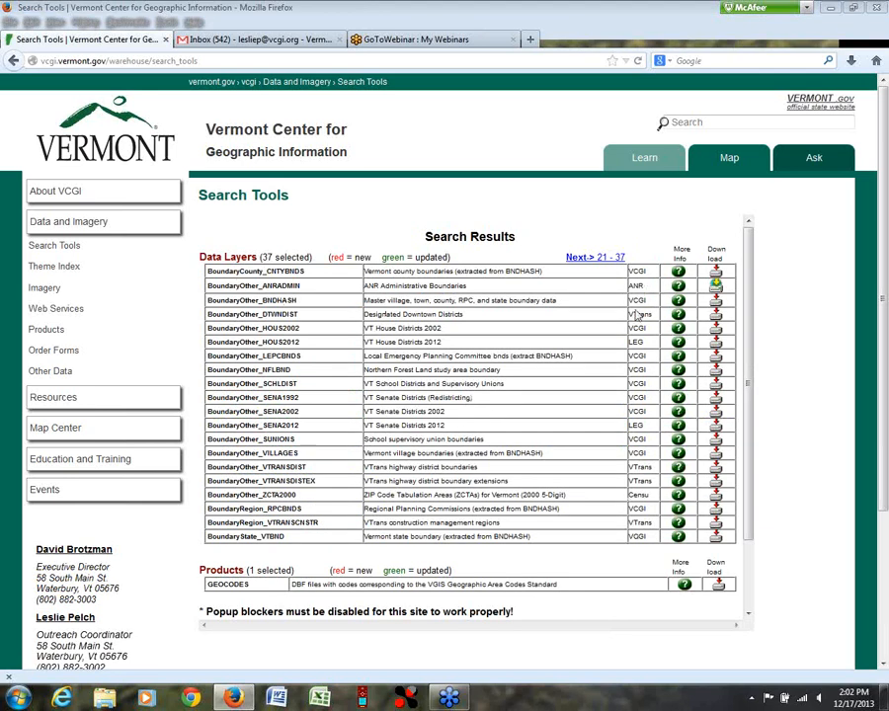
Step: Review the BoundaryCounty_CNTYBNDS layer's information and full metadata, and bring up its zip download prompt without saving the file
left_click(680, 274)
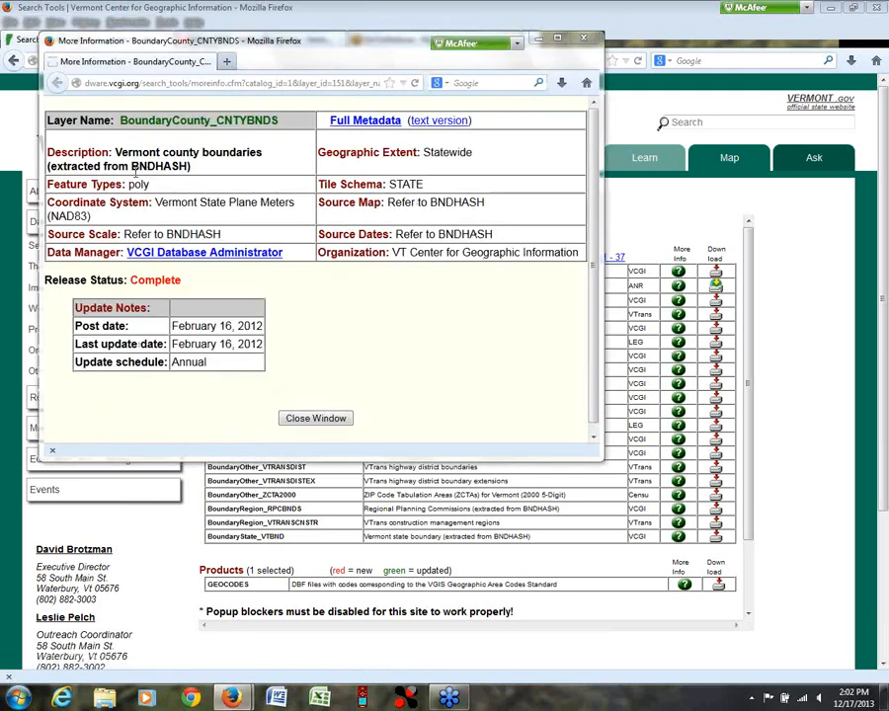
left_click(365, 119)
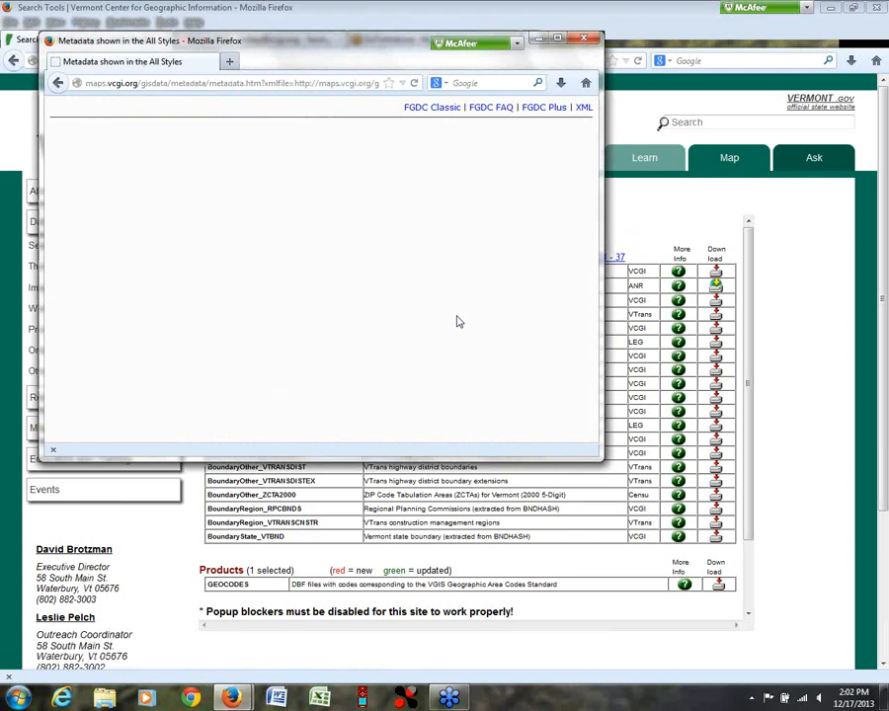
left_click_drag(591, 144, 588, 291)
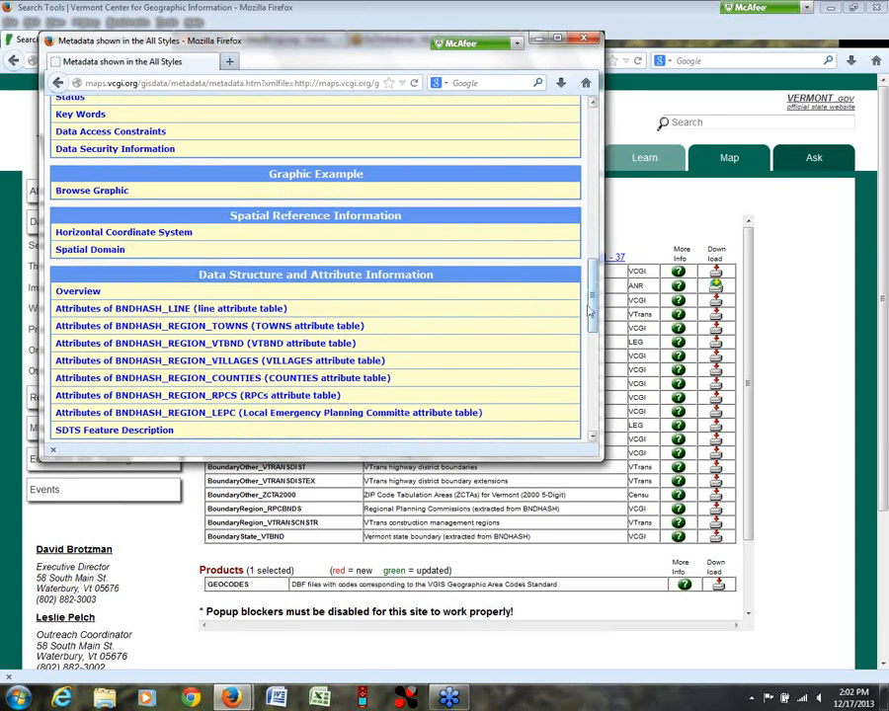
left_click_drag(593, 306, 592, 148)
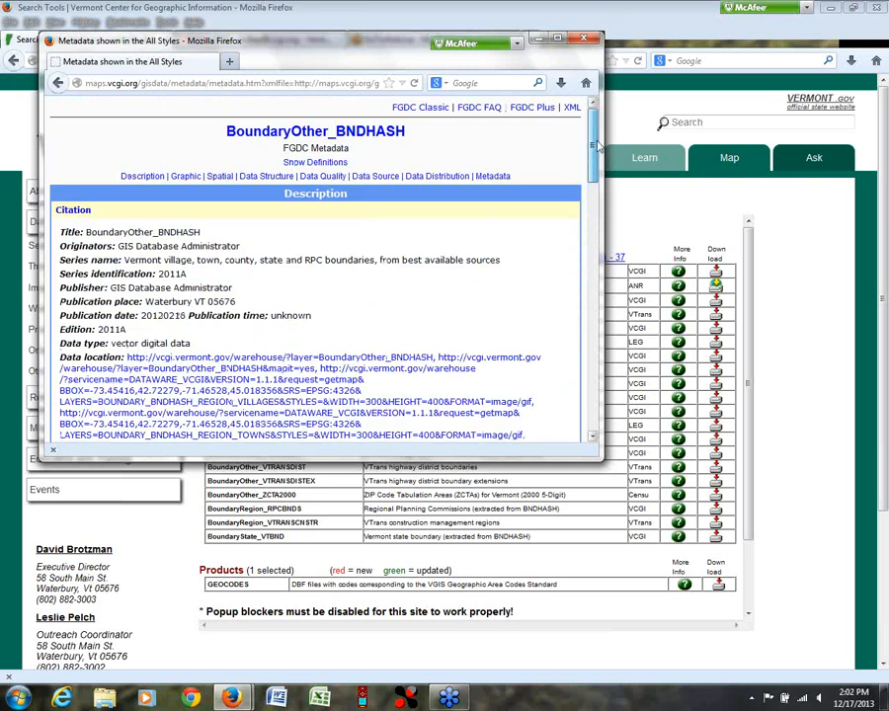
left_click(587, 40)
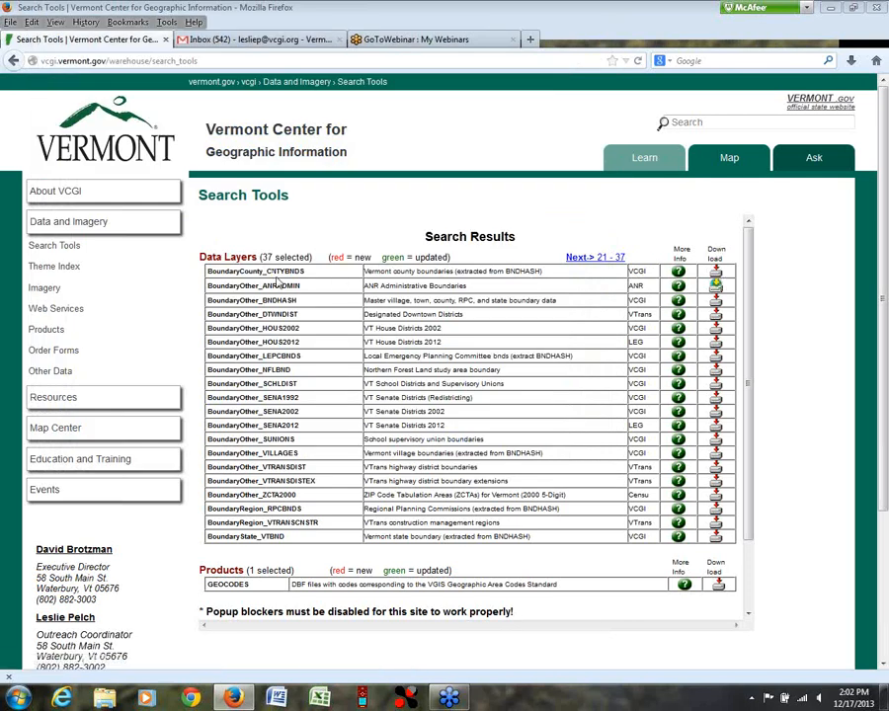
left_click(717, 272)
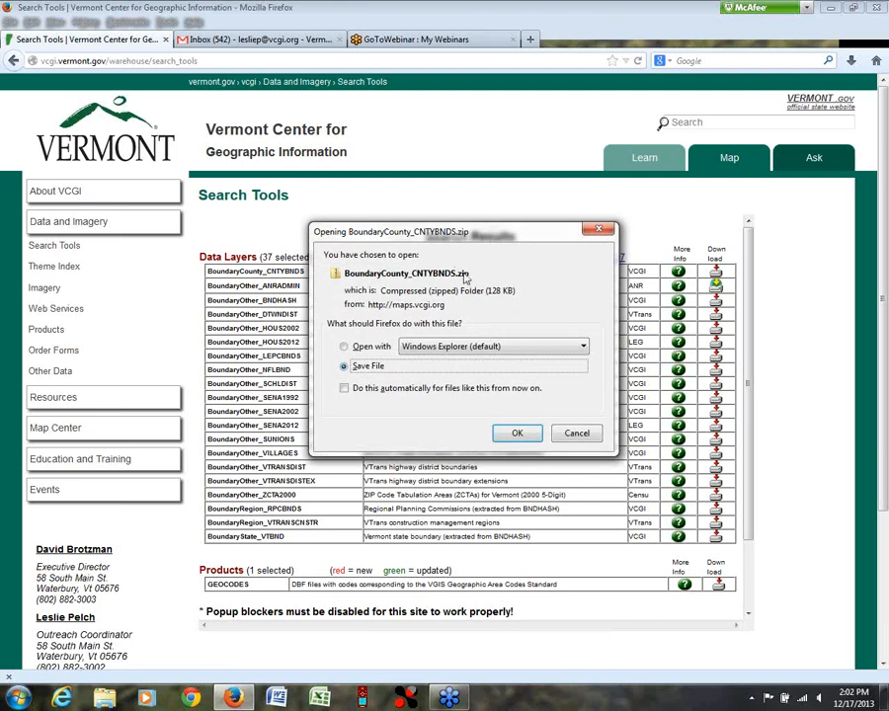
left_click(574, 437)
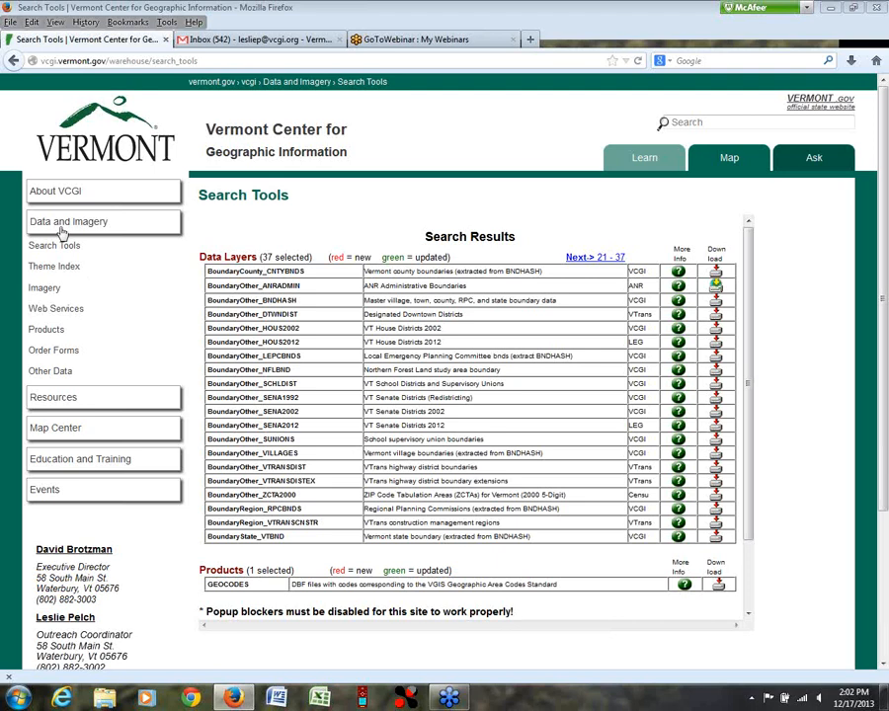
Step: Return to the search tools and search the data layers with the keyword "airports"
left_click(29, 244)
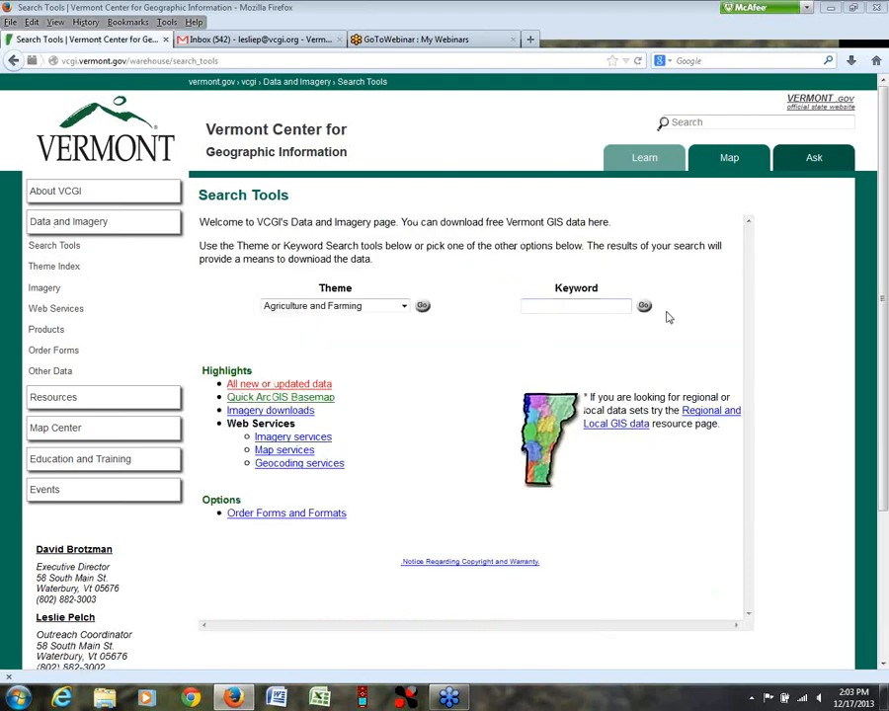
type("airports")
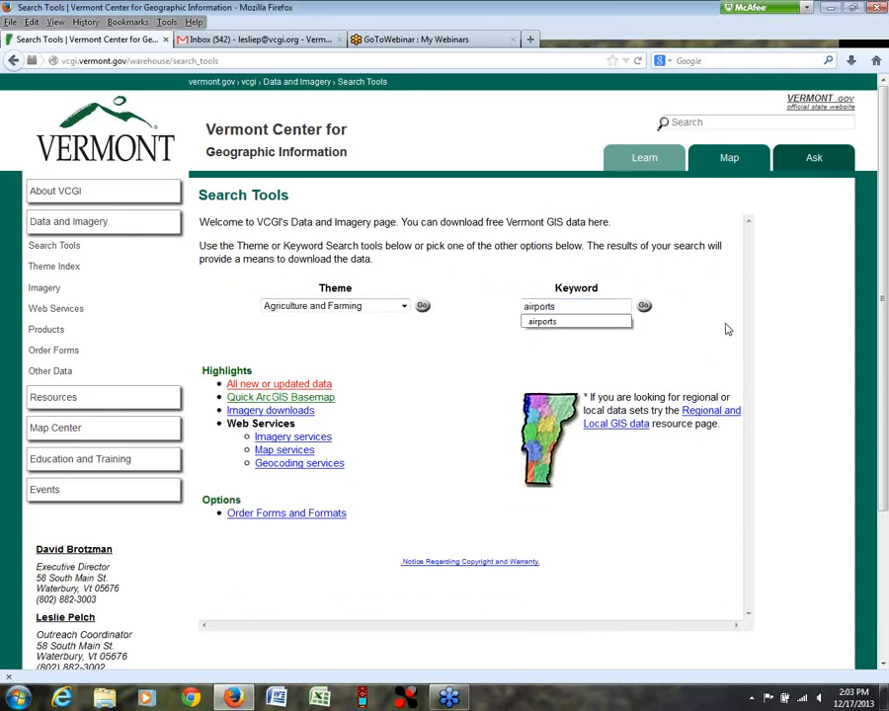
left_click(644, 306)
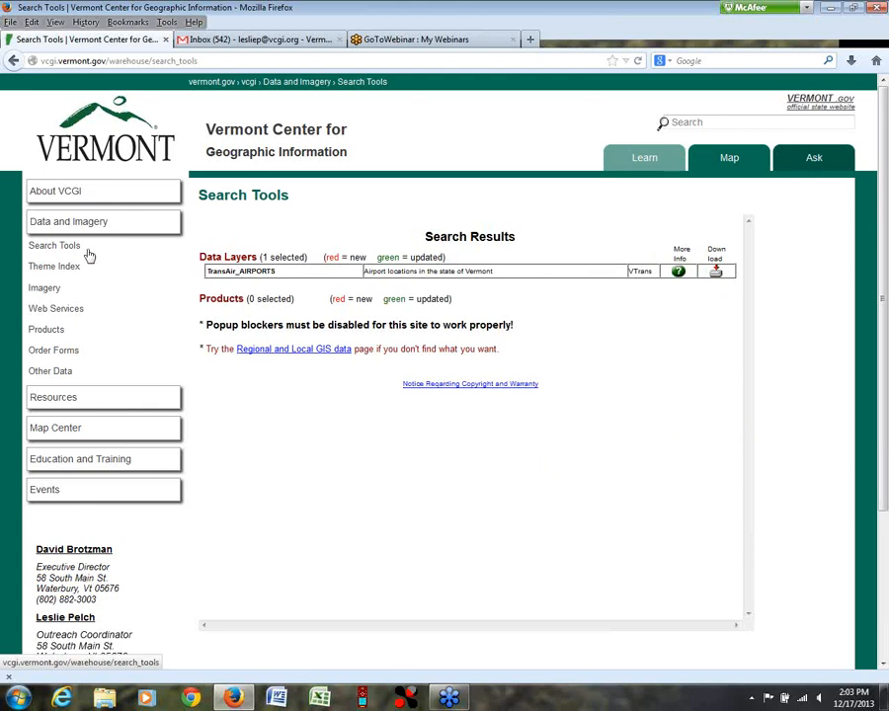
Step: List the E911 Related layers from the theme index, and bring up the EmergencyE911_ESITE download prompt without saving the file
left_click(54, 268)
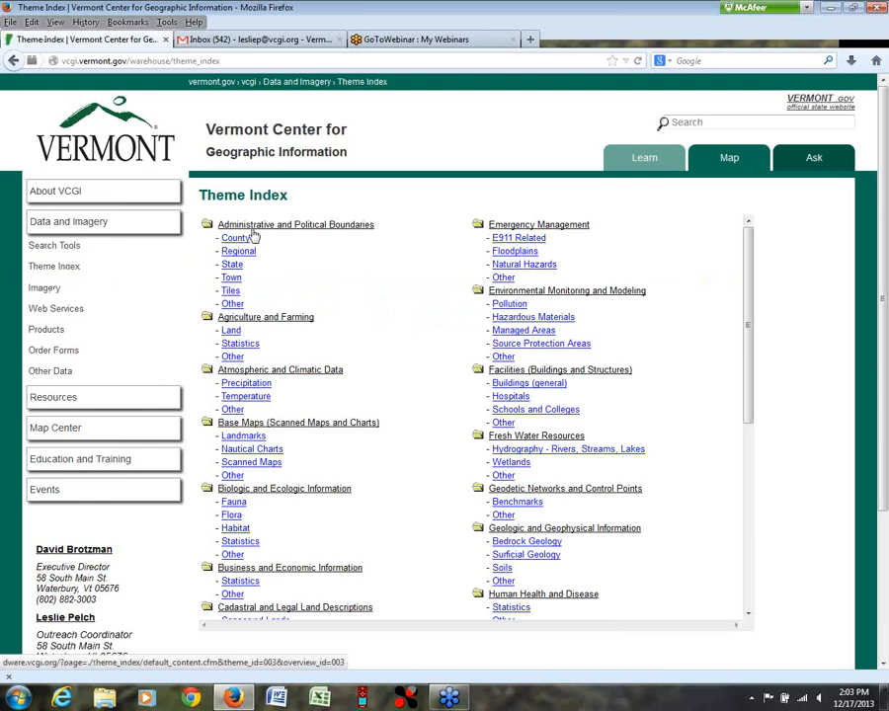
left_click_drag(748, 333, 759, 276)
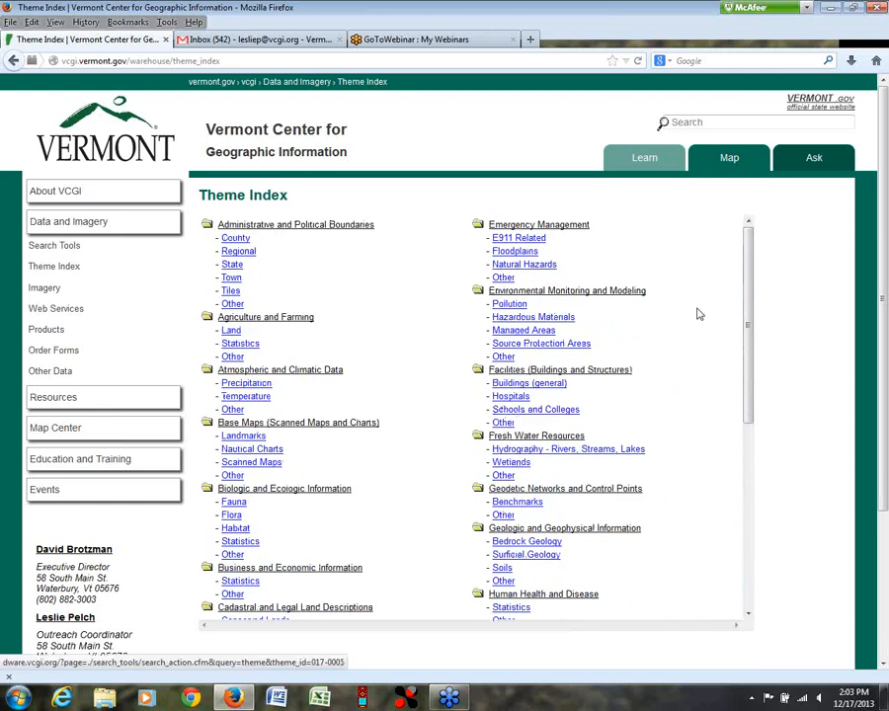
mouse_move(750, 288)
left_mouse_down()
mouse_move(759, 309)
mouse_move(759, 276)
left_mouse_up()
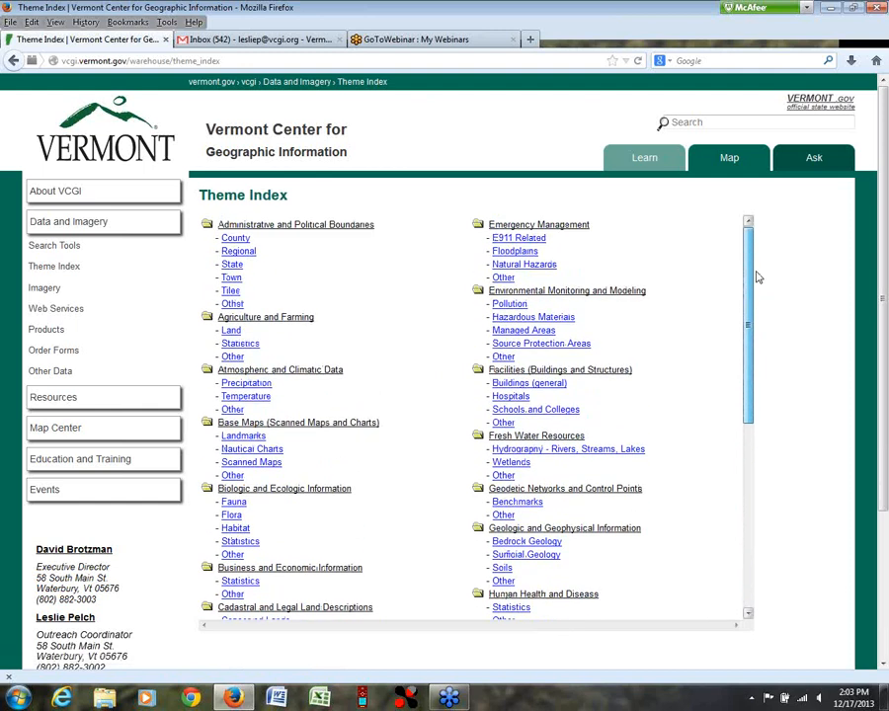
left_click(508, 239)
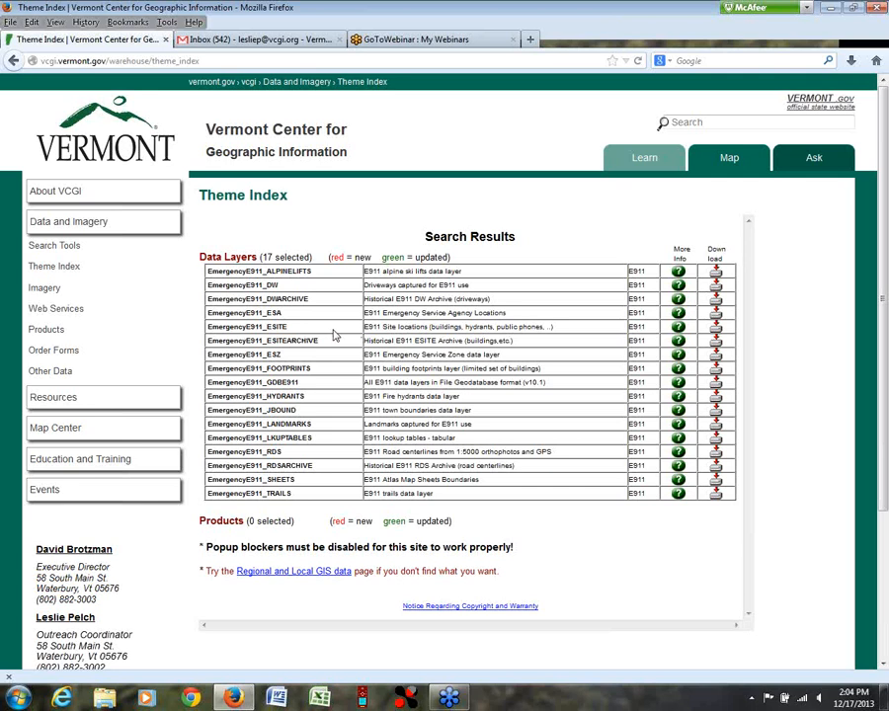
left_click(718, 330)
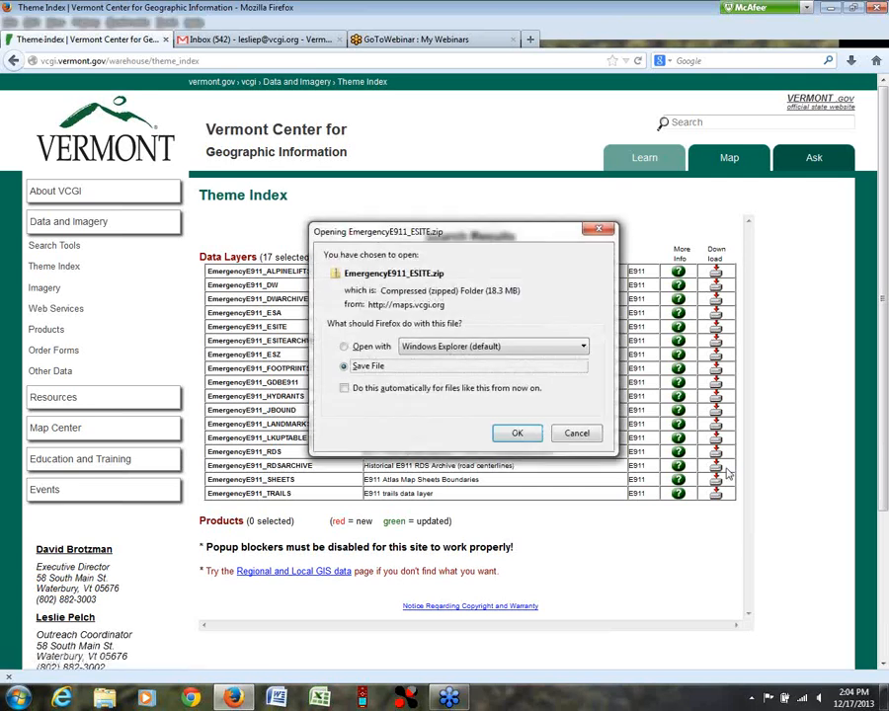
left_click(574, 435)
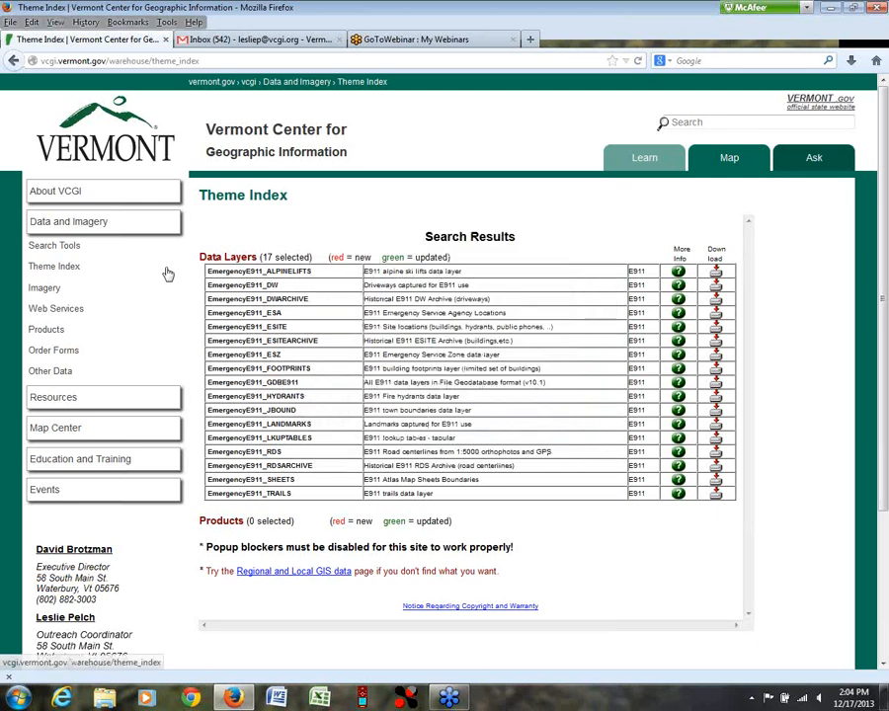
Step: List the DEMs from the theme index and look through the download directory of the USGS 10 meter layer ElevationDEM_DEM10M
left_click(56, 266)
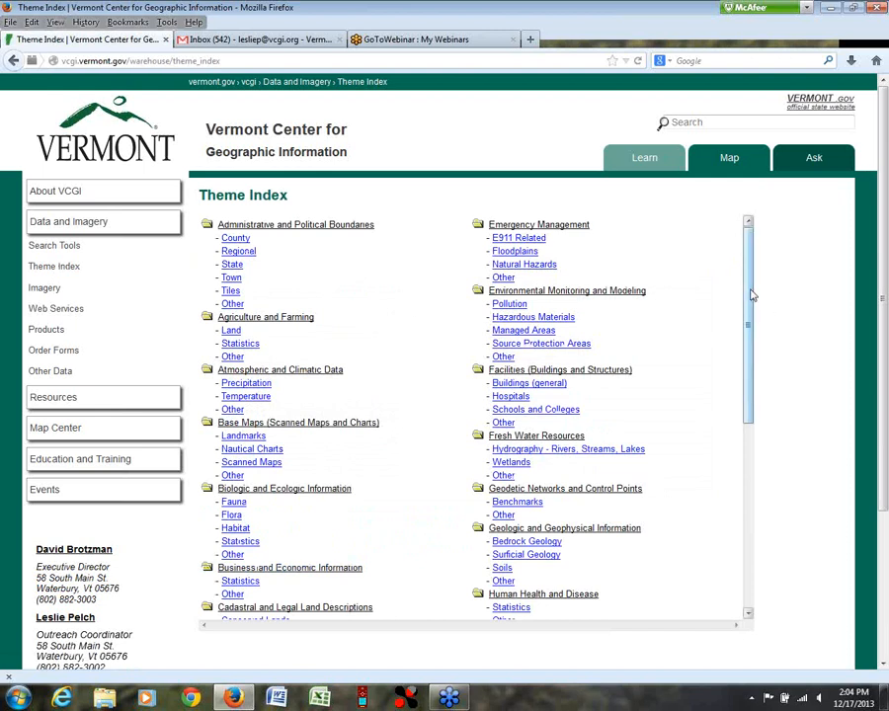
left_click_drag(750, 293, 745, 497)
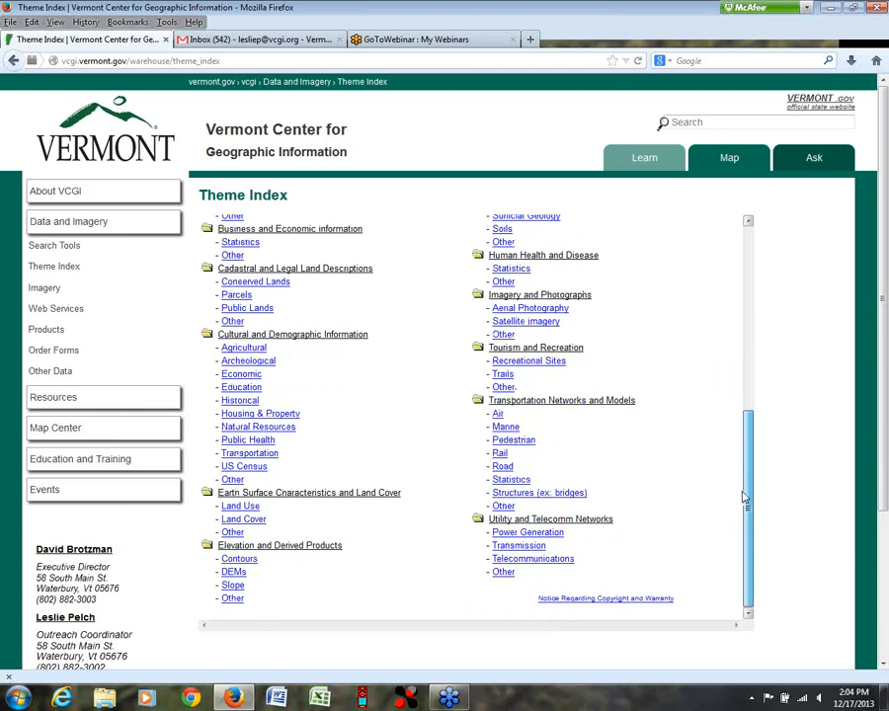
left_click(235, 573)
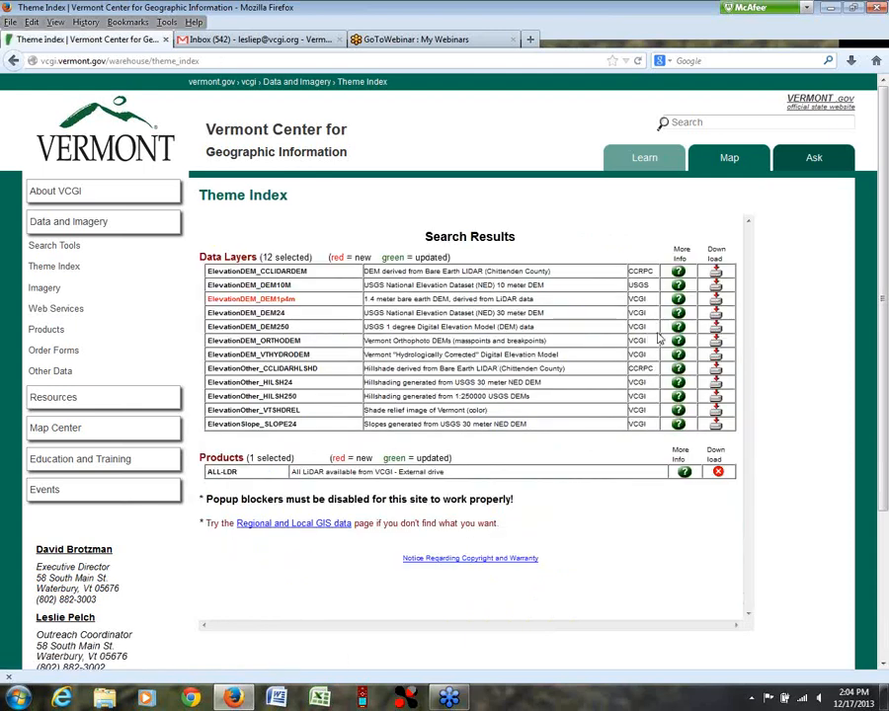
left_click(717, 285)
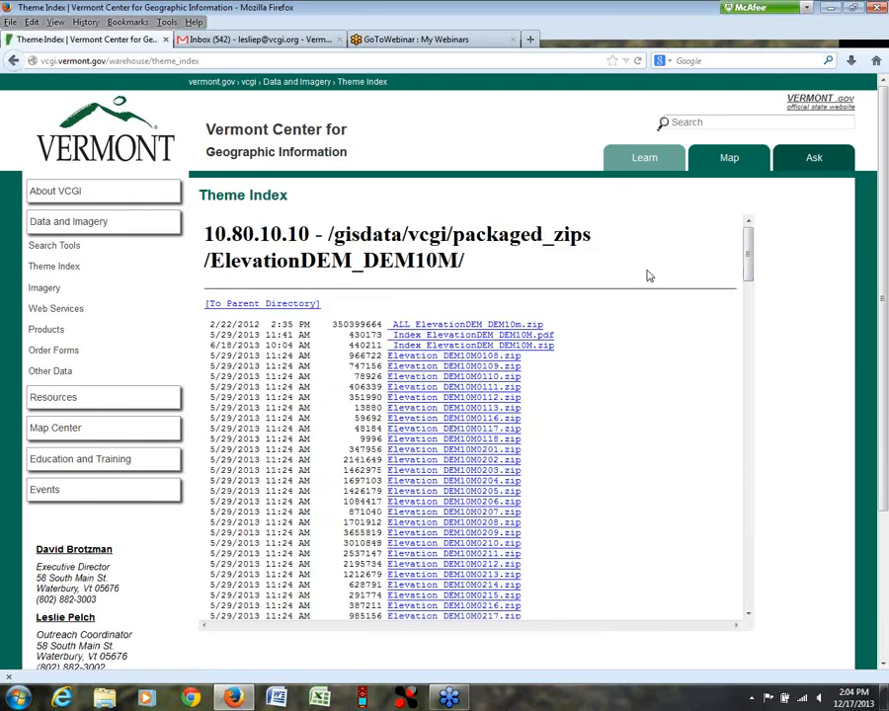
left_click_drag(750, 251, 752, 260)
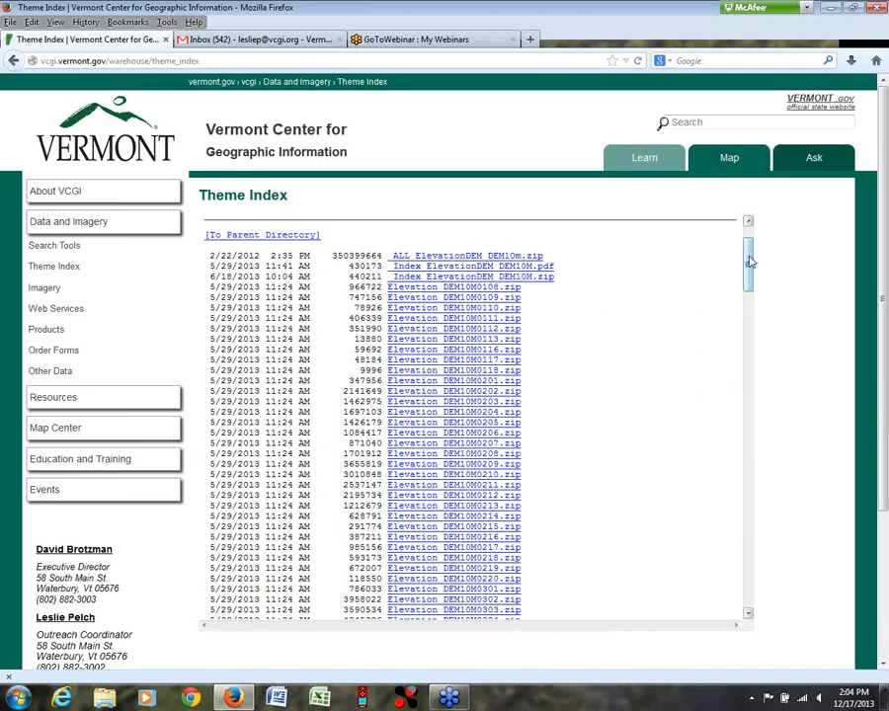
mouse_move(750, 258)
left_mouse_down()
mouse_move(749, 407)
mouse_move(757, 237)
left_mouse_up()
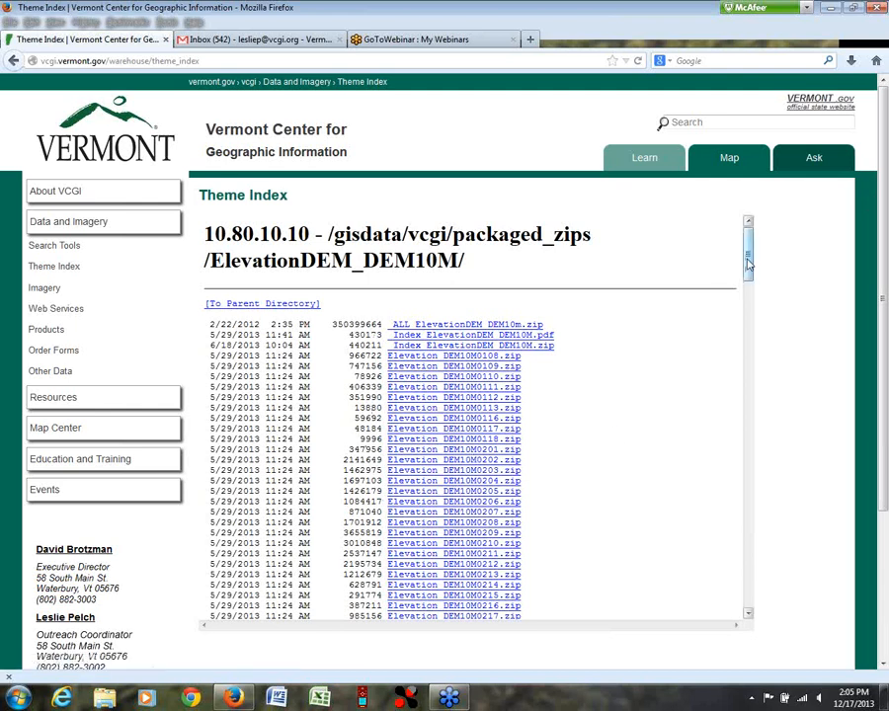
left_click_drag(747, 252, 748, 277)
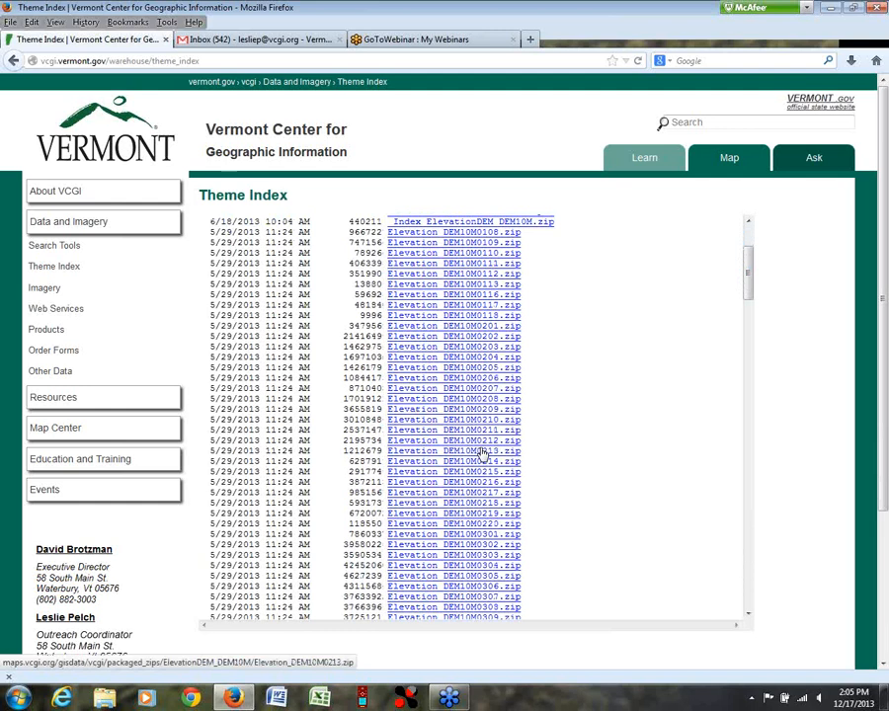
left_click_drag(751, 277, 748, 249)
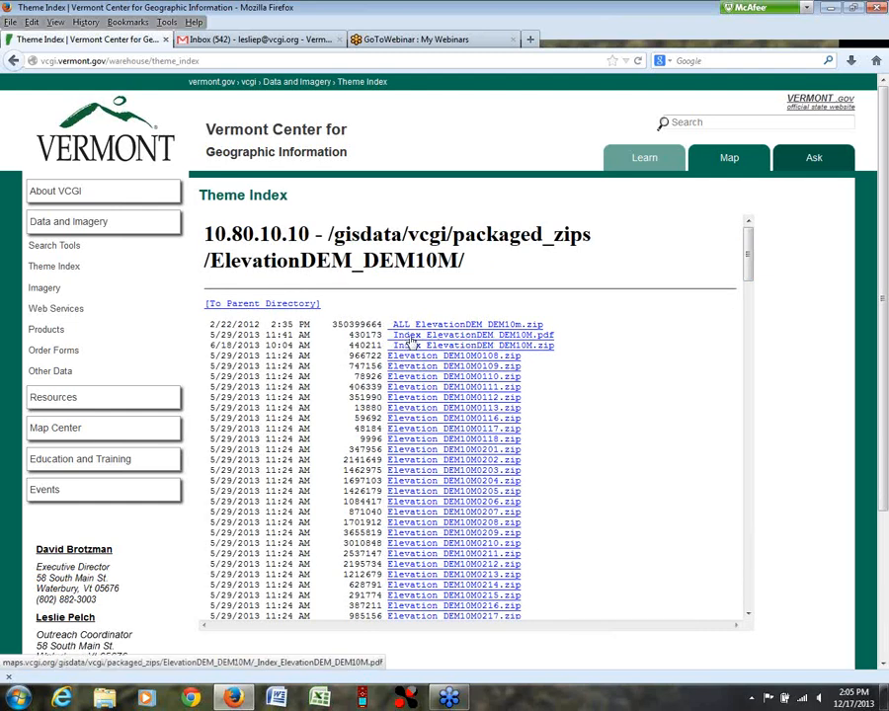
Step: Open the index map PDF of ElevationDEM_DEM10M and view it at 200% to read the tile numbers
left_click(407, 337)
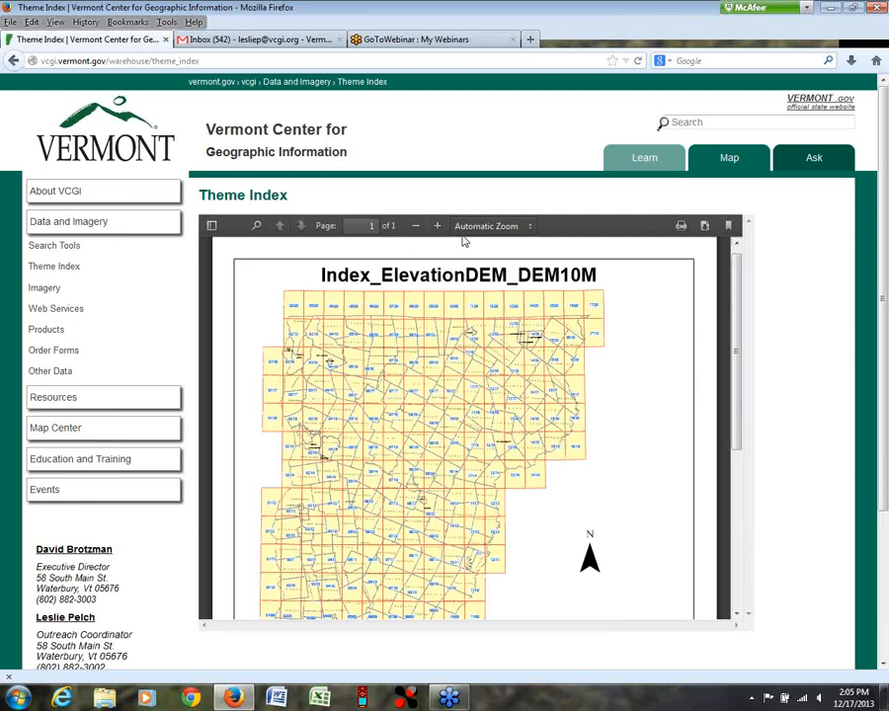
left_click(507, 229)
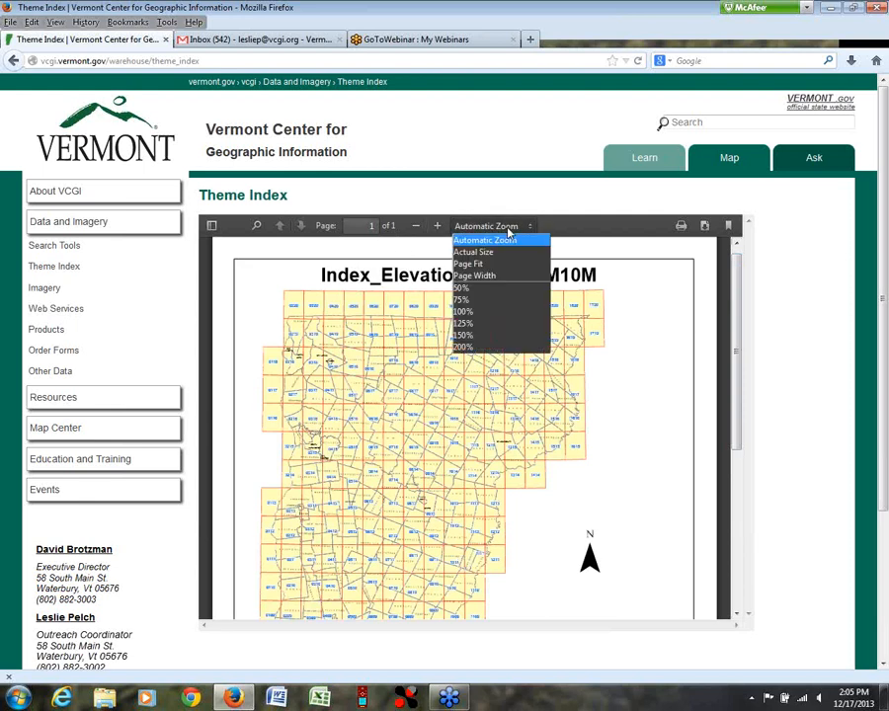
left_click(489, 344)
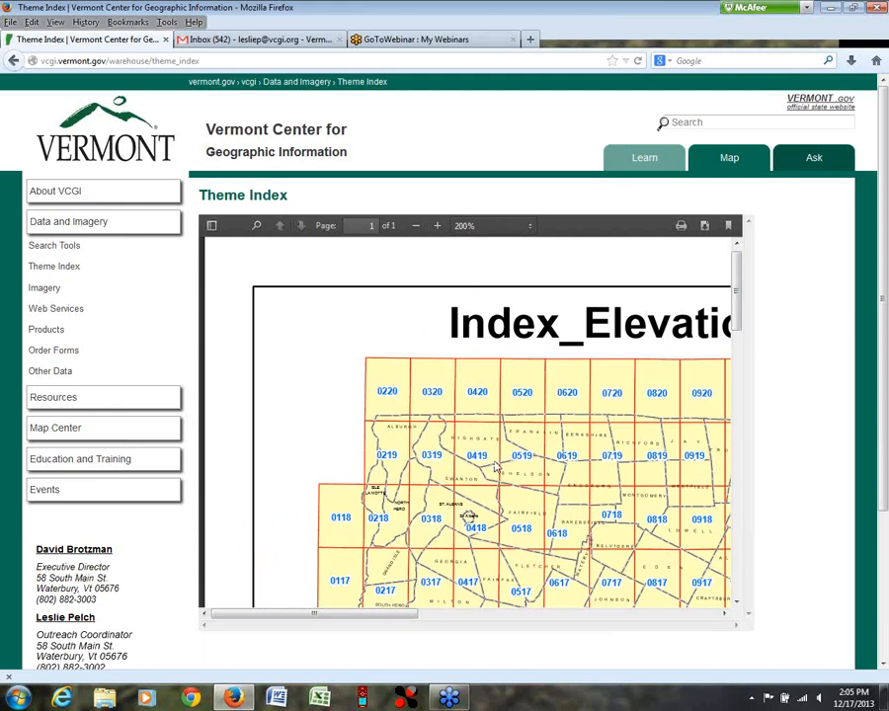
Step: Return to the ElevationDEM_DEM10M file list and bring up the Elevation_DEM10M0118.zip download prompt without saving the file
left_click(14, 62)
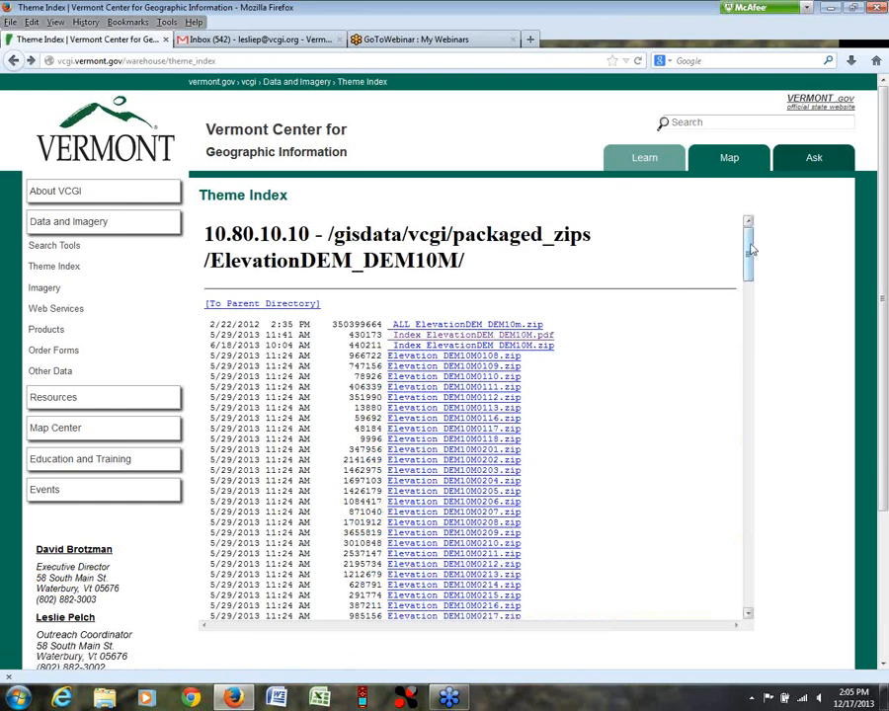
left_click(492, 439)
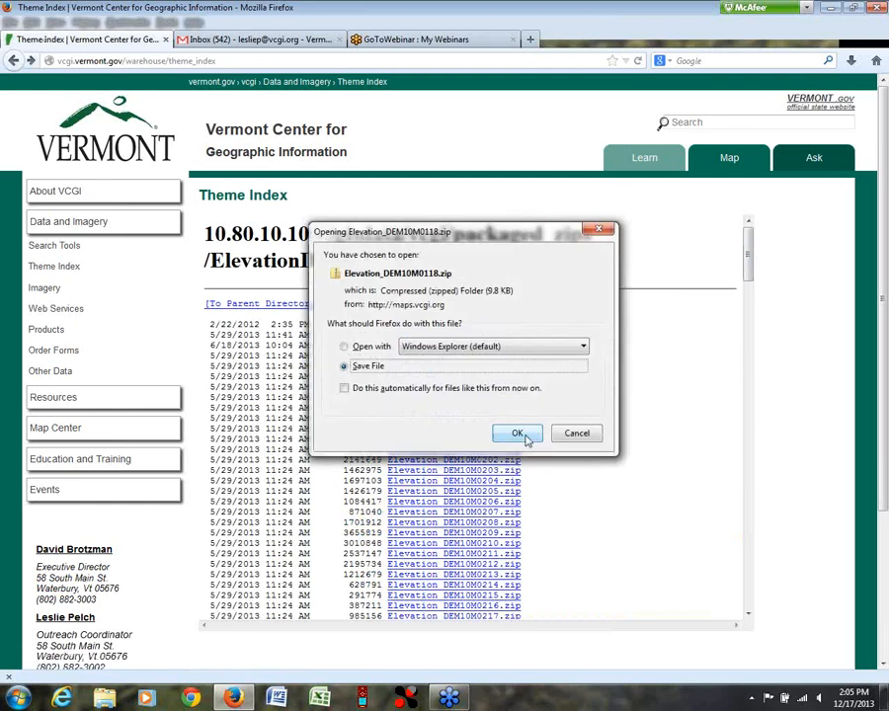
left_click(577, 432)
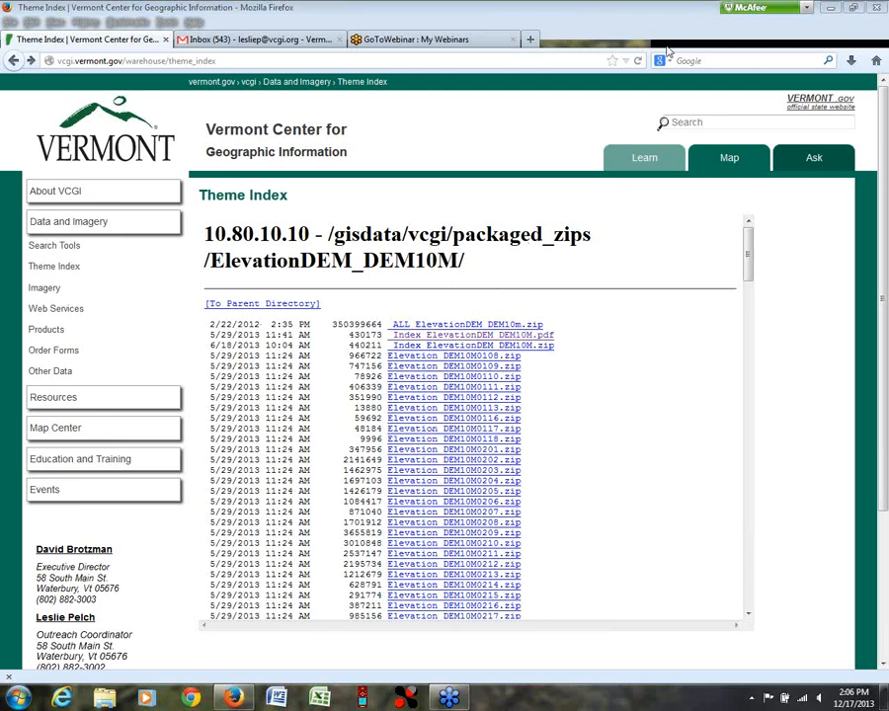
Step: Look through the Search Tools, Imagery and Products pages, and review the Media Bundles for Purchase list
left_click(55, 248)
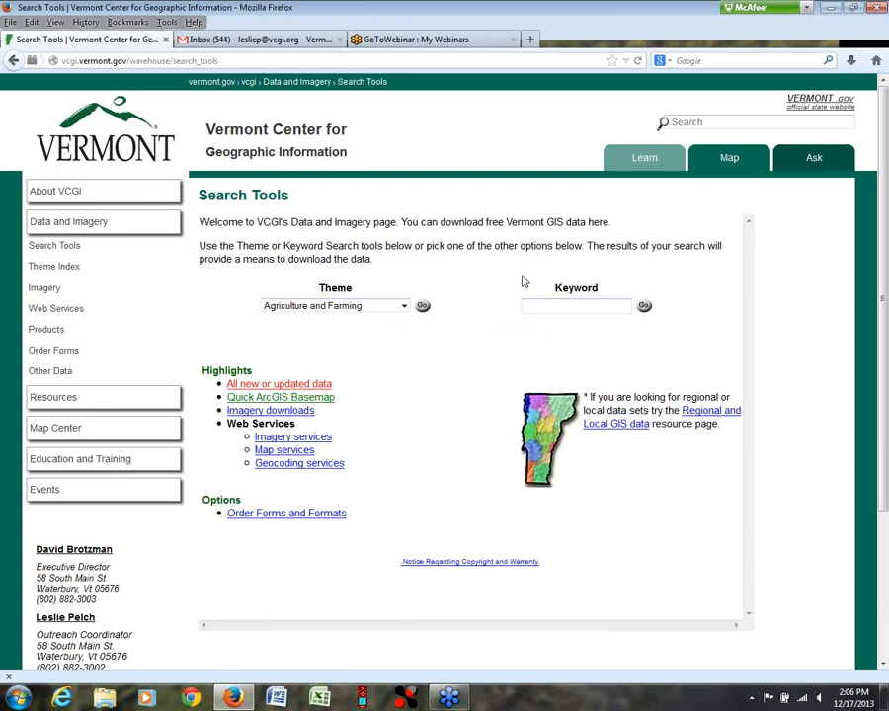
left_click(40, 292)
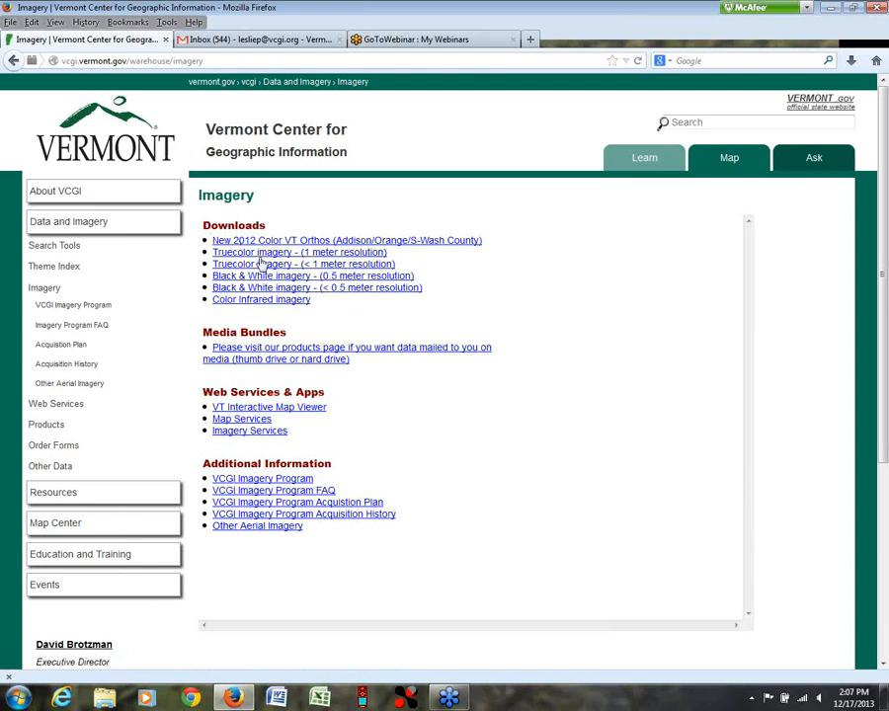
left_click(46, 425)
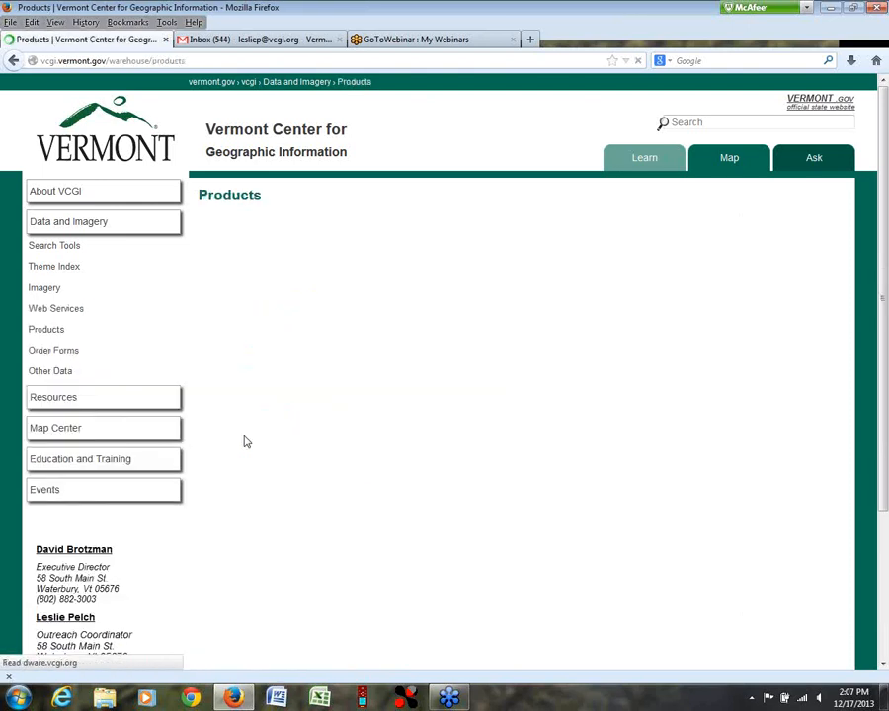
scroll(633, 358, "down", 2)
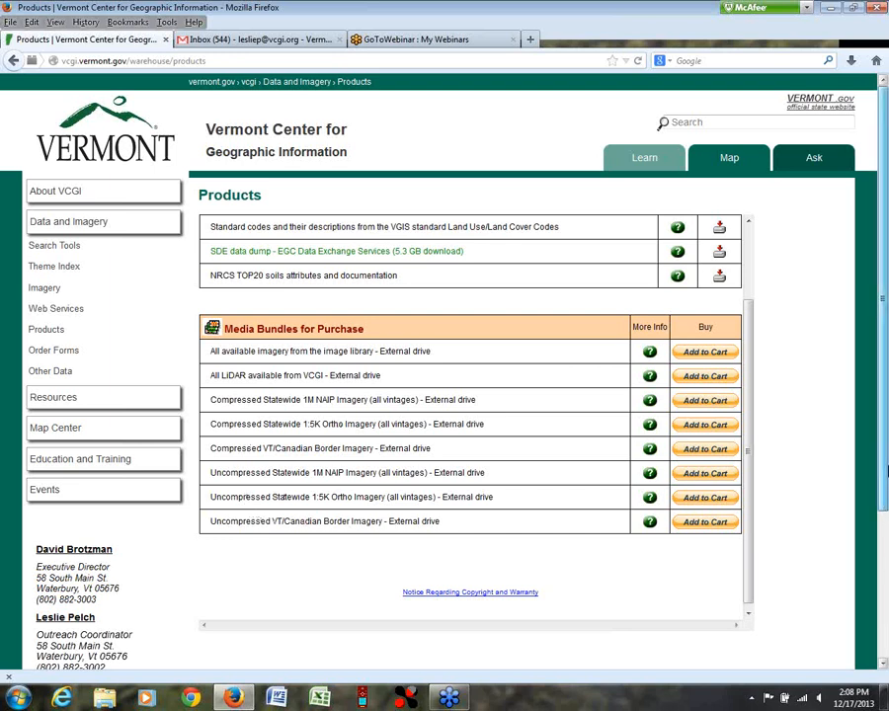
Step: List the New 2012 Color VT Orthos from the Imagery page and look through the download directory of VTORTHO_0_5M_PAN_2012
left_click(39, 288)
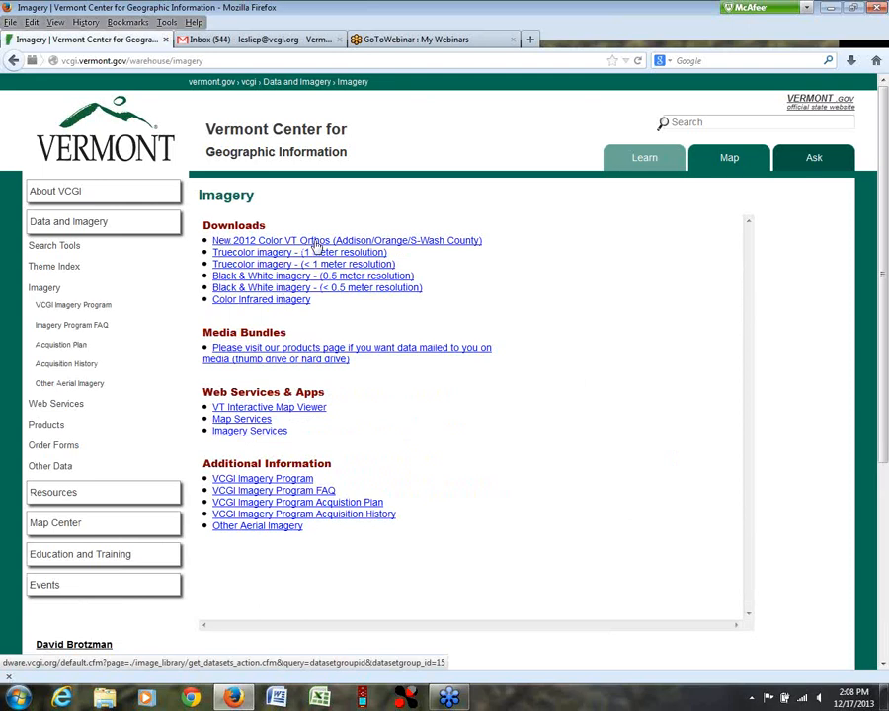
left_click(275, 242)
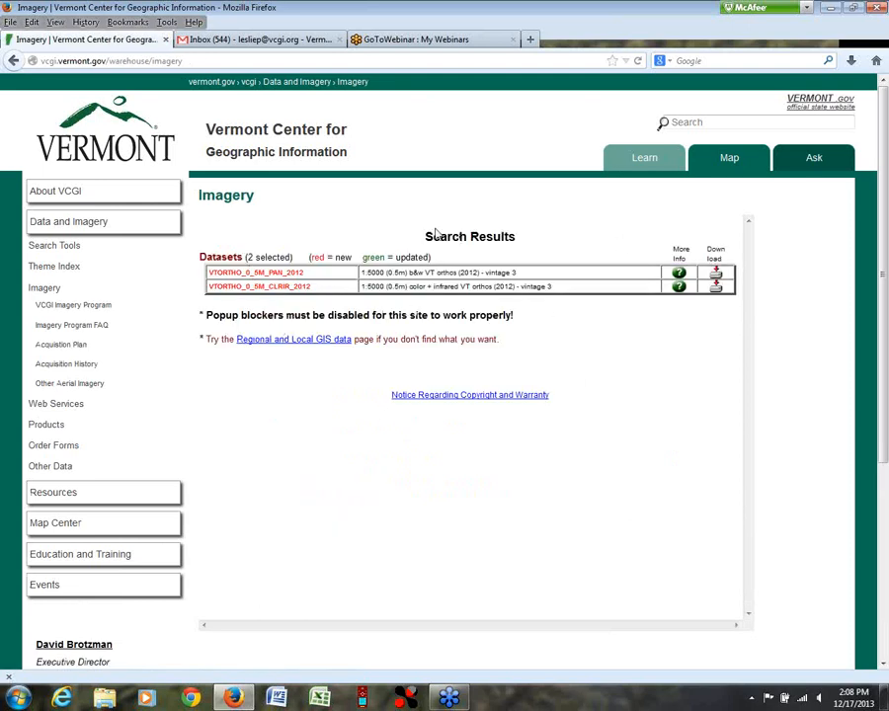
left_click(717, 276)
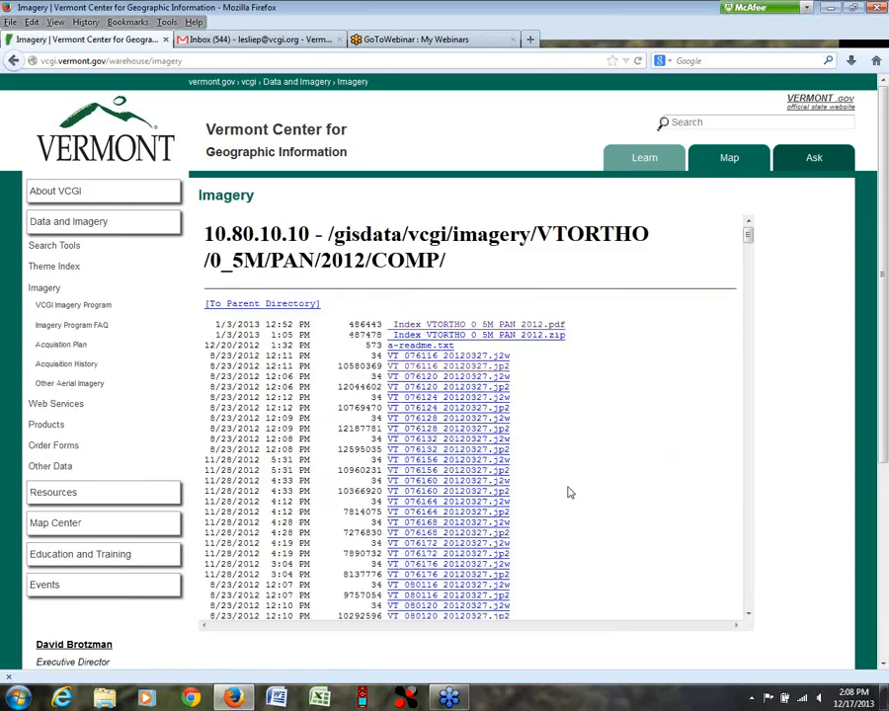
mouse_move(748, 234)
left_mouse_down()
mouse_move(750, 299)
mouse_move(740, 224)
left_mouse_up()
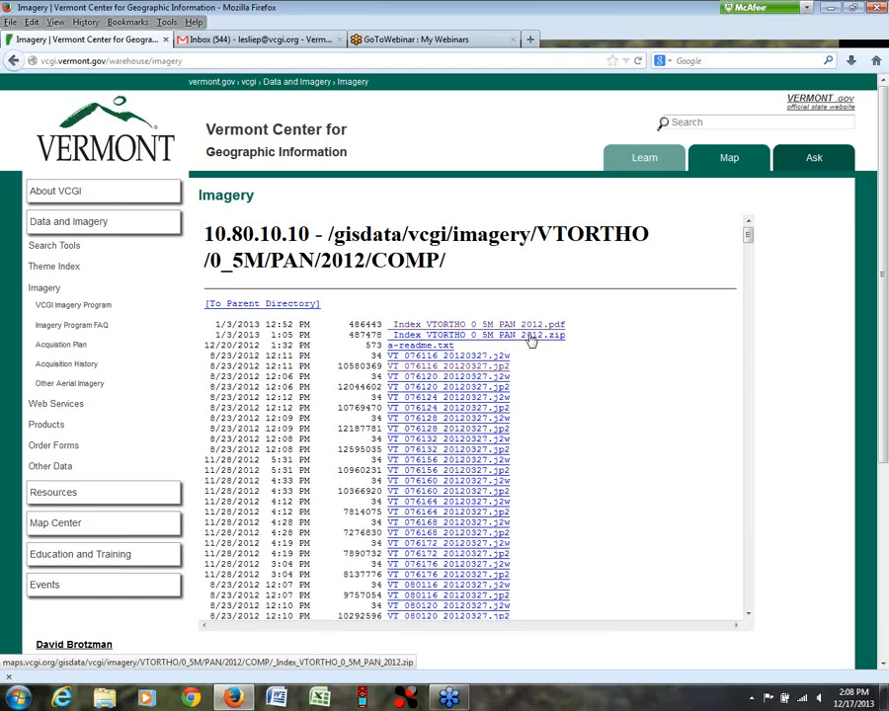
Step: Open the planned coverage map PDF from the imagery Acquisition Plan, examine the collection years down to the southern area, and close it
left_click(44, 344)
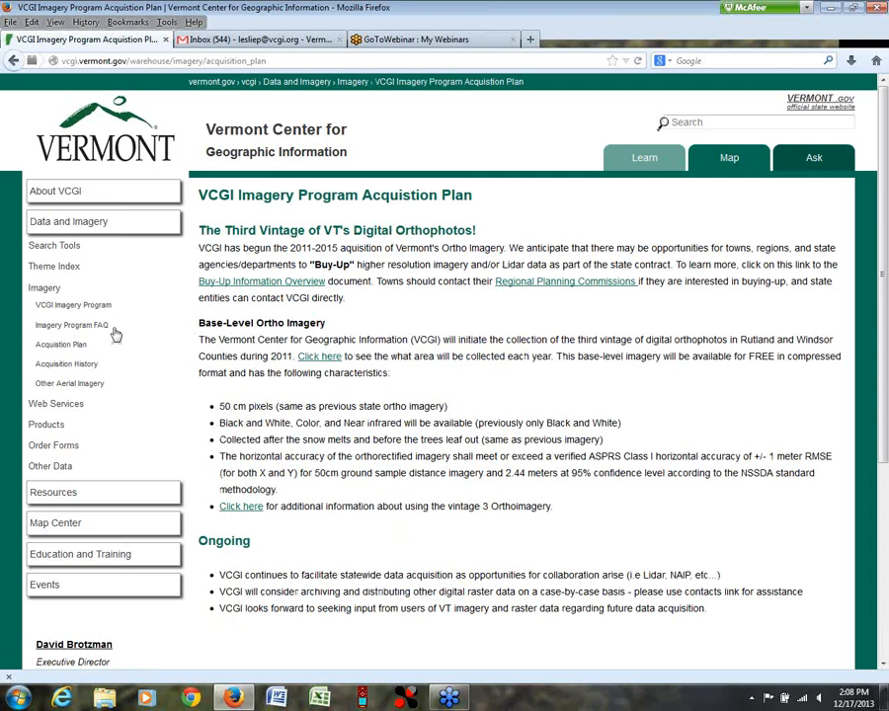
left_click(319, 357)
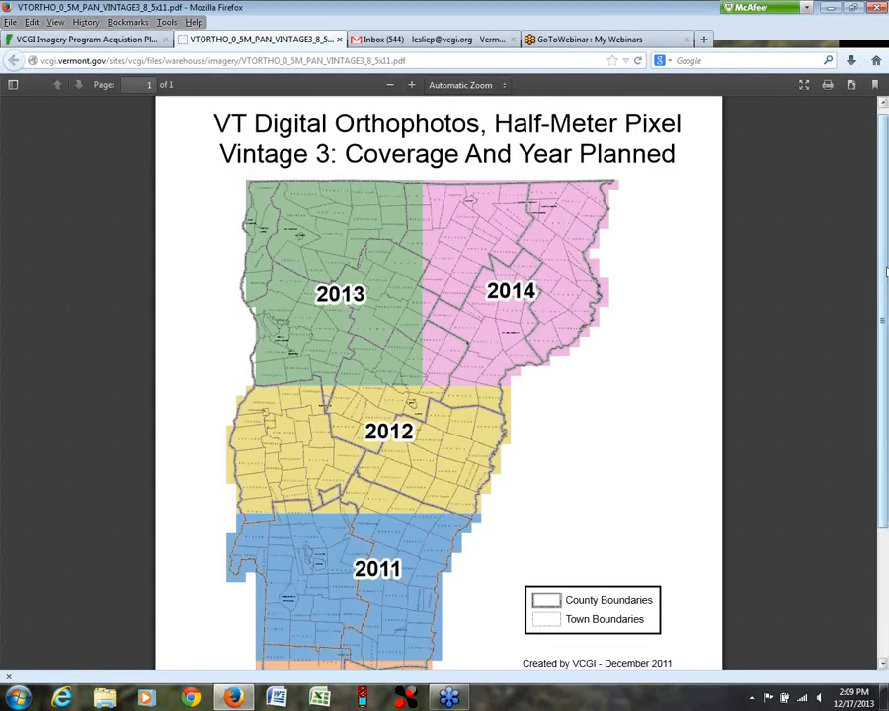
mouse_move(885, 270)
left_mouse_down()
mouse_move(886, 298)
mouse_move(888, 262)
left_mouse_up()
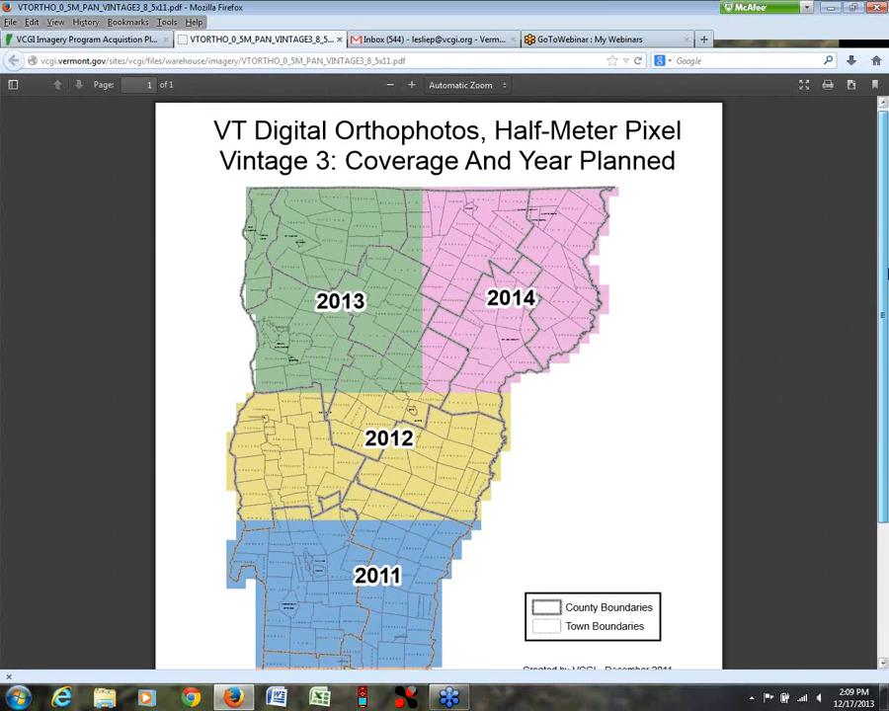
scroll(718, 422, "down", 1)
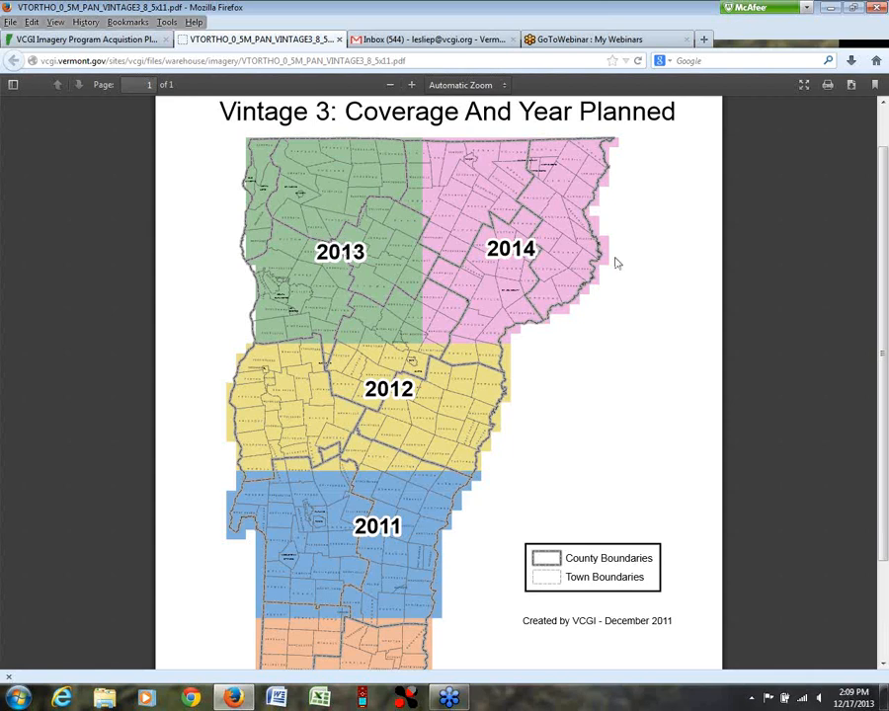
scroll(886, 303, "down", 2)
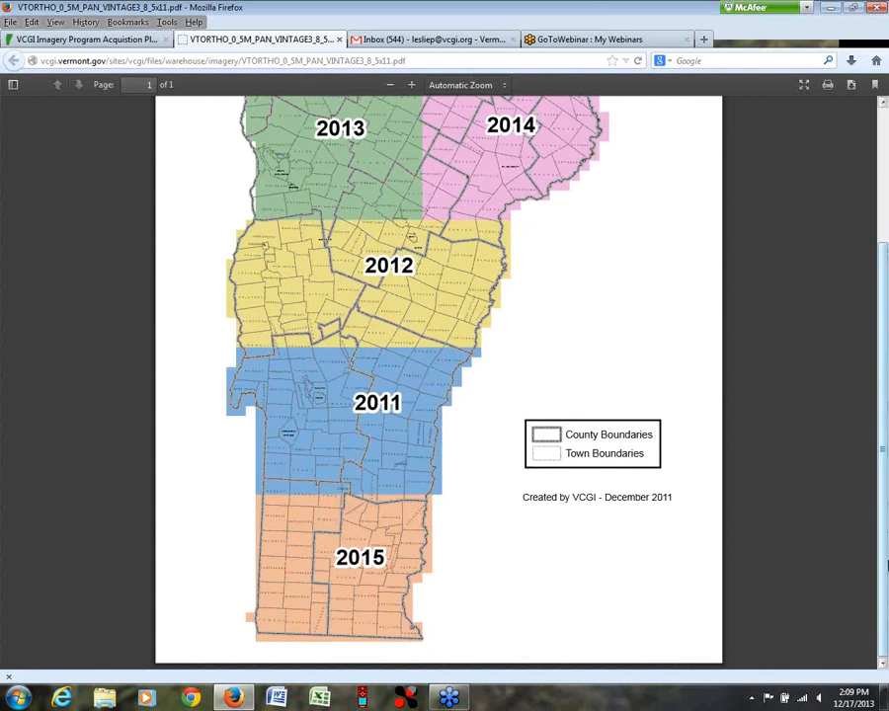
left_click_drag(887, 578, 886, 432)
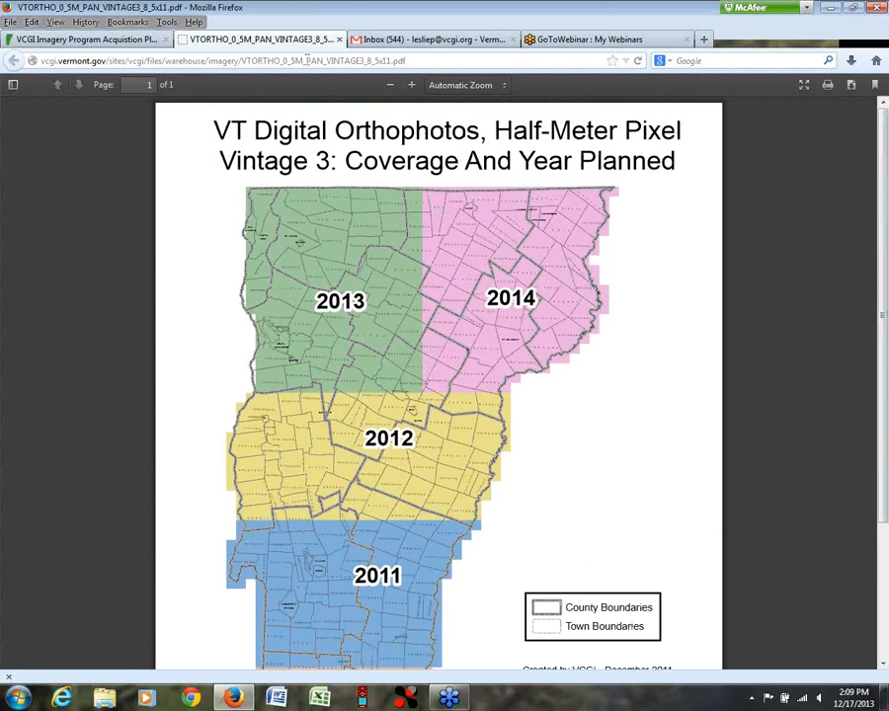
left_click(339, 39)
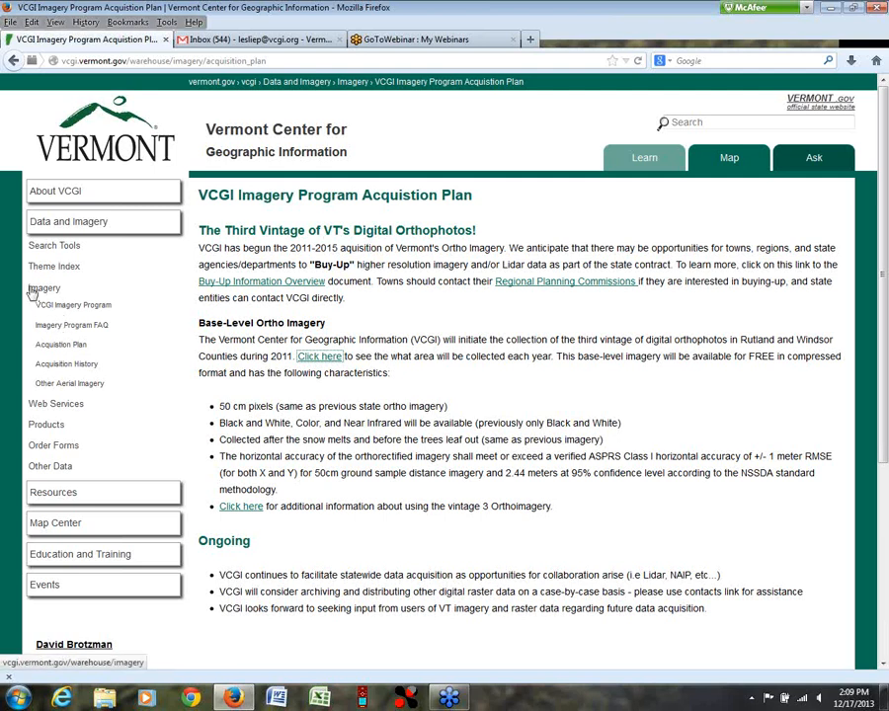
Step: View the Web Services page and try to go to granit.unh.edu
left_click(58, 407)
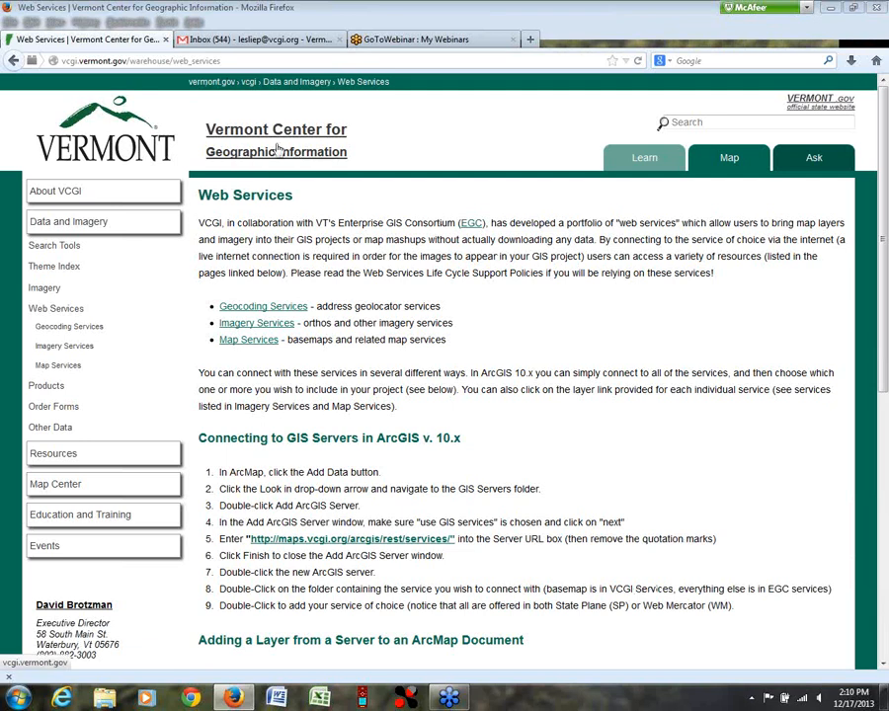
left_click(235, 61)
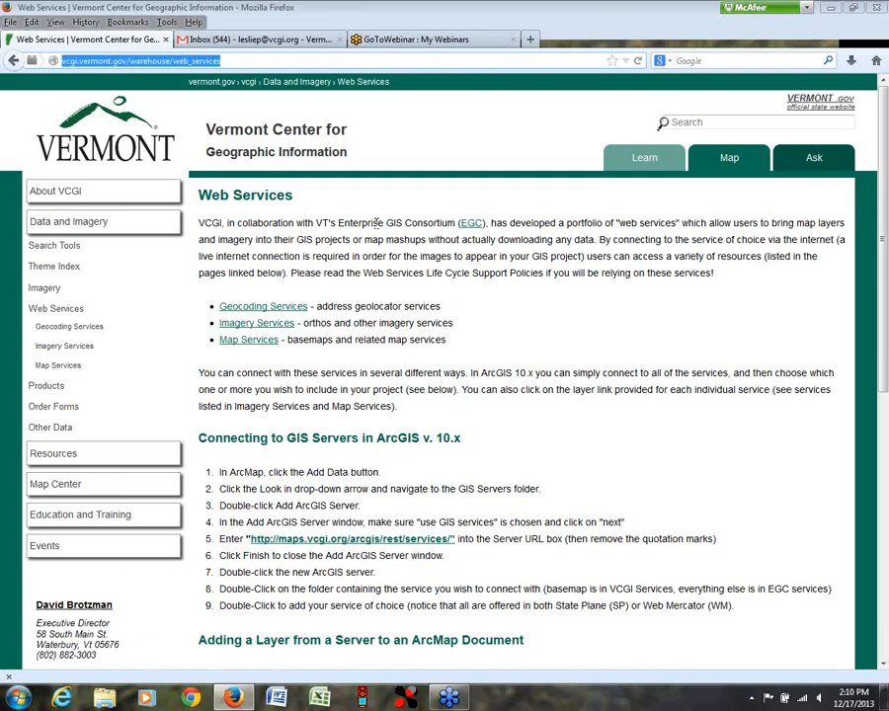
type("granit.unh.edu/")
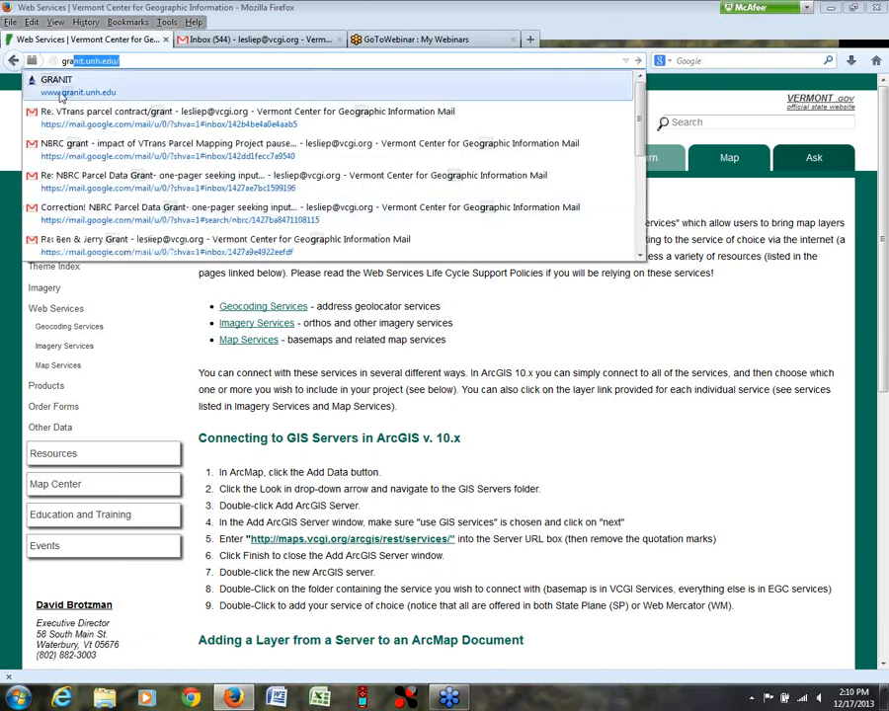
key("Return")
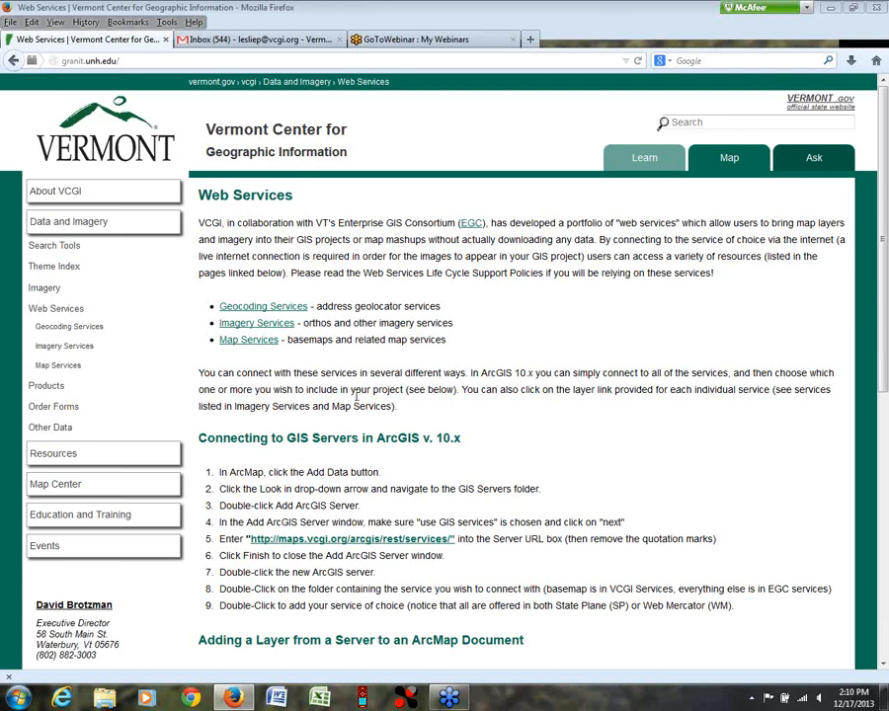
Step: List the Truecolor imagery (< 1 meter resolution) datasets from the Imagery page, and go to the GRANIT website at granit.unh.edu
left_click(49, 289)
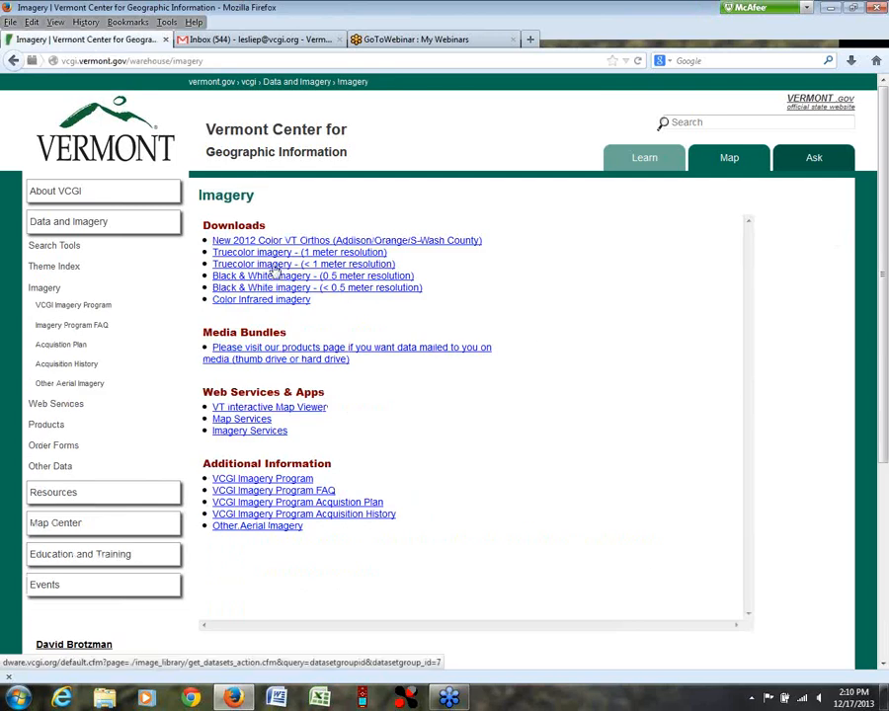
left_click(272, 267)
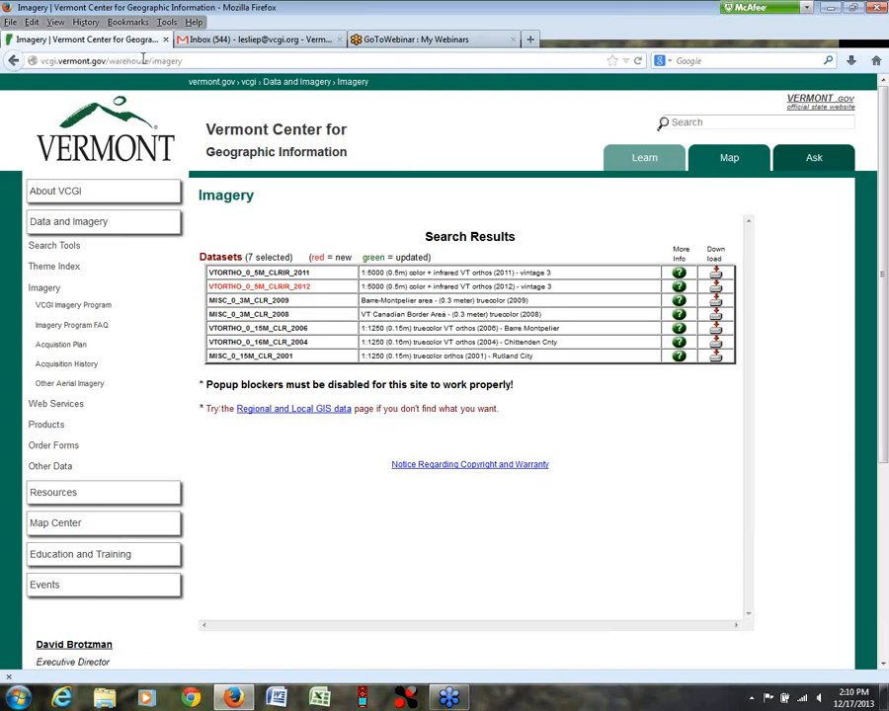
left_click(194, 61)
type("granit.unh.edu/")
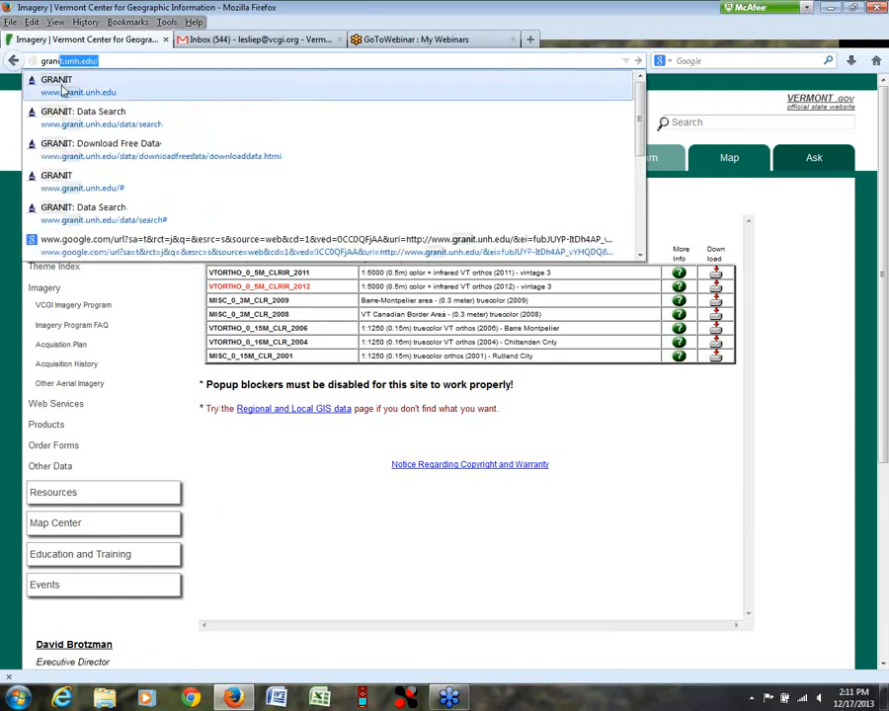
key("Return")
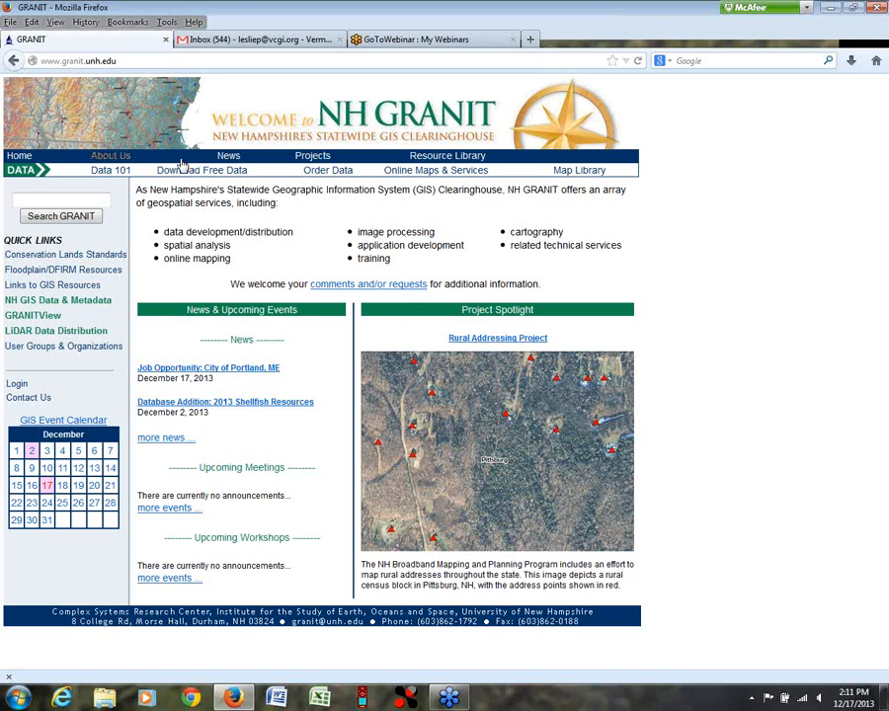
Step: Open the GRANIT Data Discovery Tool from the site's Data Download page
mouse_move(91, 185)
mouse_move(223, 180)
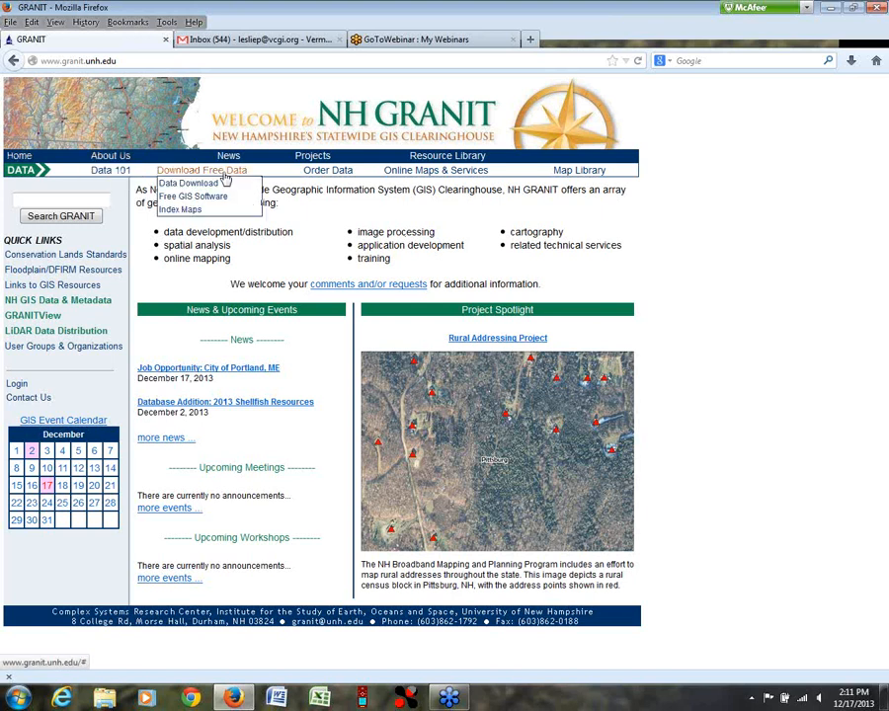
left_click(212, 184)
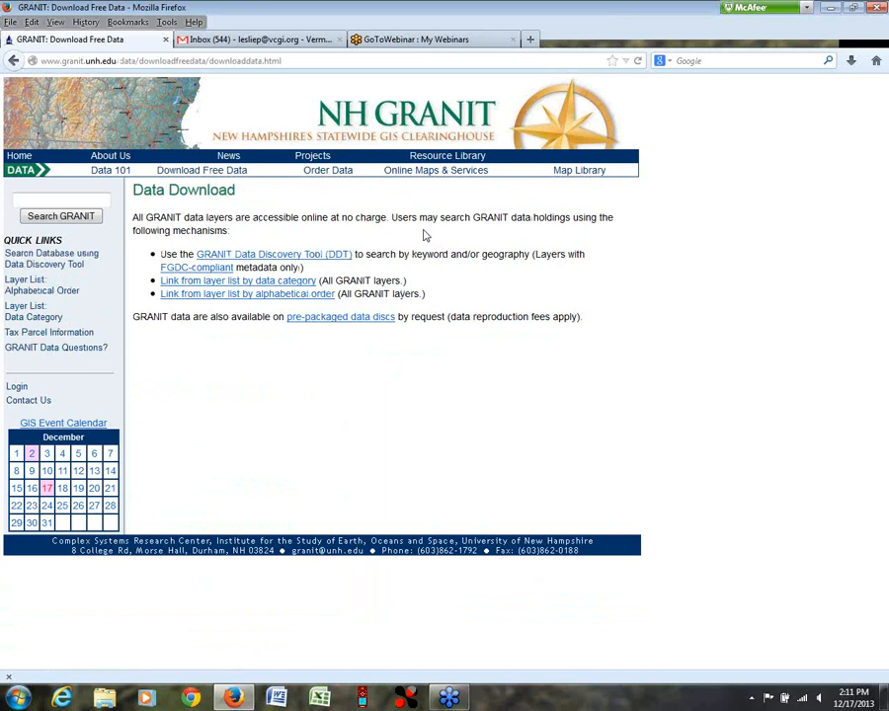
left_click(212, 257)
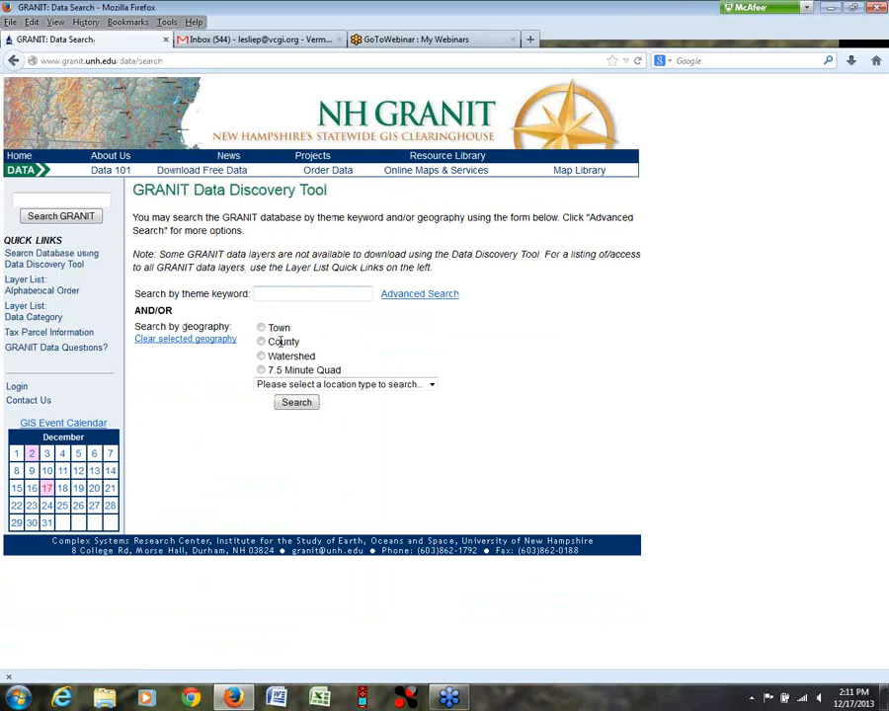
Step: Search the GRANIT database by the theme keyword "towns"
left_click(265, 293)
type("to")
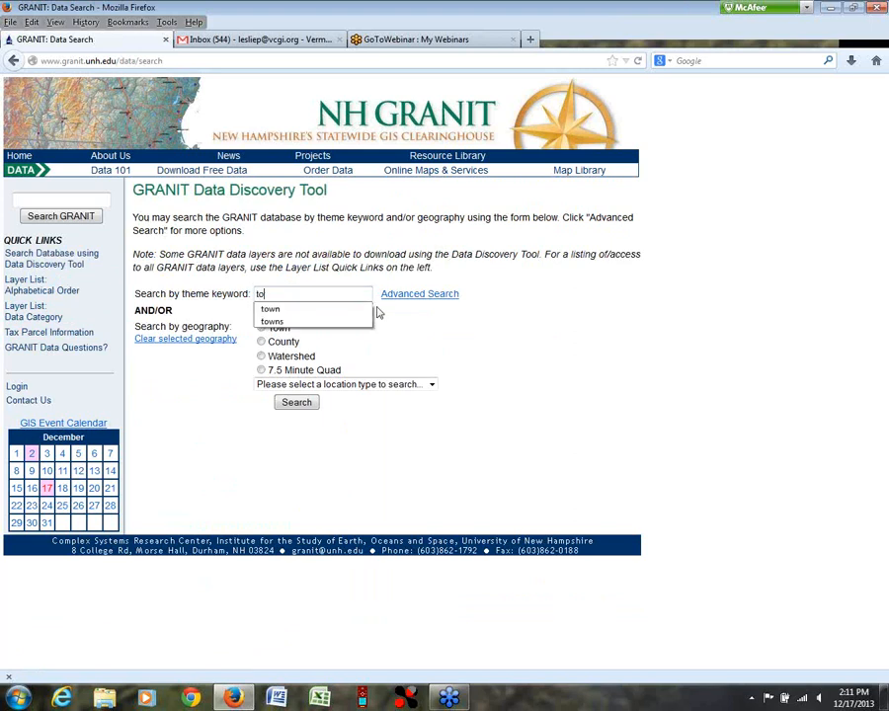
type("wno boiu")
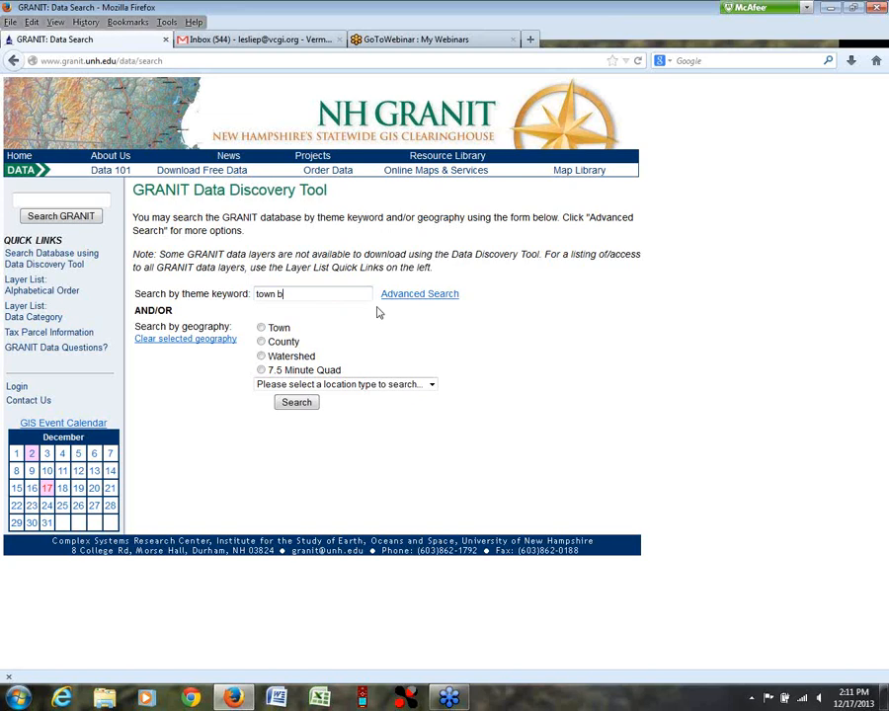
key("BackSpace")
key("BackSpace")
key("BackSpace")
type("s")
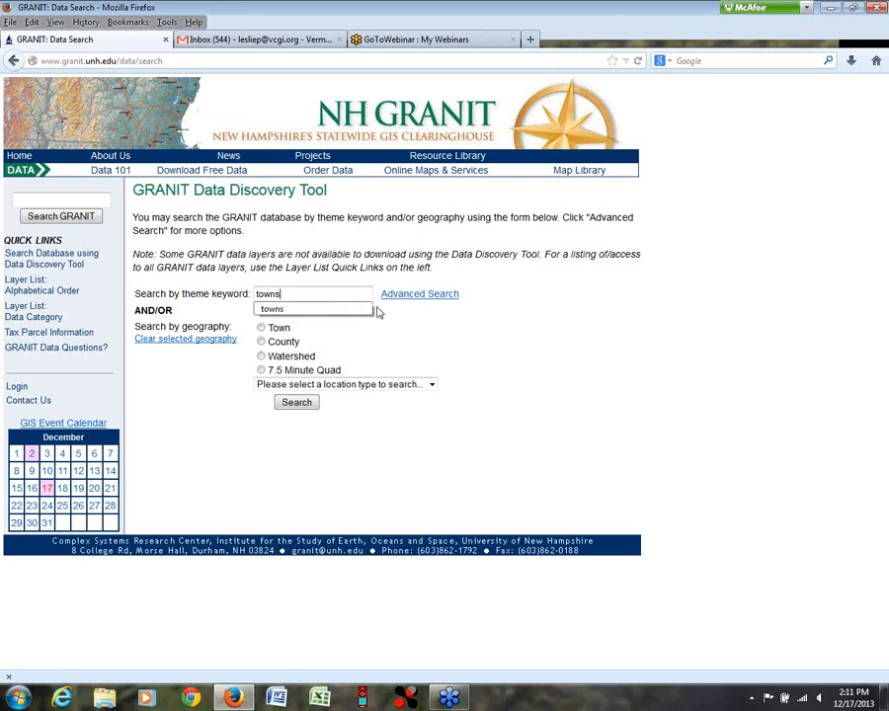
left_click(302, 405)
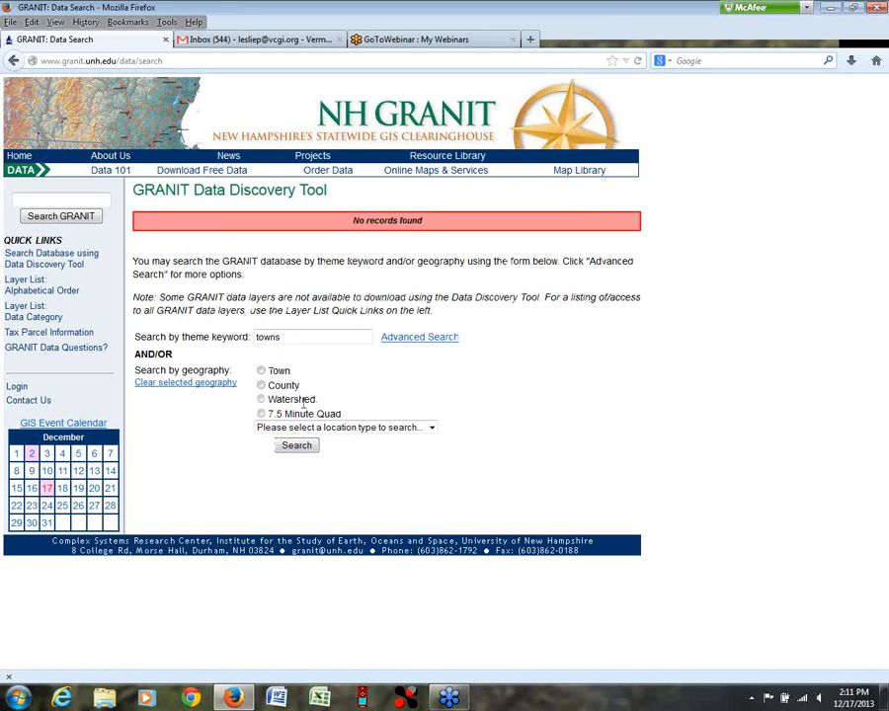
Step: Search the GRANIT database by the theme keyword "town boundaries" and look over the resulting dataset list
left_click(295, 337)
key("BackSpace")
type("boundaries")
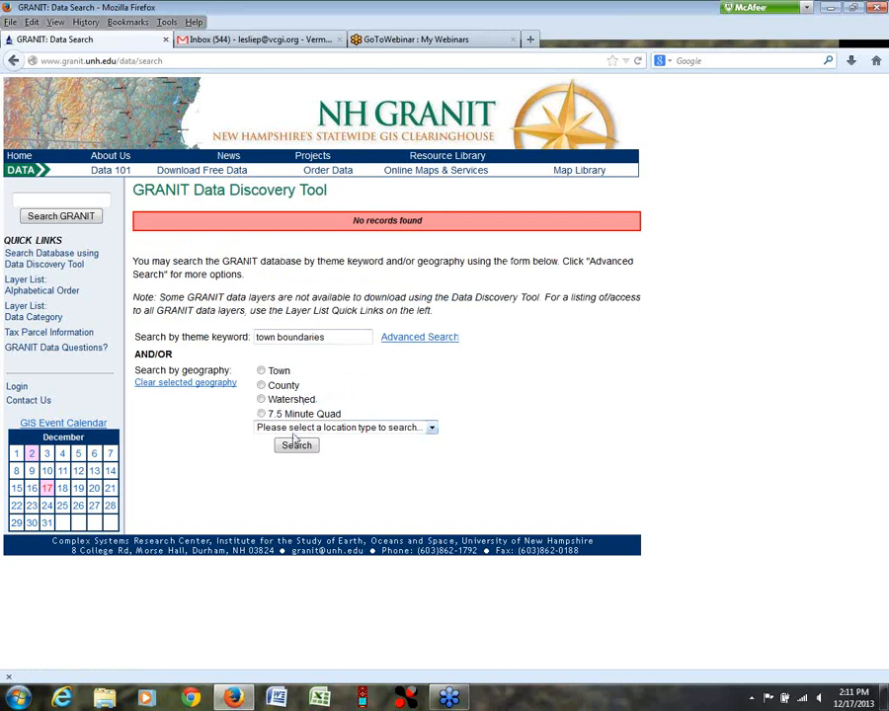
left_click(293, 448)
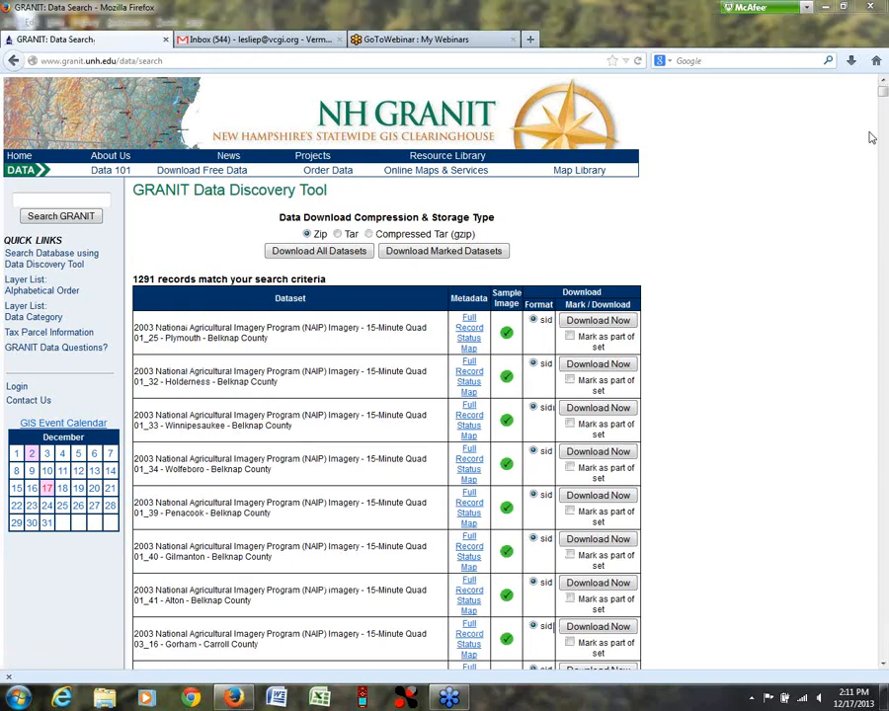
left_click_drag(886, 96, 886, 95)
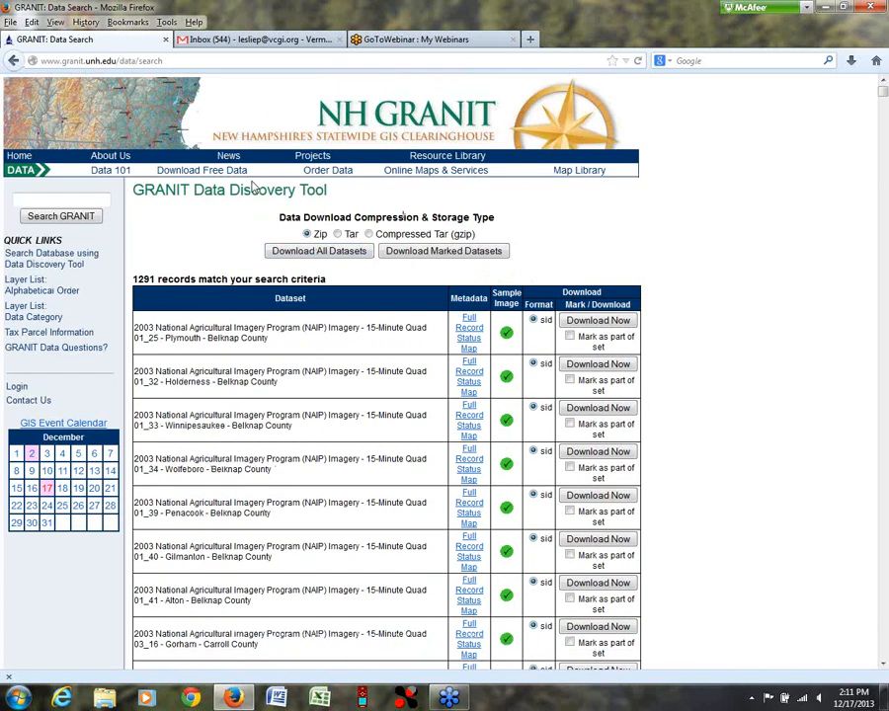
Step: Return to the GRANIT Data Discovery Tool through the Data Download page and search by the theme keyword "town"
left_click(168, 172)
left_click(170, 184)
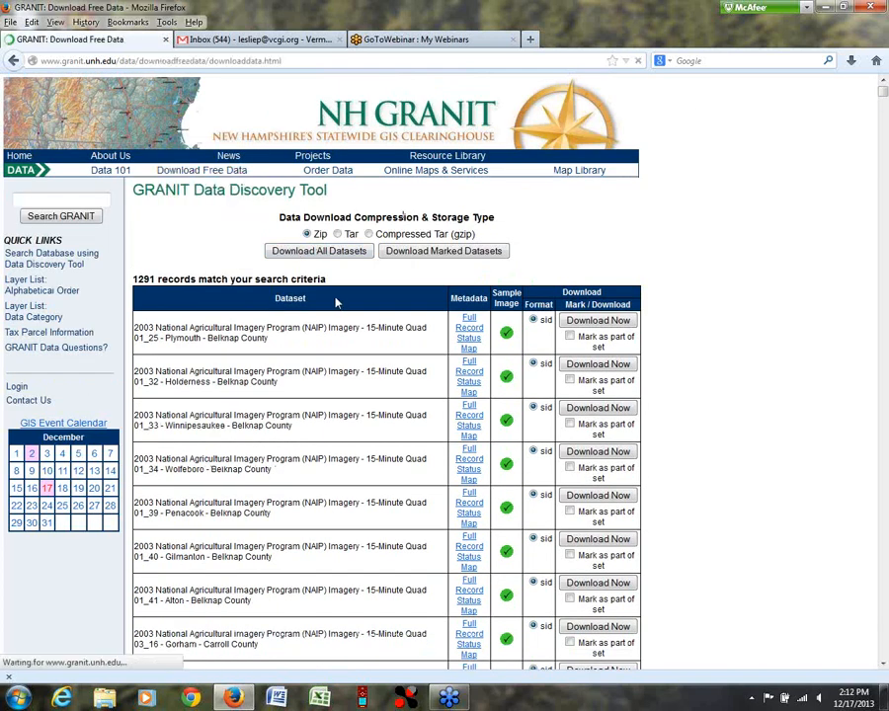
left_click(237, 256)
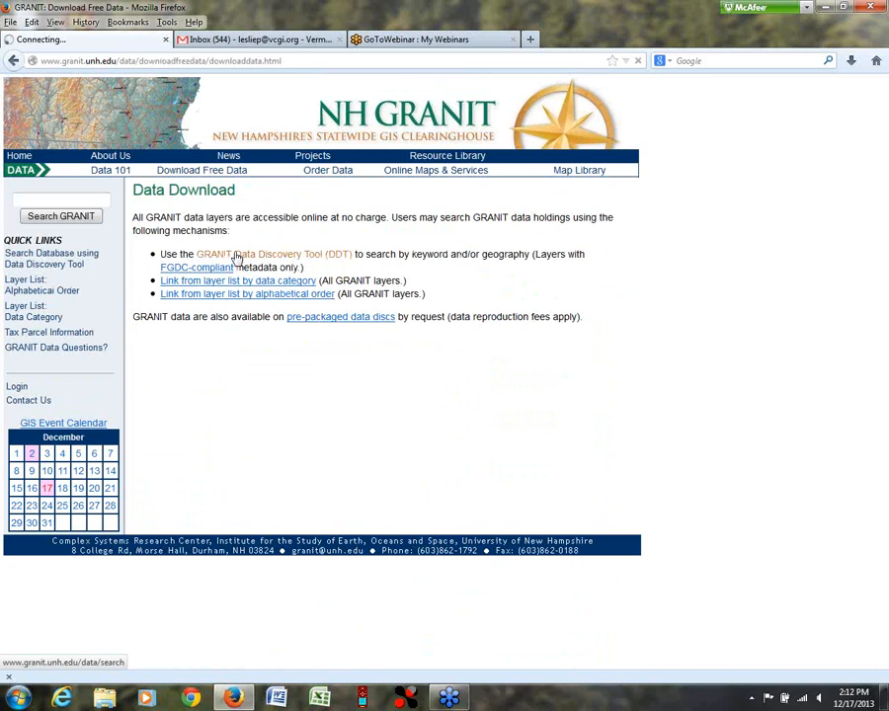
left_click(262, 291)
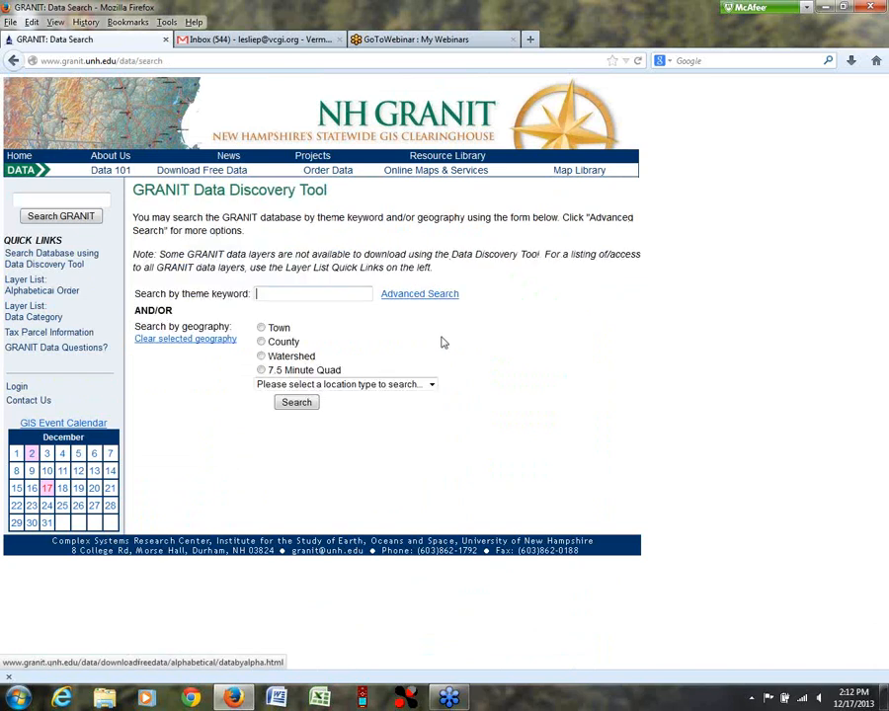
type("town")
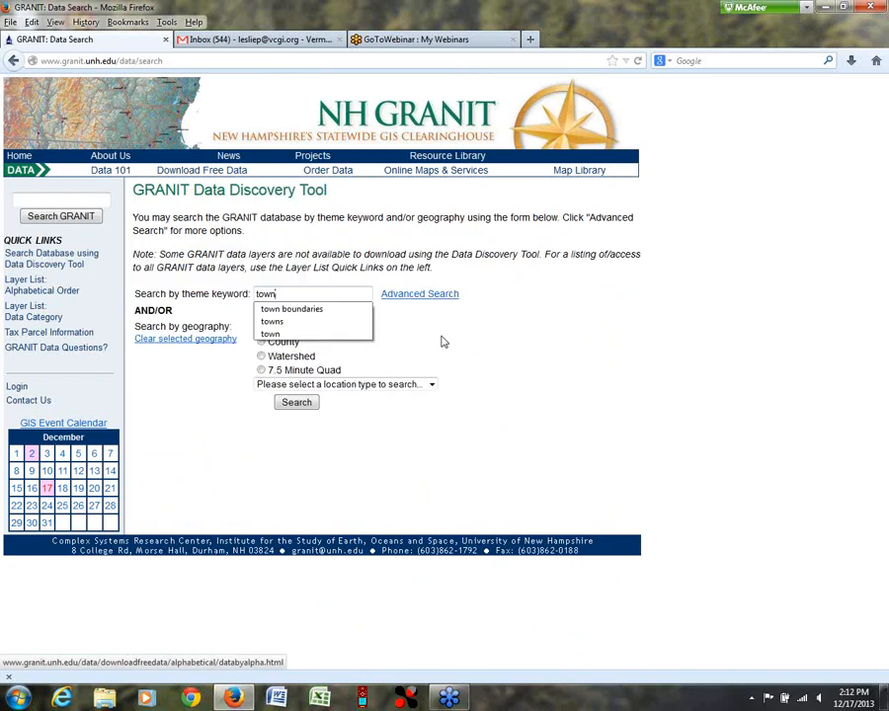
left_click(300, 402)
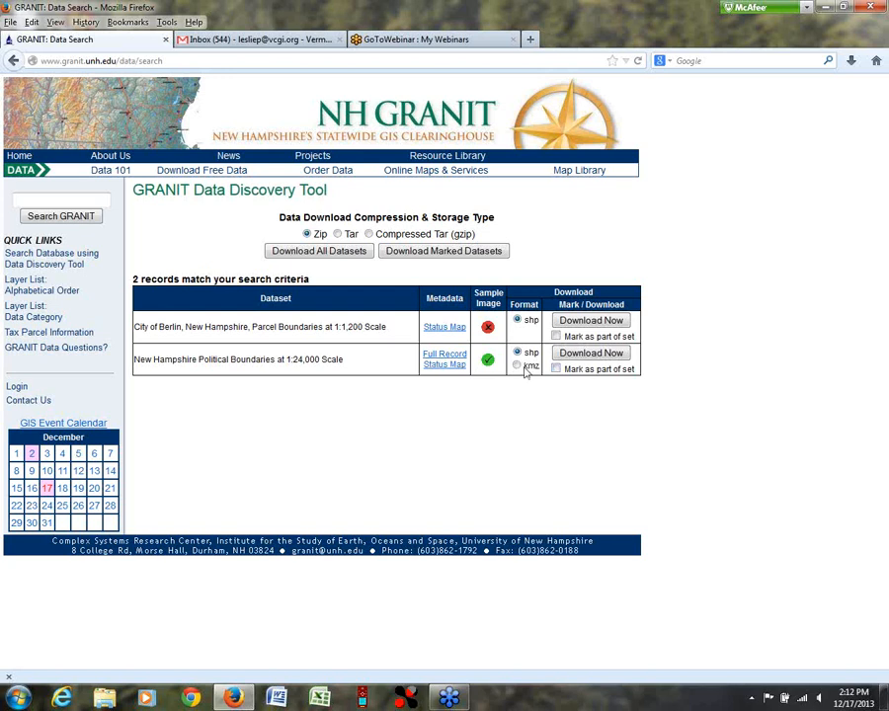
Step: Try downloading the New Hampshire Political Boundaries at 1:24,000 Scale dataset as a zipped shapefile, then cancel at the save location
left_click(589, 358)
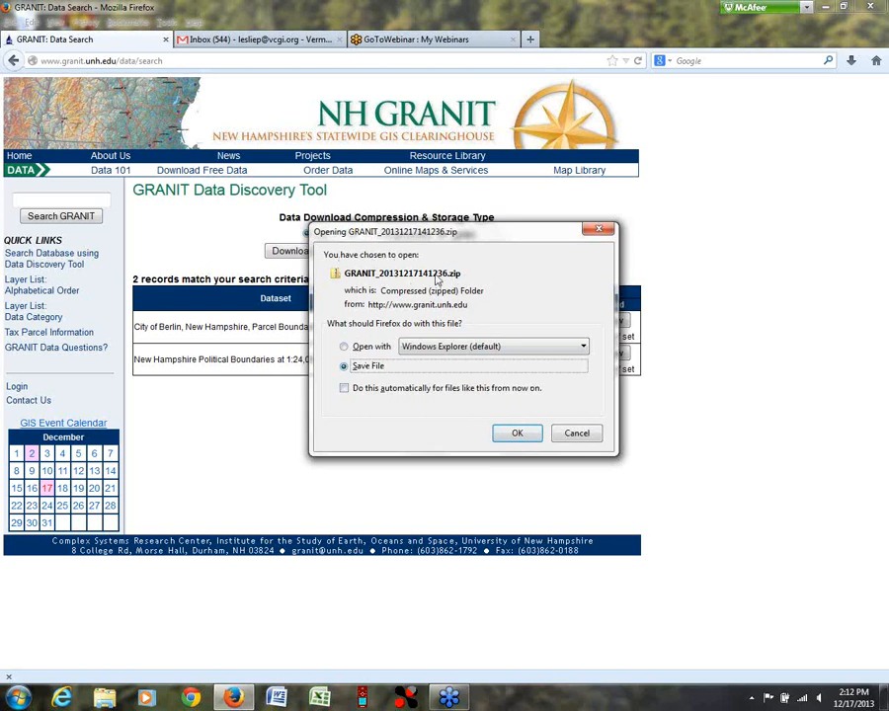
left_click(518, 434)
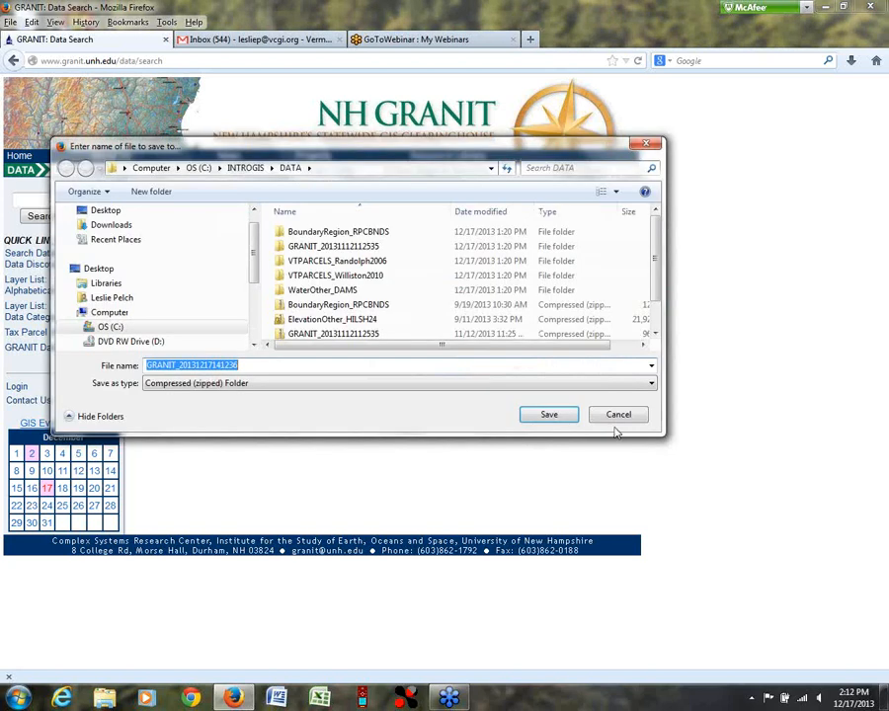
left_click(623, 418)
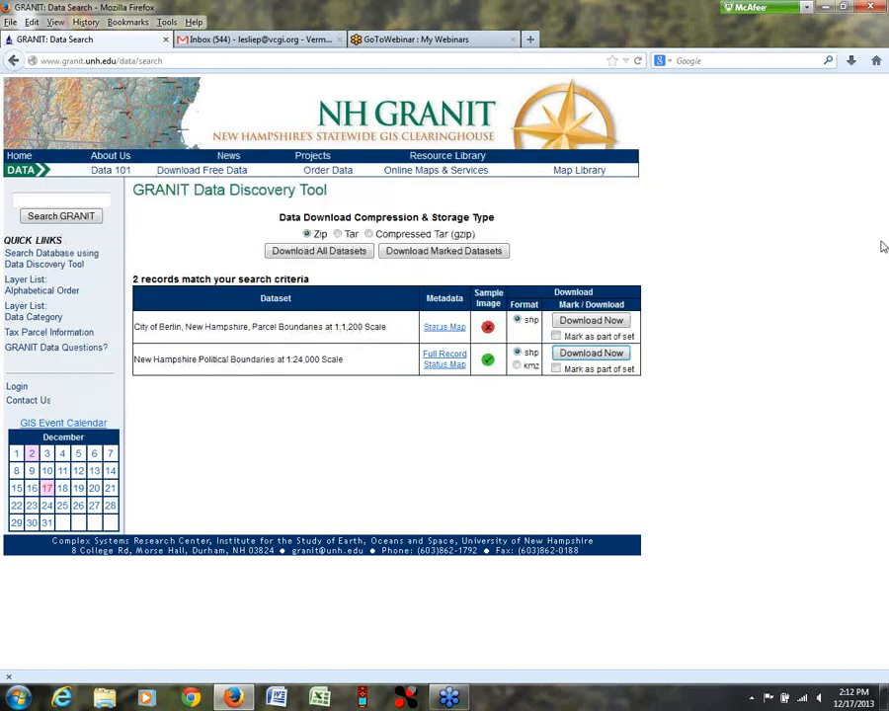
Step: Minimize the browser and launch Quantum GIS Desktop (1.8.0) from the desktop
left_click(826, 7)
left_click(77, 435)
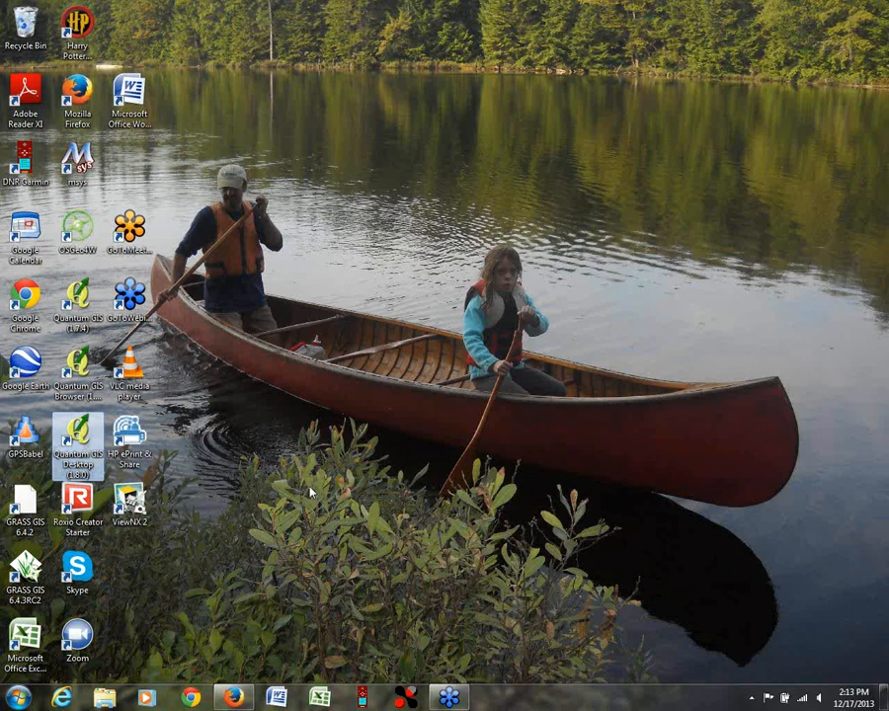
double_click(76, 431)
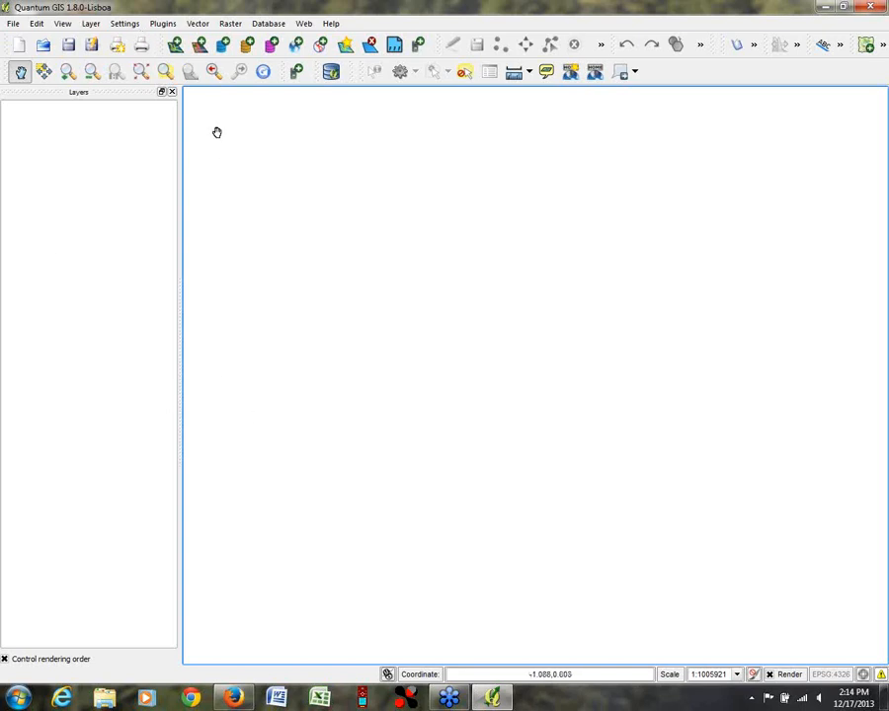
Step: Examine the 'on the fly' CRS transformation option in the project's coordinate reference system properties and close them without applying changes
left_click(127, 24)
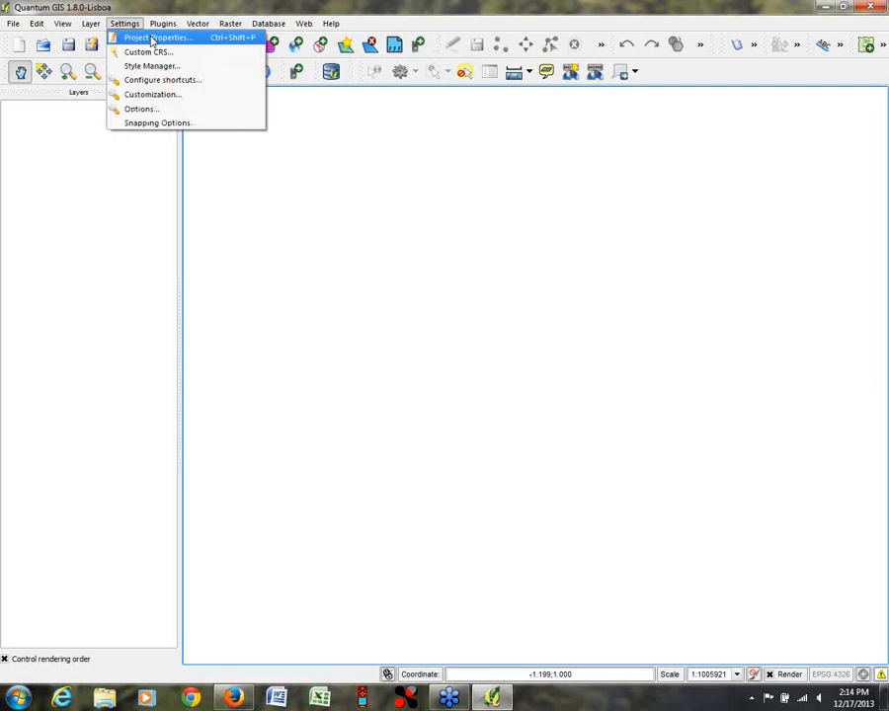
left_click(153, 40)
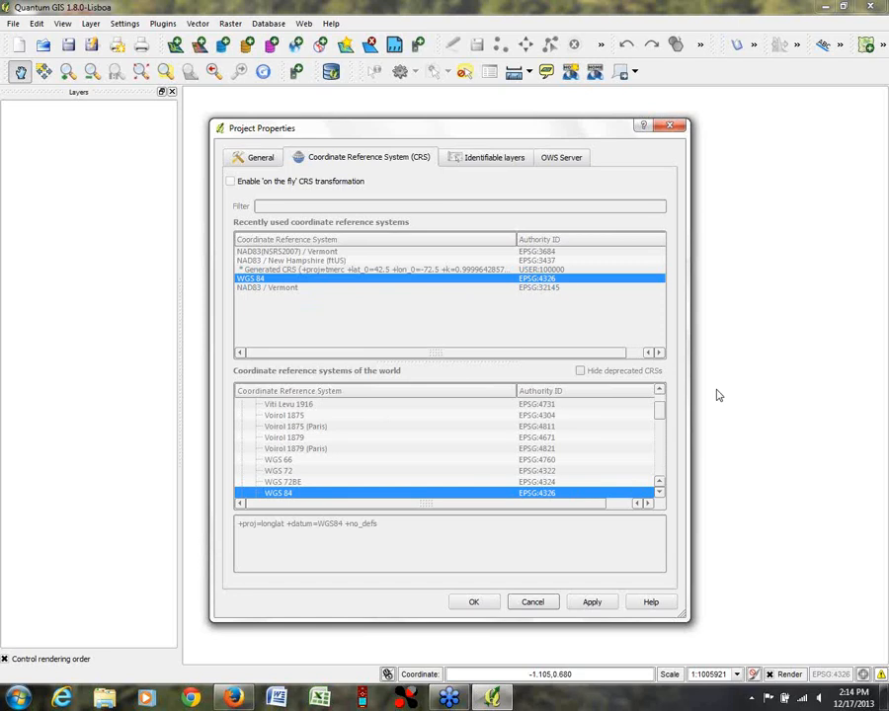
left_click(230, 182)
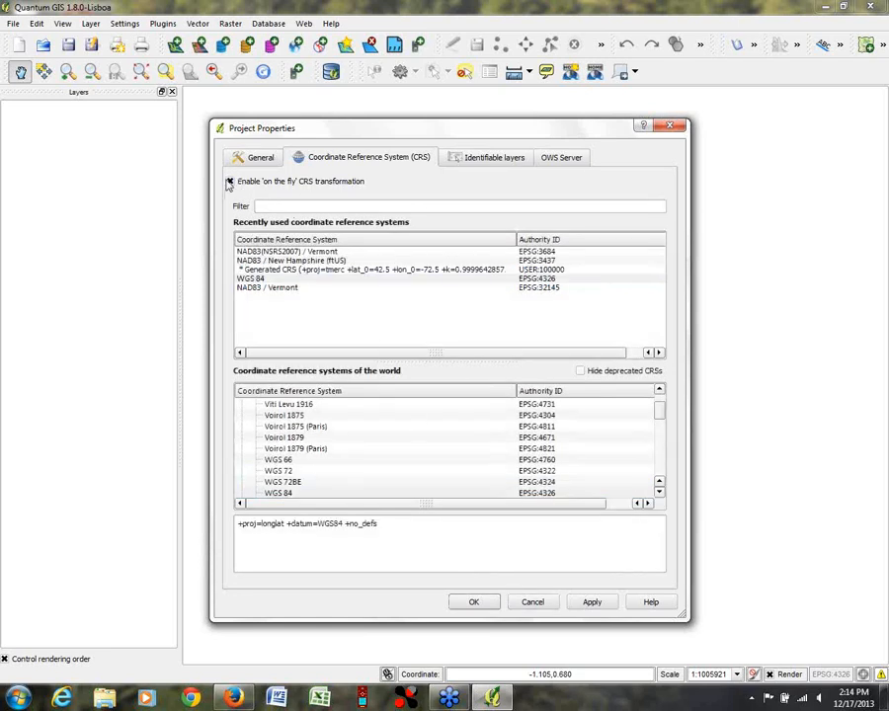
left_click(230, 182)
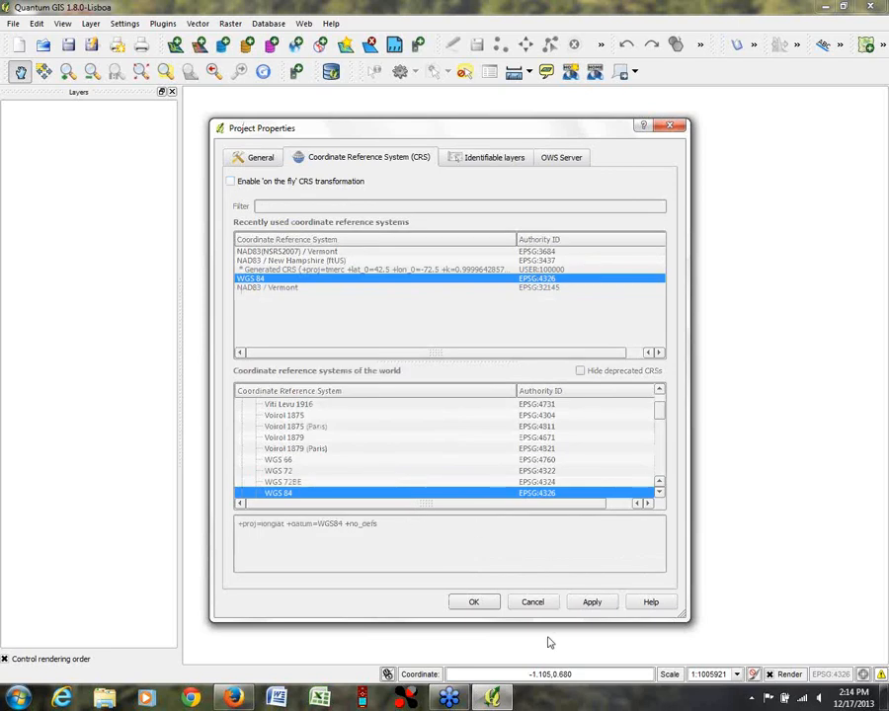
left_click(551, 605)
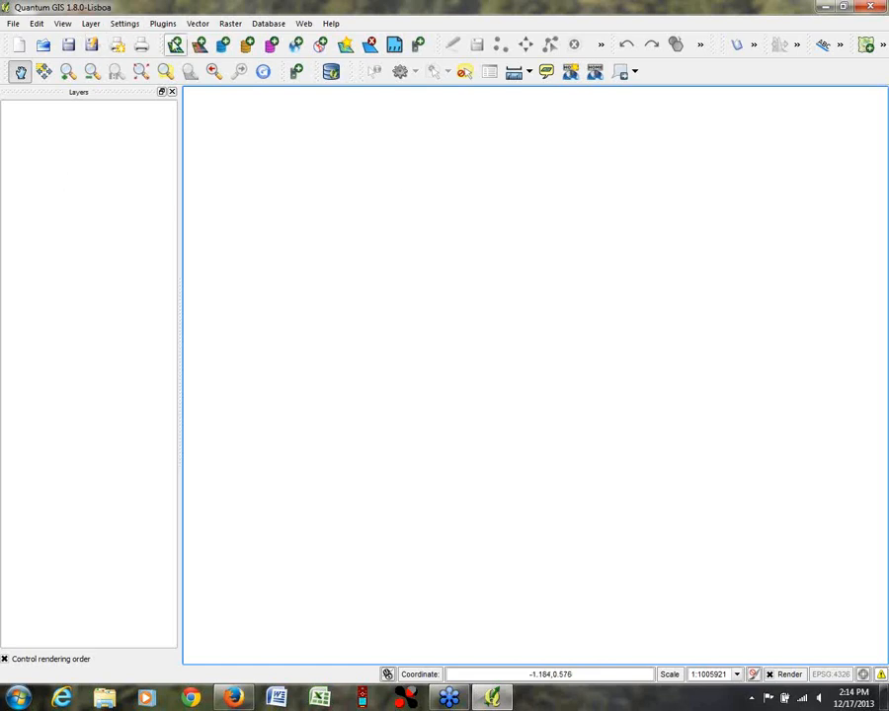
Step: Add the Vermont towns shapefile Boundary_BNDHASH_region_towns.shp from the BoundaryOther_BNDHASH folder as a vector layer
left_click(174, 44)
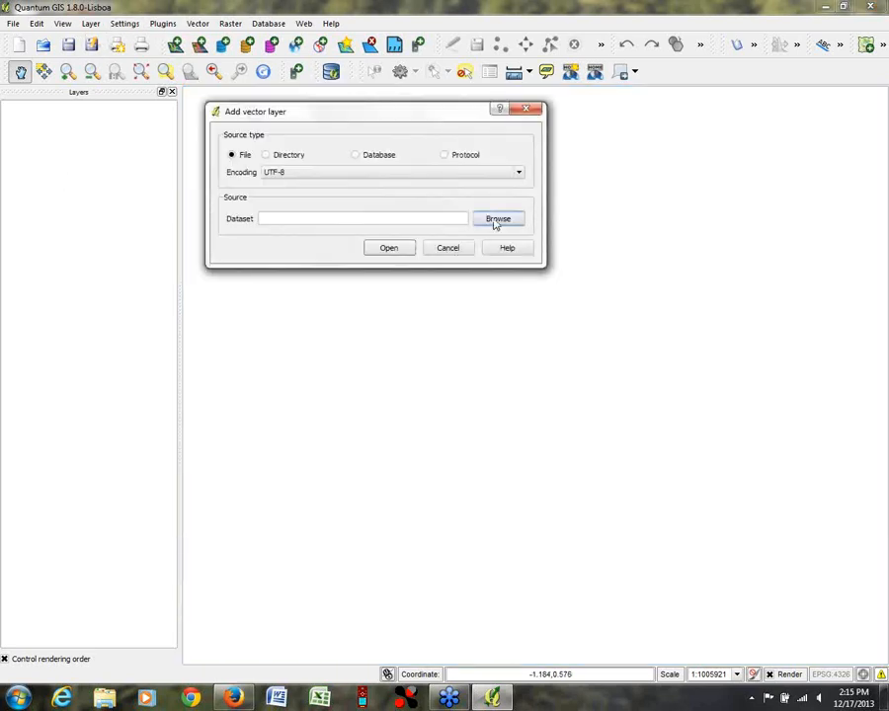
left_click(496, 221)
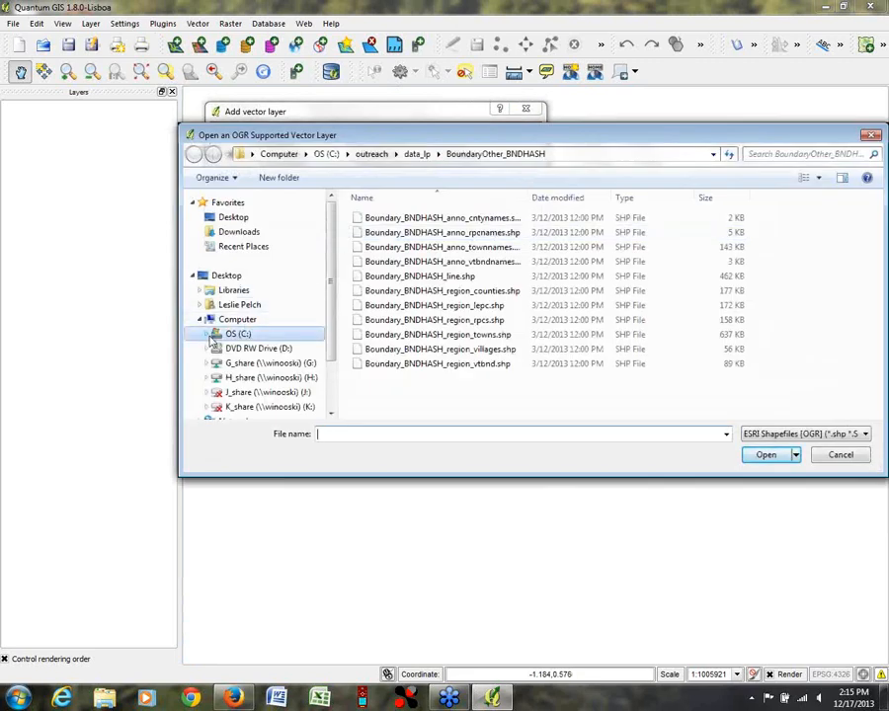
left_click(472, 336)
left_click(766, 455)
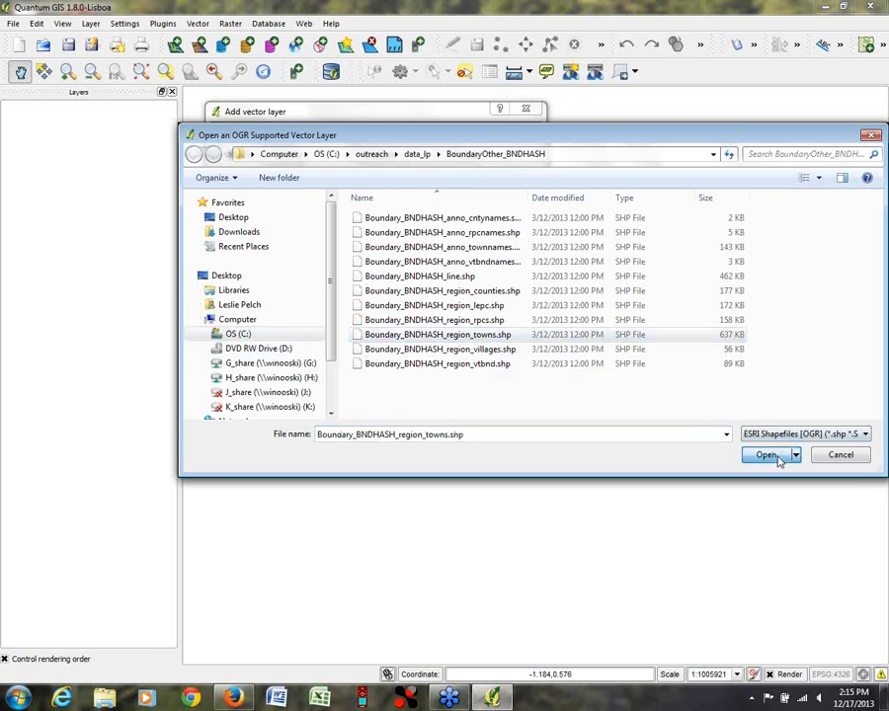
left_click(375, 252)
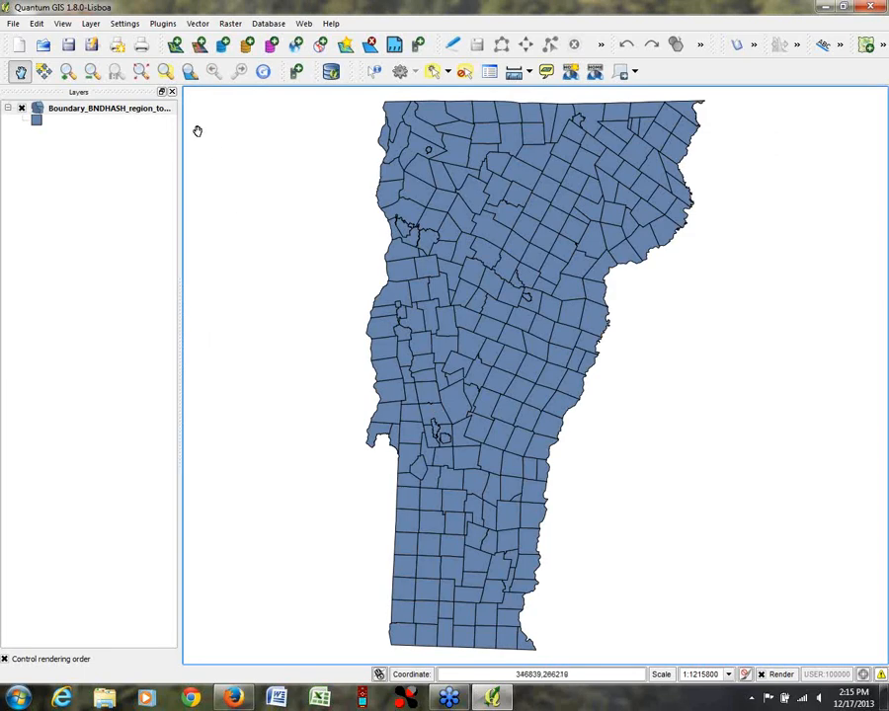
left_click(175, 45)
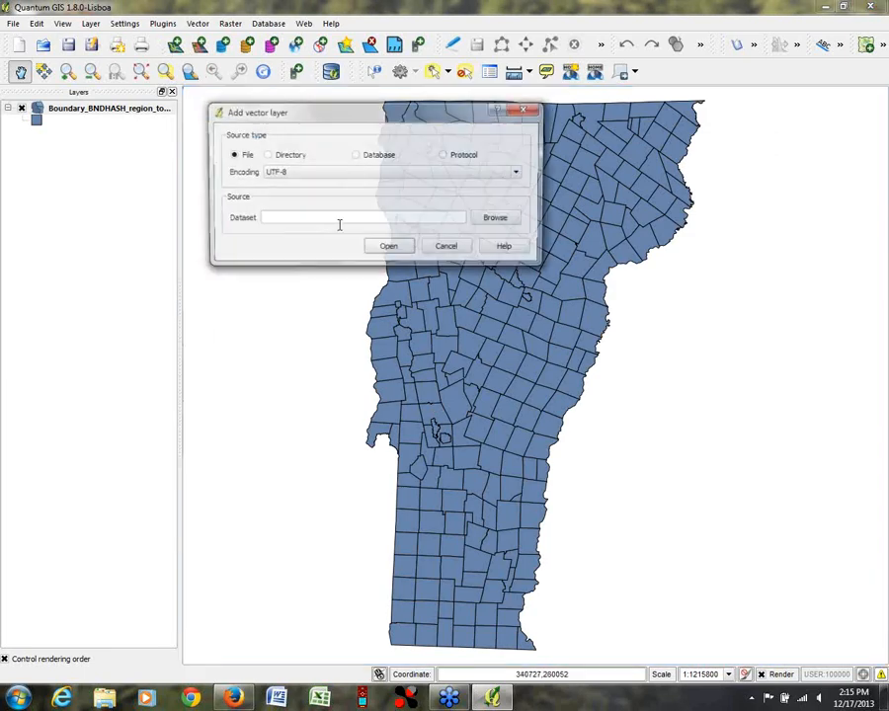
left_click(506, 221)
left_click(206, 336)
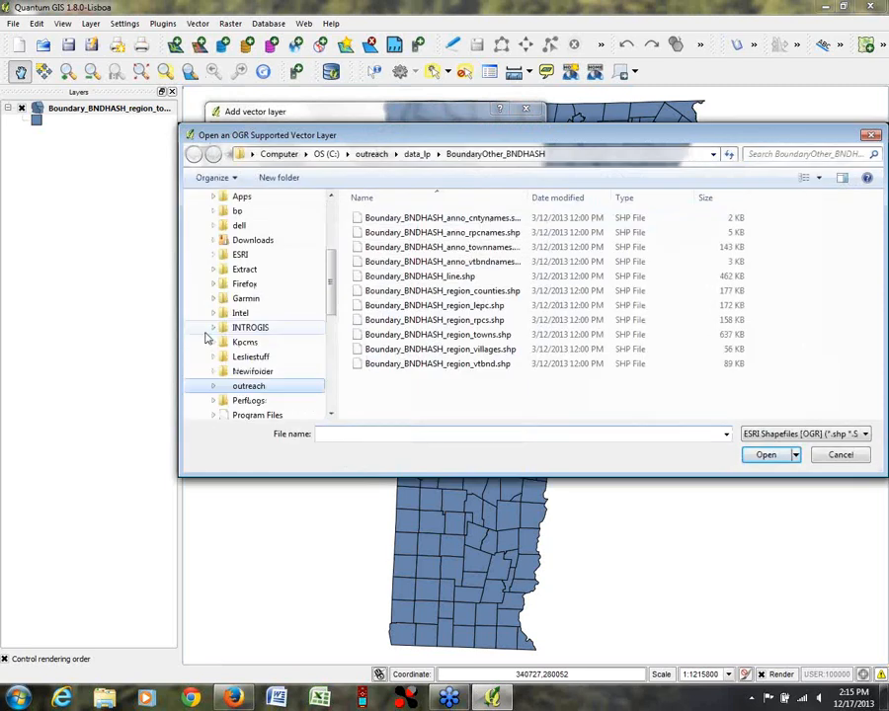
left_click(213, 327)
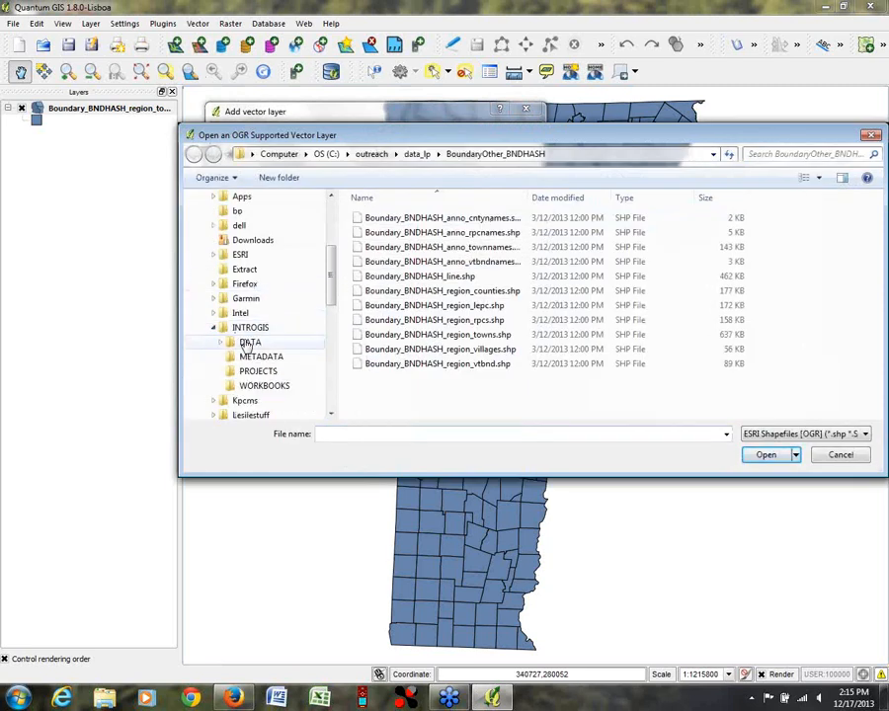
left_click(246, 343)
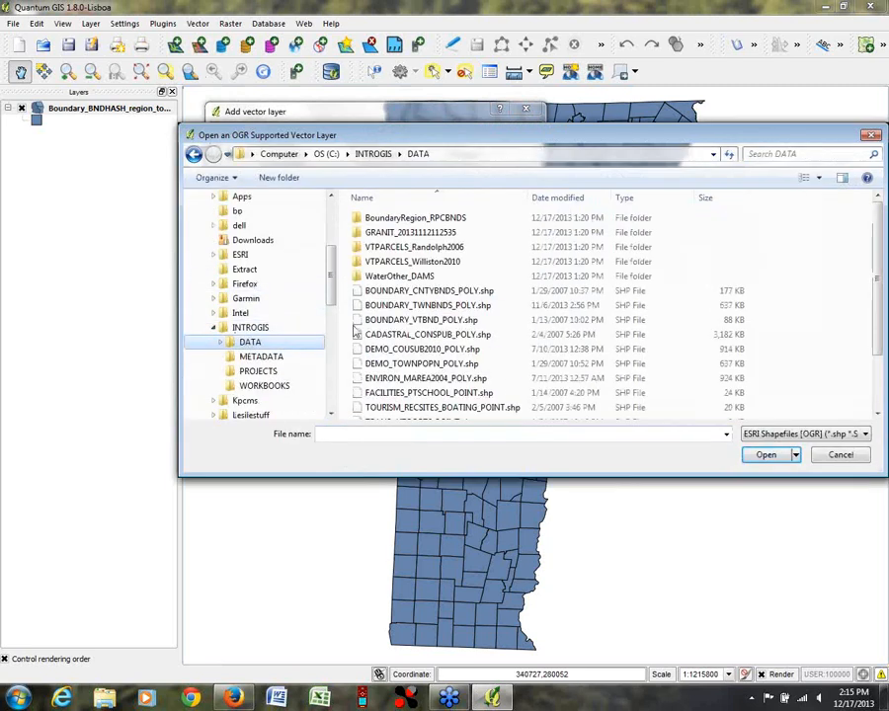
double_click(367, 233)
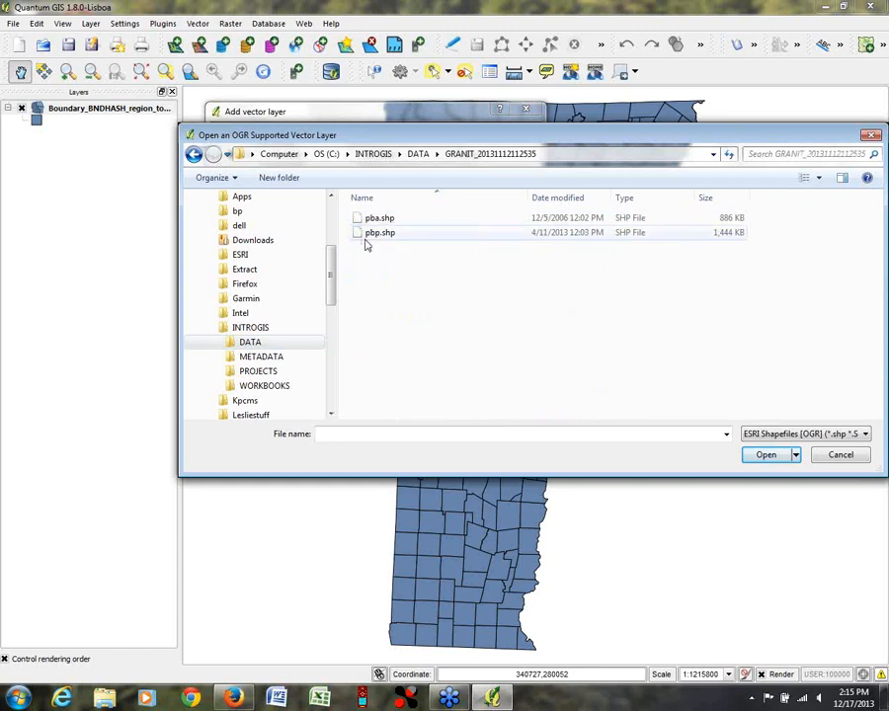
left_click(369, 233)
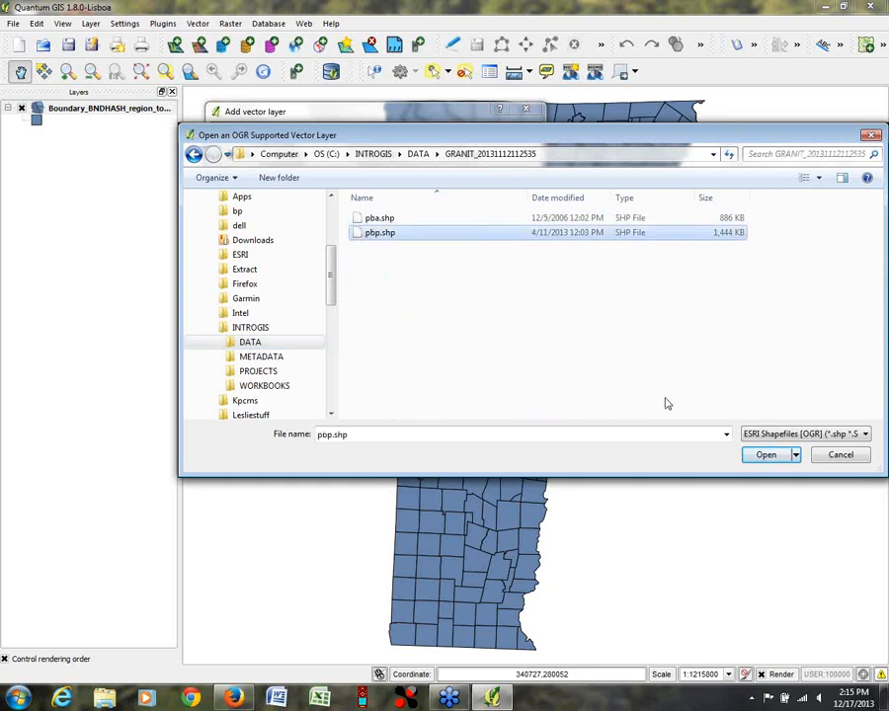
left_click(765, 456)
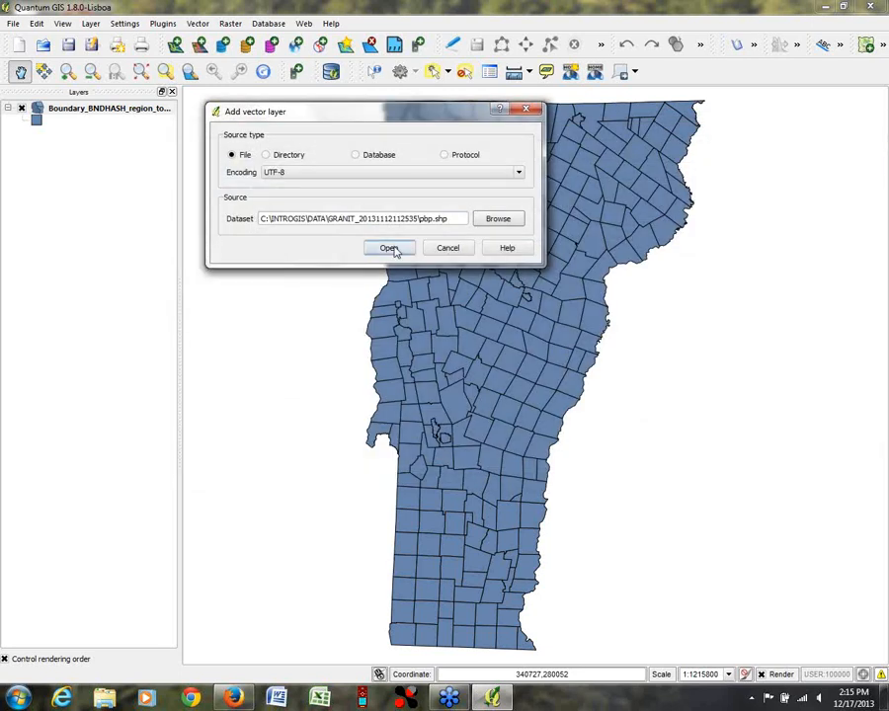
left_click(390, 248)
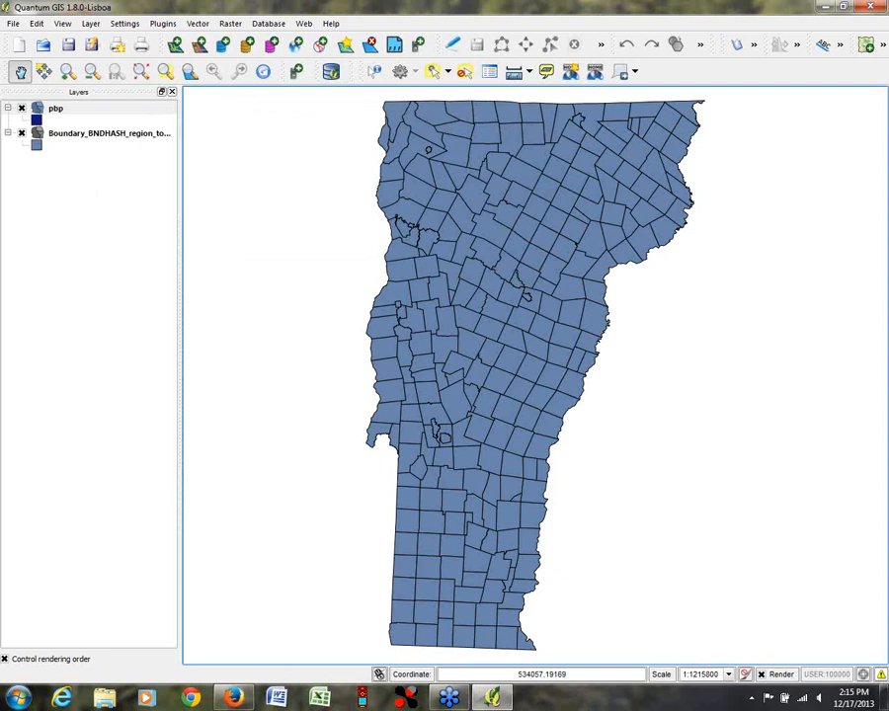
left_click(144, 75)
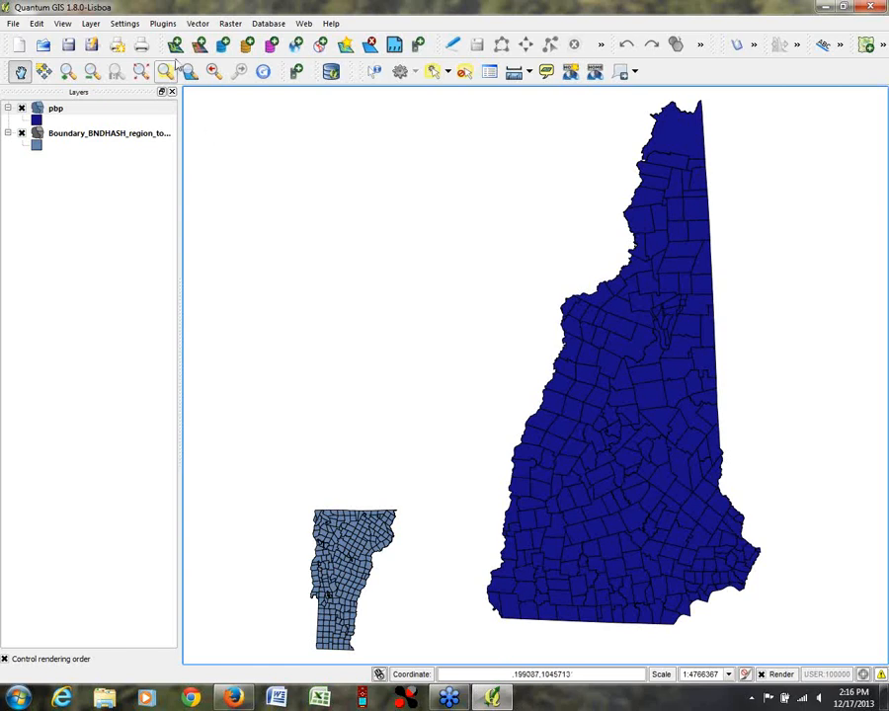
Step: Enable 'on the fly' CRS transformation in the project properties and select the recently used NAD83 / Vermont (EPSG:32145)
left_click(125, 23)
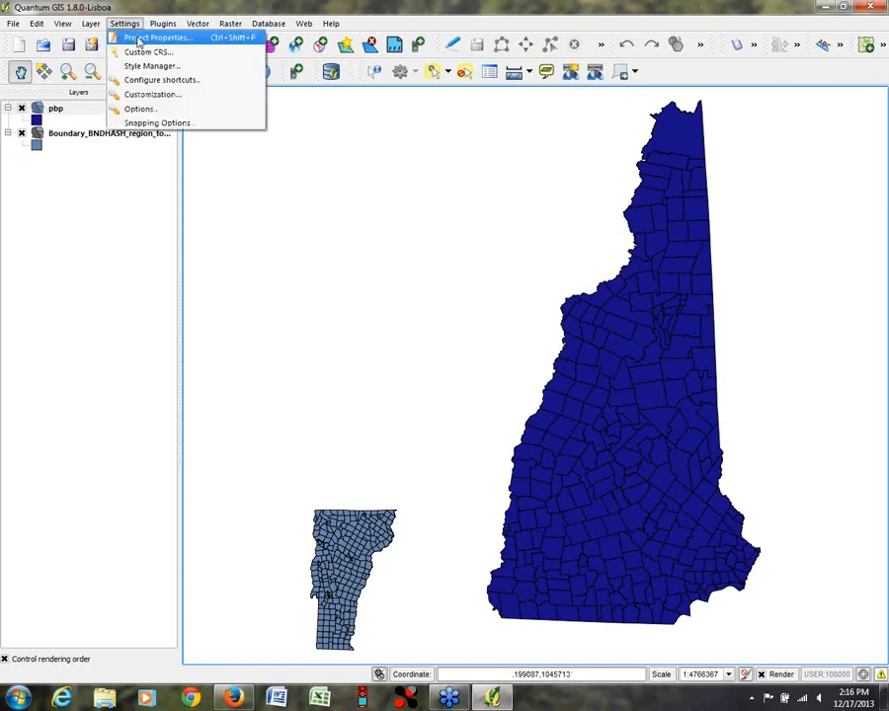
left_click(139, 39)
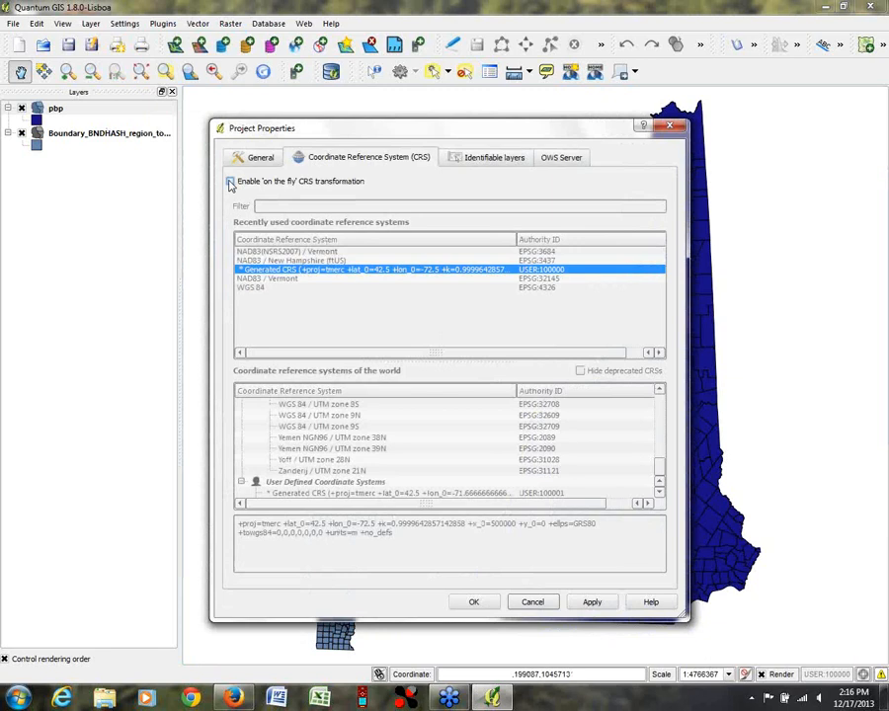
left_click(230, 183)
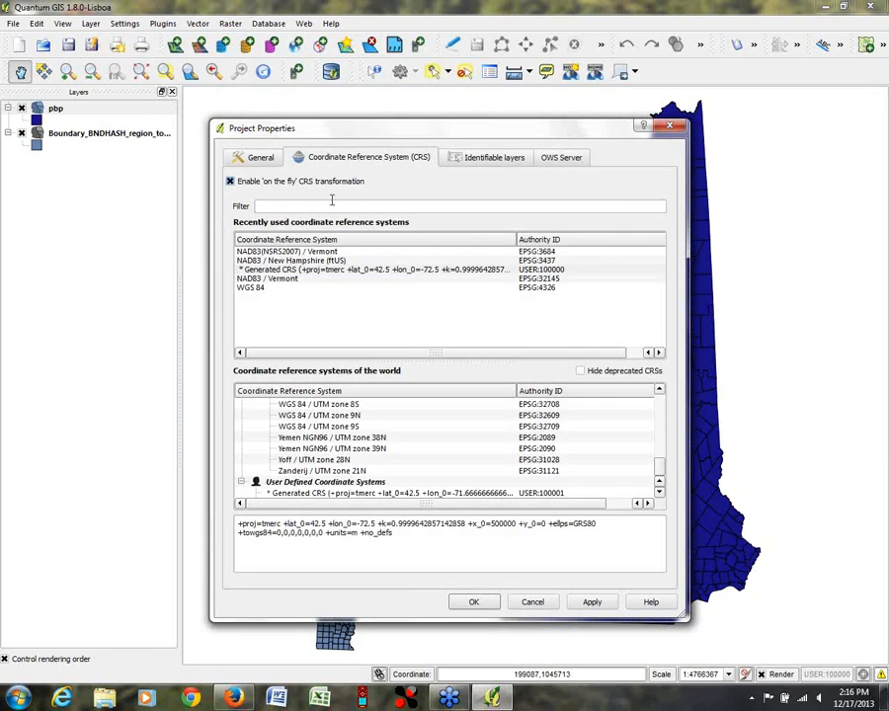
left_click(278, 279)
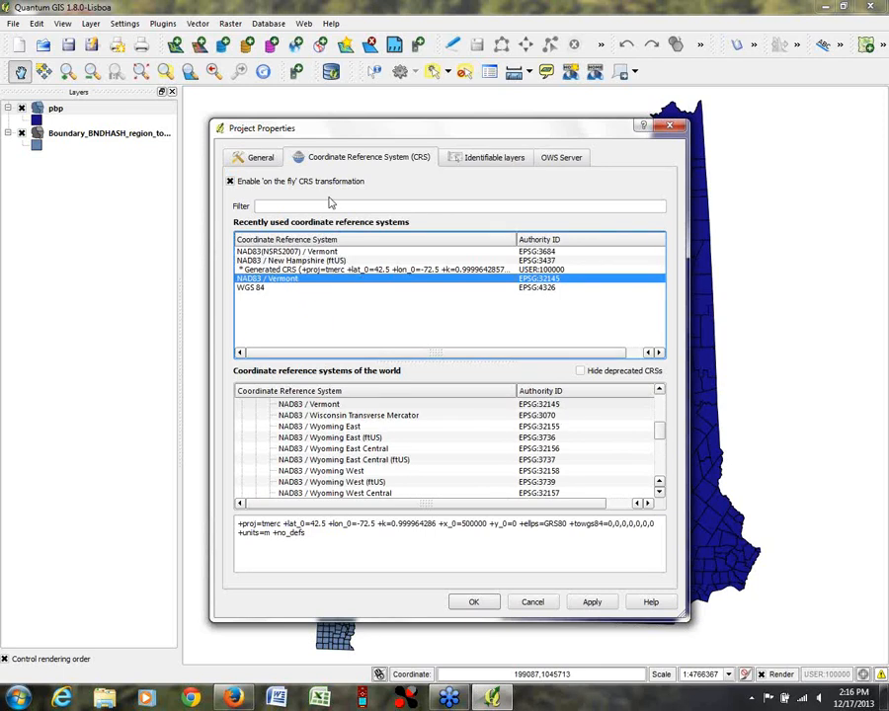
Step: Filter the coordinate reference systems by "vermont", select NAD83 / Vermont, and try the filter "new ham"
left_click(268, 206)
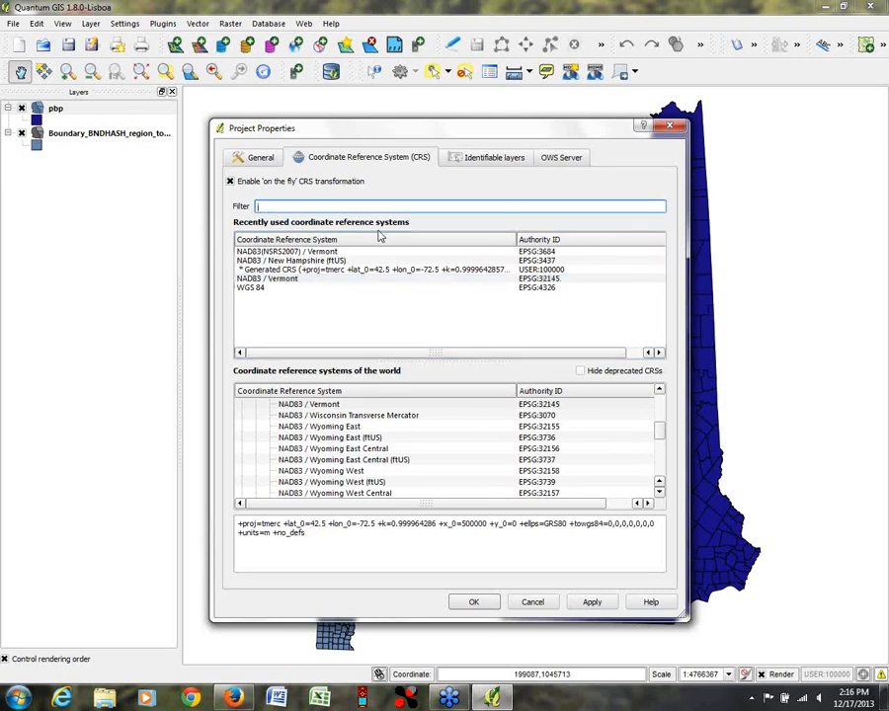
type("vermont")
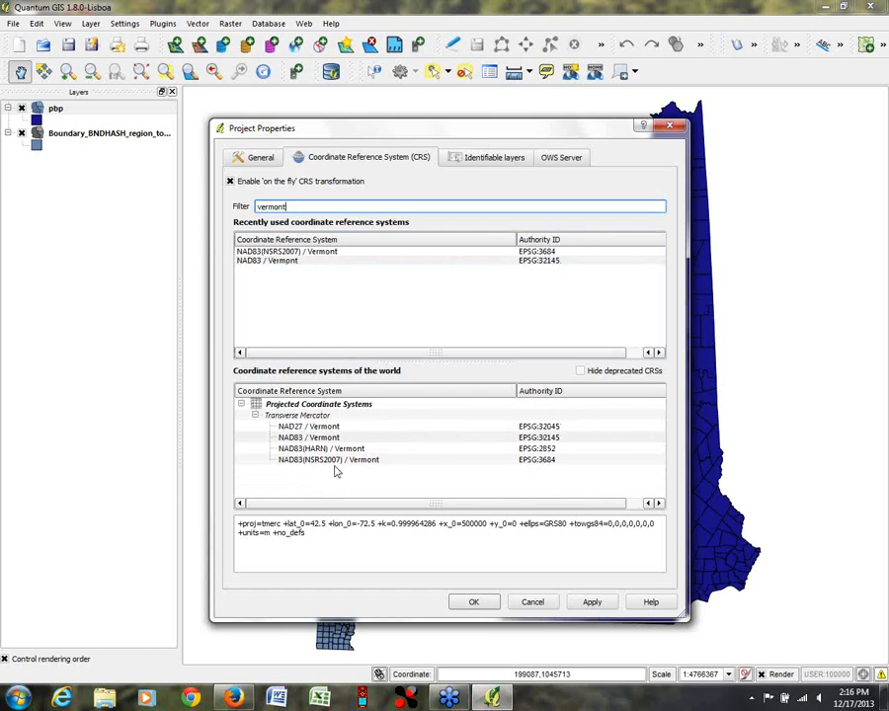
left_click(322, 436)
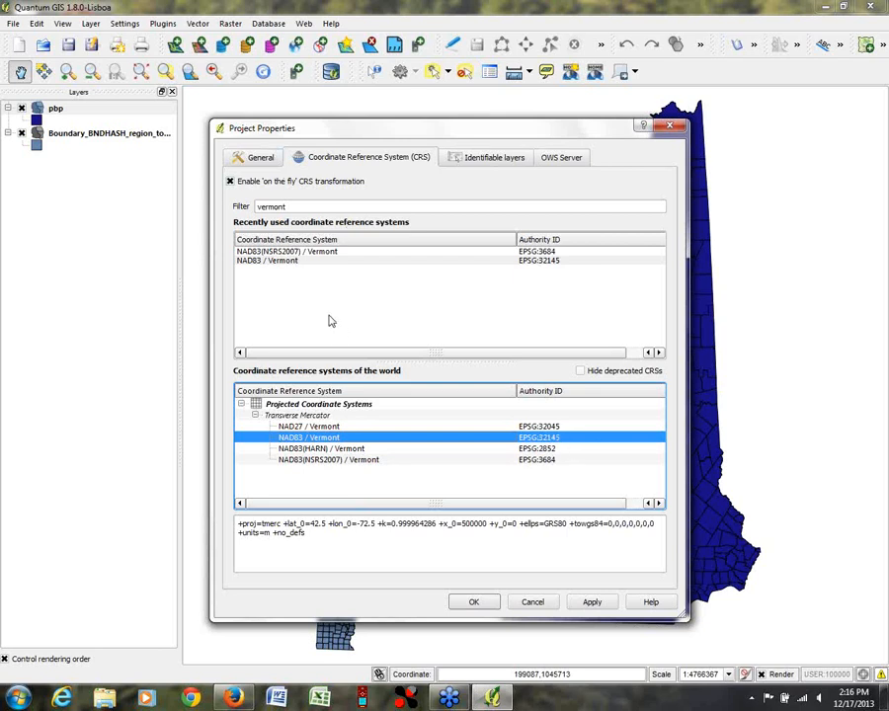
left_click_drag(301, 208, 186, 200)
type("new ham")
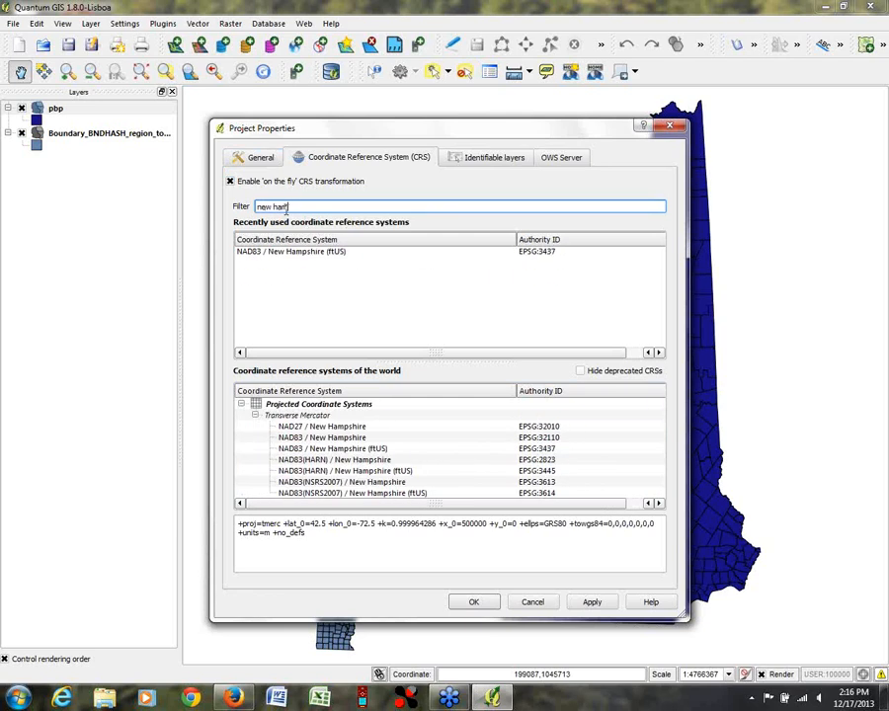
Step: Find the project CRS by code 32145, apply NAD83 / Vermont, and show the full extent of both town layers
left_click_drag(291, 207, 221, 206)
type("32145")
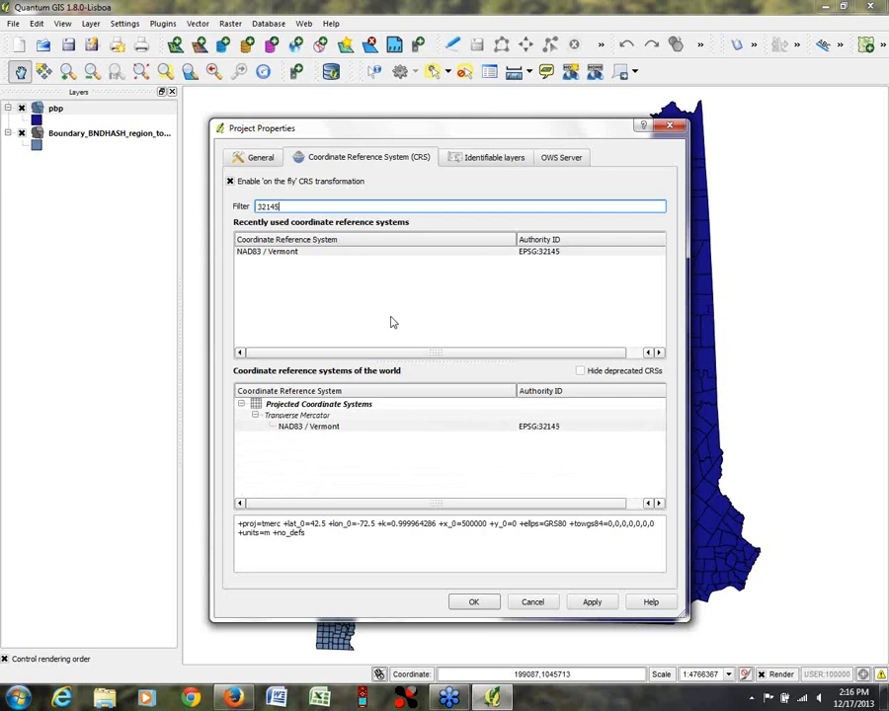
left_click(535, 428)
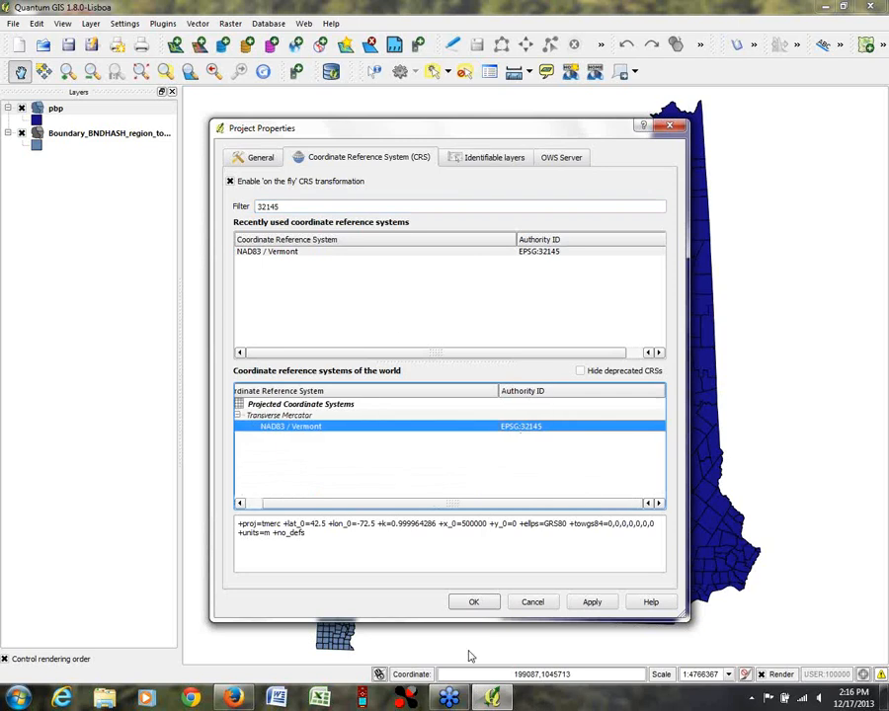
left_click(590, 602)
left_click(475, 602)
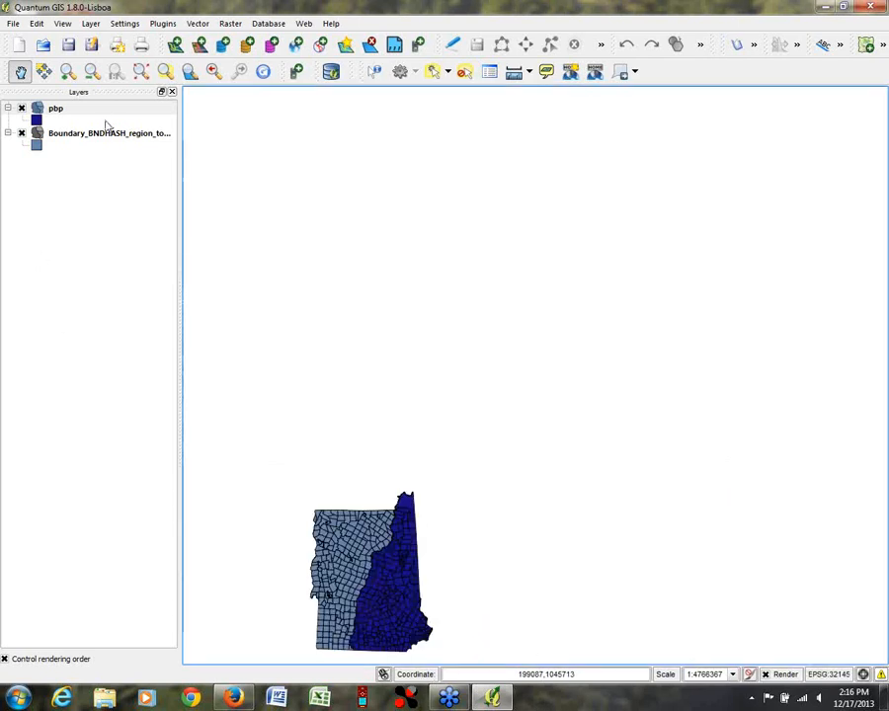
left_click(143, 72)
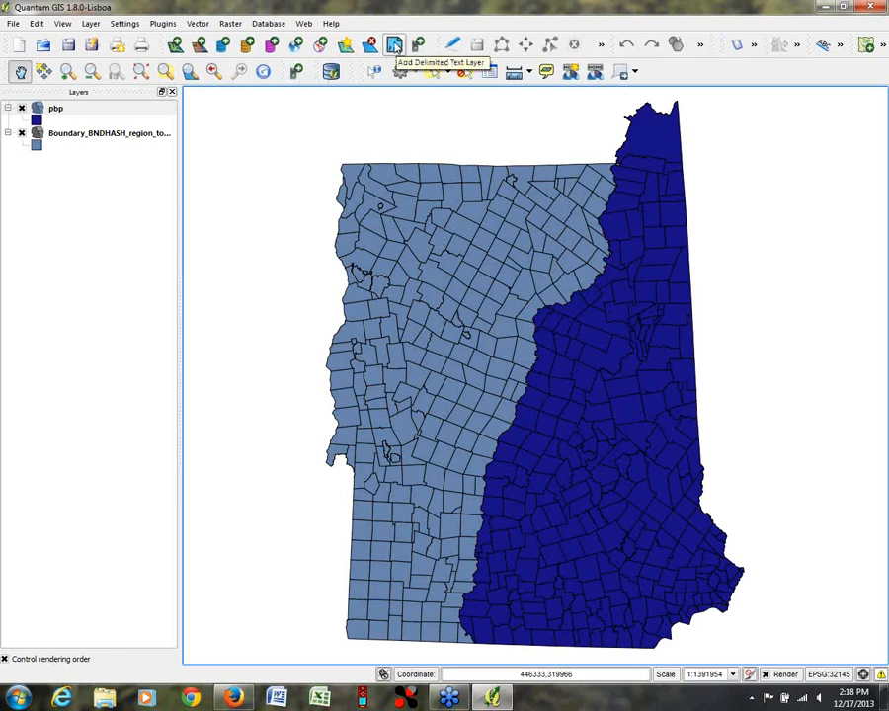
Step: Check the plugin manager's list for the Add Delimited Text Layer plugin and close it
left_click(163, 25)
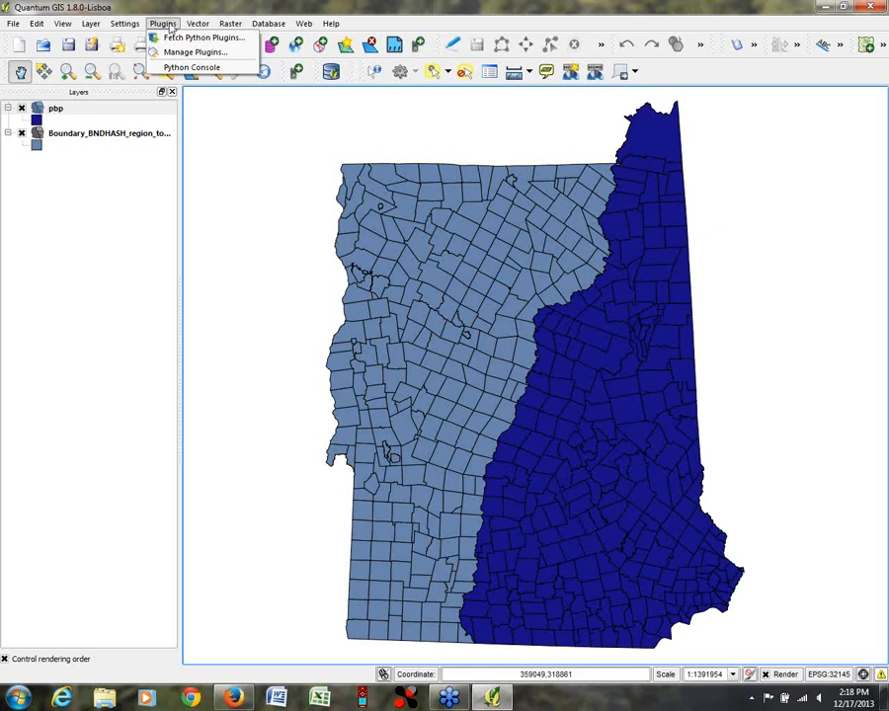
left_click(179, 57)
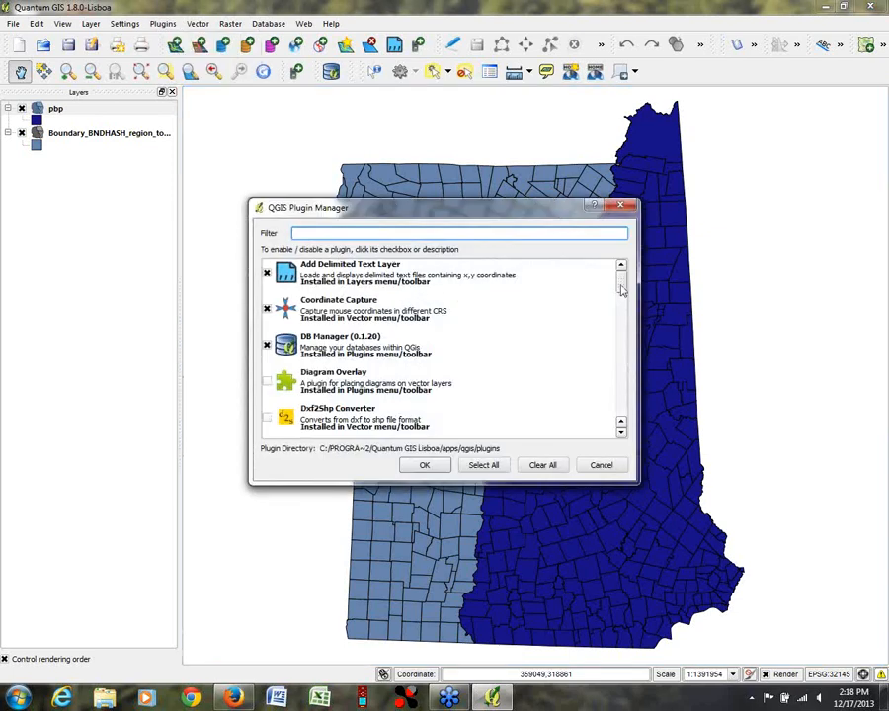
mouse_move(620, 281)
left_mouse_down()
mouse_move(628, 367)
mouse_move(621, 392)
mouse_move(624, 275)
left_mouse_up()
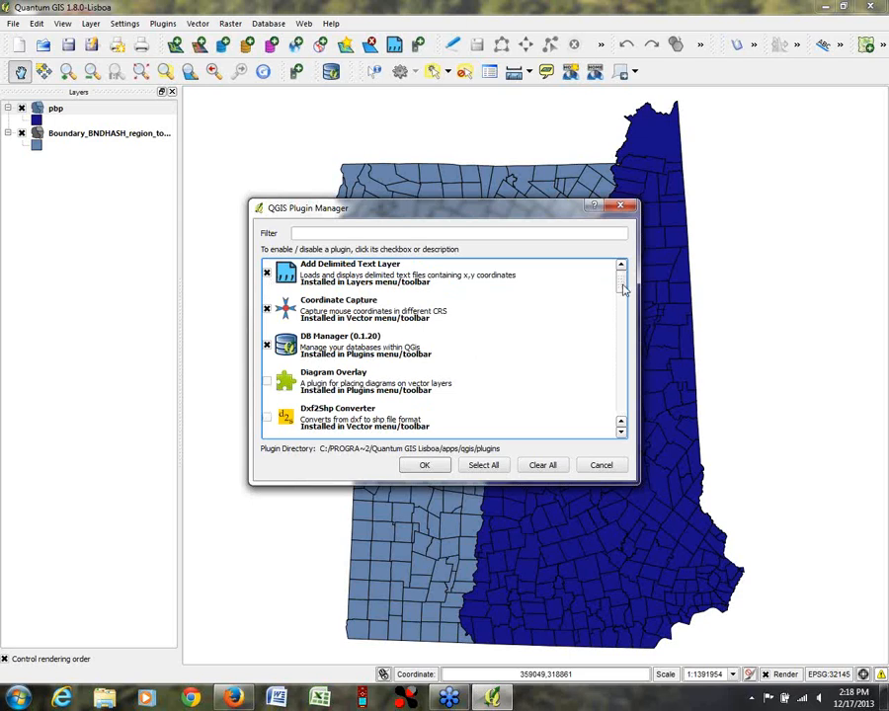
left_click_drag(623, 287, 623, 296)
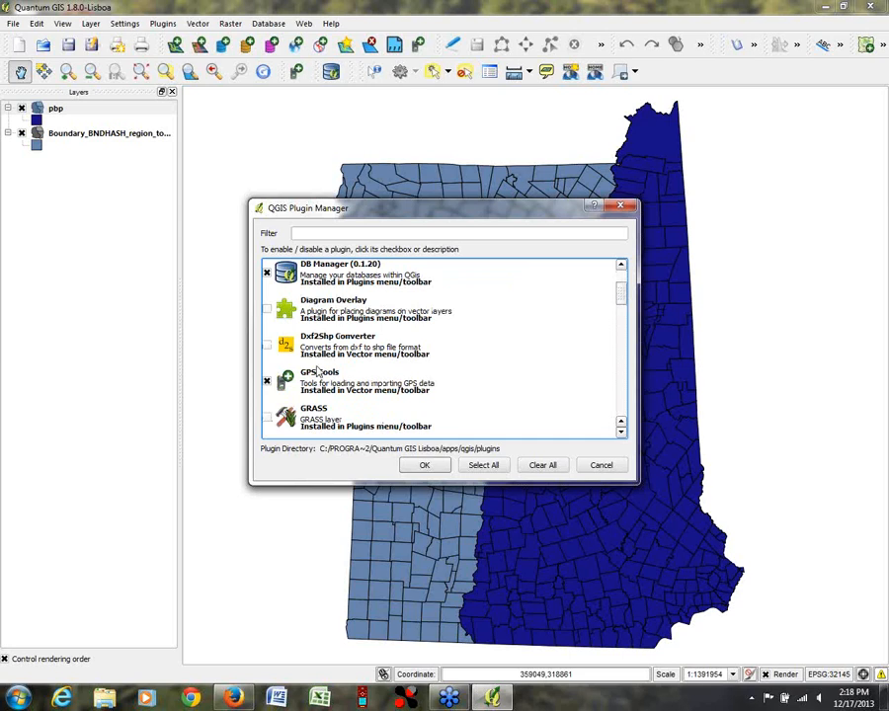
left_click(425, 465)
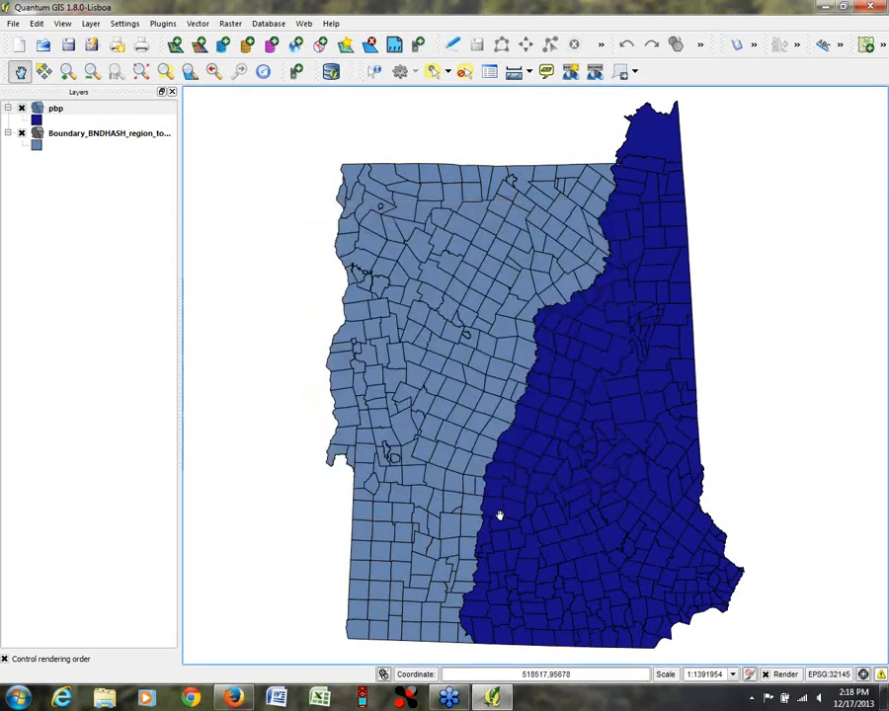
Step: Start a delimited text layer and choose NH_Dams.csv from C:\INTROGIS\DATA as its source file
left_click(394, 46)
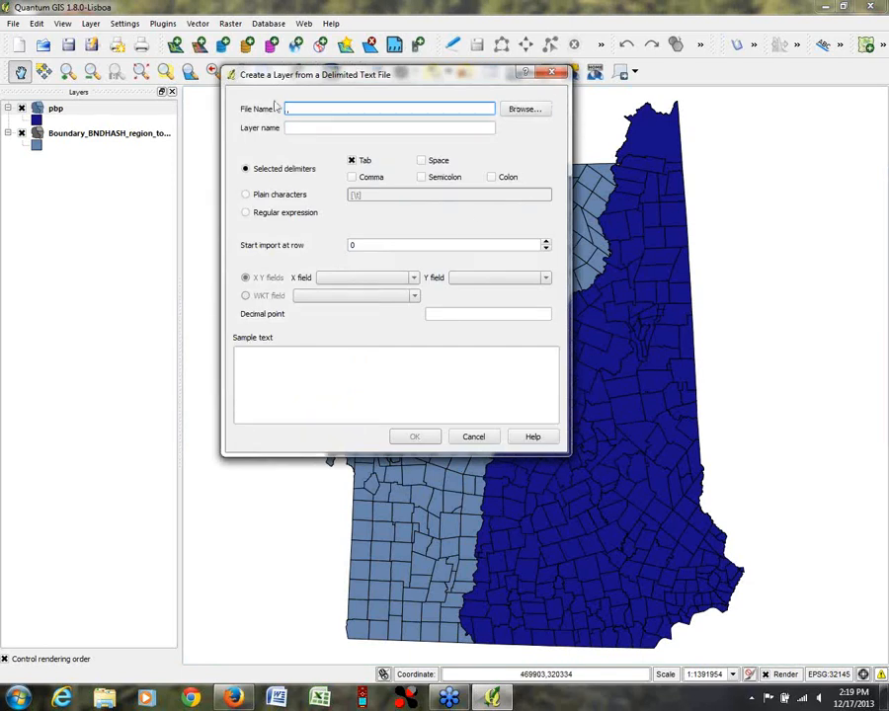
left_click(519, 110)
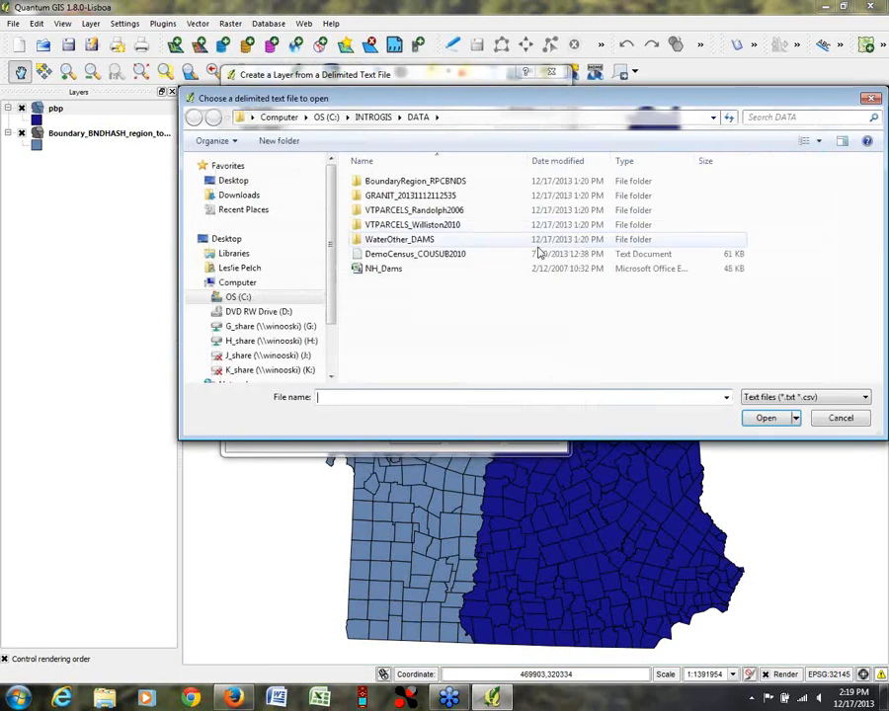
left_click(381, 271)
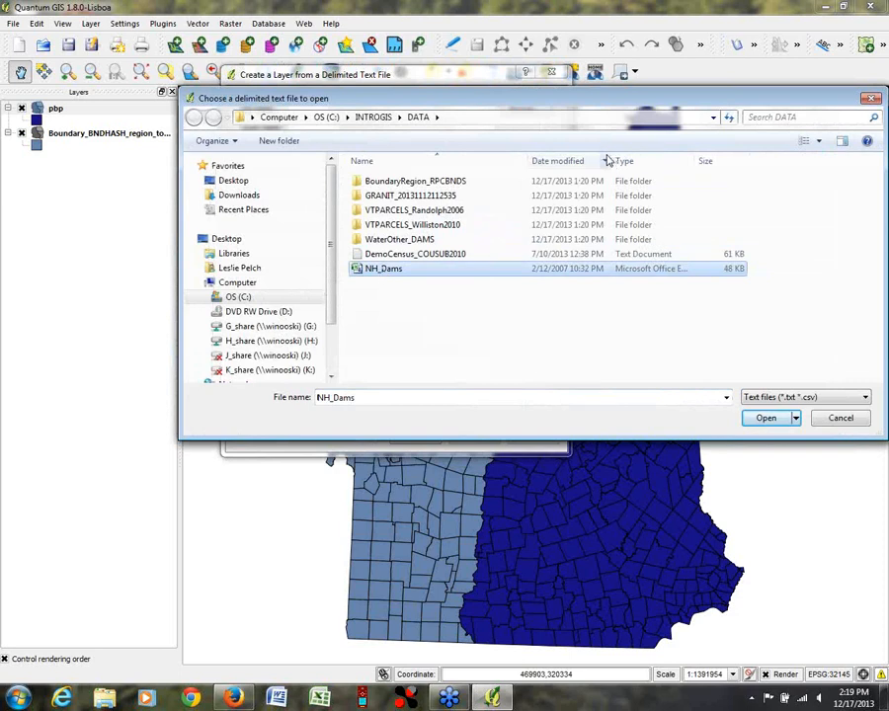
left_click_drag(691, 160, 804, 159)
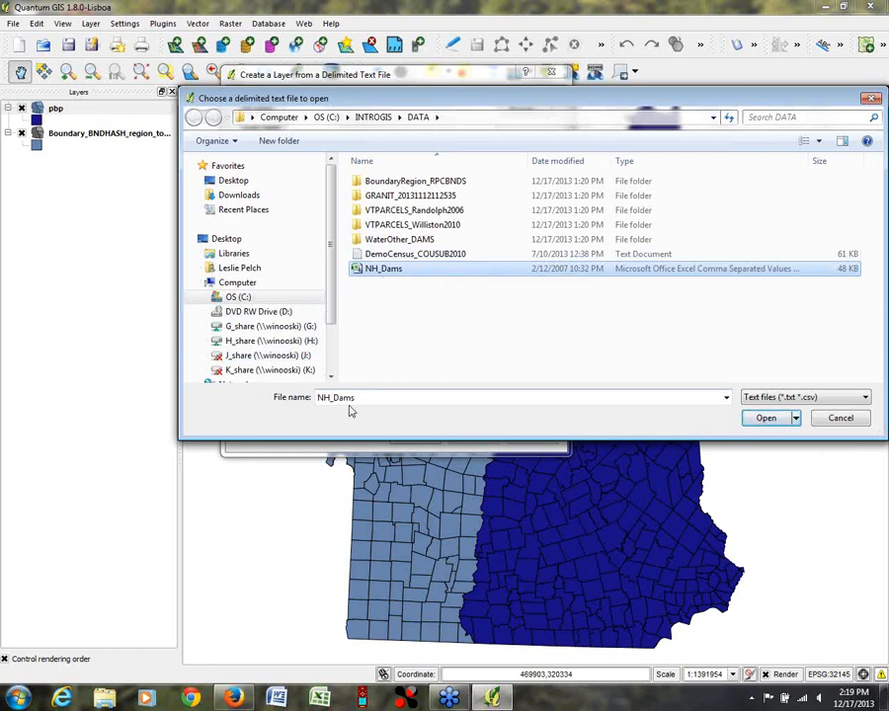
left_click(766, 418)
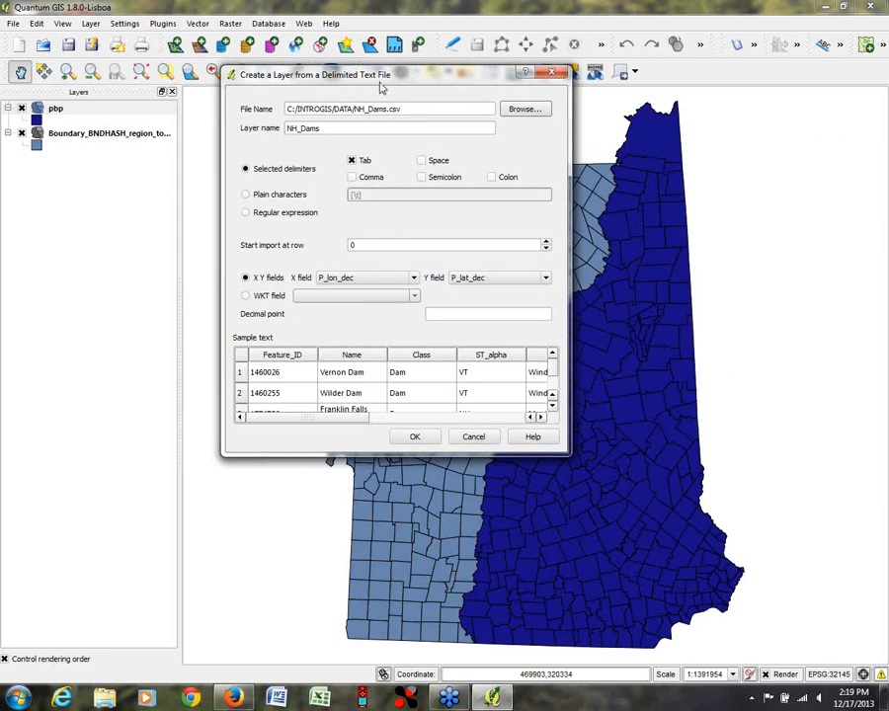
Step: Try comma, space and semicolon as delimiters for NH_Dams.csv and return to the Tab delimiter
left_click(352, 176)
left_click(352, 160)
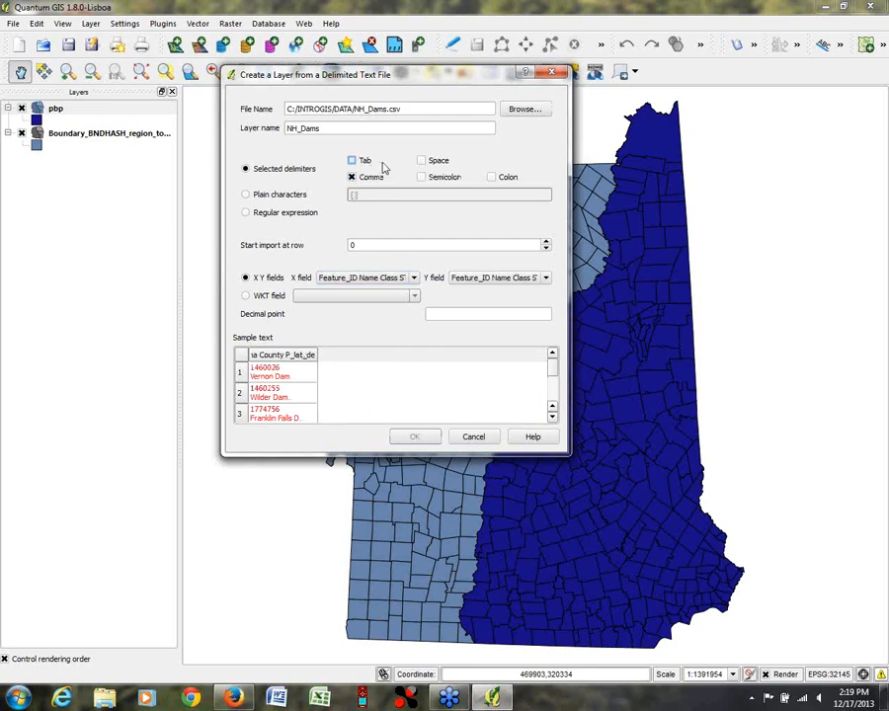
left_click(421, 161)
left_click(352, 177)
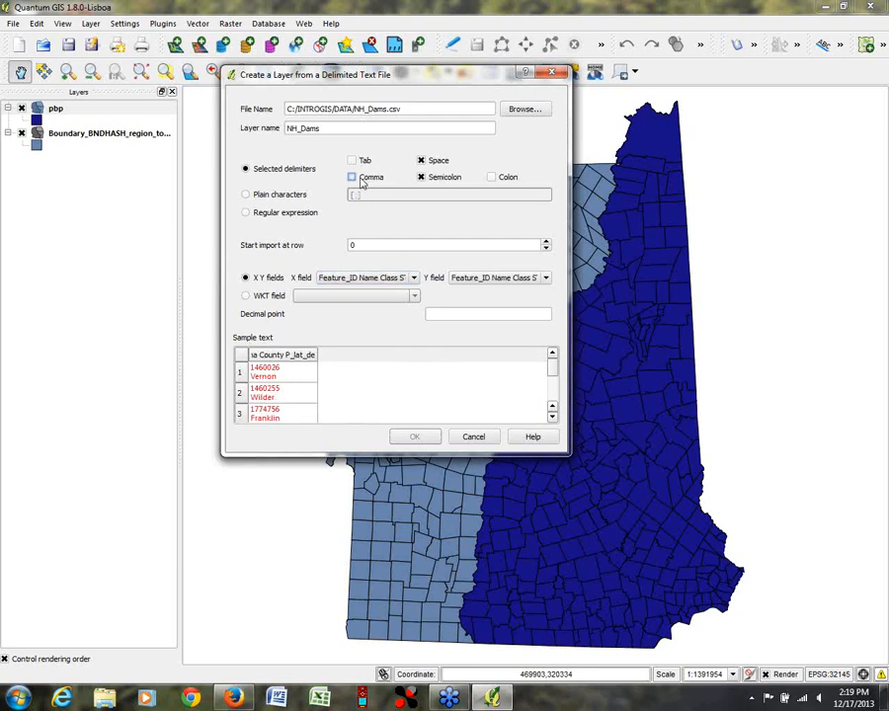
left_click(421, 161)
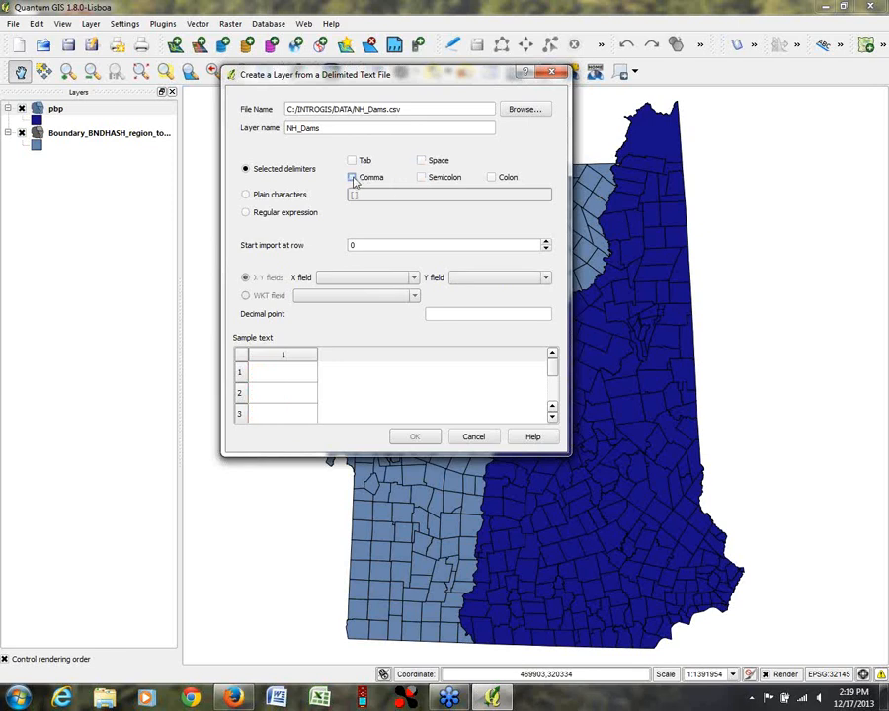
left_click(352, 177)
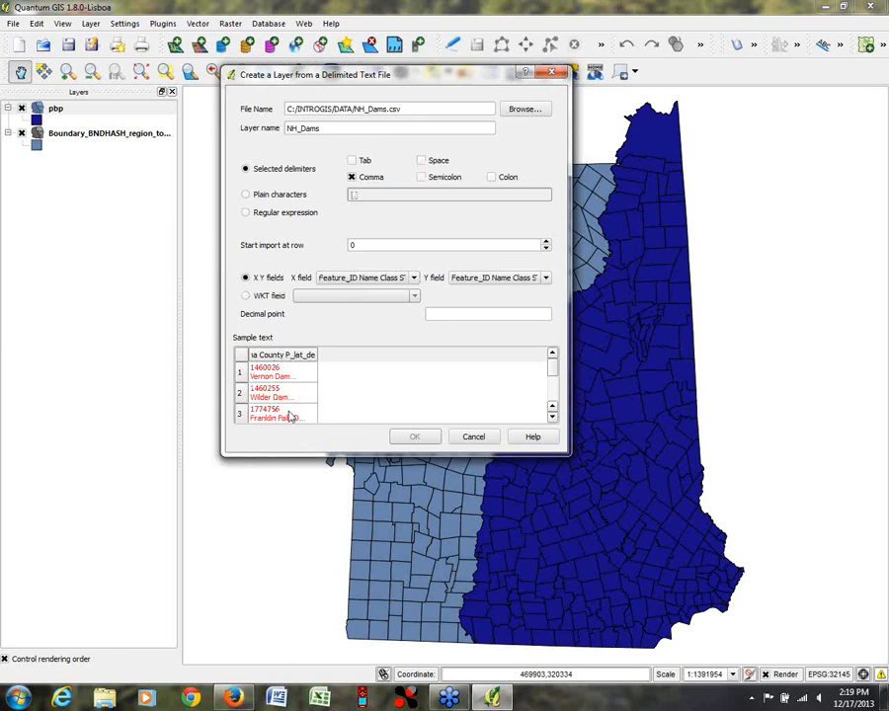
left_click(422, 177)
left_click(353, 178)
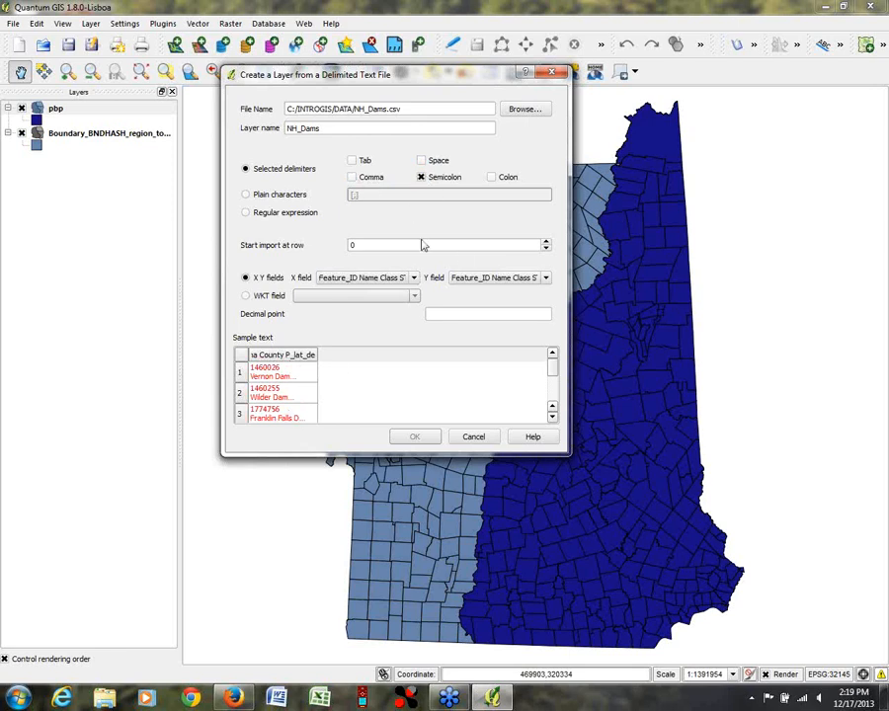
left_click(421, 160)
left_click(422, 177)
left_click(421, 160)
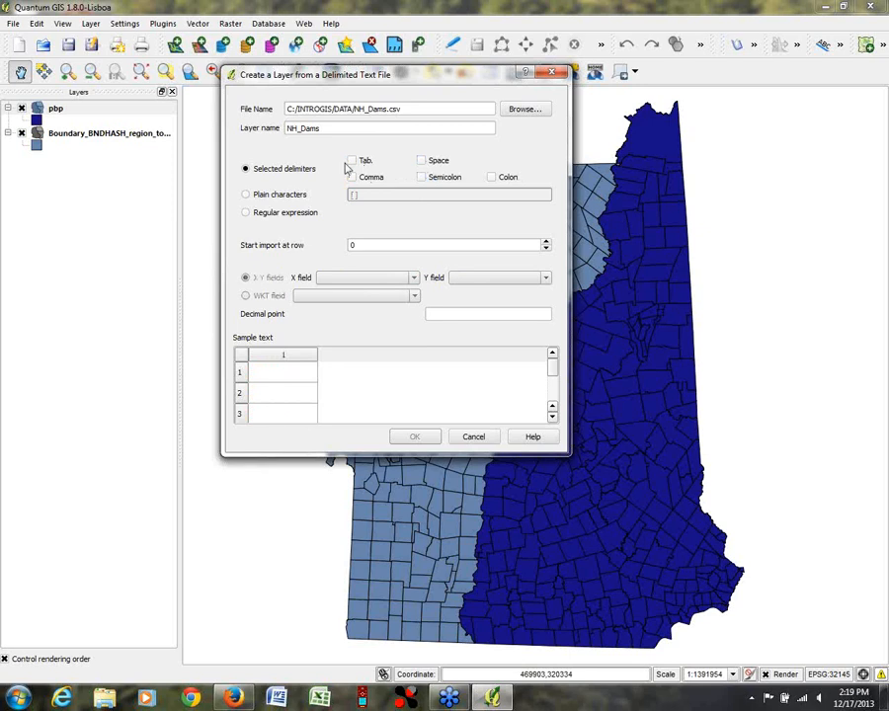
left_click(352, 160)
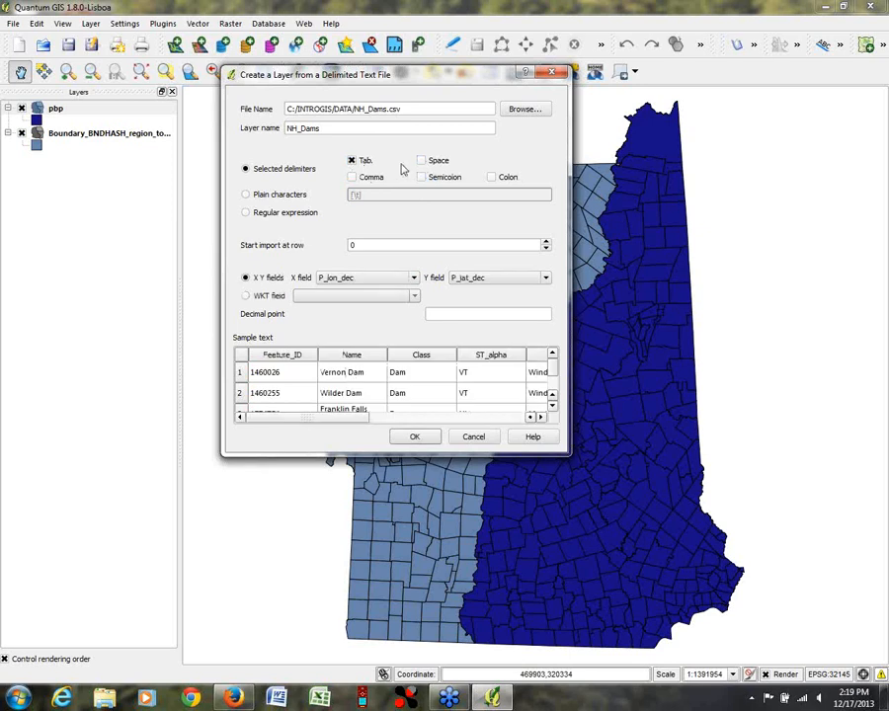
left_click(352, 177)
left_click(353, 177)
Step: Review the sample columns and create the NH_Dams layer from P_lon_dec and P_lat_dec with WGS 84 (EPSG:4326) as its CRS
left_click_drag(320, 419, 247, 419)
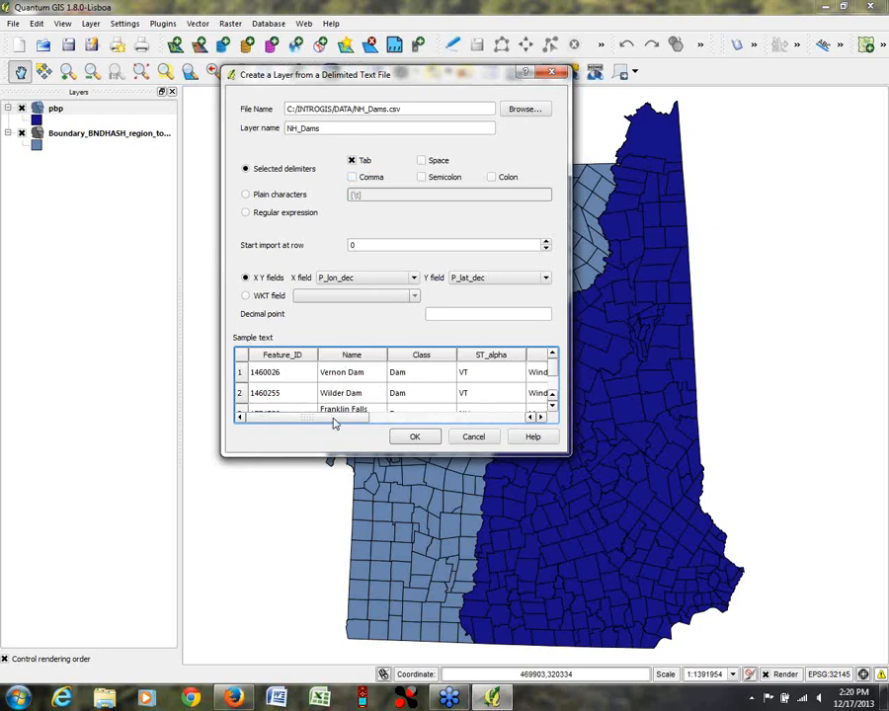
left_click_drag(333, 418, 276, 423)
left_click_drag(338, 423, 425, 421)
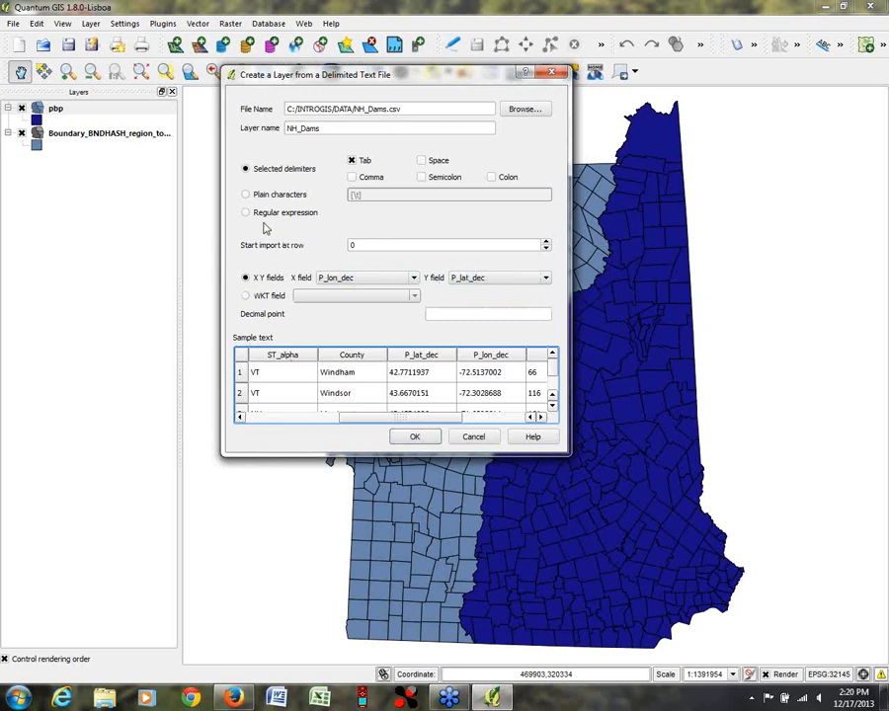
left_click(417, 437)
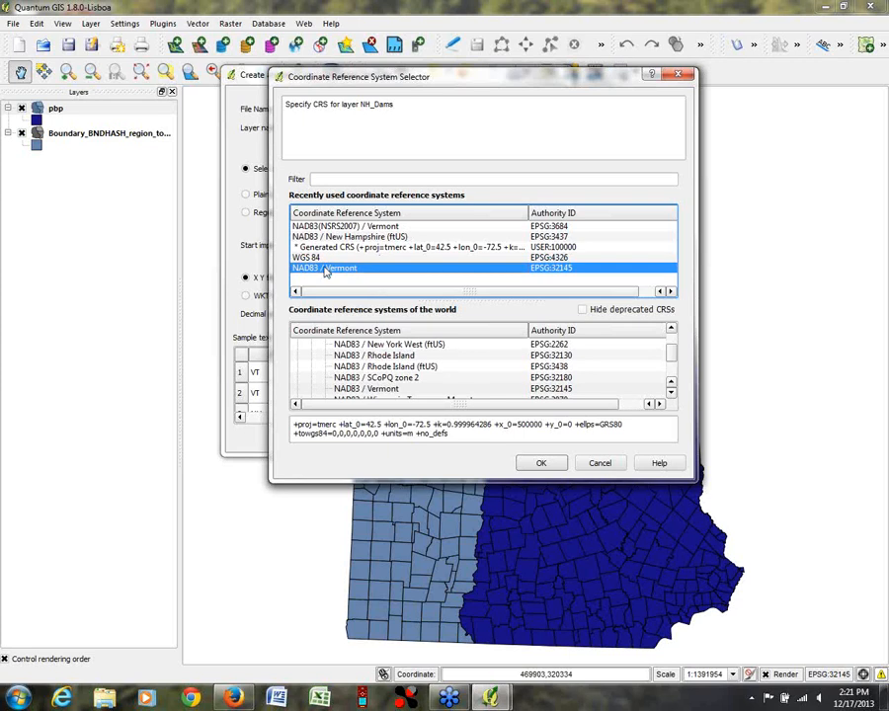
left_click(296, 257)
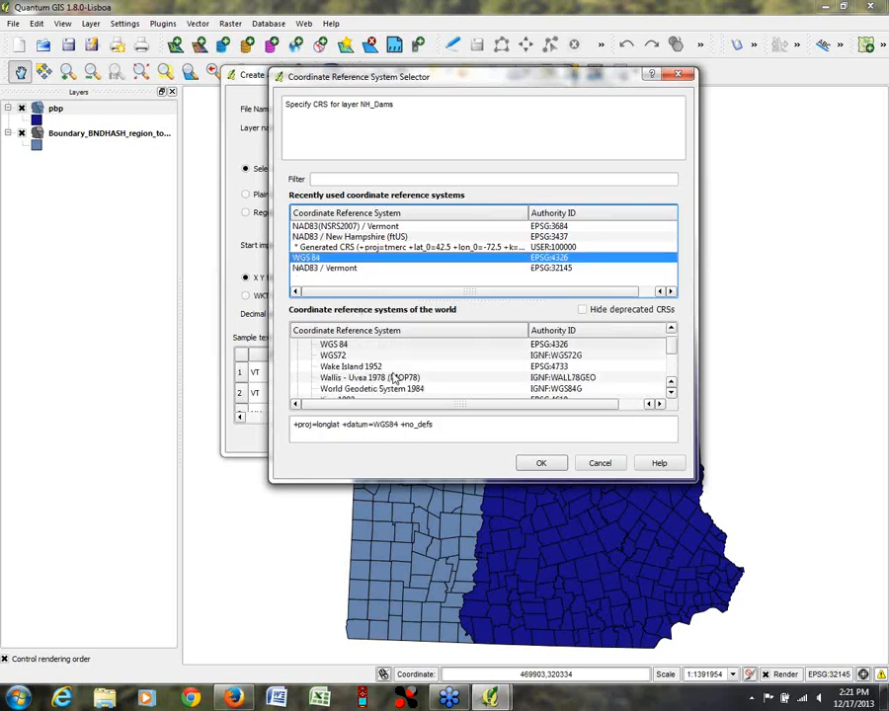
left_click(540, 465)
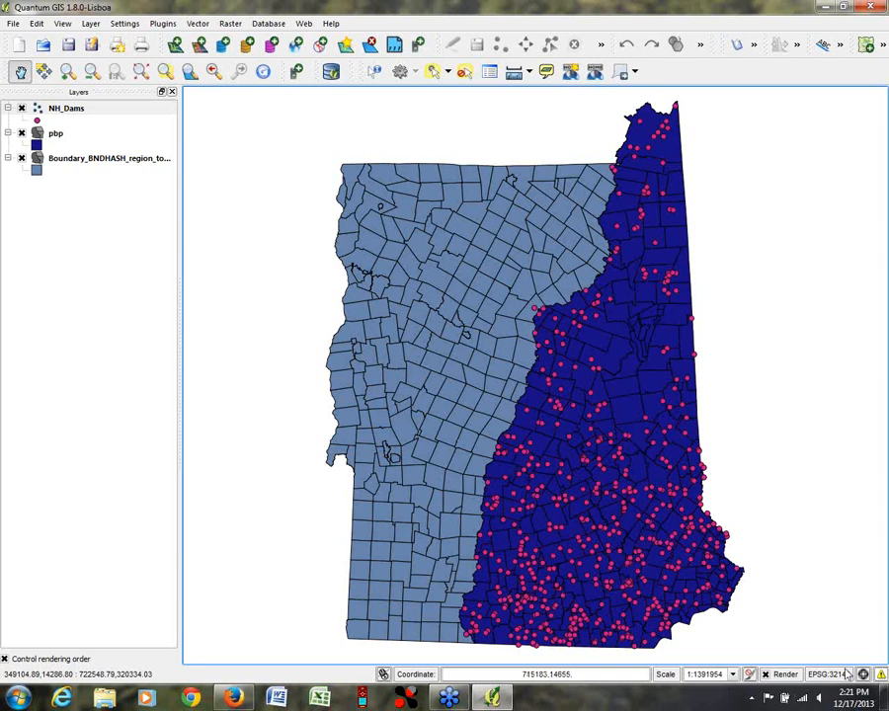
Step: Examine the NH_Dams layer at its full extent and return the map view to Vermont and New Hampshire
right_click(61, 111)
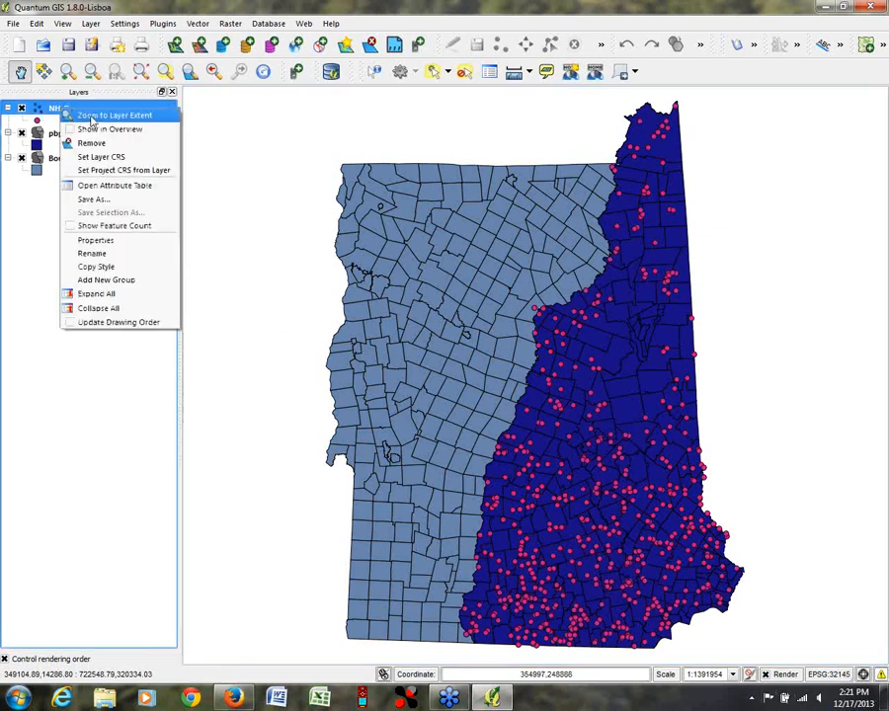
left_click(92, 119)
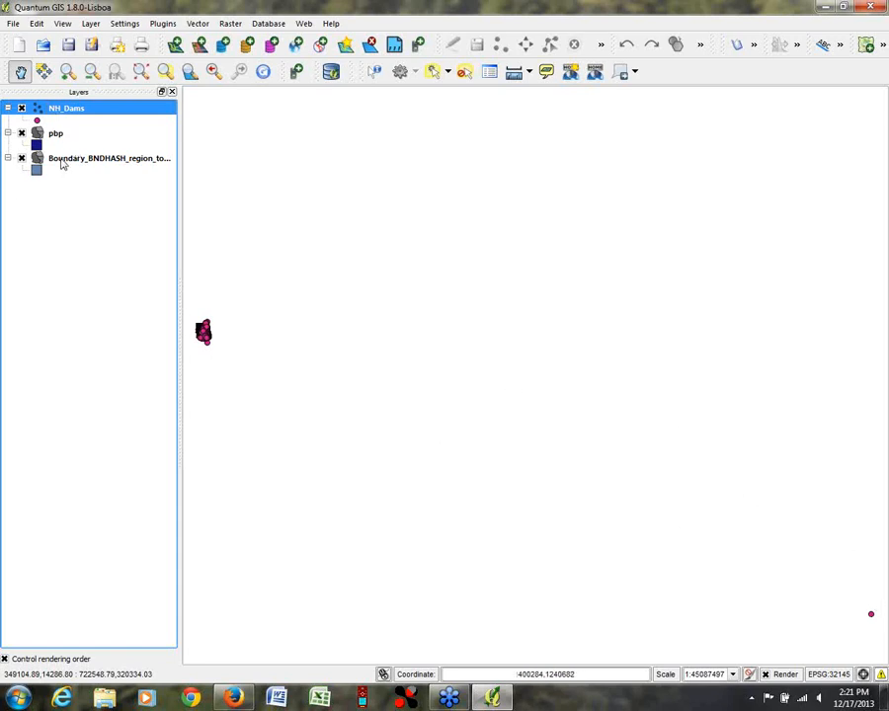
left_click(69, 74)
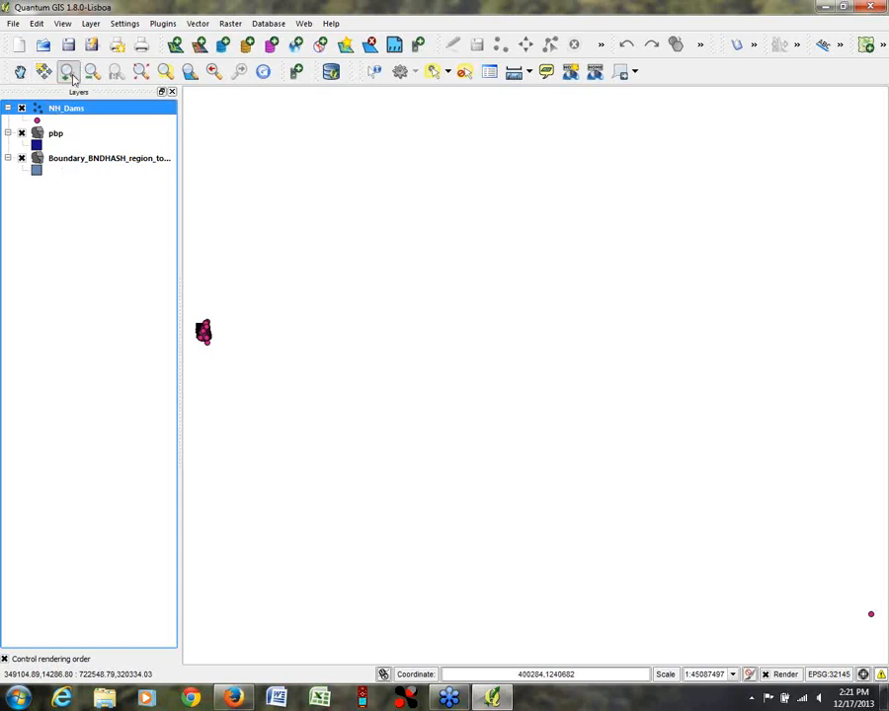
left_click_drag(189, 317, 221, 354)
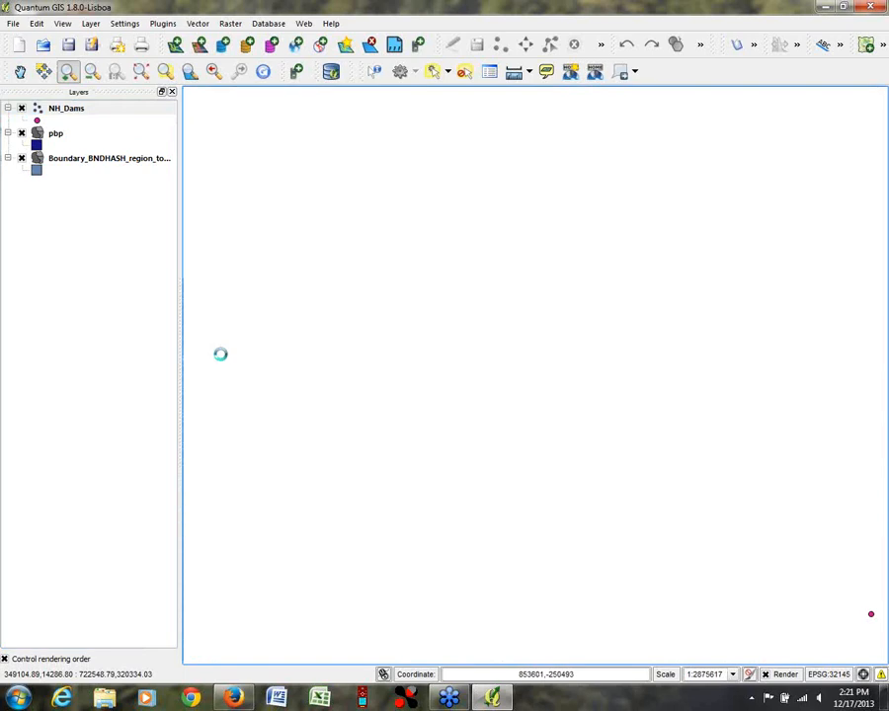
left_click_drag(384, 165, 622, 419)
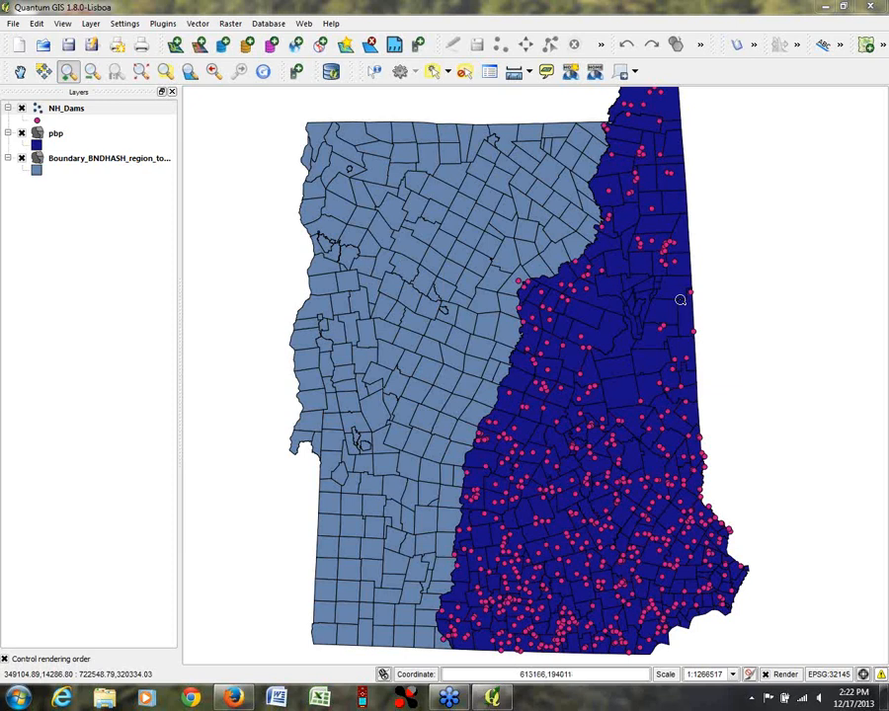
Step: Filter the project's coordinate reference systems by "vermont" and examine the parameters and units of NAD83 / Vermont and NAD27 / Vermont
left_click(125, 22)
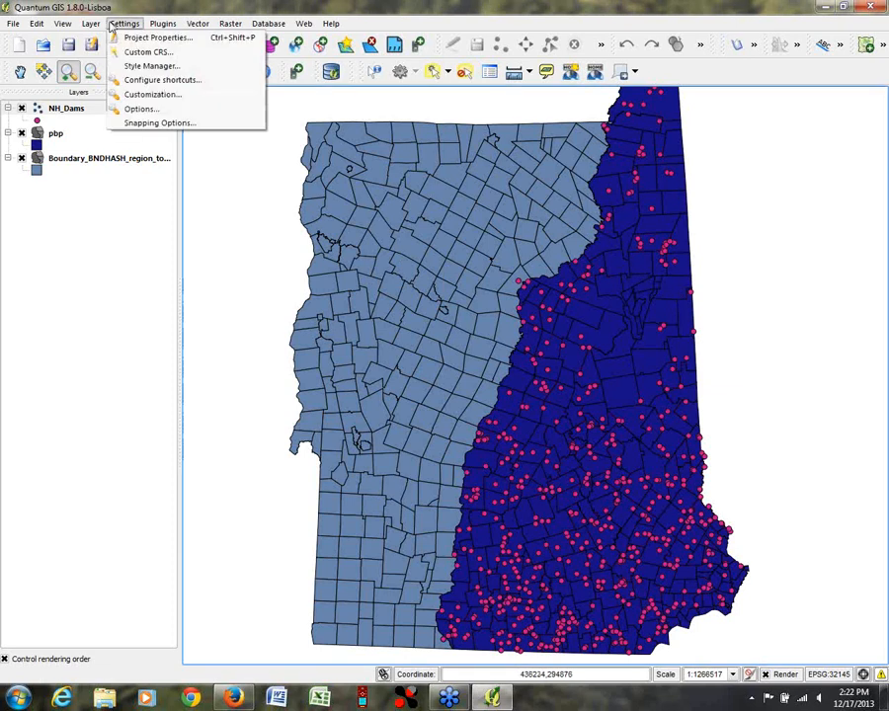
left_click(138, 38)
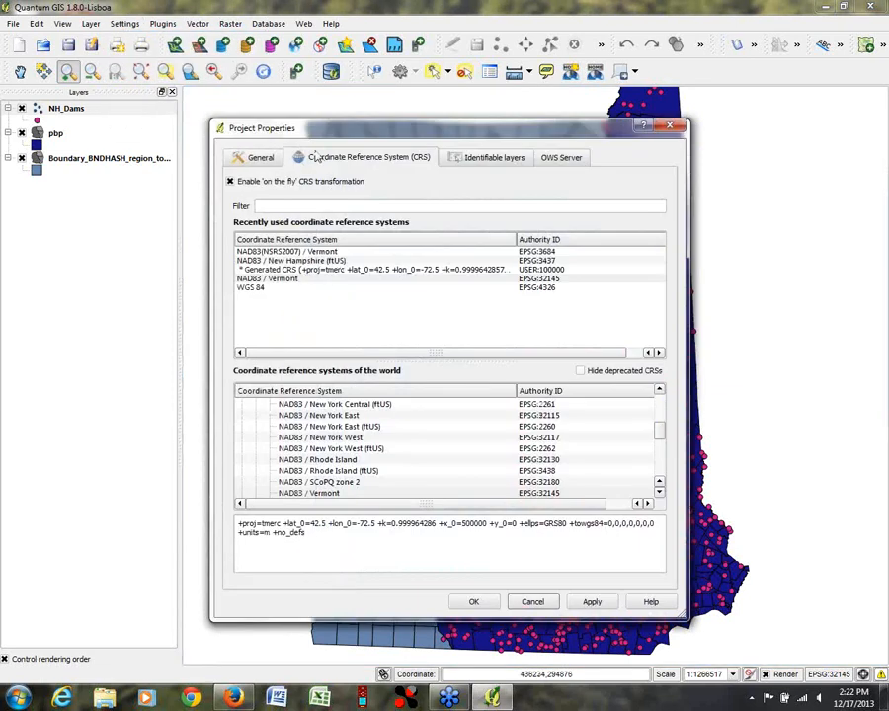
left_click(280, 206)
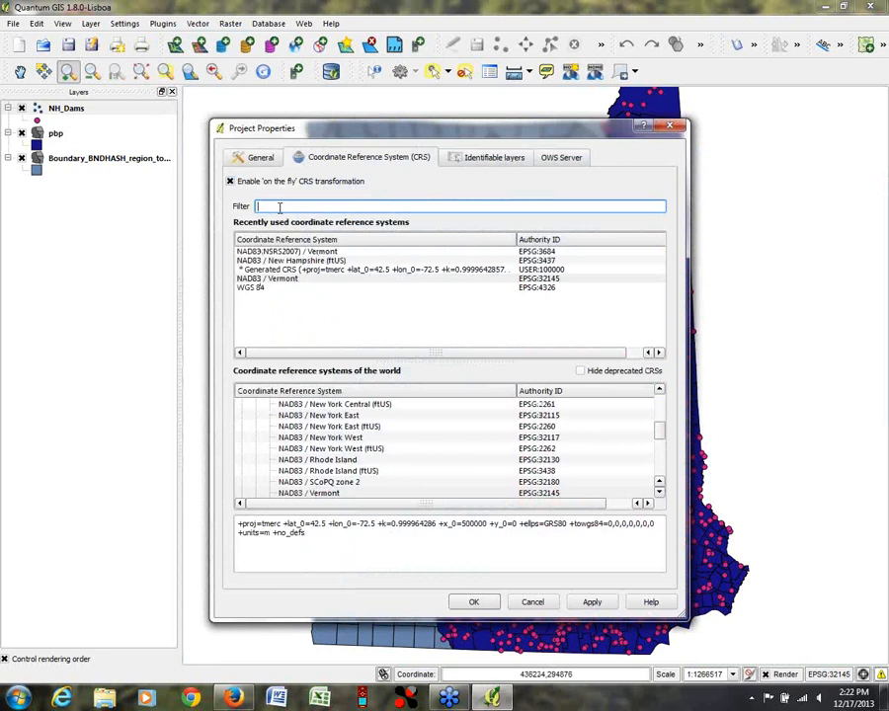
type("vermont")
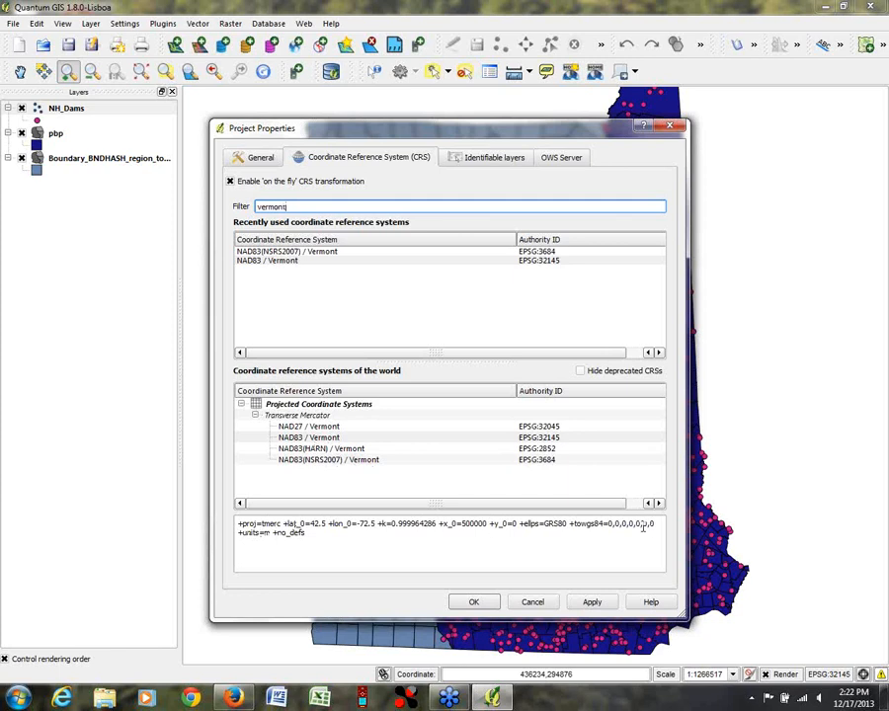
left_click_drag(615, 525, 523, 524)
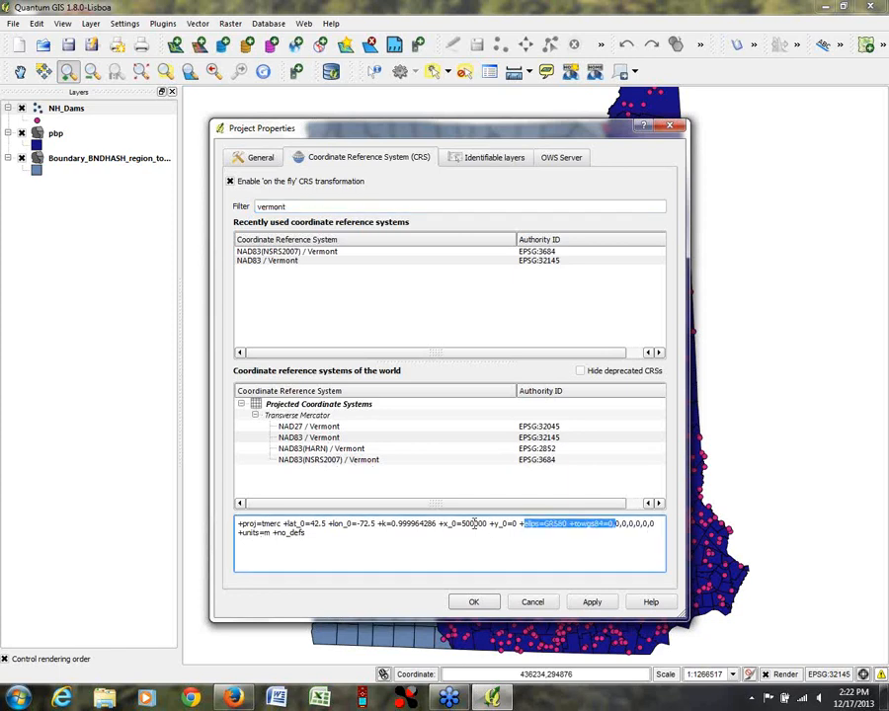
left_click(271, 541)
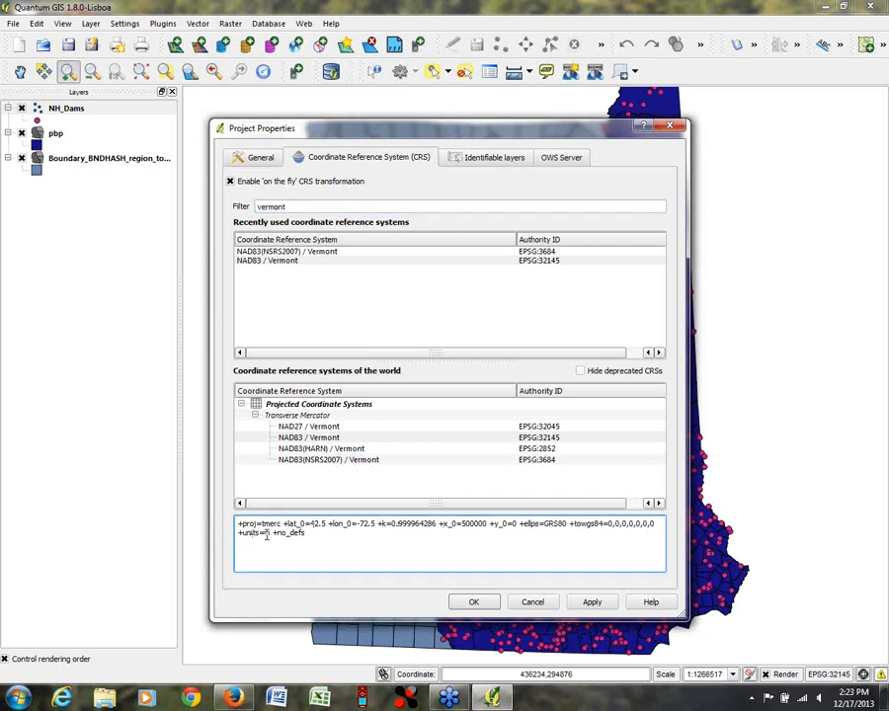
left_click(297, 426)
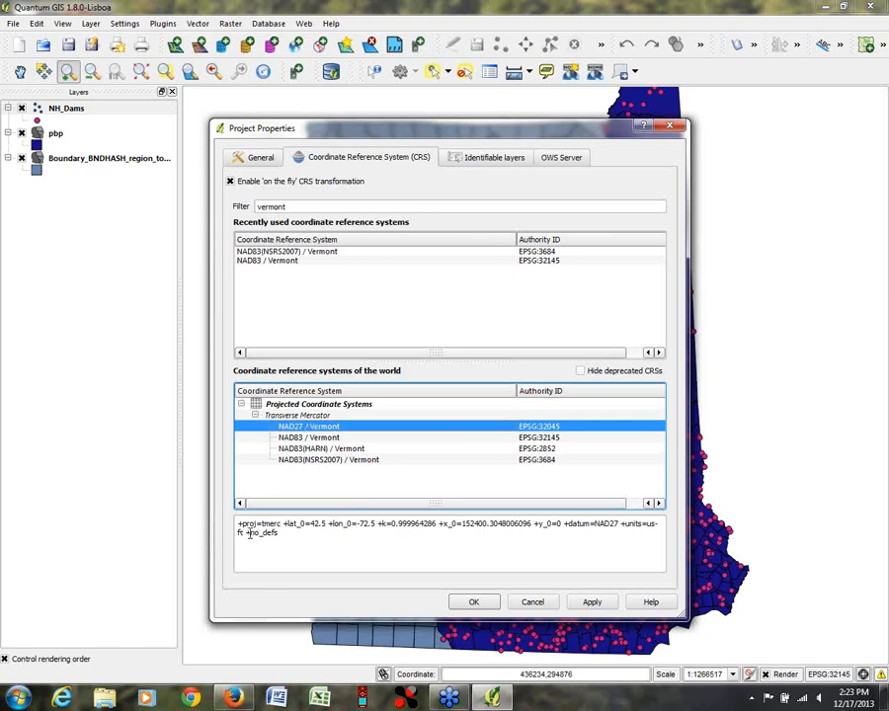
Step: Filter by "new hampshire", compare the units of NAD83 / New Hampshire and NAD83 / New Hampshire (ftUS), and leave the project CRS unchanged
double_click(286, 207)
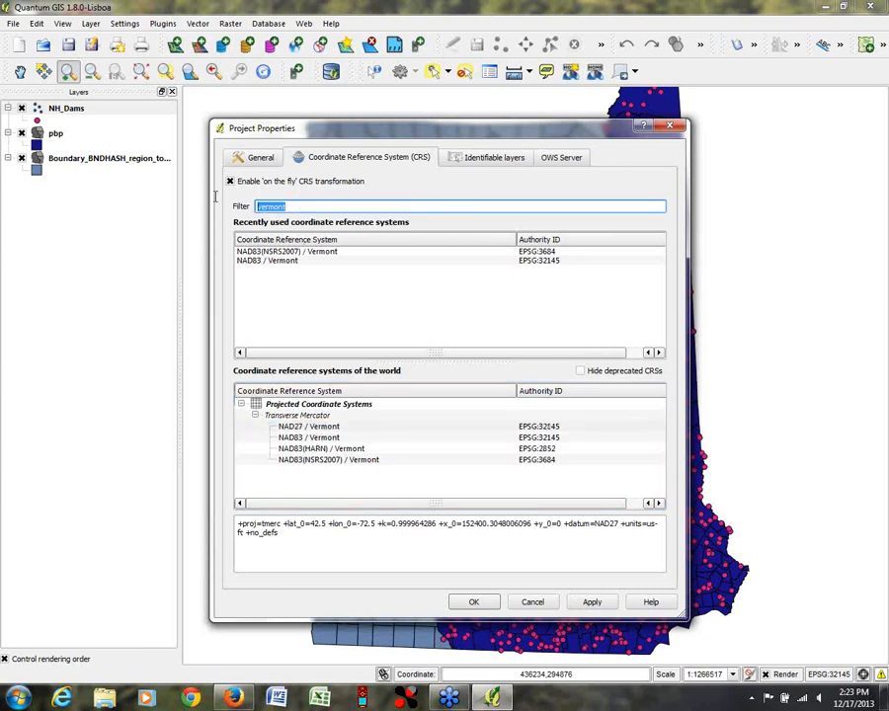
type("new hampshire")
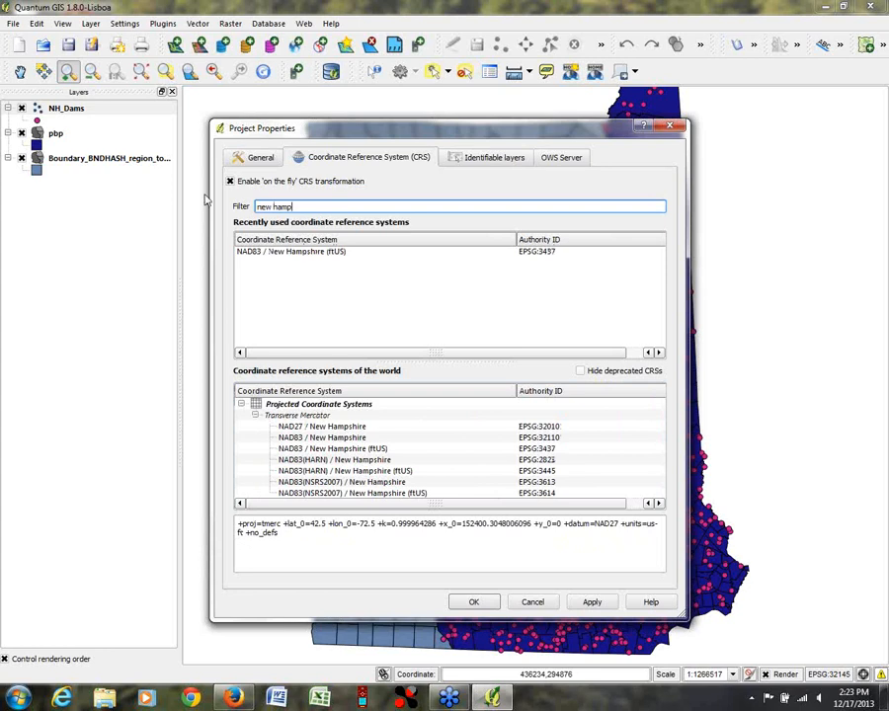
left_click(348, 437)
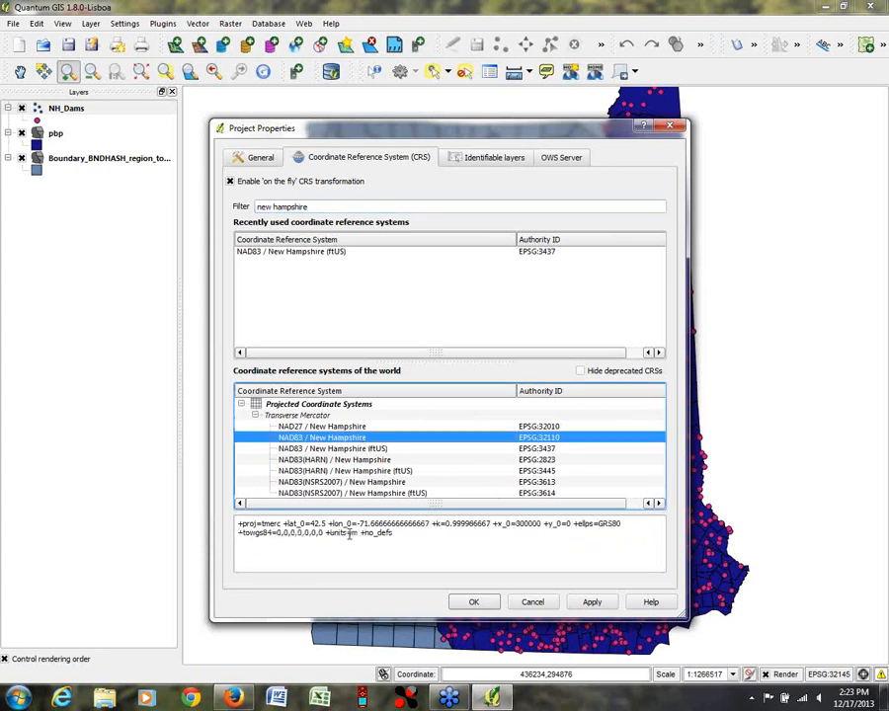
left_click(361, 448)
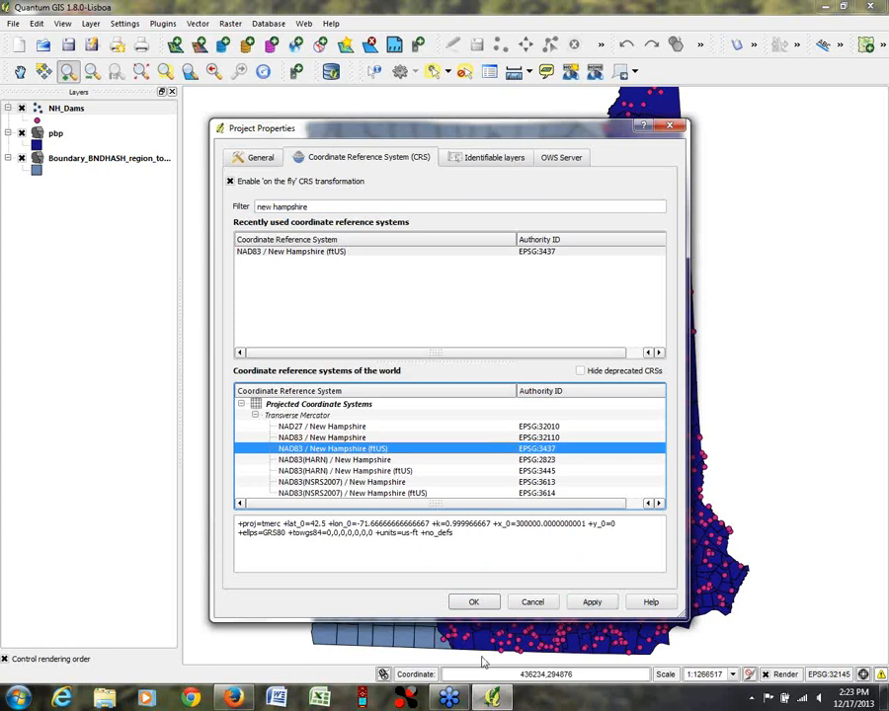
left_click(533, 601)
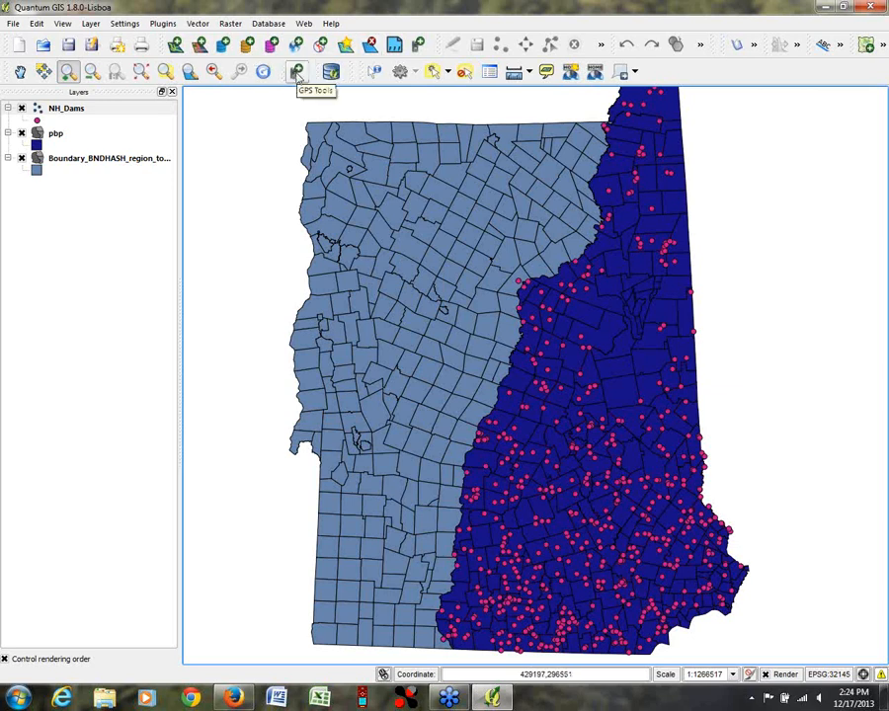
Step: Load webinar3_trk.gpx from C:/outreach/webinar/gps with the GPS Tools, including waypoints, routes and tracks
left_click(296, 73)
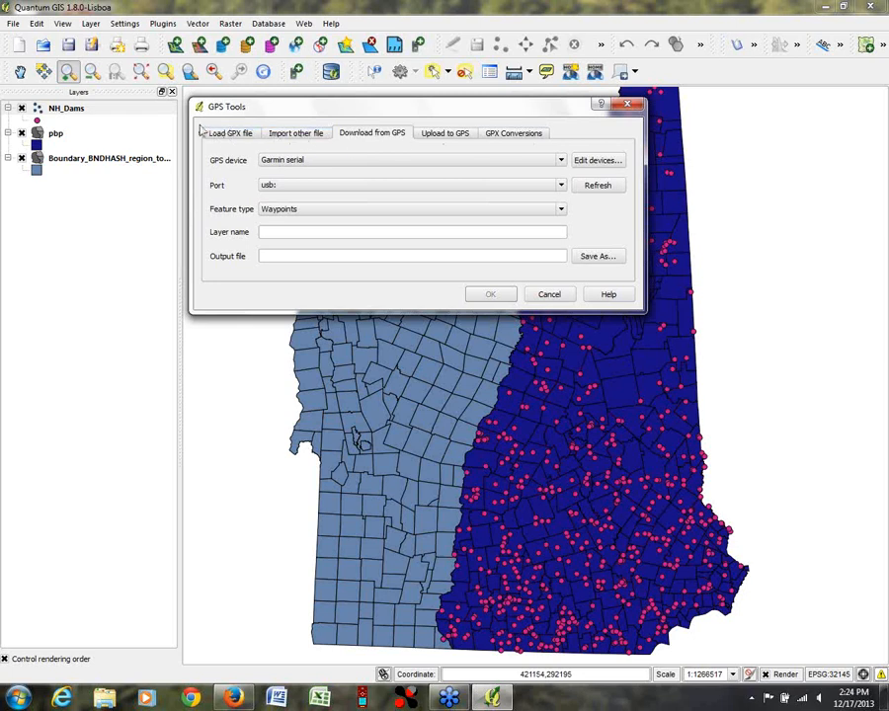
left_click(237, 133)
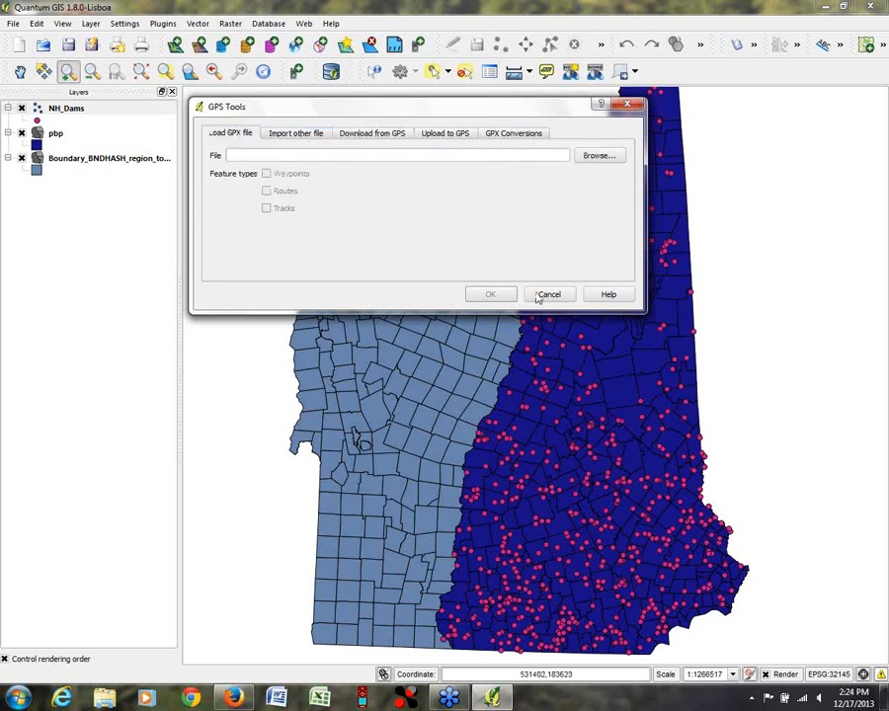
left_click(597, 158)
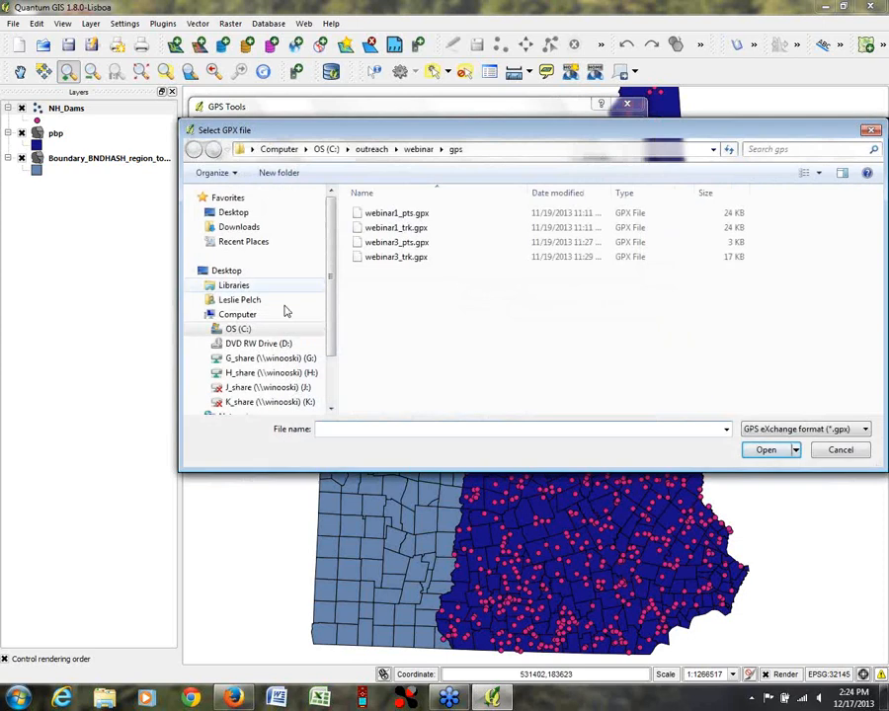
left_click(377, 259)
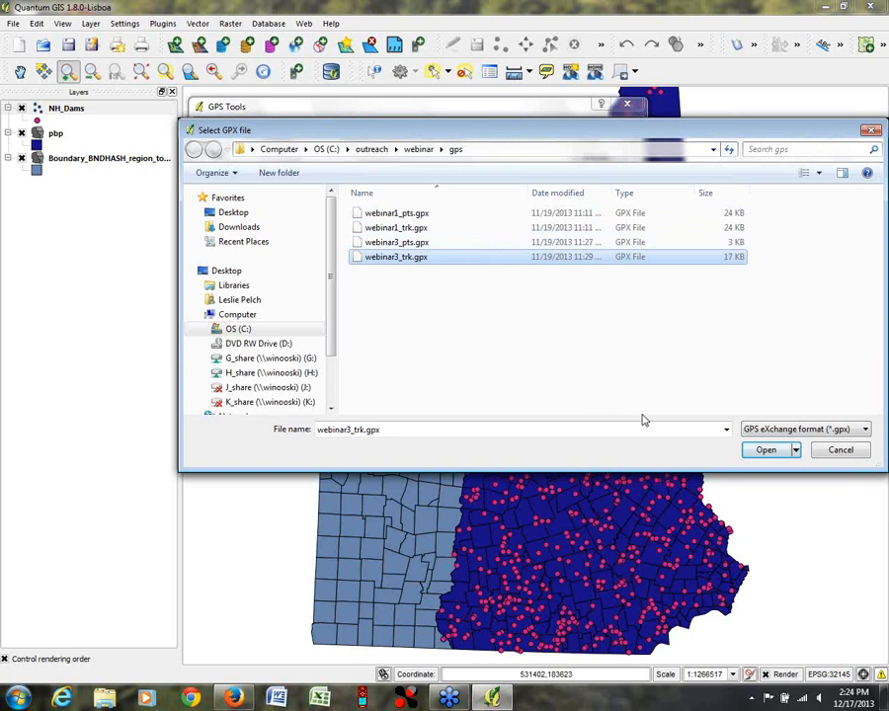
left_click(767, 452)
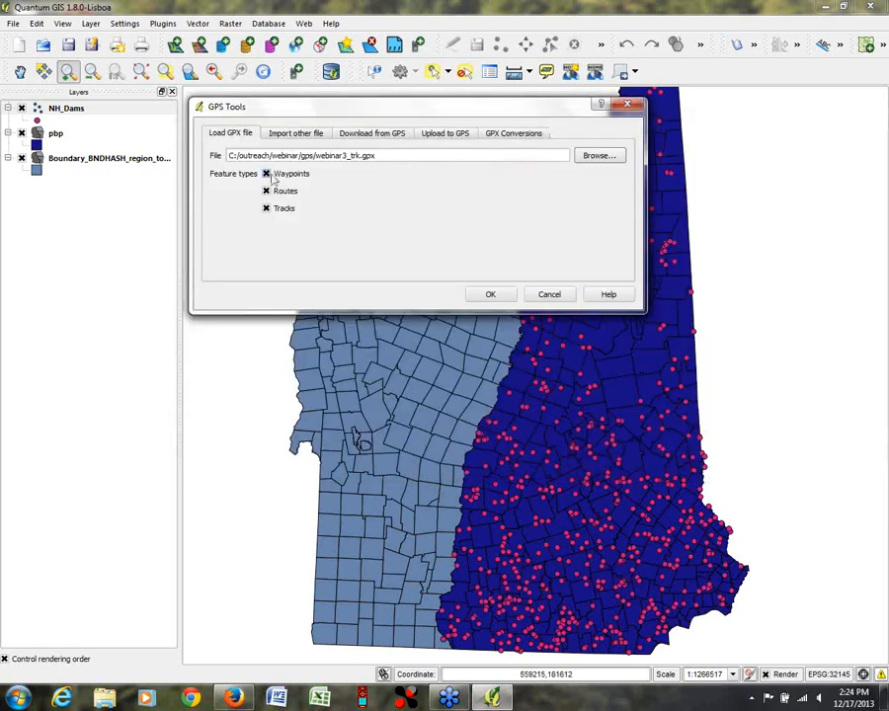
left_click(491, 294)
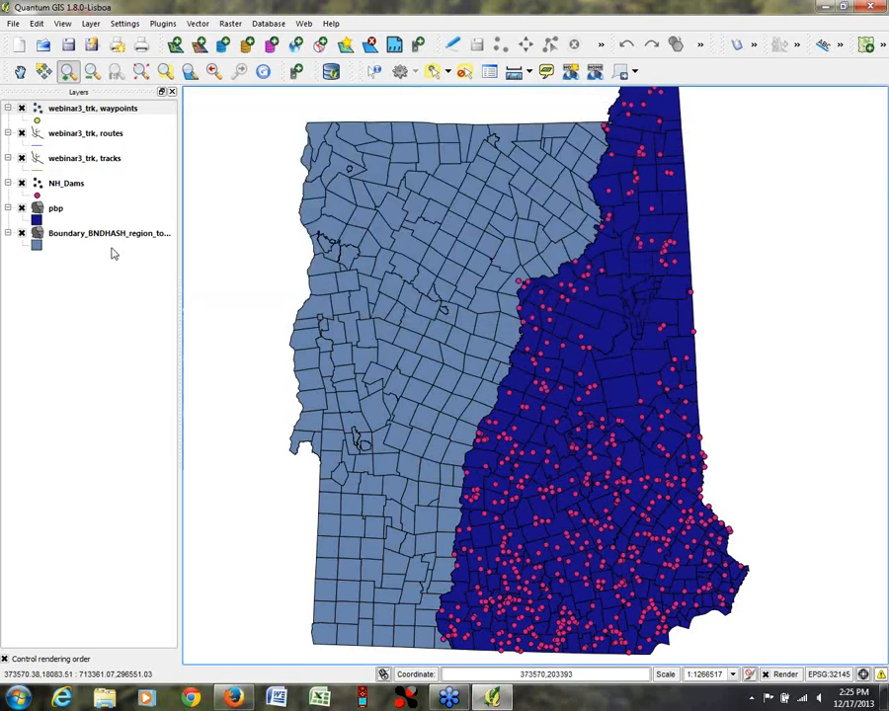
Step: Set the Vermont town boundary layer's fill color to red 255, green 255, blue 225
left_click(35, 243)
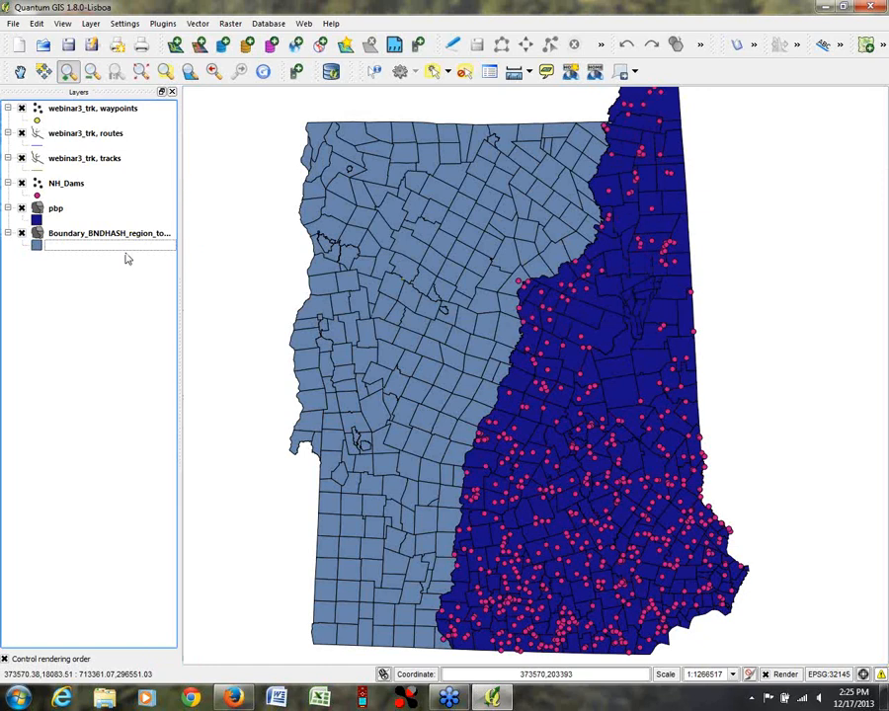
double_click(35, 246)
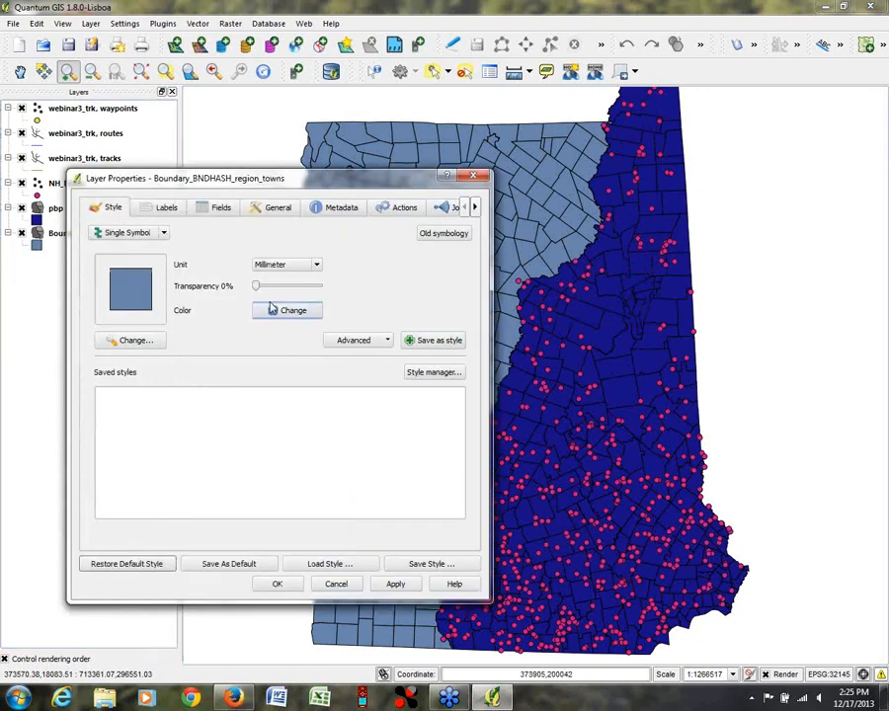
left_click(270, 309)
left_click_drag(423, 434, 403, 435)
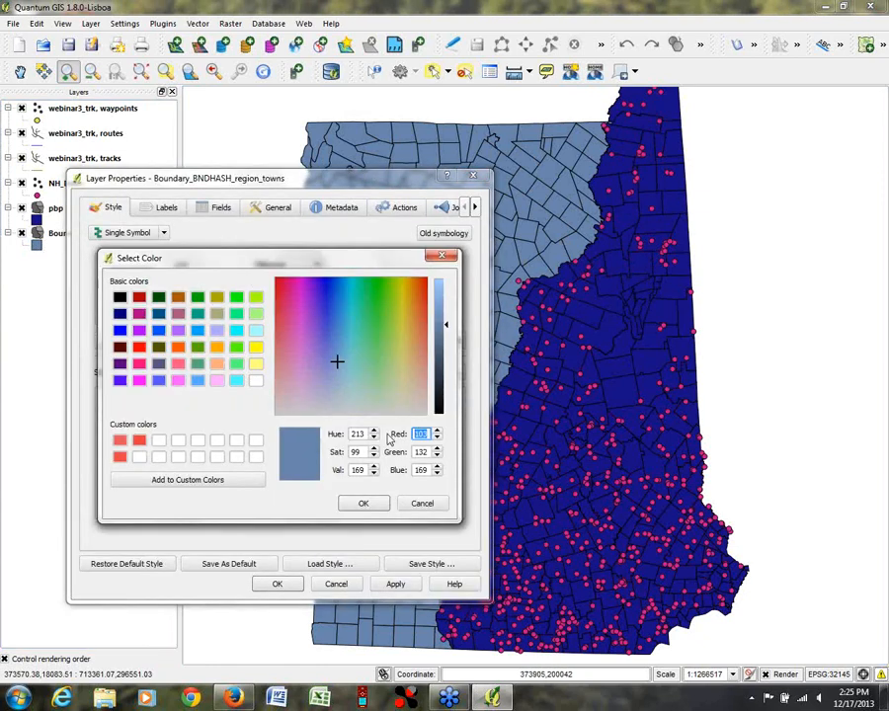
type("255")
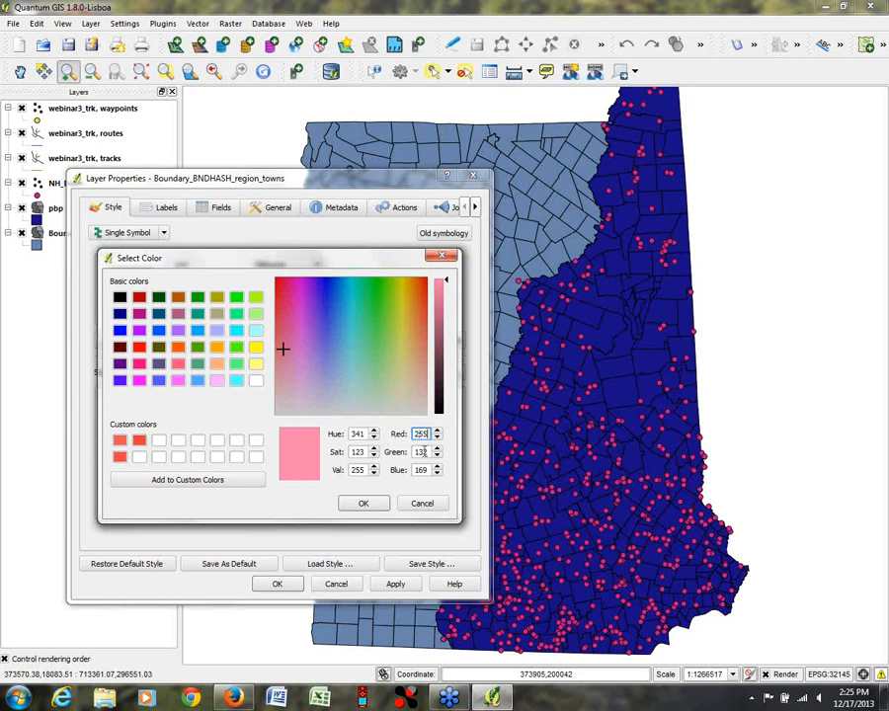
key("Tab")
type("255")
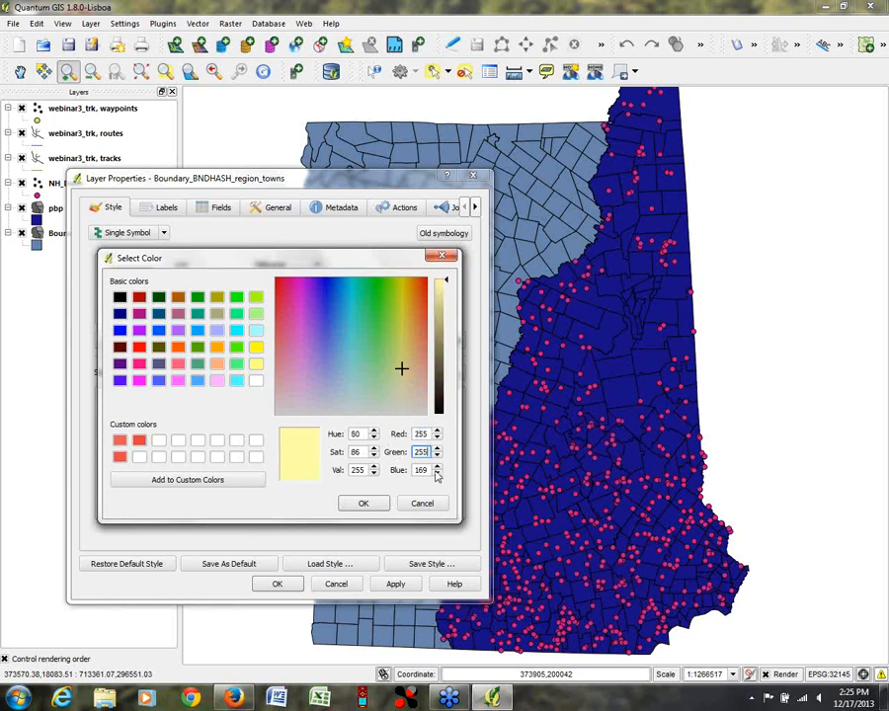
left_click(425, 470)
left_click_drag(427, 471, 403, 471)
type("220")
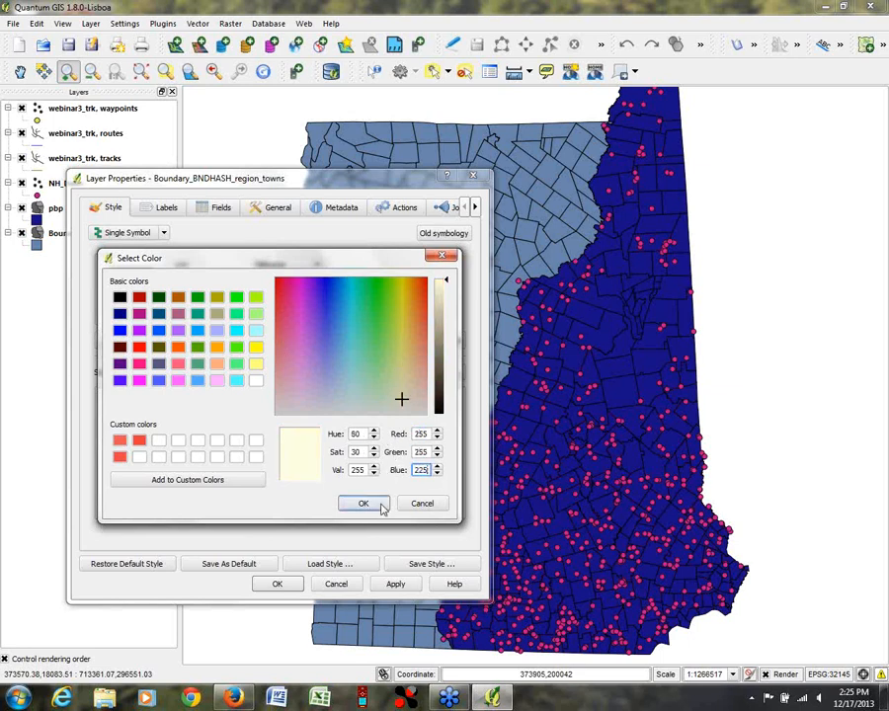
left_click(363, 503)
left_click(278, 584)
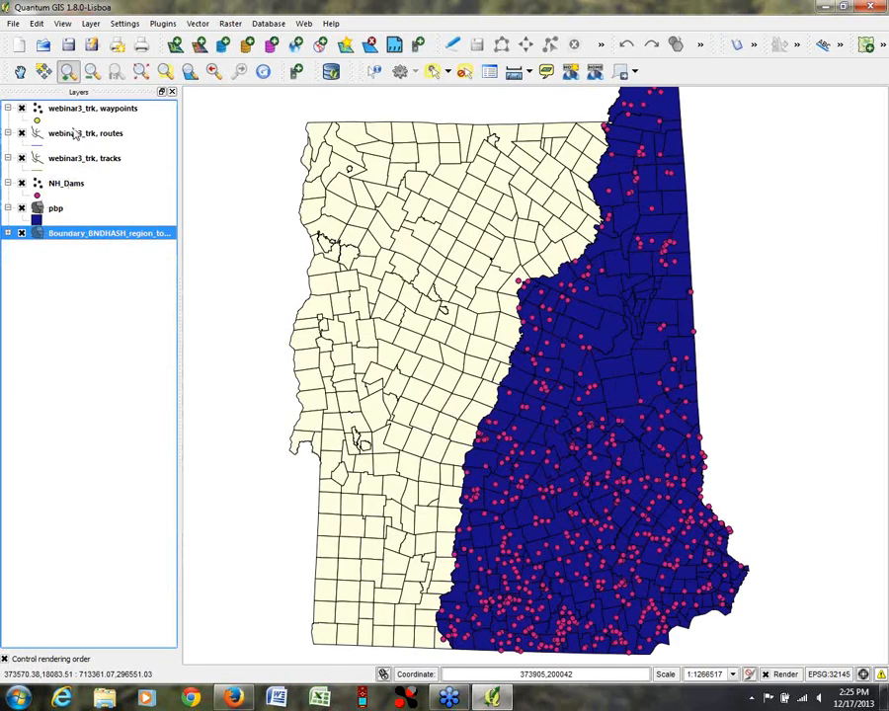
Step: Set the webinar3_trk tracks layer's line color to bright red and increase its line width
left_click(96, 160)
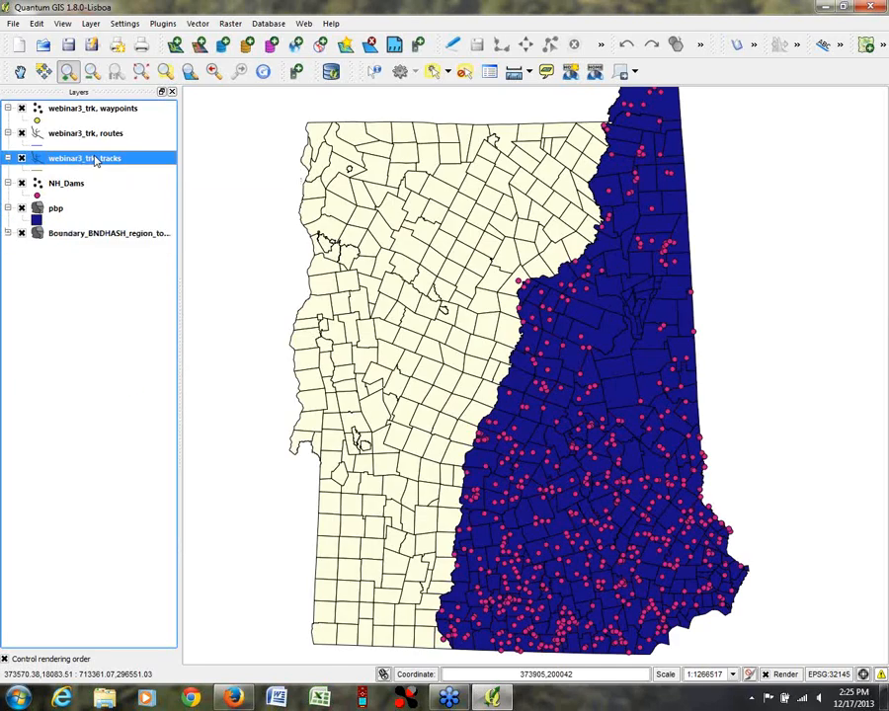
right_click(96, 161)
left_click(98, 166)
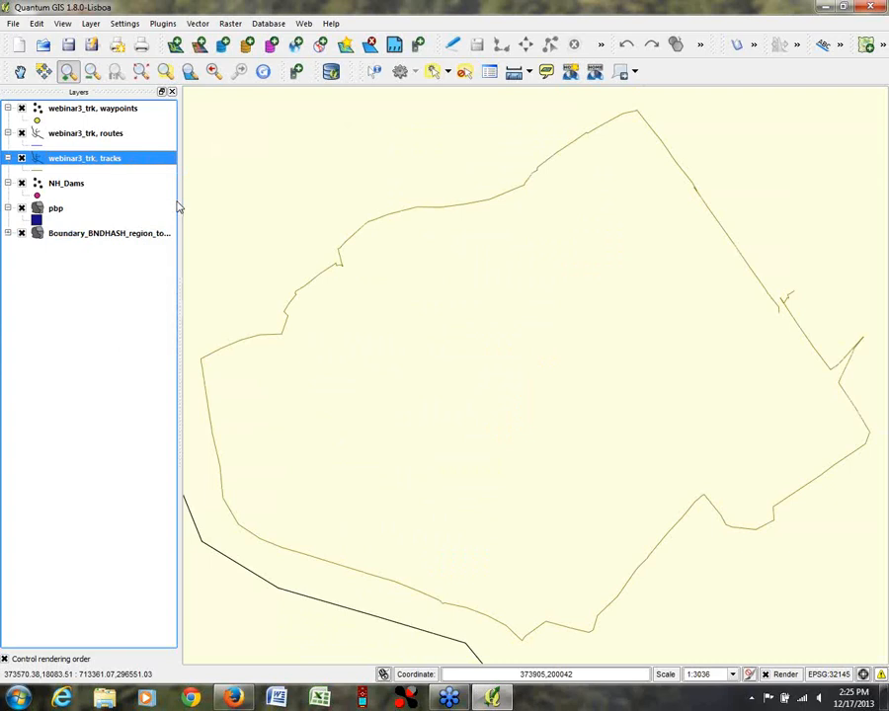
double_click(36, 171)
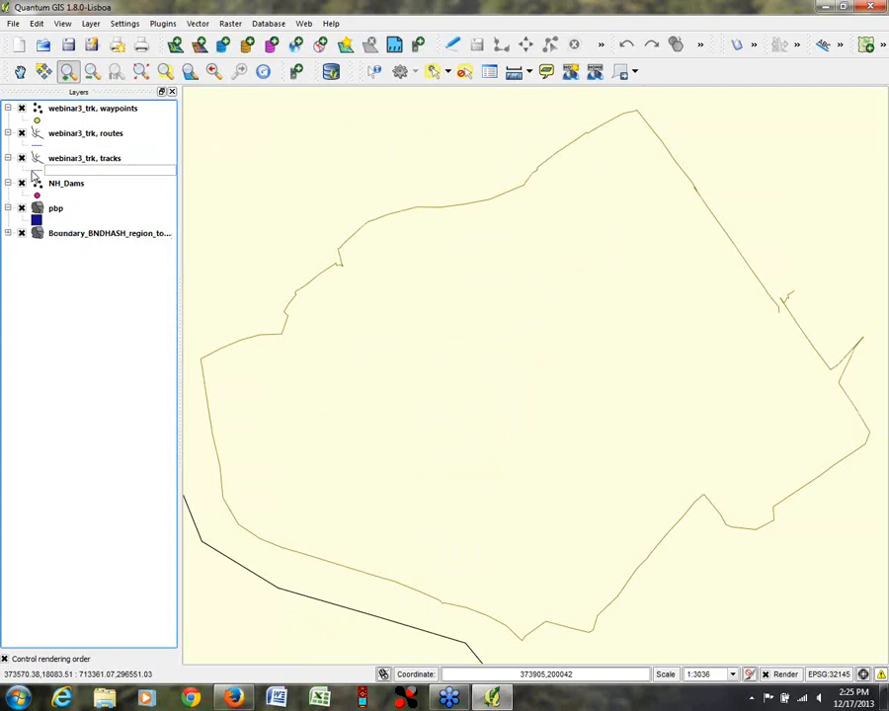
left_click(301, 312)
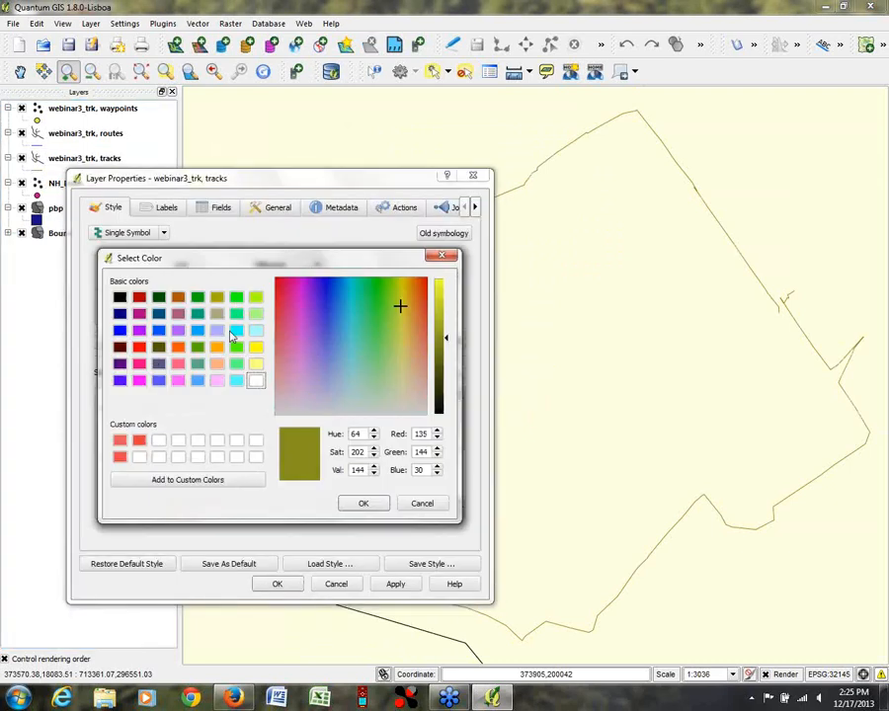
left_click(138, 348)
left_click(364, 504)
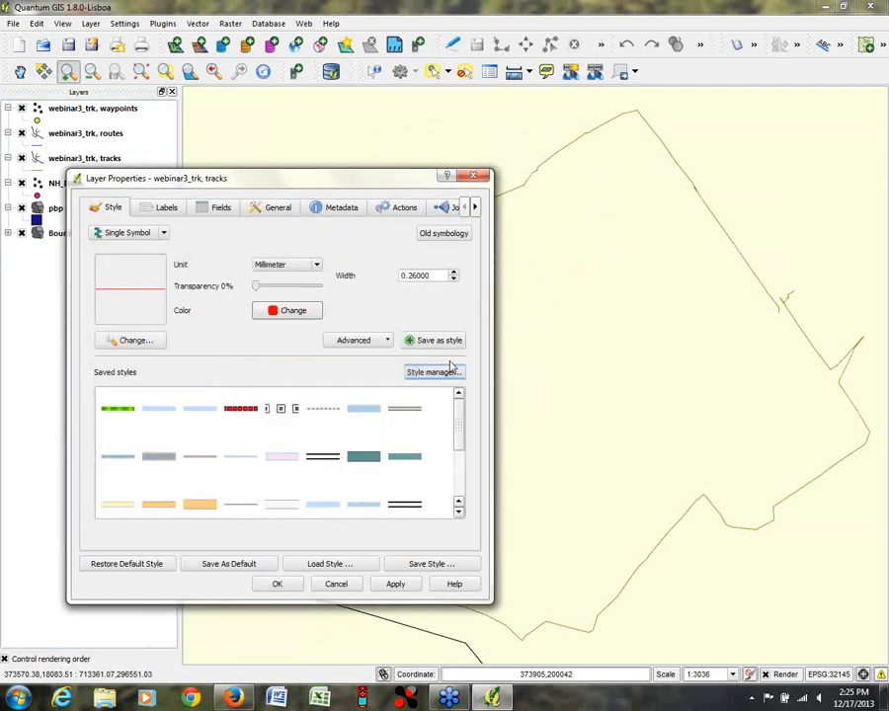
left_click(453, 272)
left_click(290, 582)
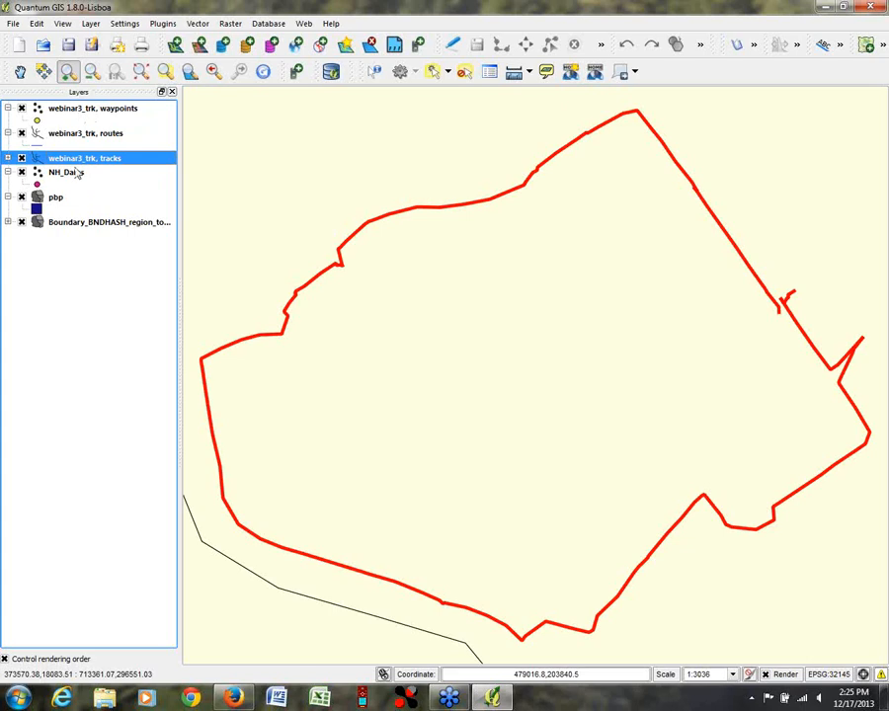
Step: Examine the GPS Tools options for importing other files, uploading to a GPS and converting GPX data
left_click(297, 77)
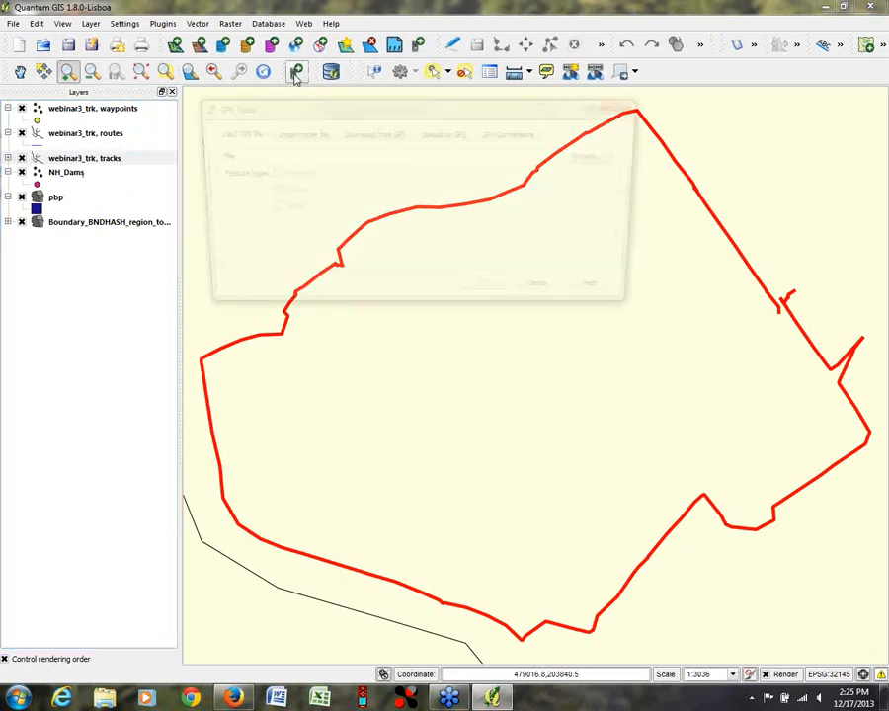
left_click(291, 138)
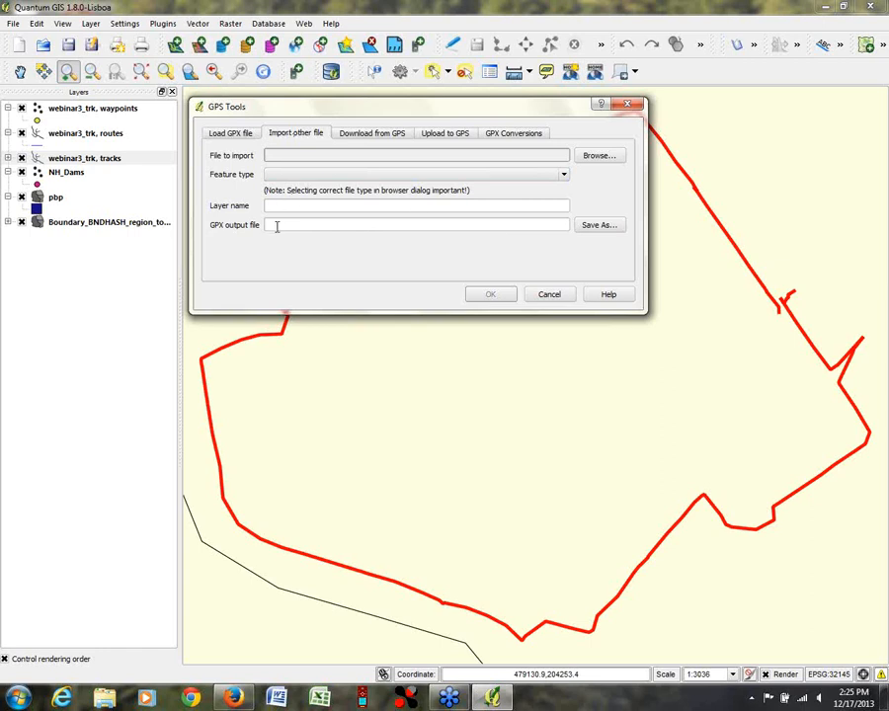
left_click(440, 134)
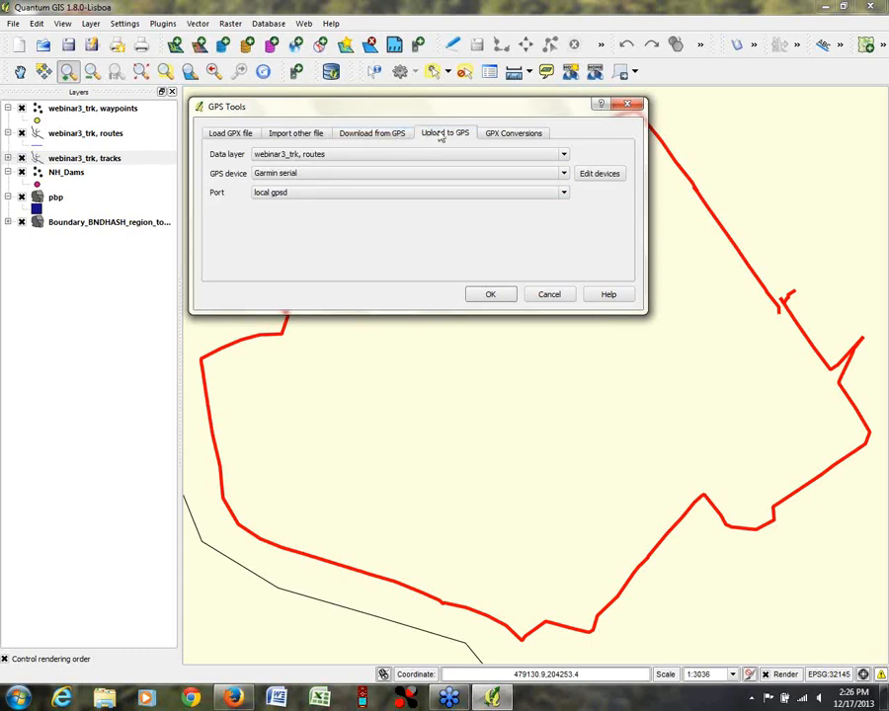
left_click(513, 135)
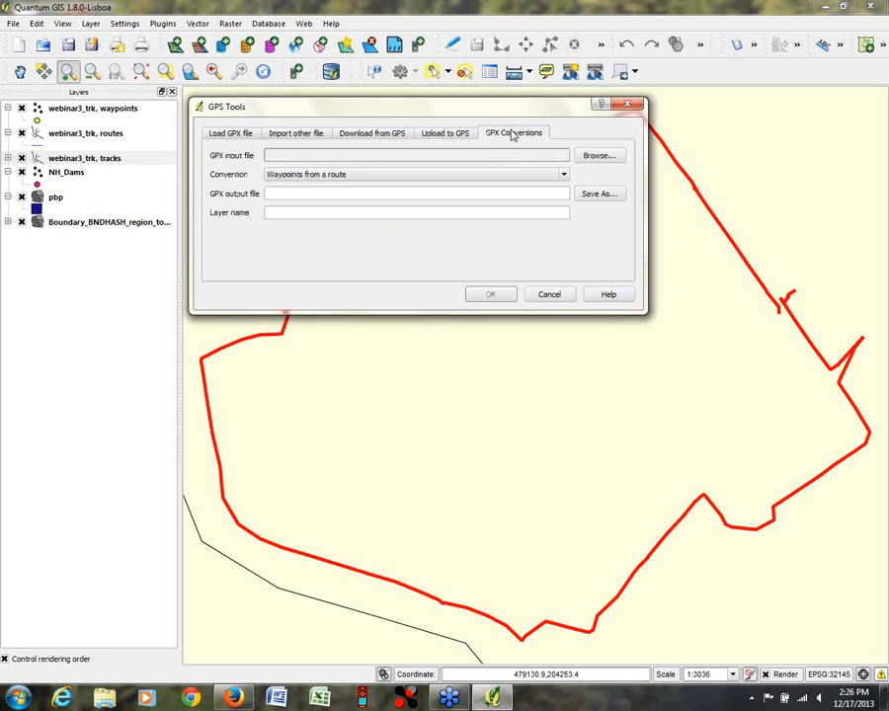
left_click(564, 175)
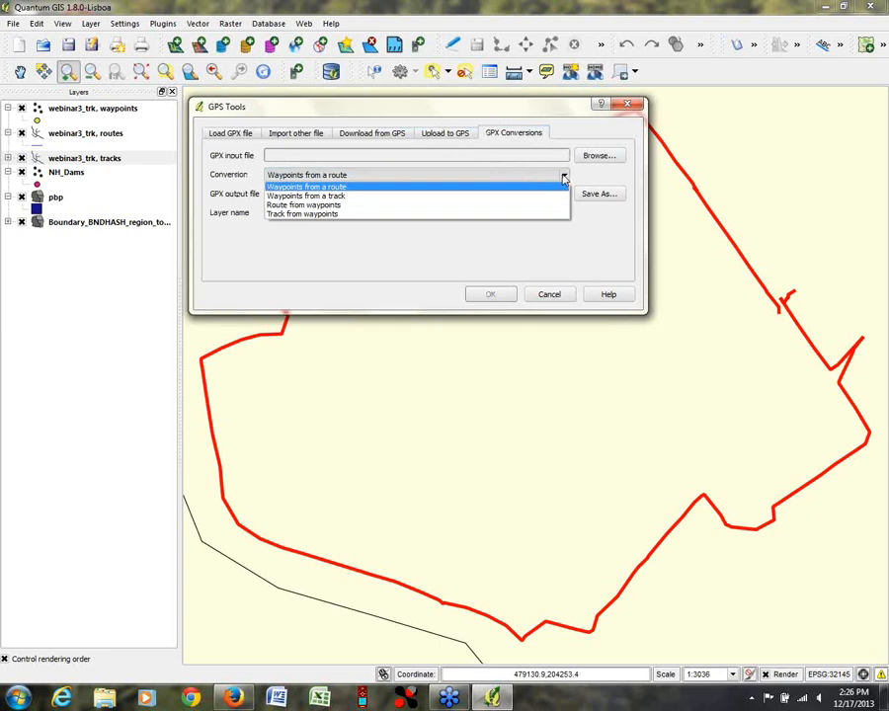
left_click(564, 178)
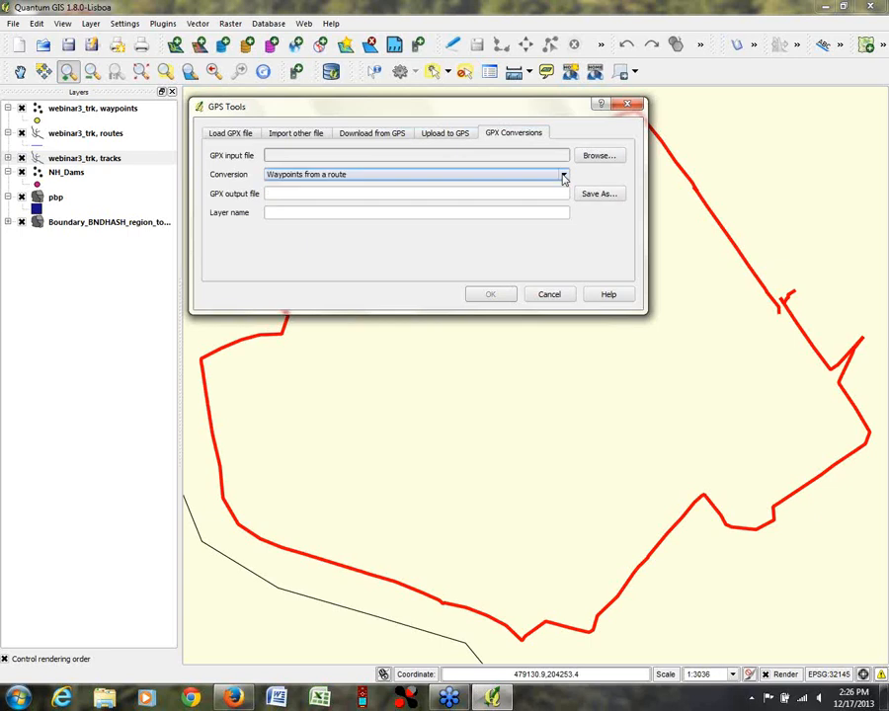
Step: Examine the GPS download settings for device, port, feature type, layer name and output file
left_click(392, 135)
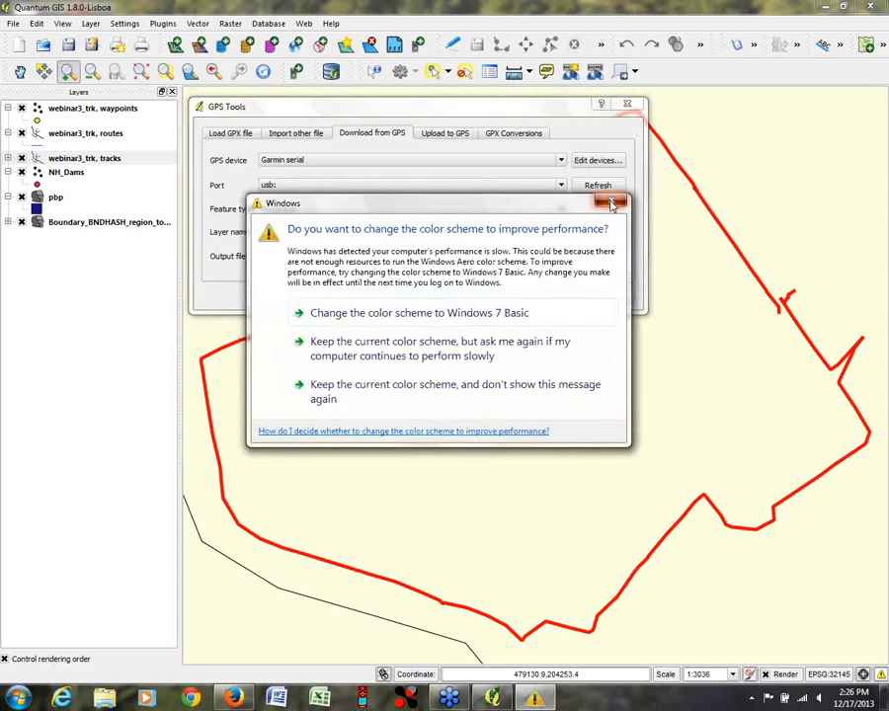
left_click(611, 203)
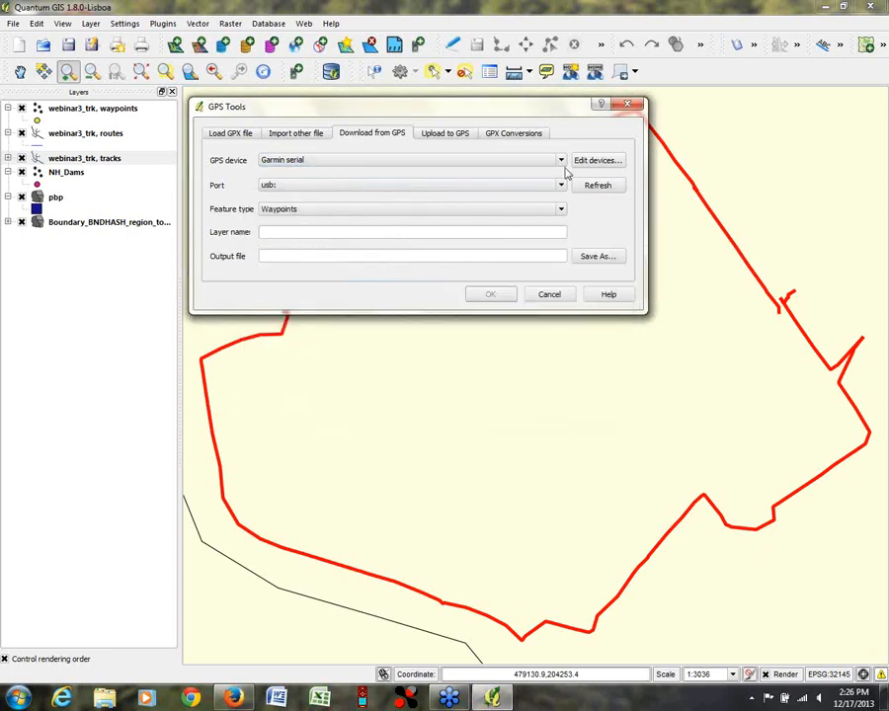
left_click(561, 162)
left_click(561, 164)
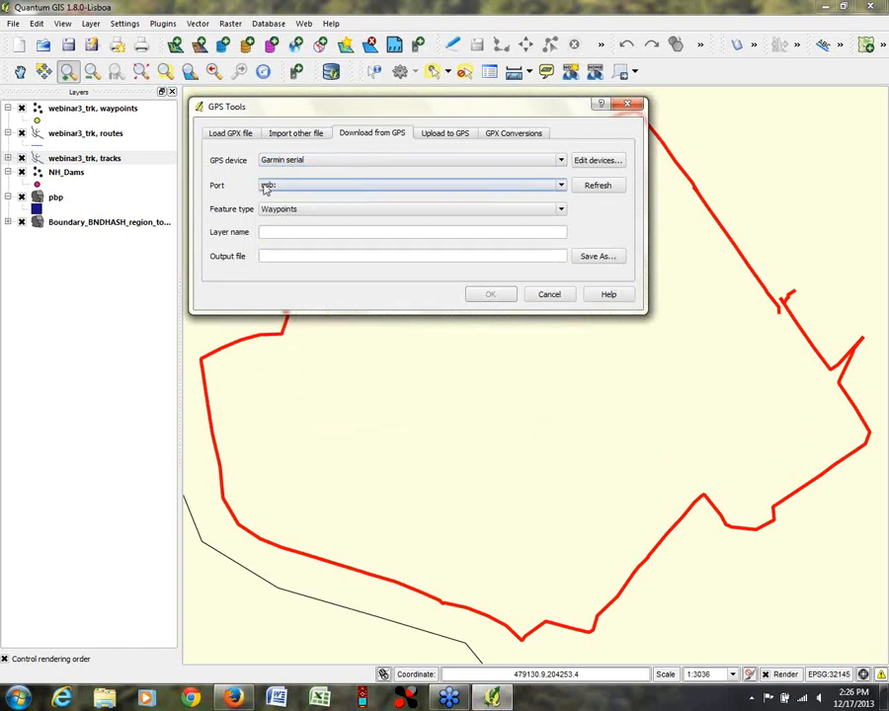
left_click(562, 187)
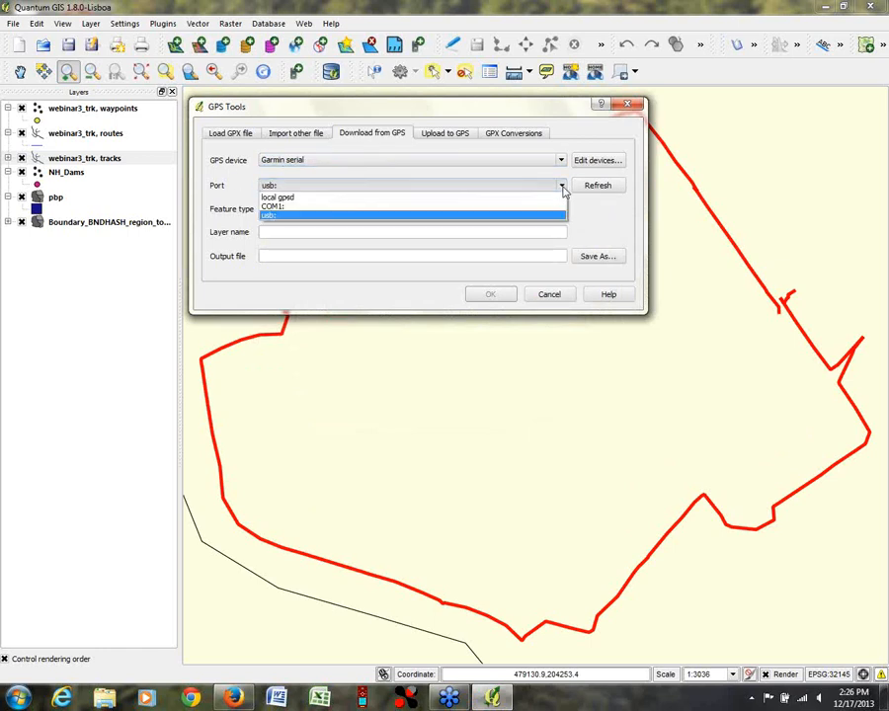
left_click(563, 187)
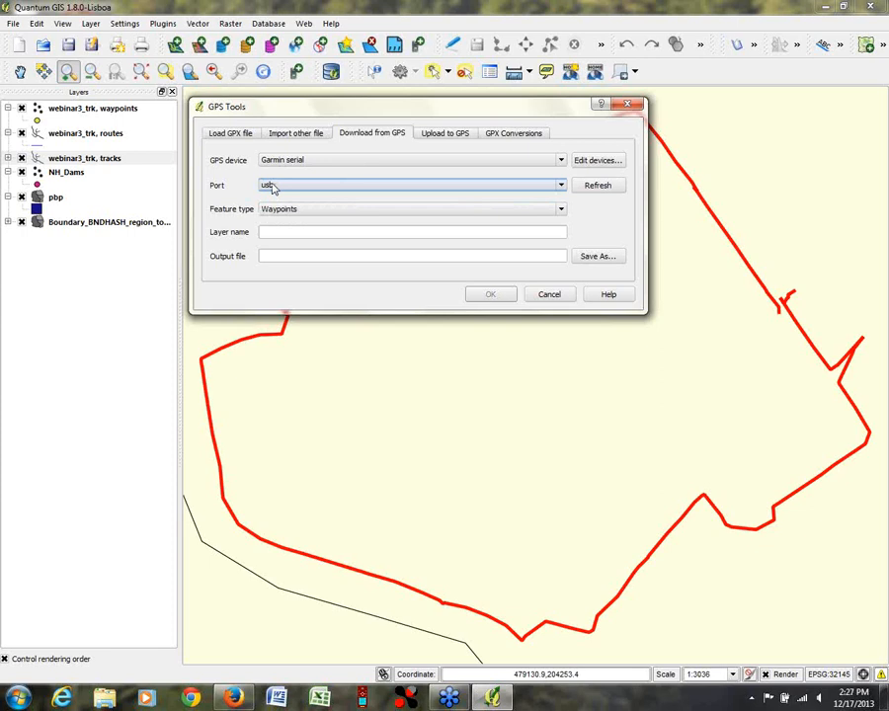
left_click(561, 214)
left_click(562, 213)
left_click(272, 232)
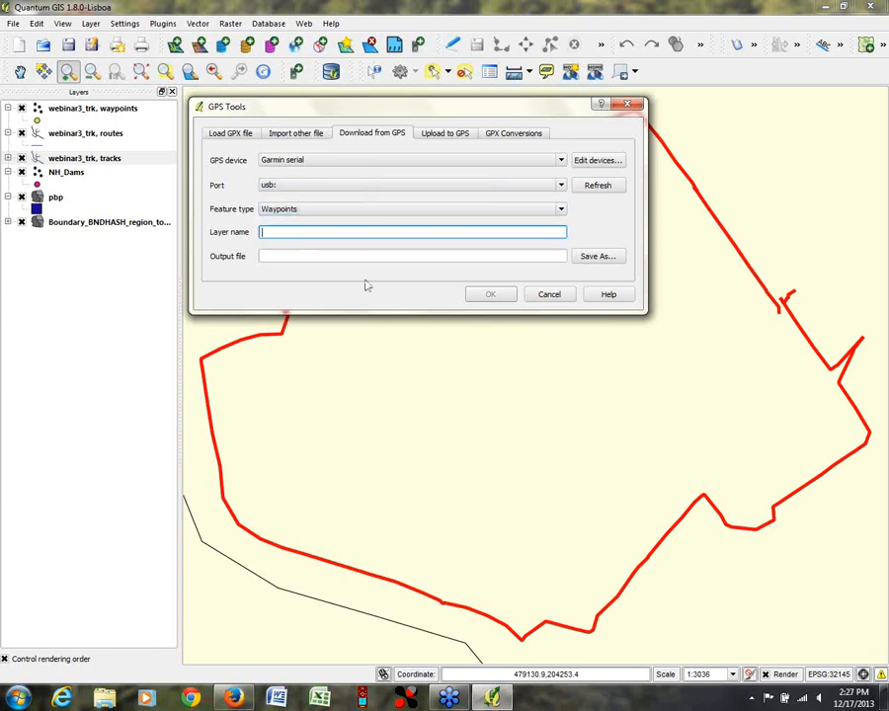
left_click(288, 256)
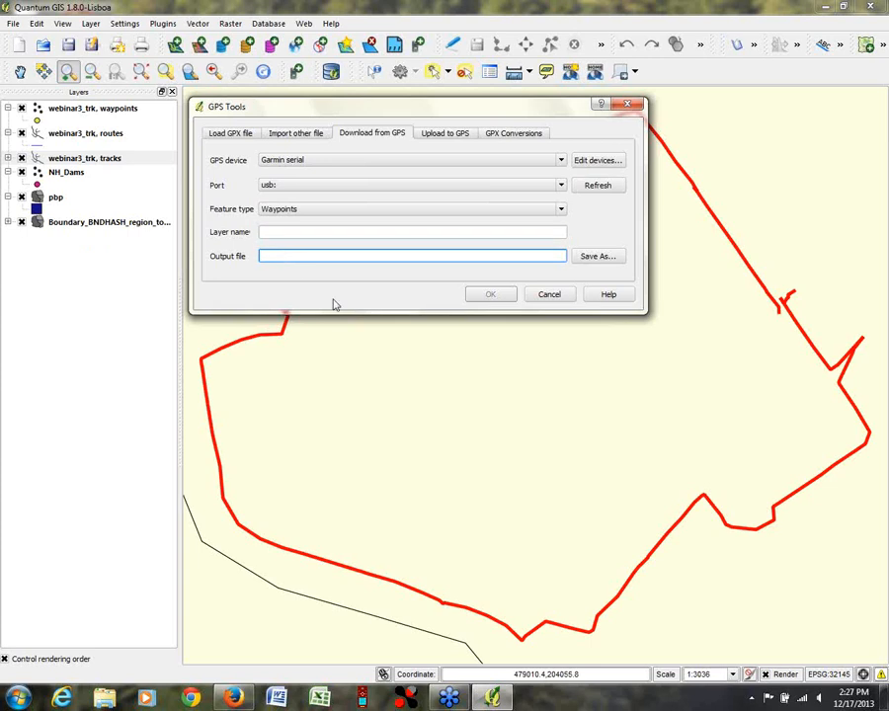
Step: Check the file type offered for saving downloaded GPS data, and close the GPS Tools without downloading
left_click(598, 255)
left_click(355, 422)
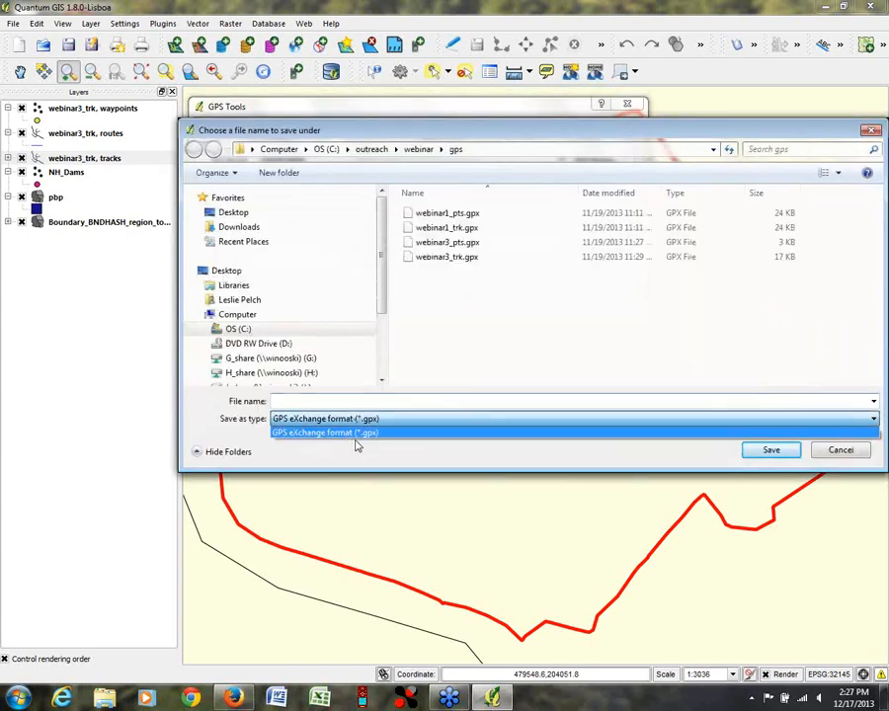
left_click(334, 421)
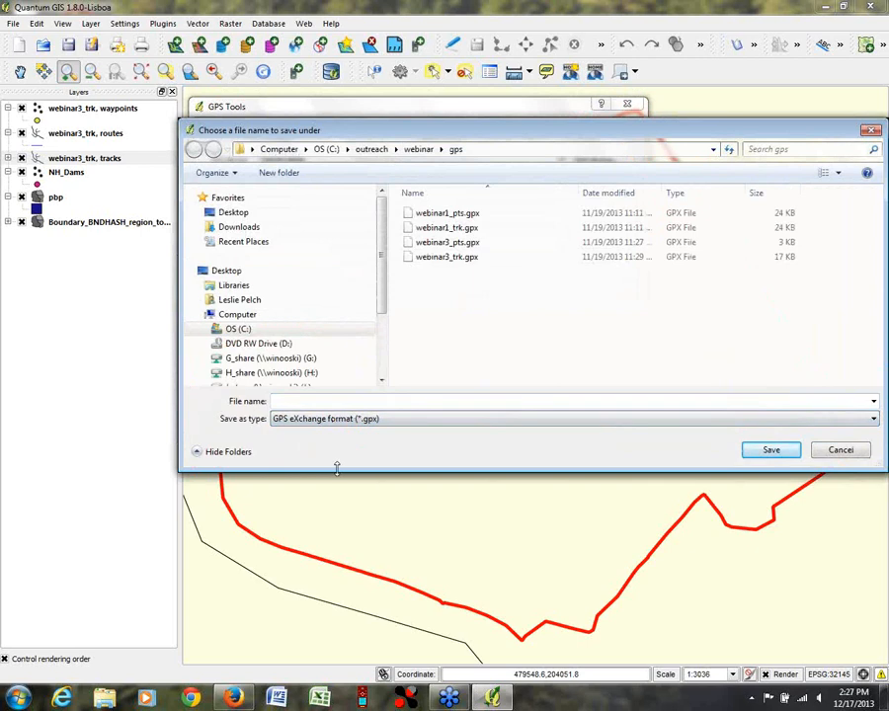
left_click(838, 451)
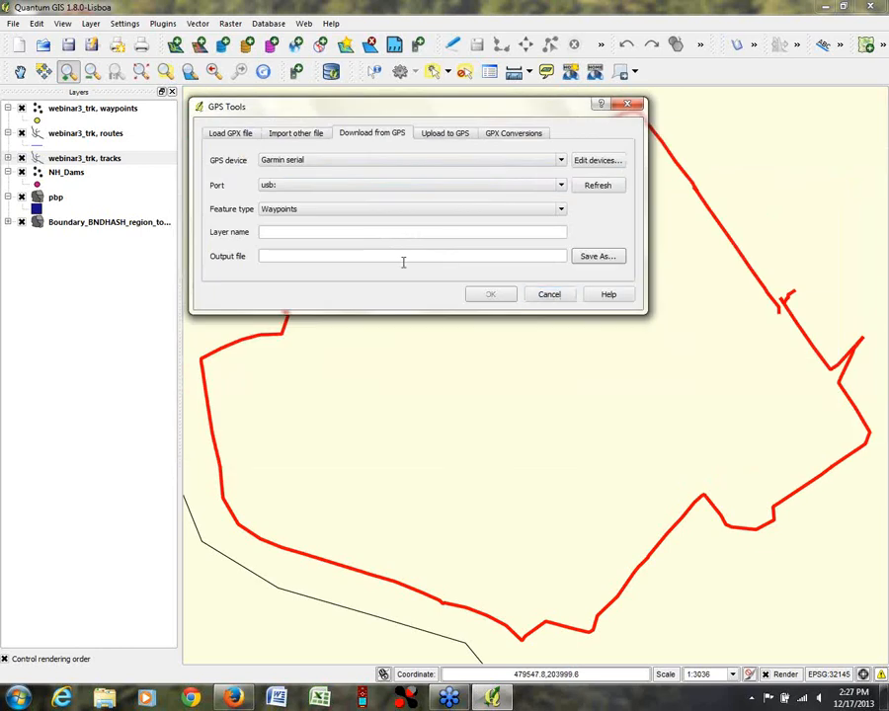
left_click(553, 297)
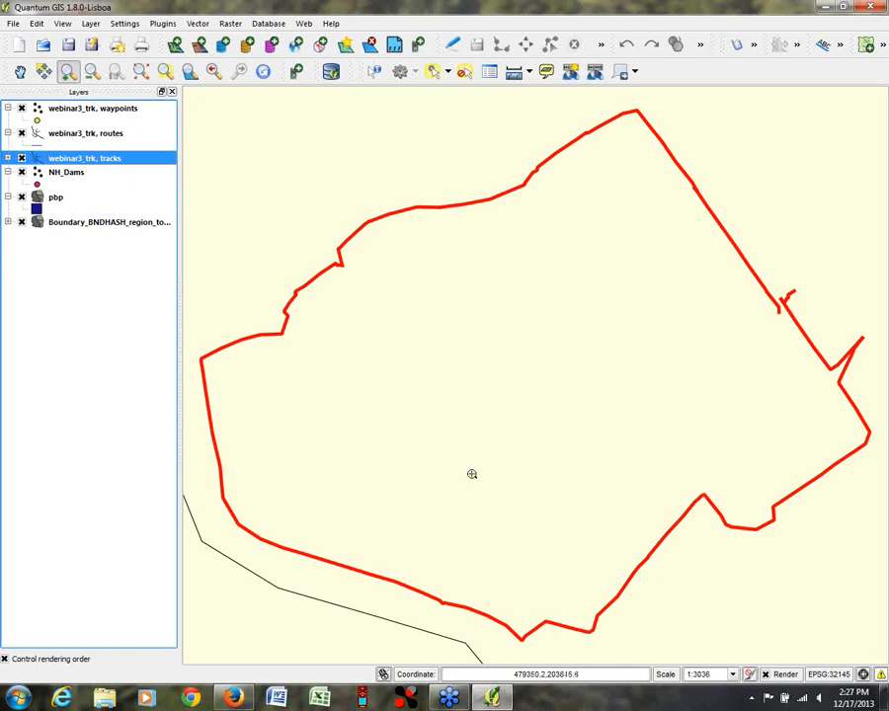
Step: Start saving the webinar3_trk waypoints layer as a new vector file, review the available formats and choose ESRI Shapefile
left_click(62, 110)
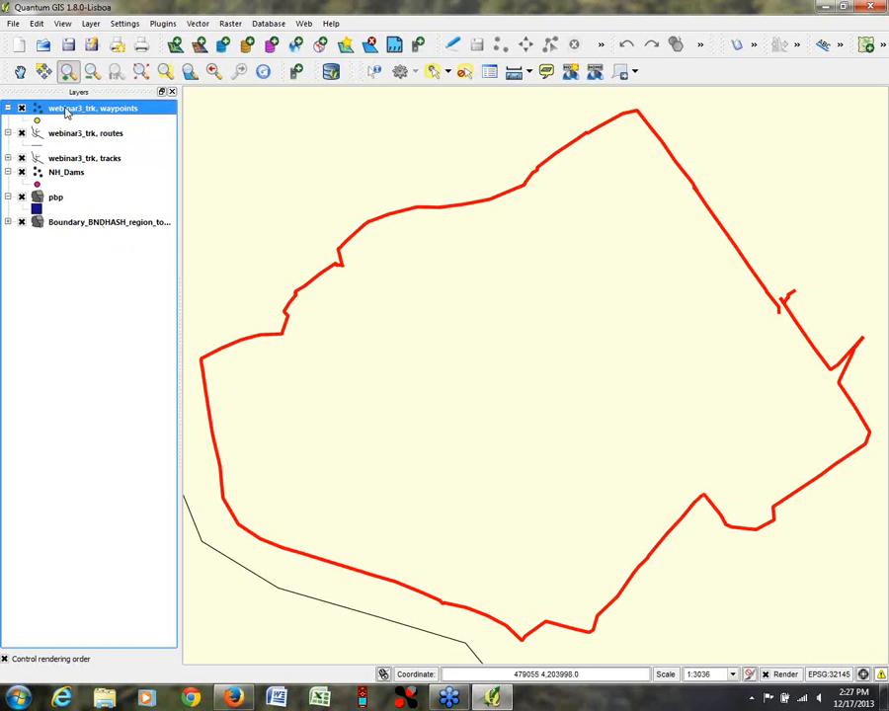
right_click(68, 113)
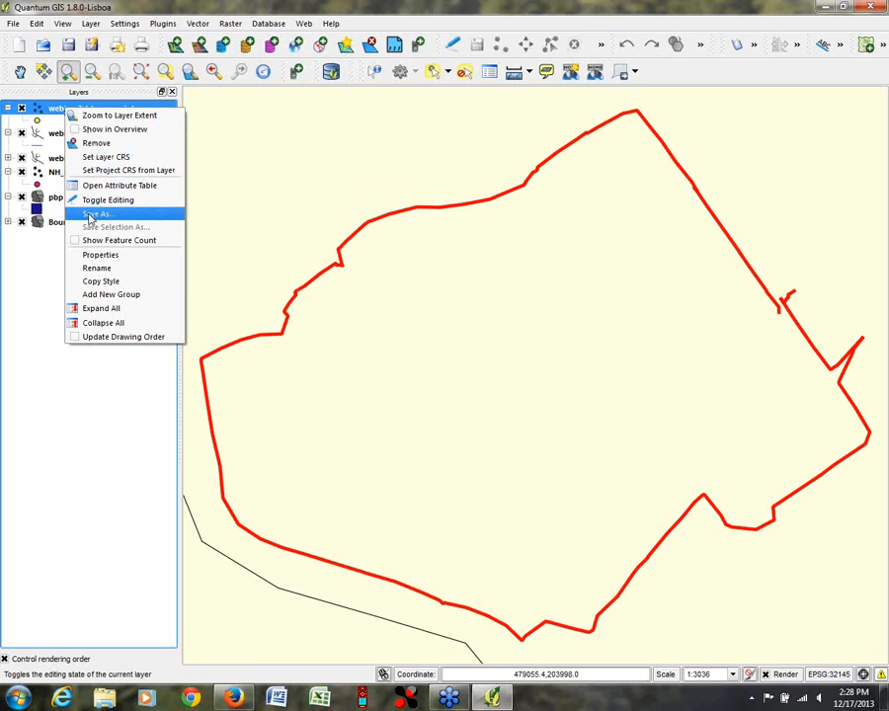
right_click(52, 109)
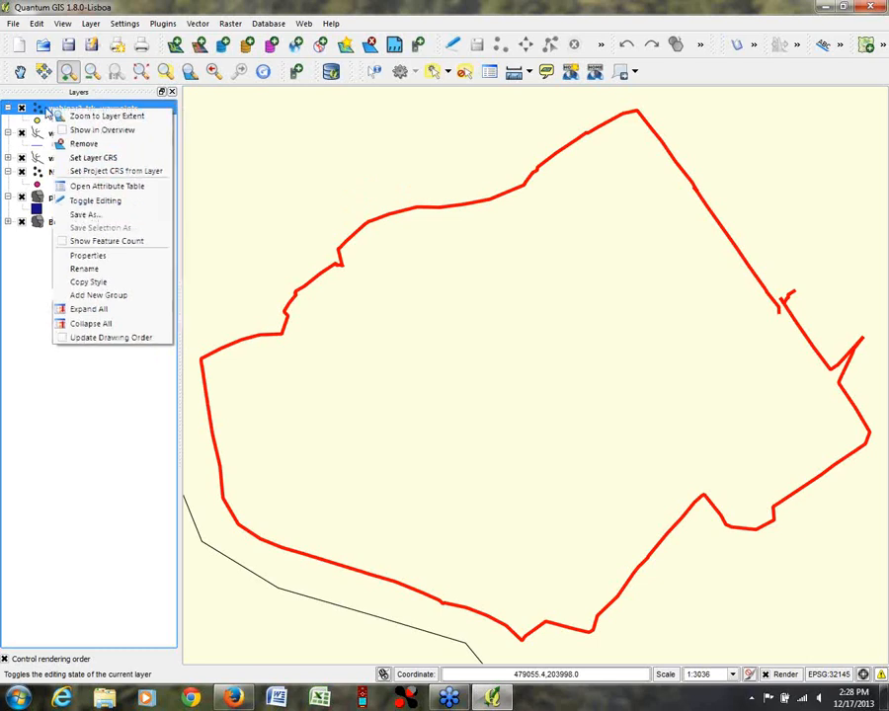
left_click(99, 228)
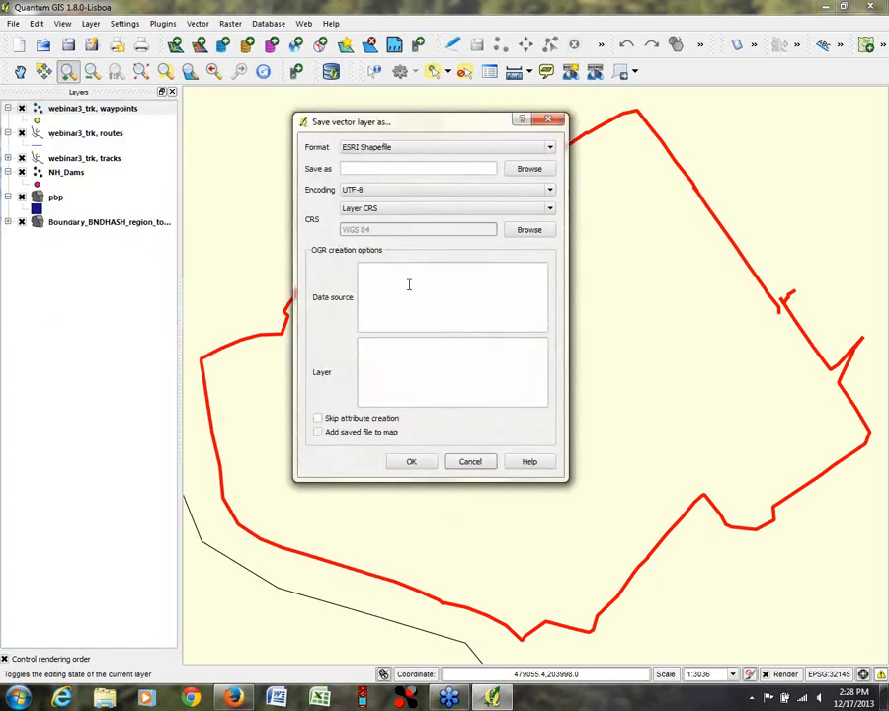
left_click(552, 148)
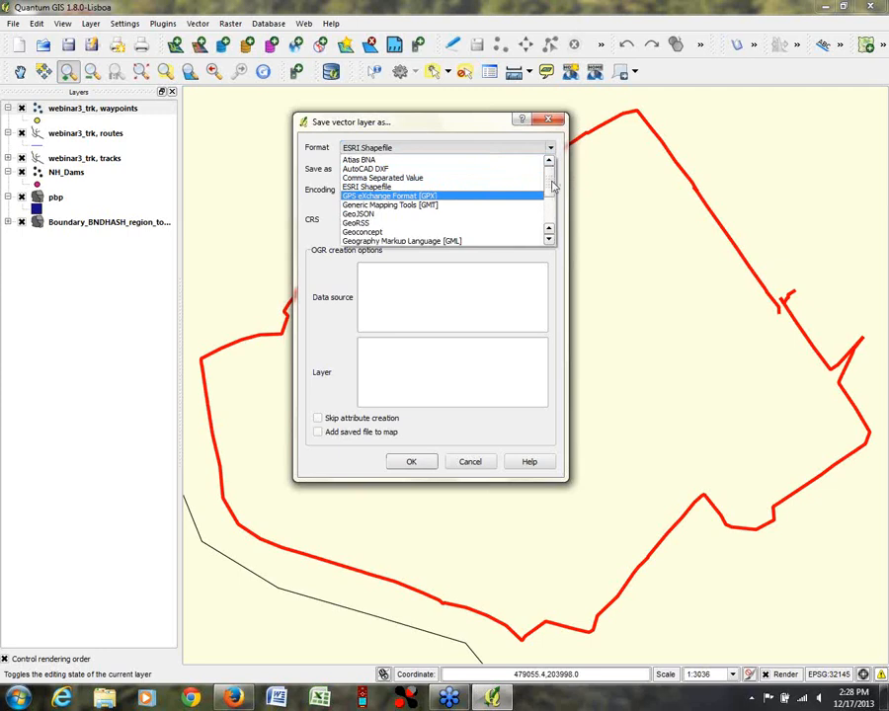
left_click_drag(551, 185, 551, 211)
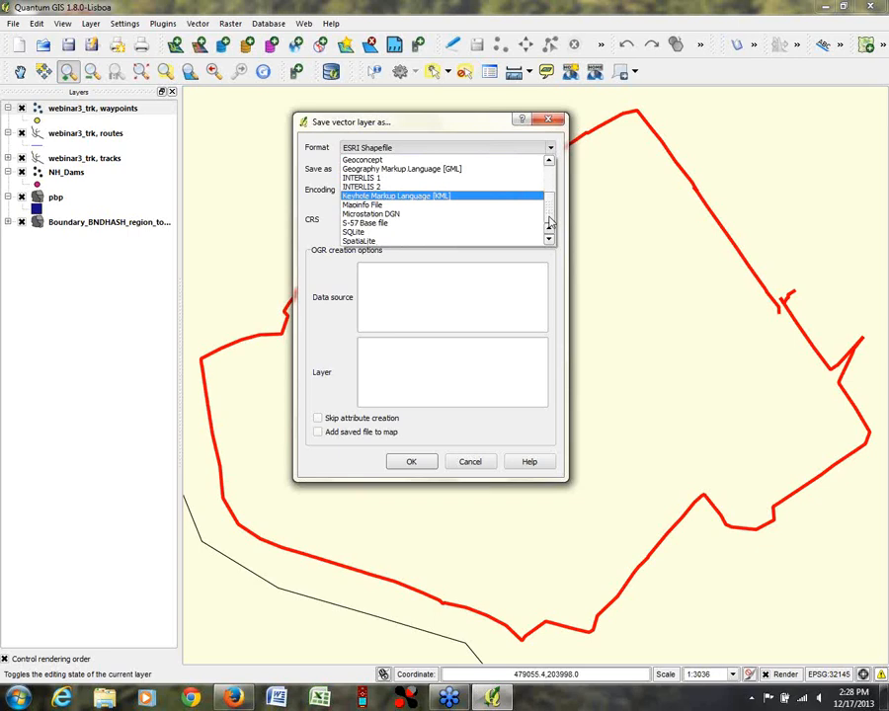
left_click_drag(550, 224, 559, 176)
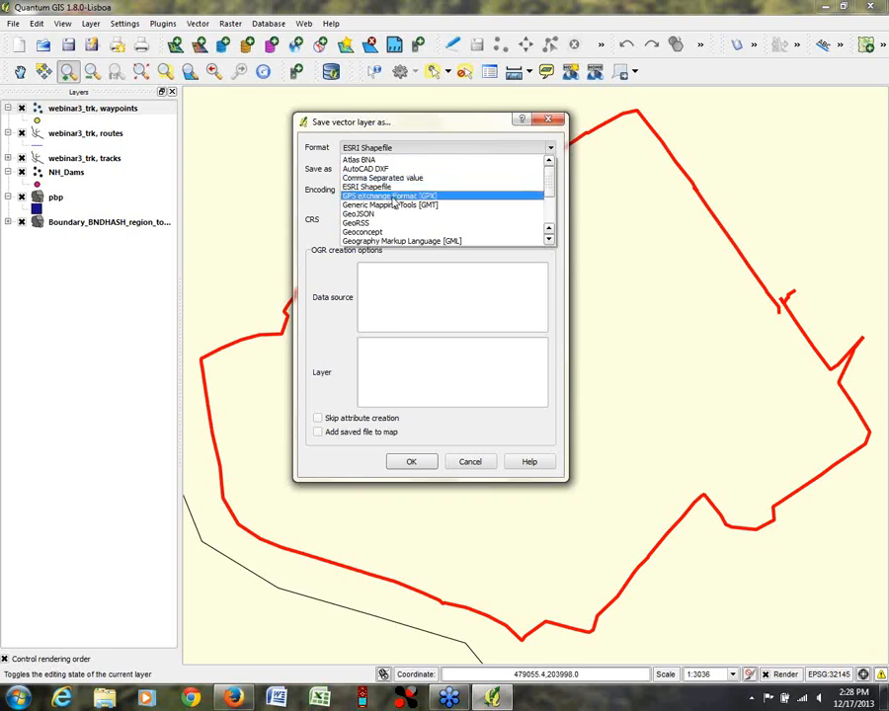
left_click(455, 187)
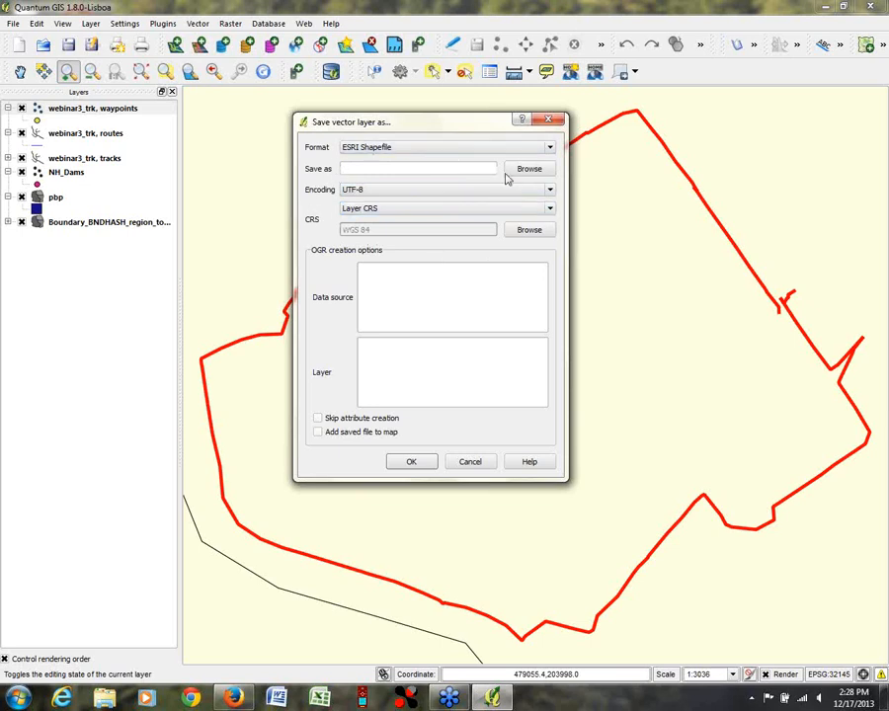
Step: Review the CRS choices for the waypoints export and select Project CRS
left_click(382, 211)
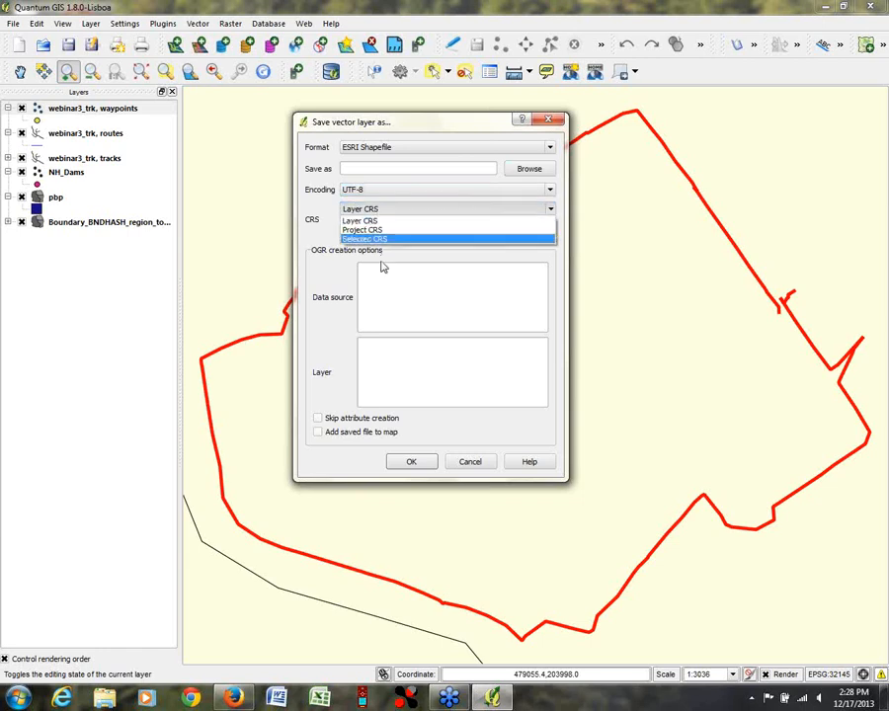
left_click(364, 221)
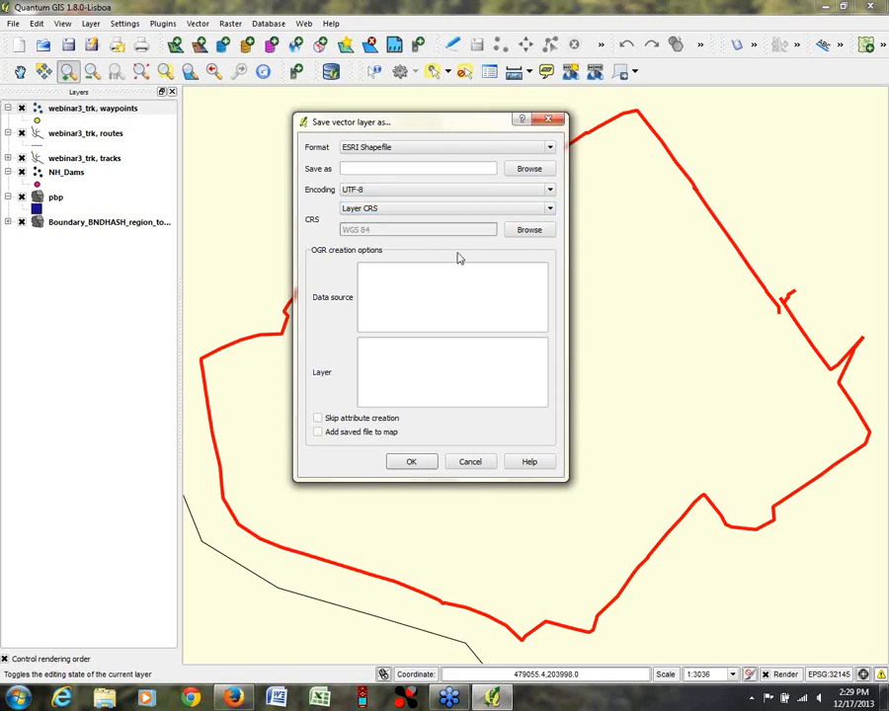
left_click(551, 211)
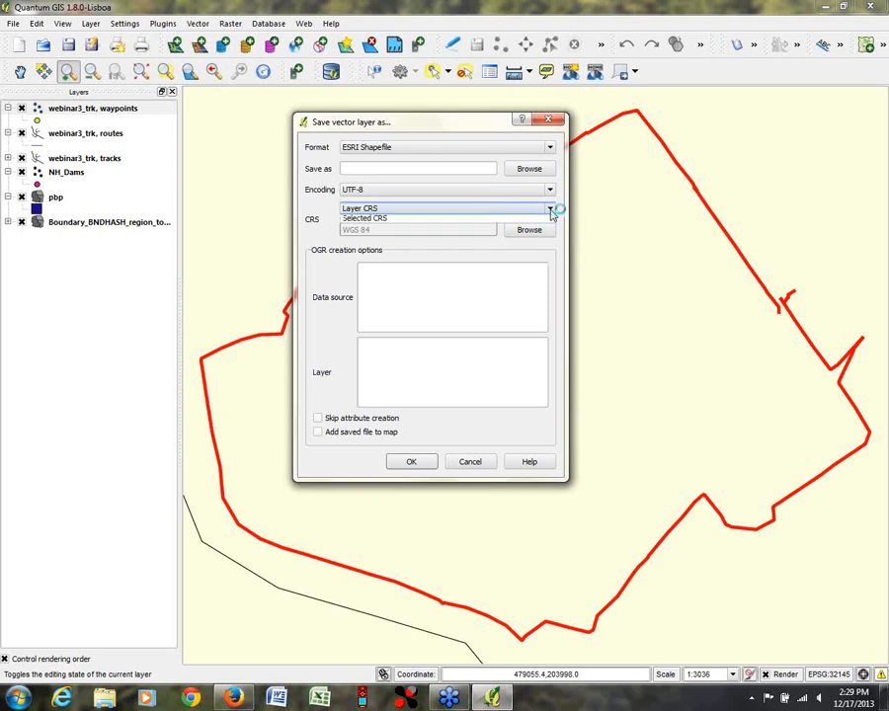
left_click(331, 230)
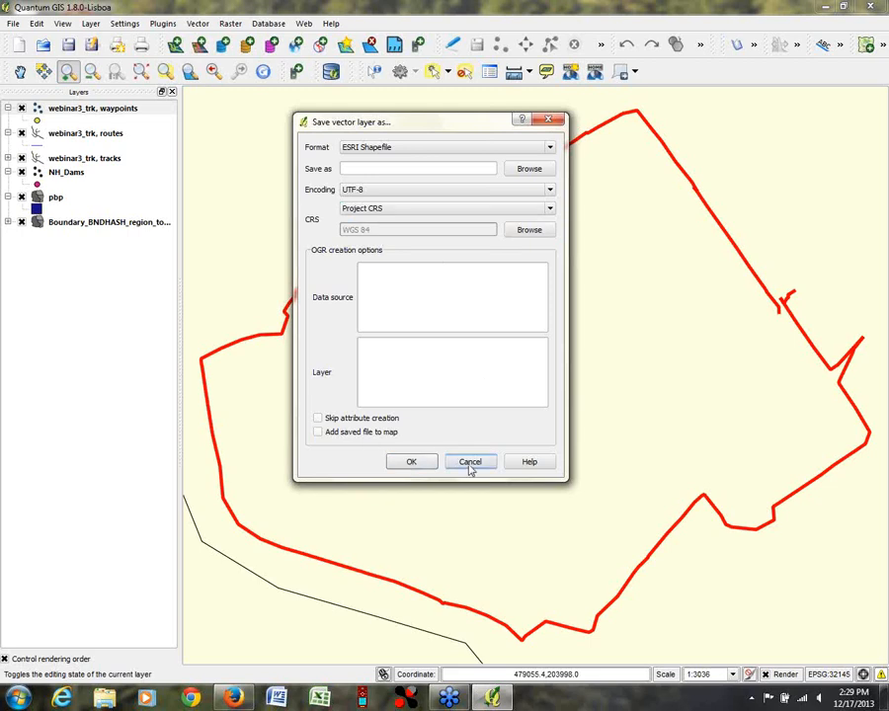
Step: Review the vector formats available for the waypoints export, and cancel the export without saving
left_click(551, 149)
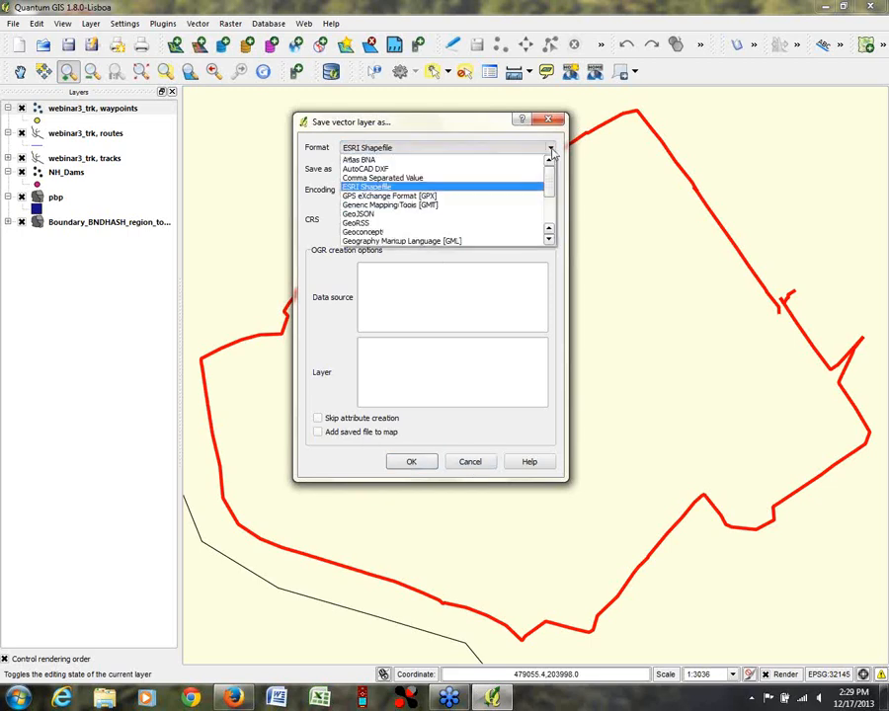
scroll(554, 228, "down", 3)
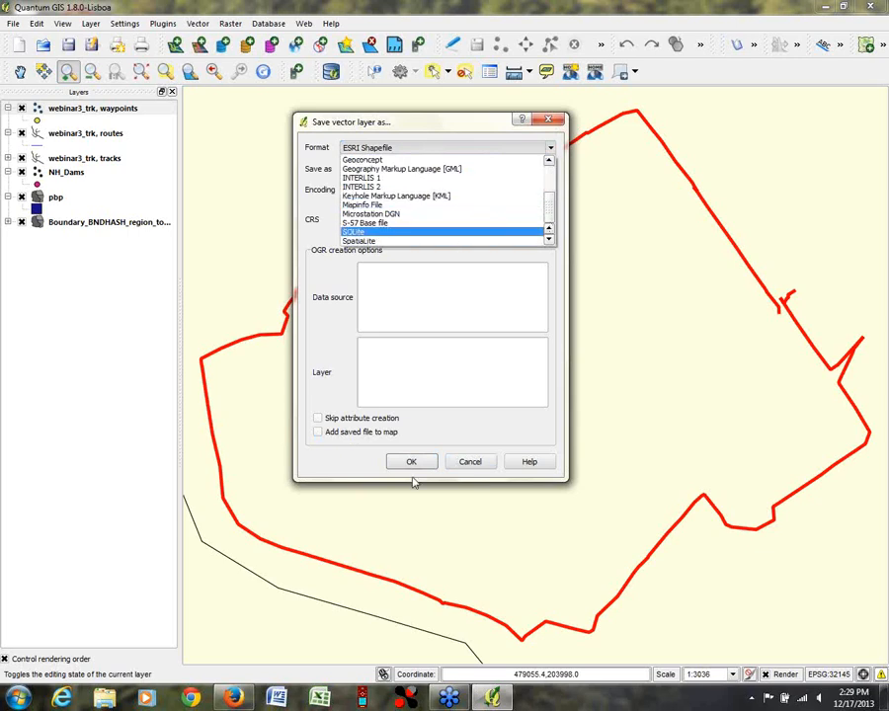
left_click(470, 467)
left_click(470, 464)
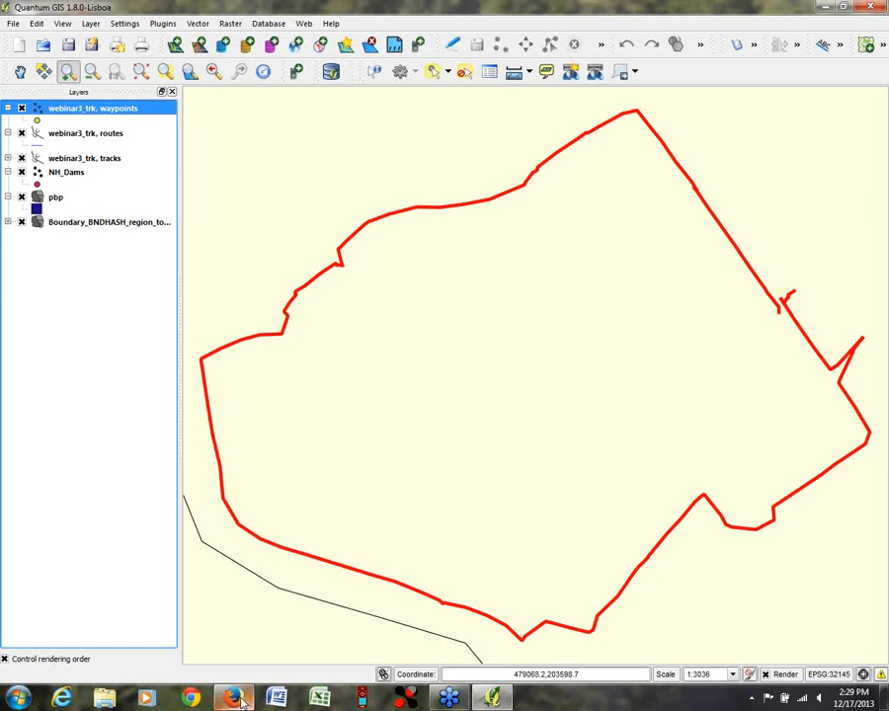
Step: Switch to Firefox, go to the Vermont Center for Geographic Information site and open its Imagery Services web services page
mouse_move(241, 699)
left_click(242, 643)
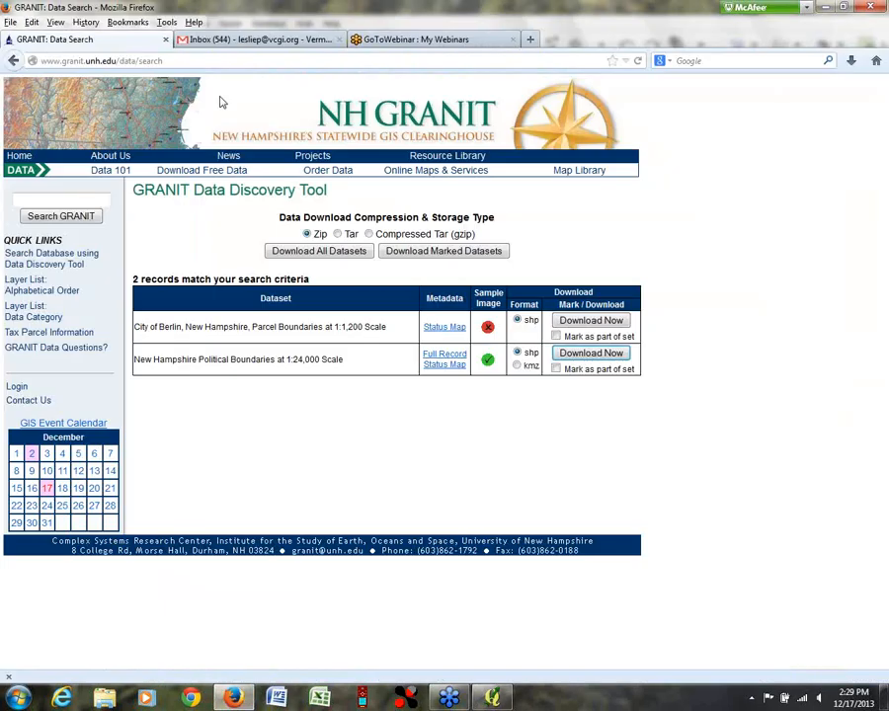
left_click(875, 60)
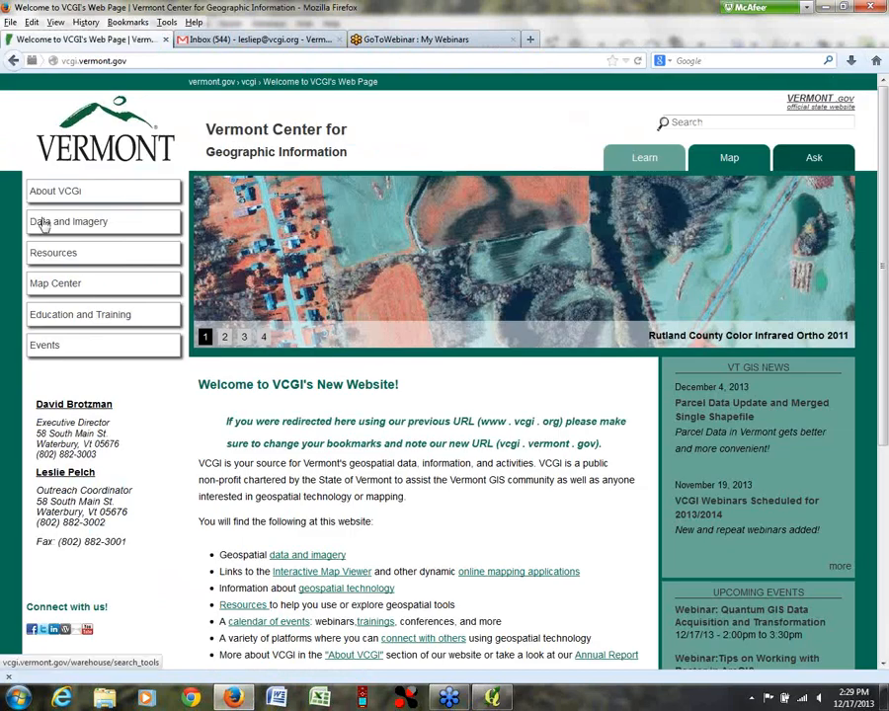
left_click(43, 223)
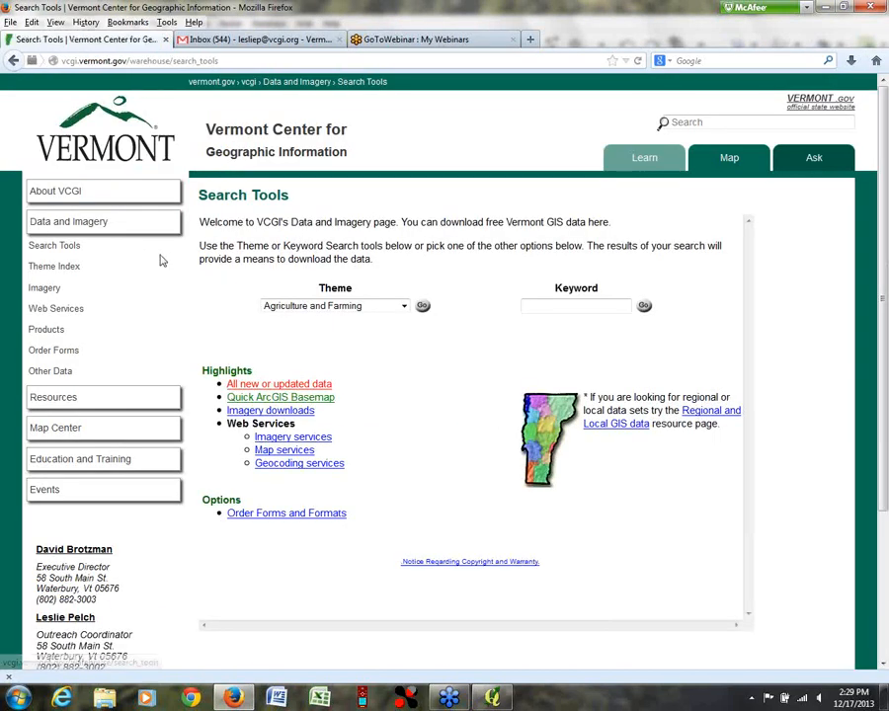
left_click(57, 309)
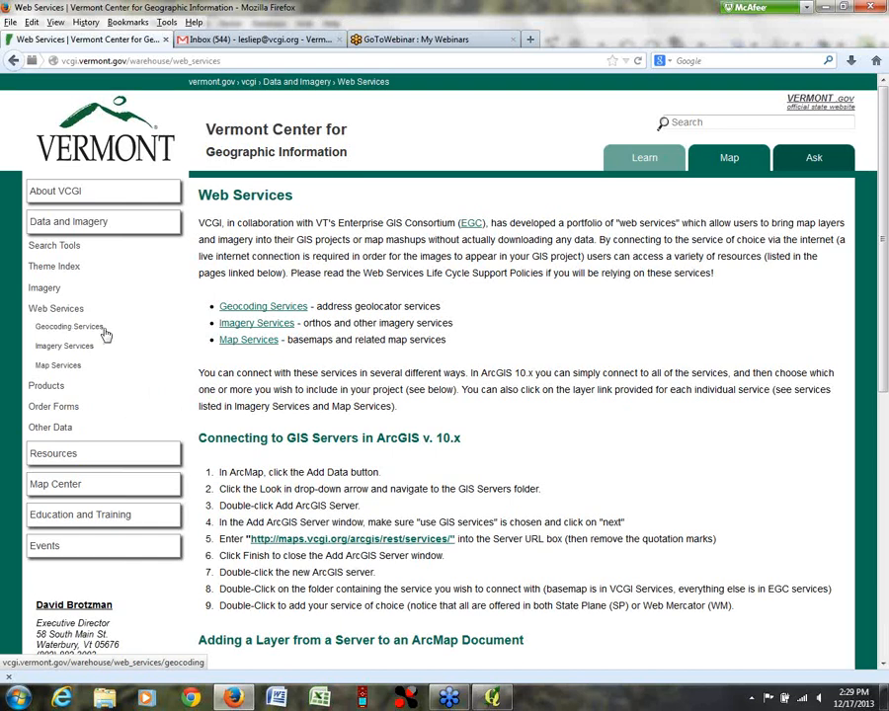
left_click(258, 324)
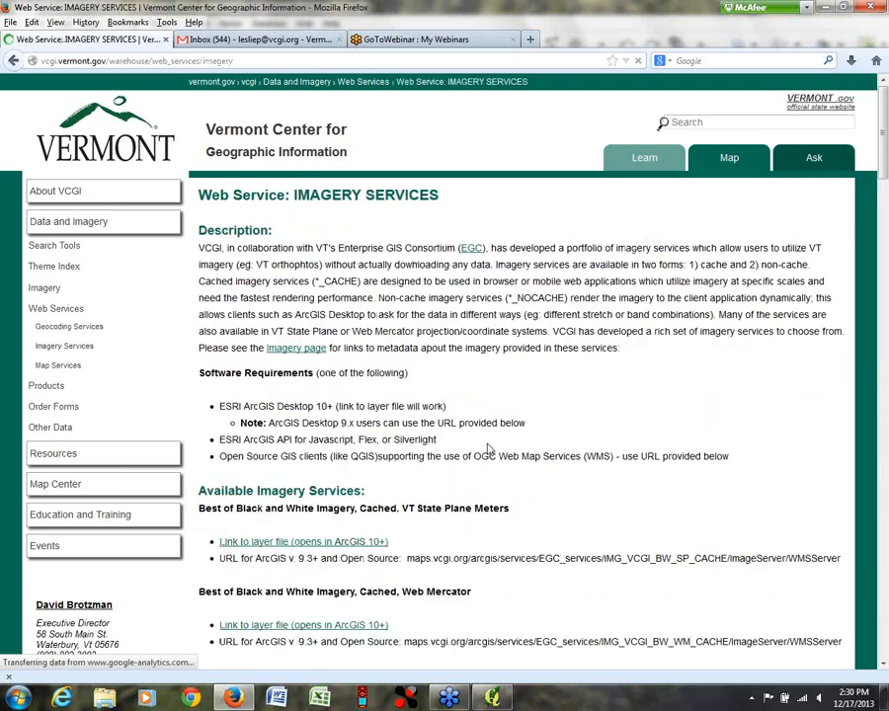
Step: Examine the imagery services description, software requirements and list of available services, and return to the page's beginning
scroll(886, 143, "down", 2)
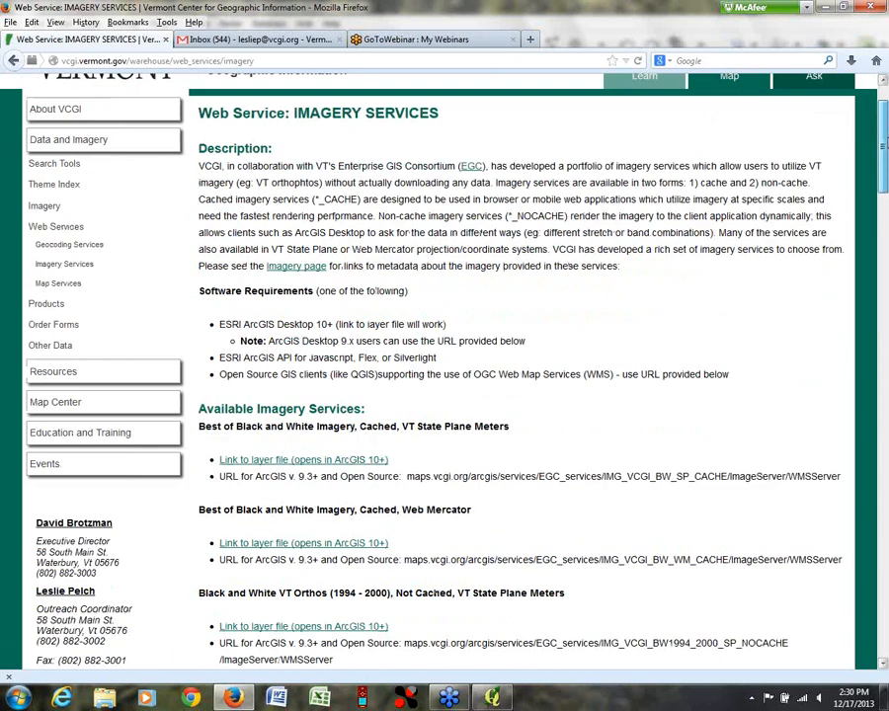
left_click_drag(885, 144, 886, 121)
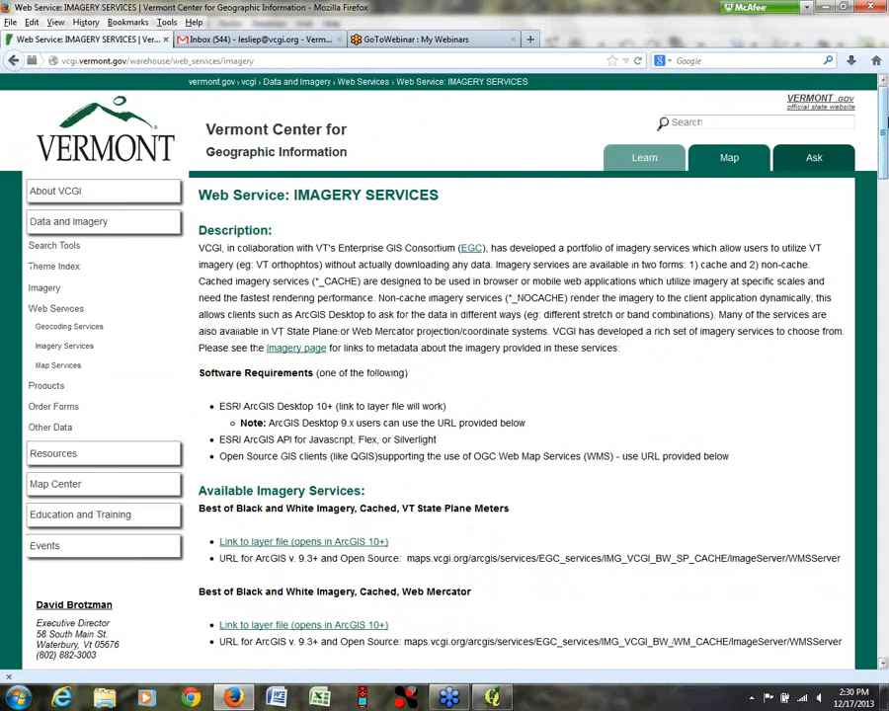
left_click_drag(886, 123, 886, 290)
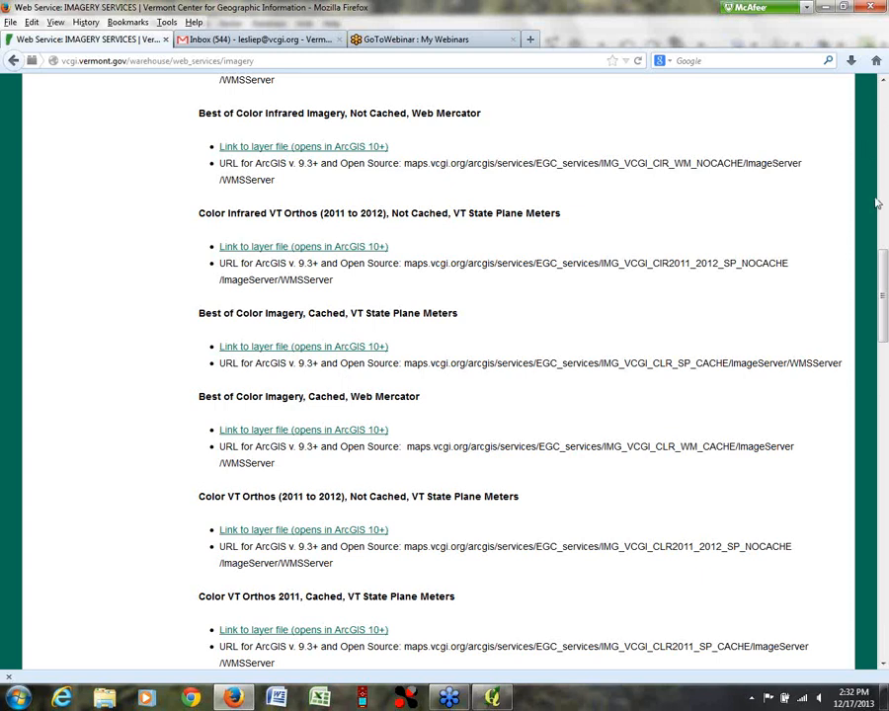
left_click(886, 103)
left_click(885, 103)
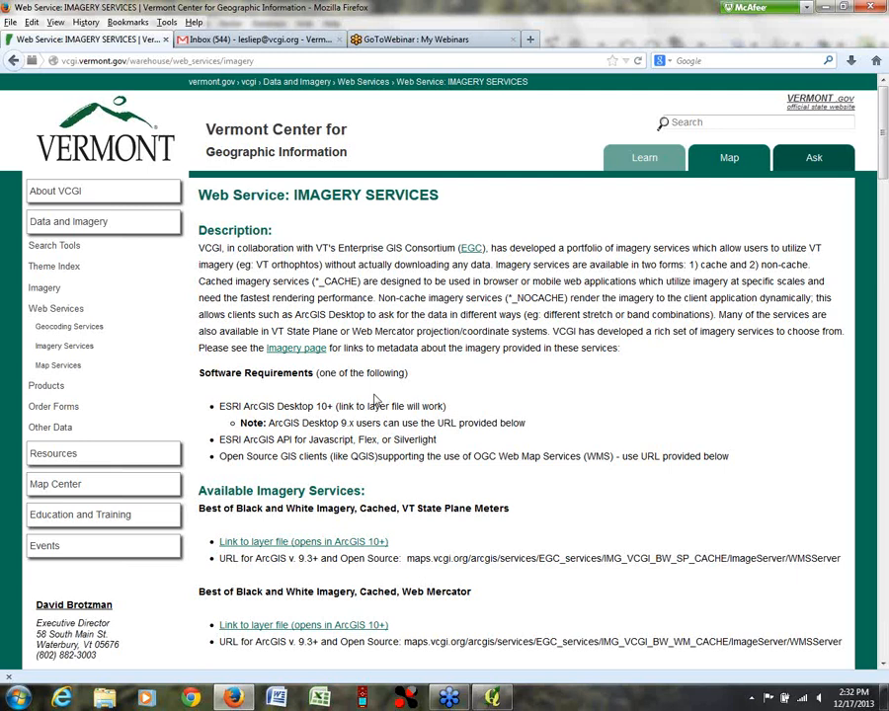
Step: Copy the open-source URL of the Best of Color Imagery, Cached, VT State Plane Meters service
left_click_drag(886, 129, 887, 152)
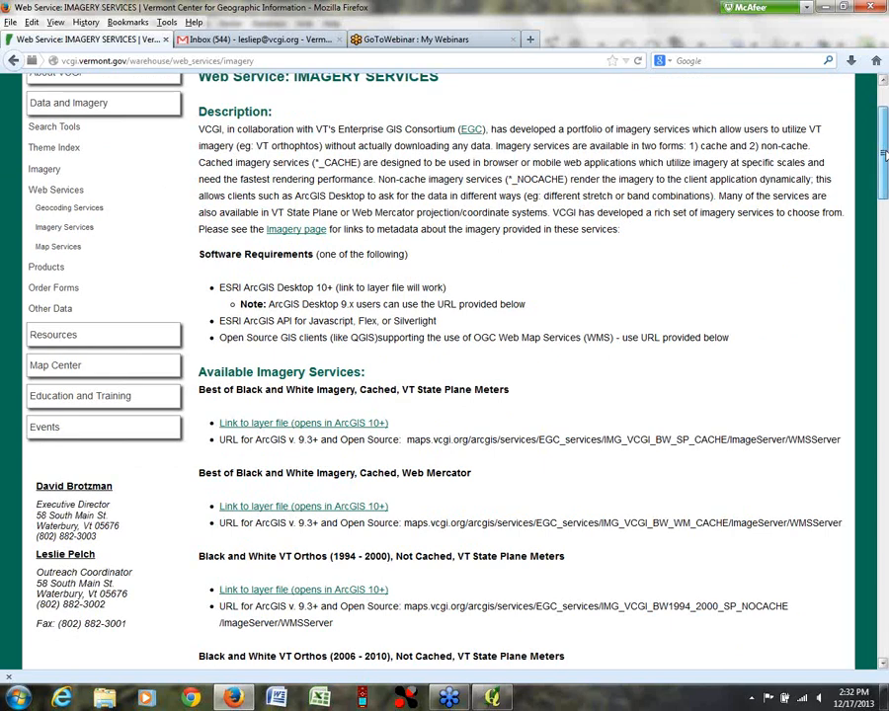
left_click_drag(885, 150, 885, 255)
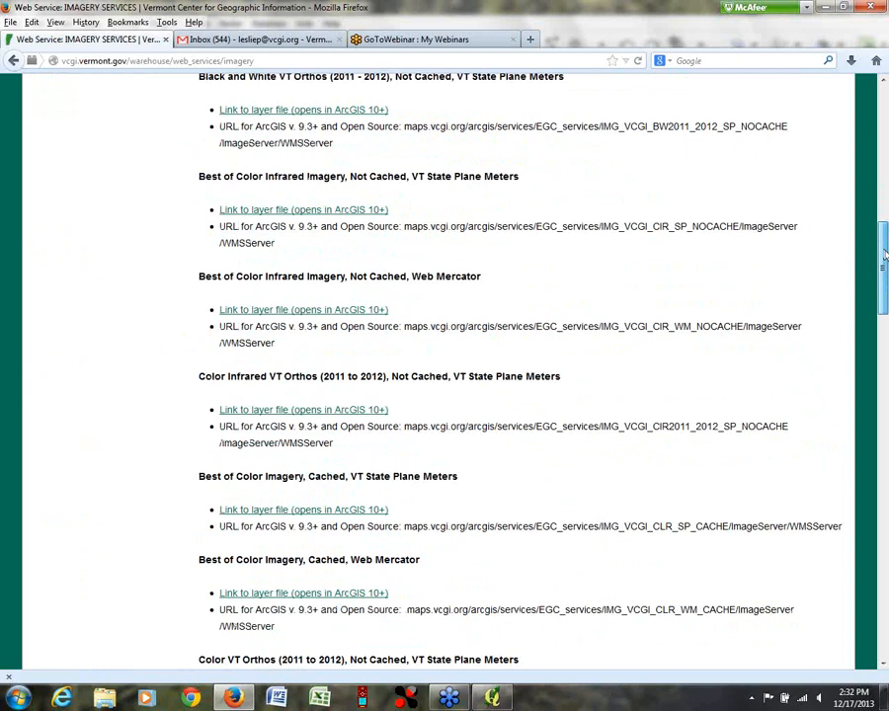
scroll(885, 255, "down", 3)
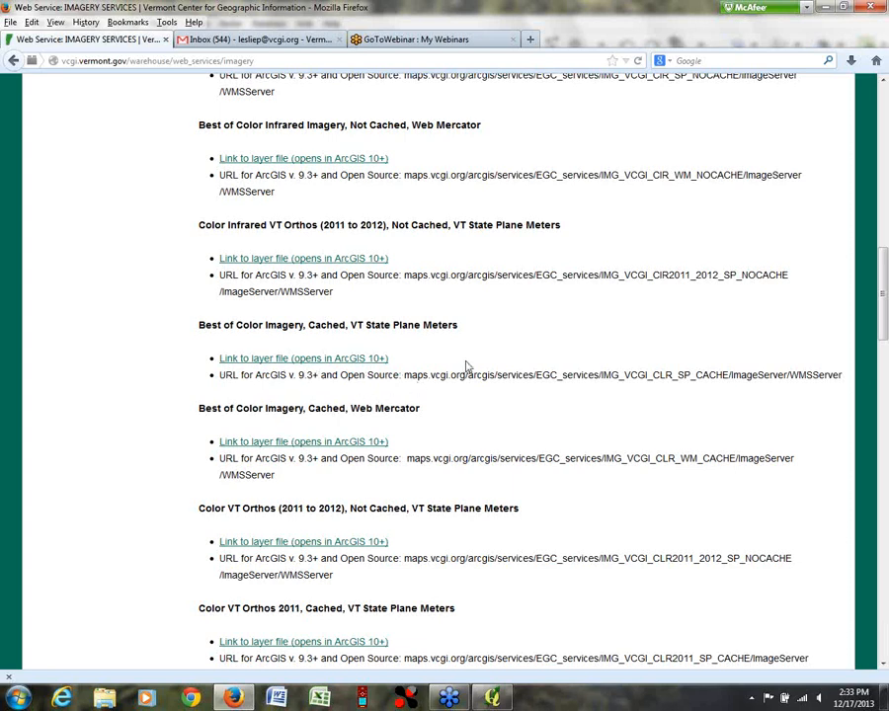
left_click_drag(406, 376, 849, 376)
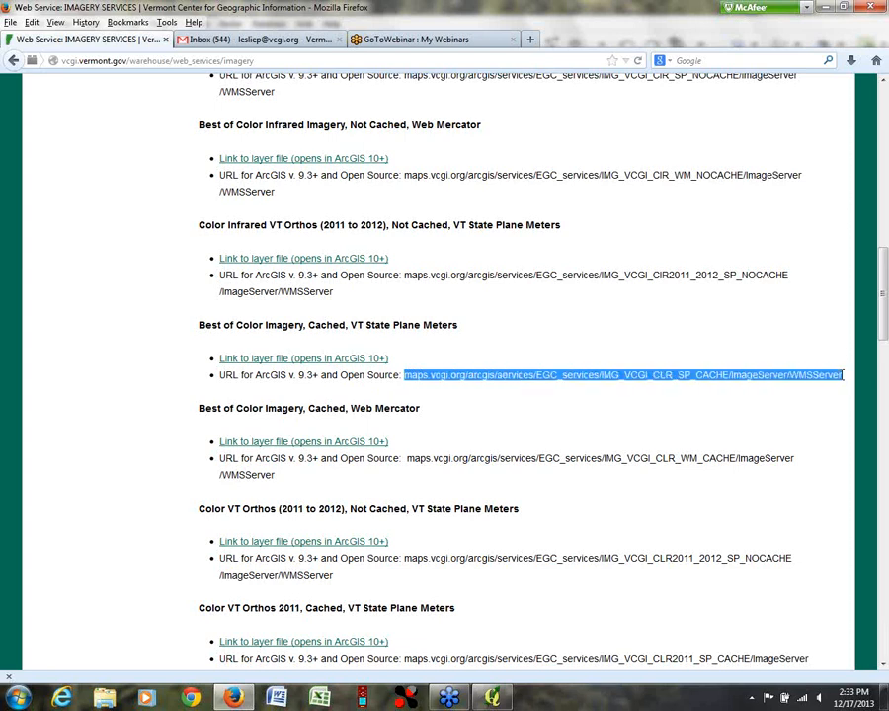
right_click(726, 377)
left_click(736, 386)
Step: Switch to Quantum GIS, start a new WMS connection and paste the copied imagery service address as its URL
left_click(499, 700)
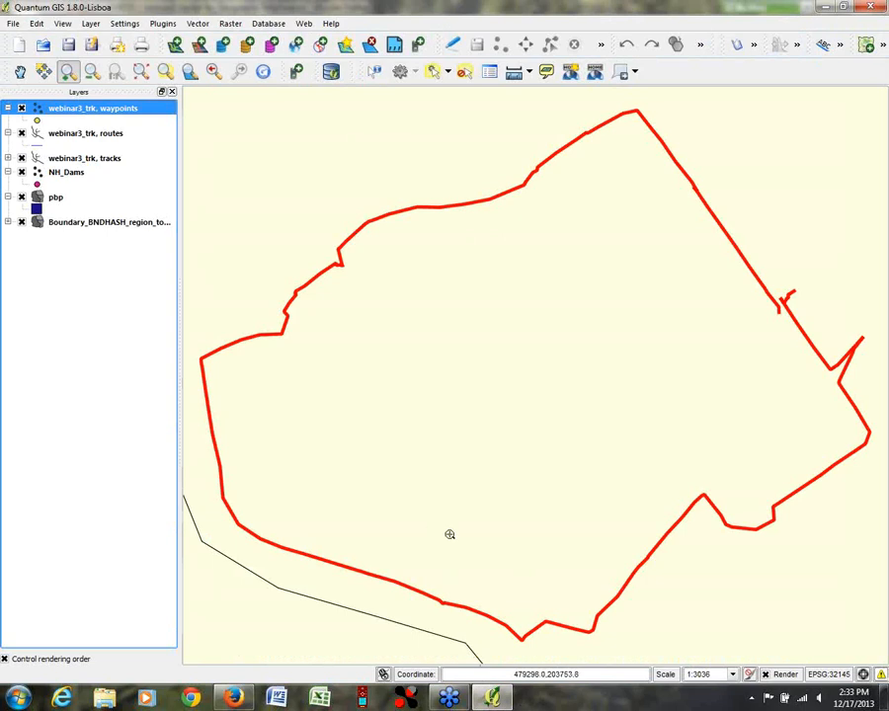
left_click(297, 47)
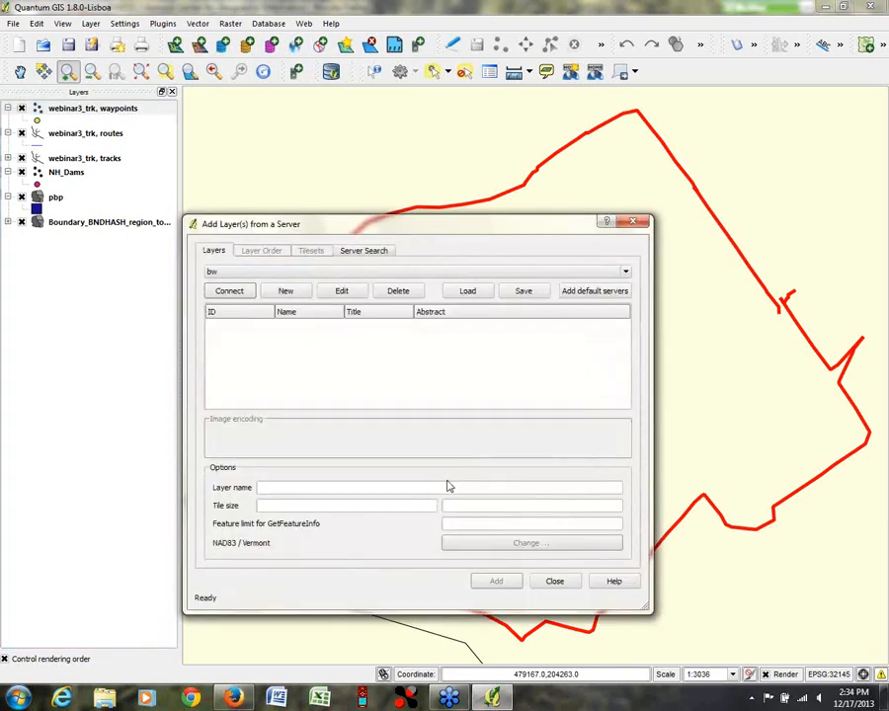
left_click(272, 290)
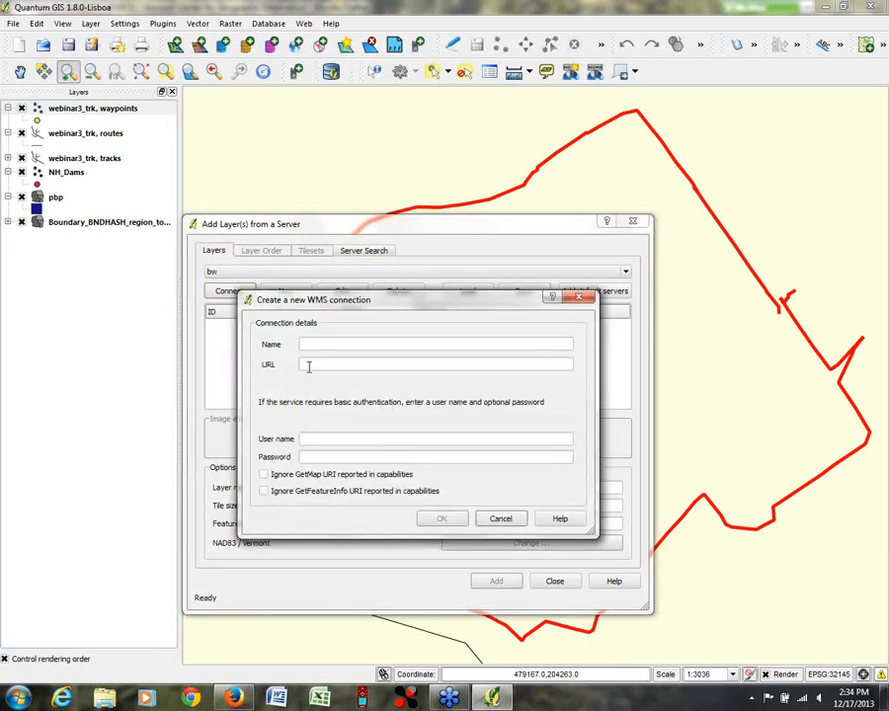
left_click(308, 367)
right_click(310, 367)
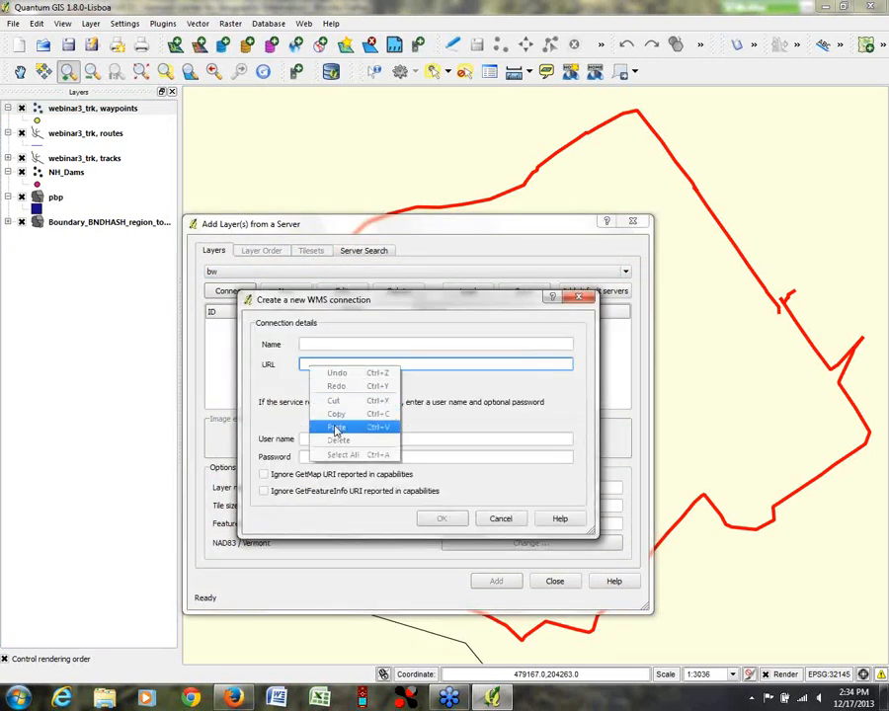
left_click(336, 428)
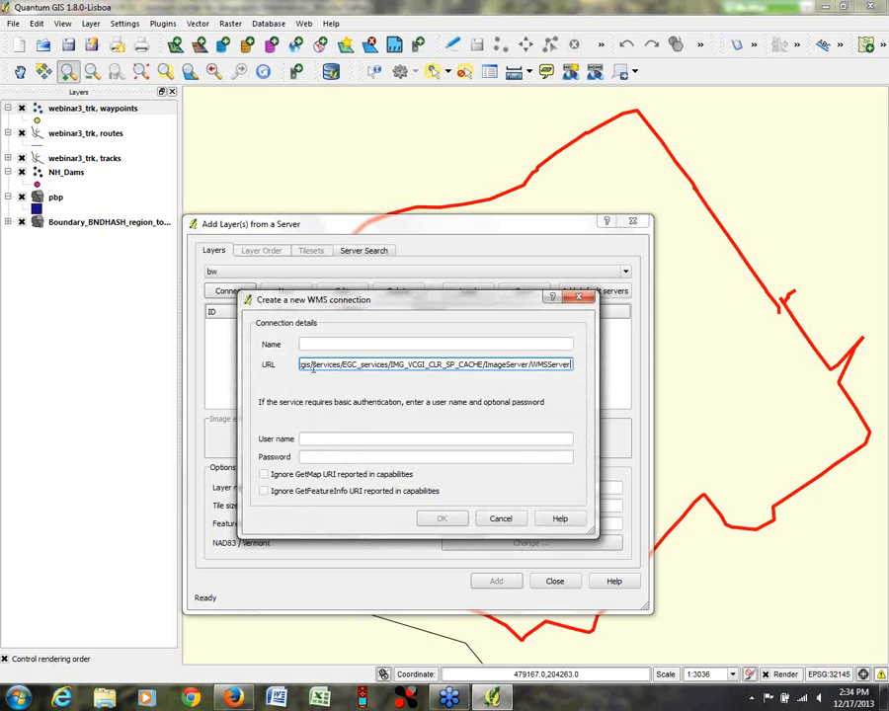
key("Home")
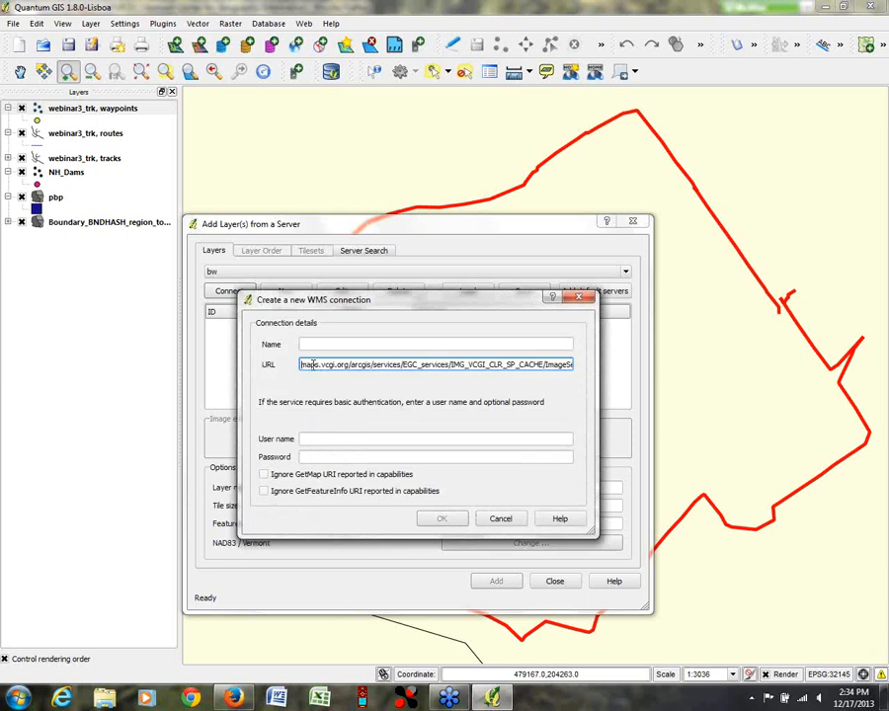
type("http://")
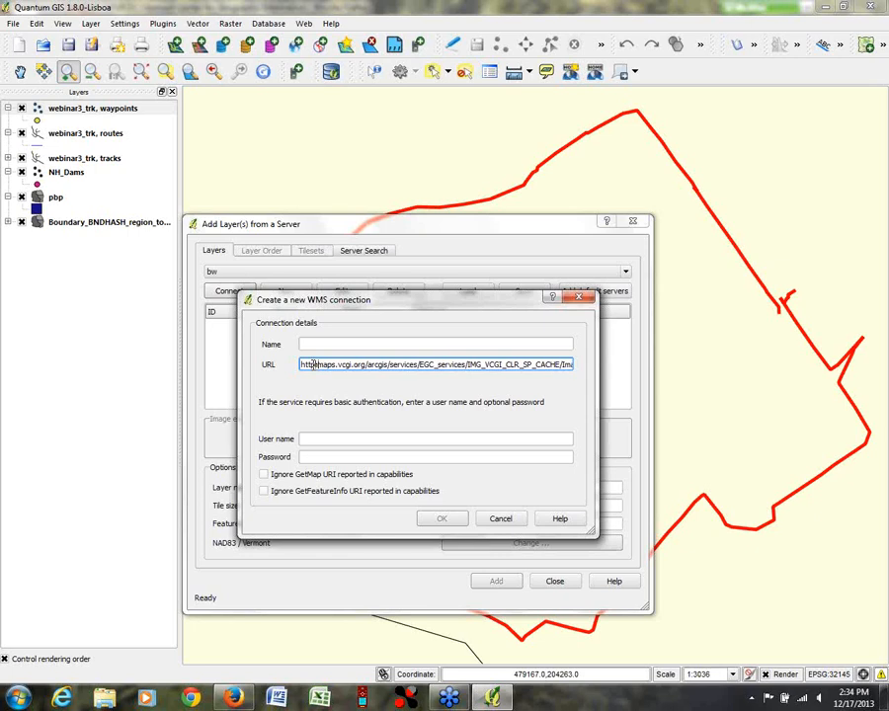
type("://")
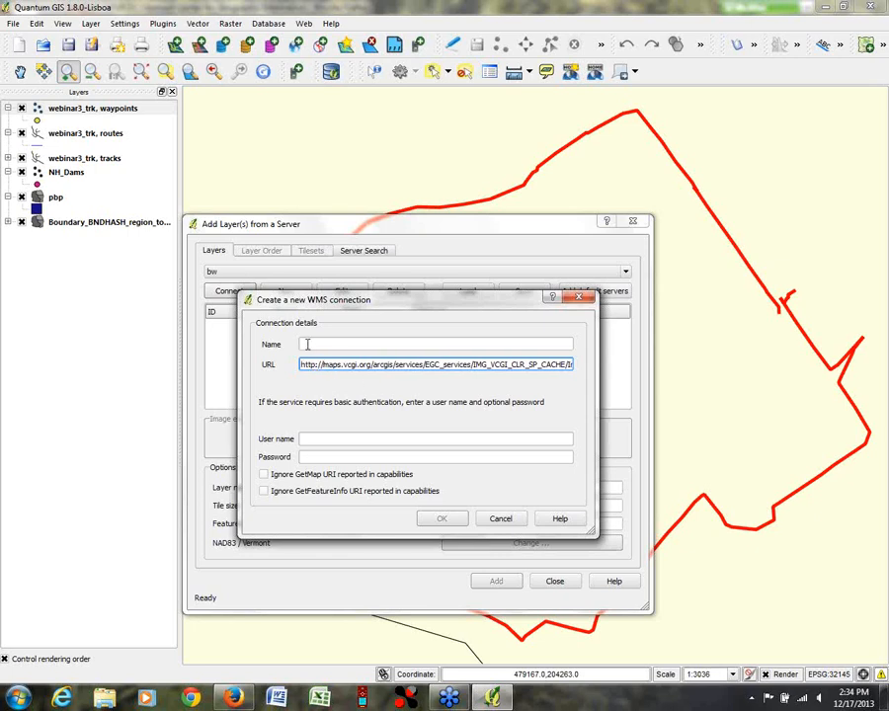
left_click(307, 343)
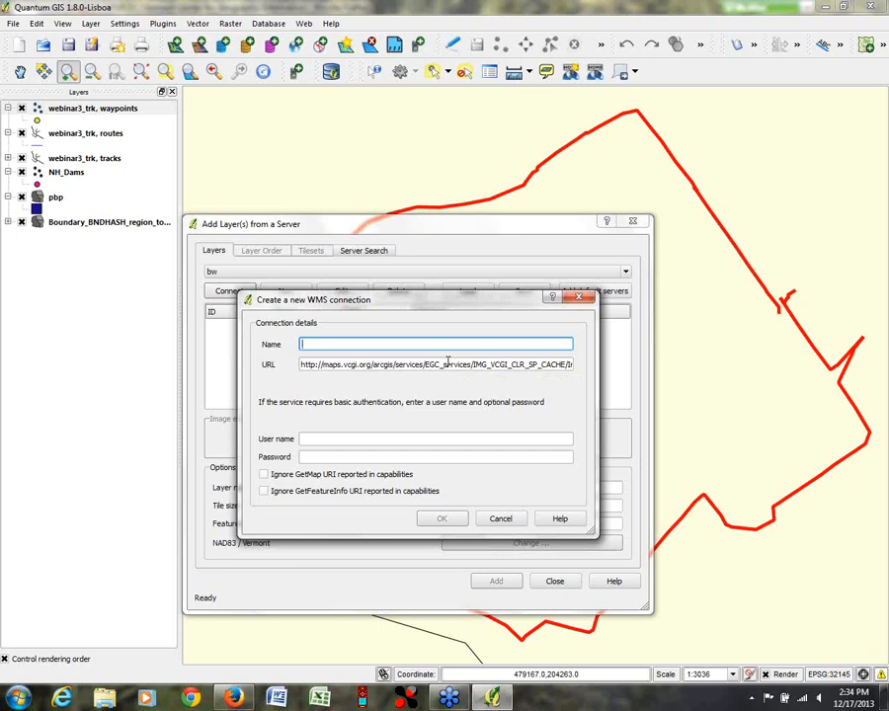
type("Best of Color Imagery")
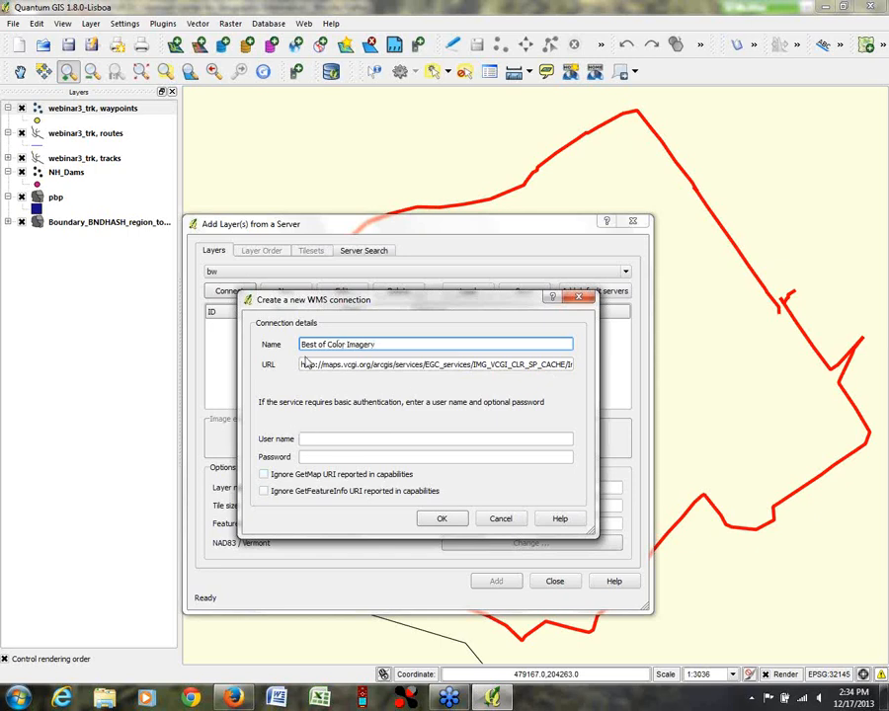
left_click(450, 522)
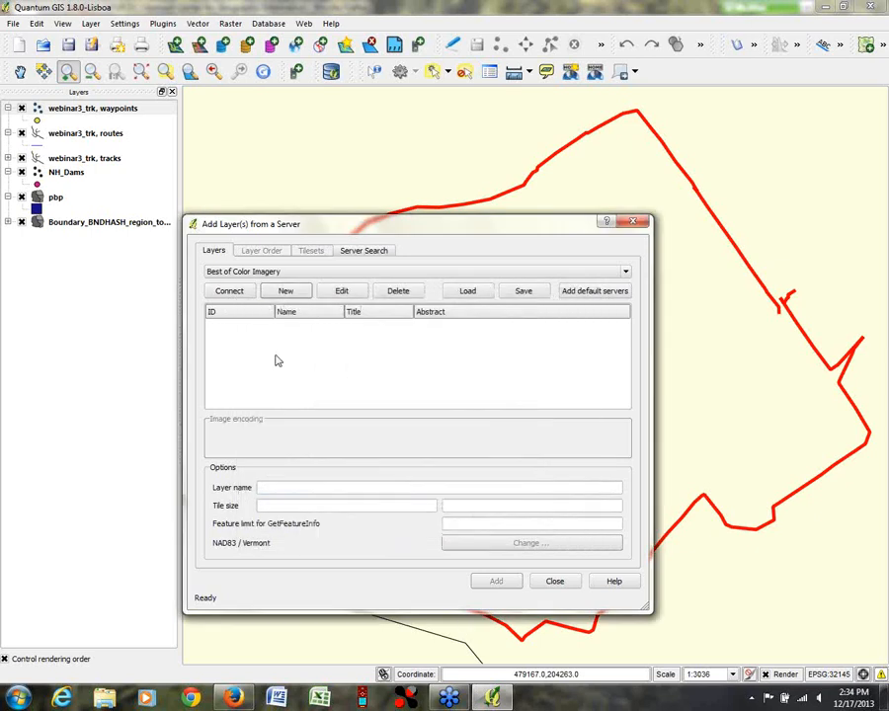
Step: Choose the Best of Color Imagery server from the saved WMS connections and connect to it
left_click(283, 273)
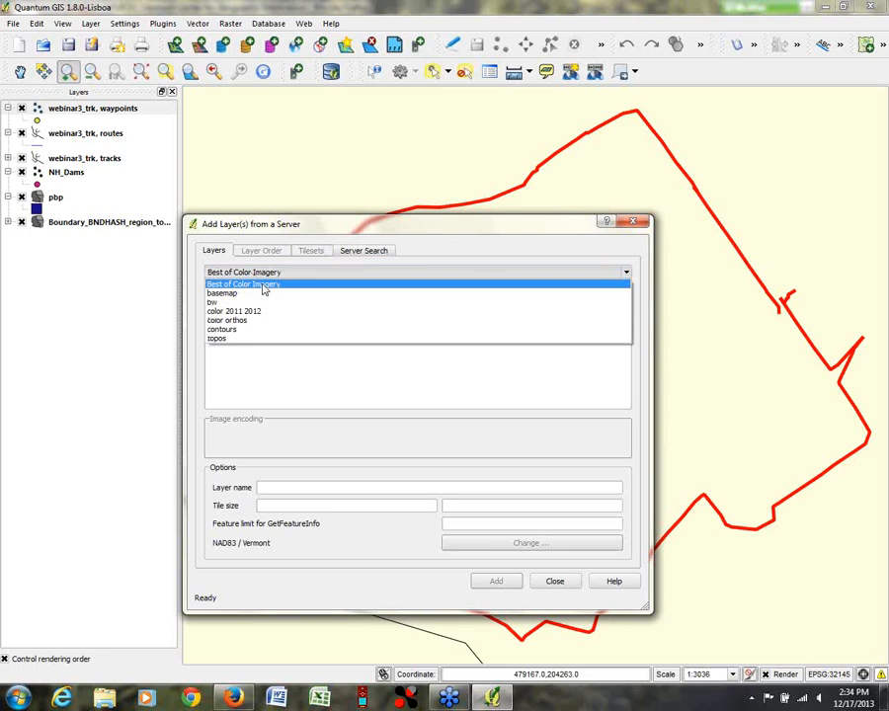
left_click(264, 285)
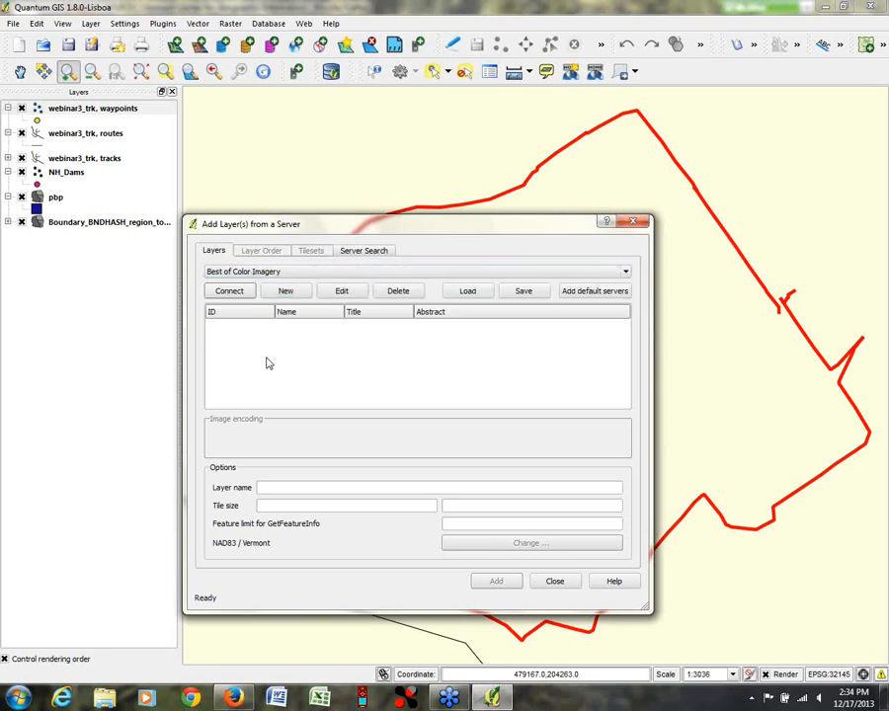
left_click(228, 292)
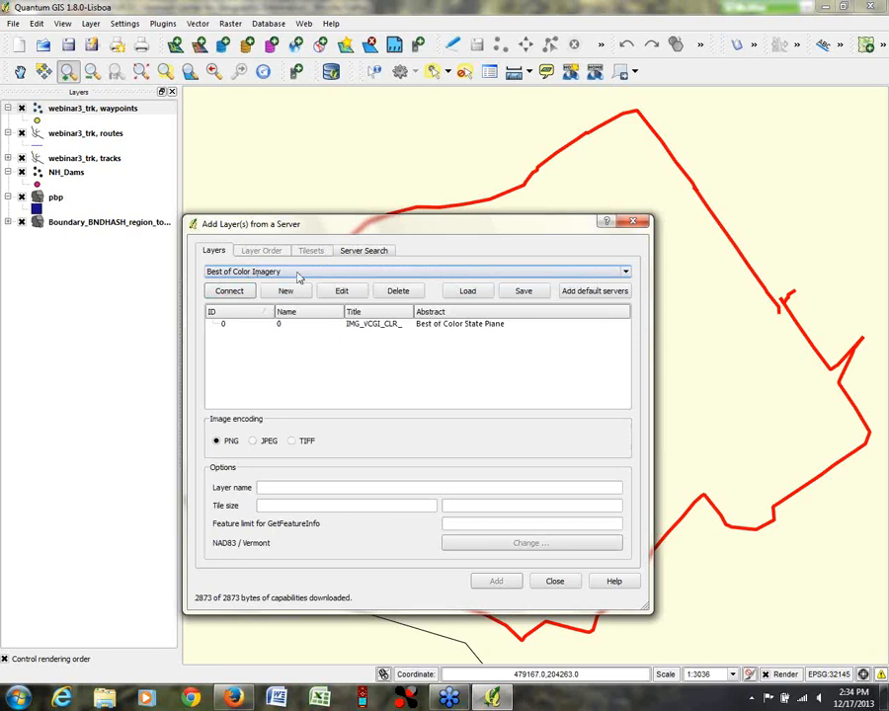
left_click(232, 289)
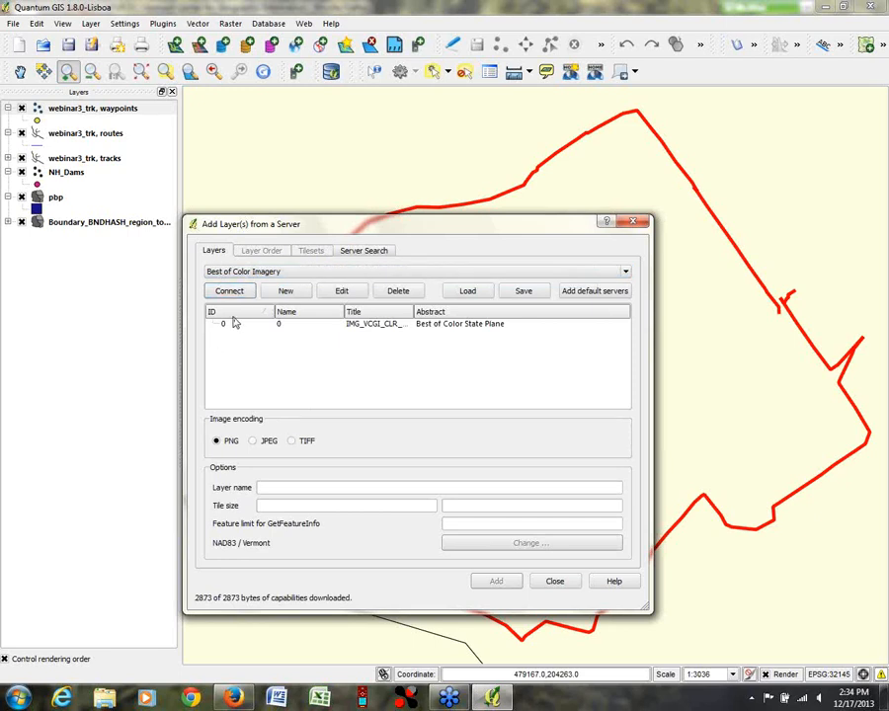
Step: Add the Best of Color State Plane layer to the map, named Best of Color Imagery, and close the server dialog
left_click(478, 330)
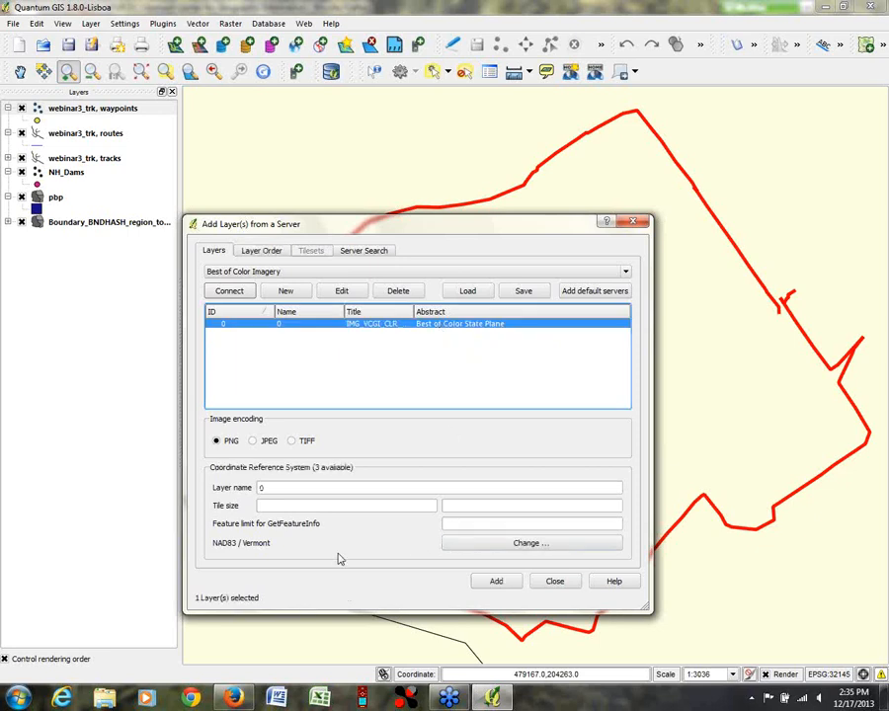
left_click_drag(283, 487, 207, 488)
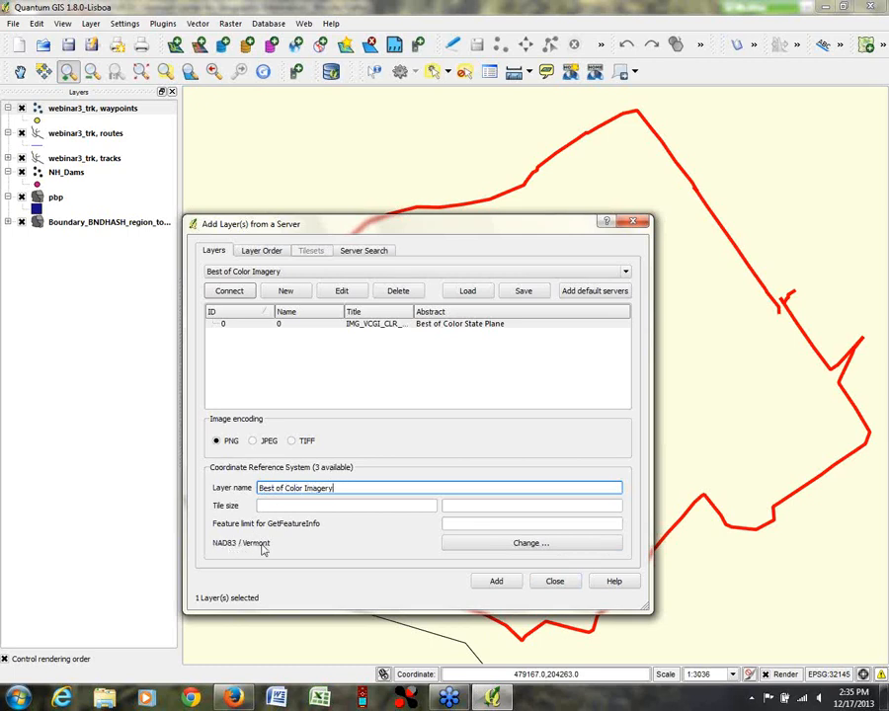
left_click(492, 582)
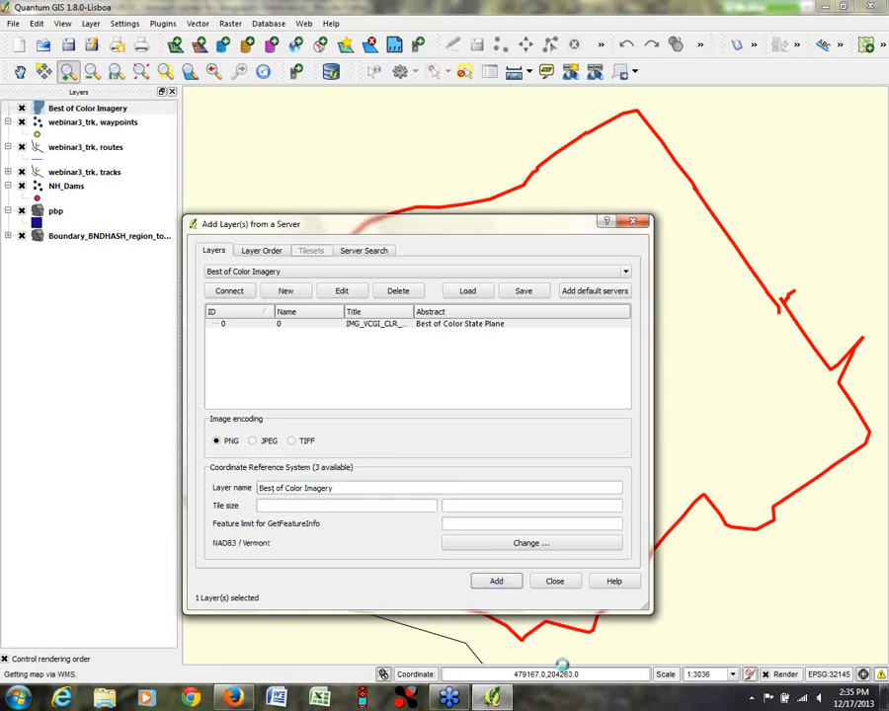
left_click(555, 583)
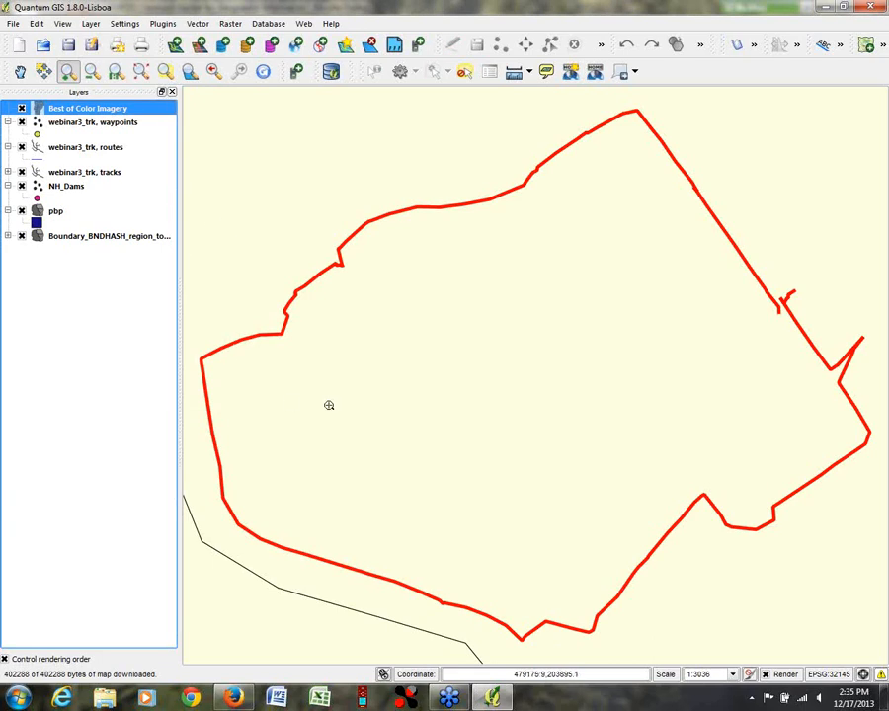
Step: Hide the Boundary_BNDHASH town layer and reorder the layers, with webinar3_trk tracks uppermost and Best of Color Imagery directly below pbp
left_click(21, 236)
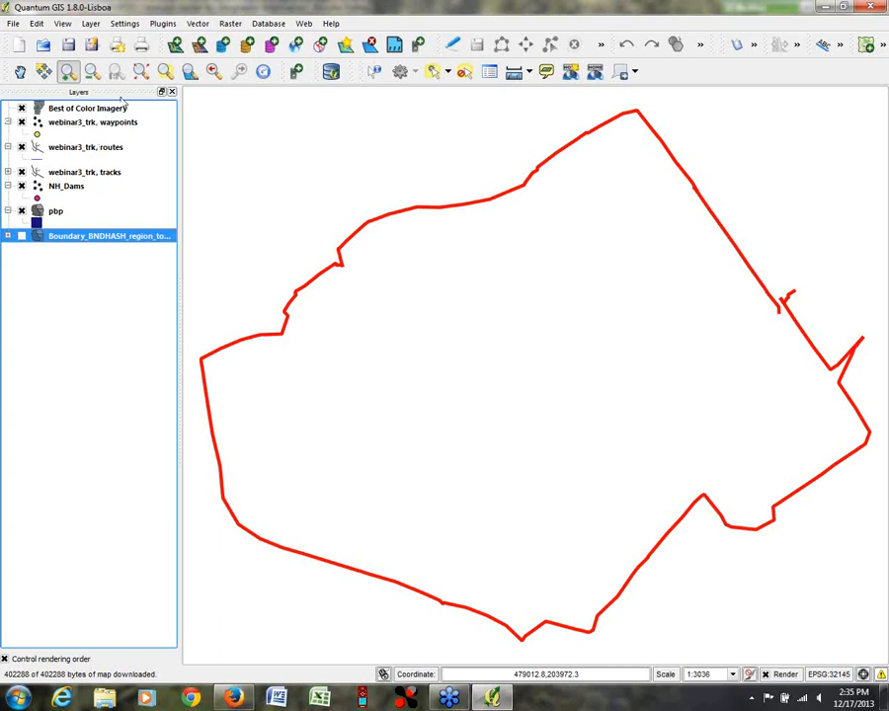
left_click(92, 73)
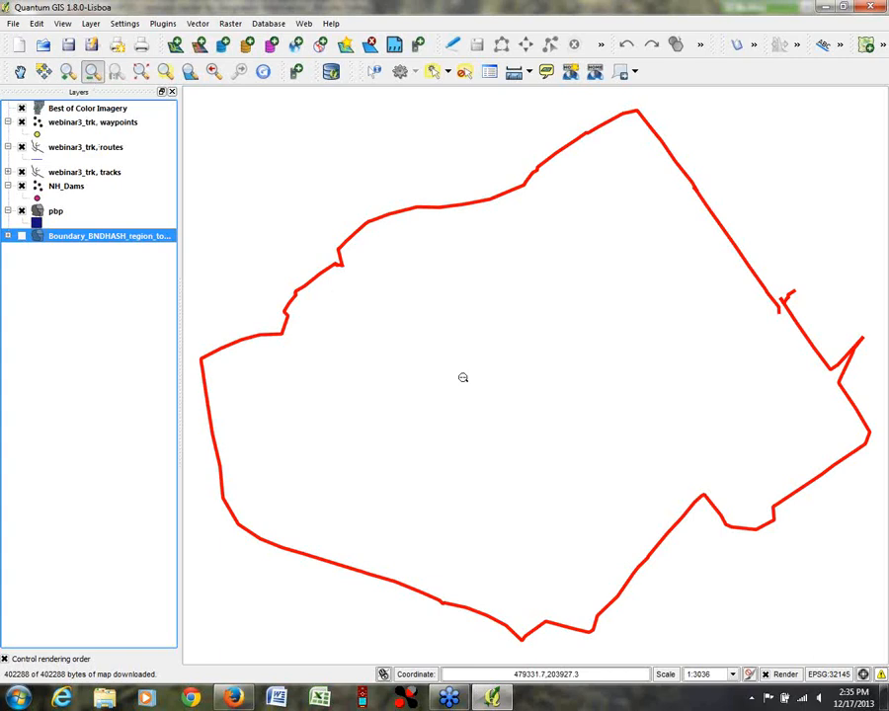
left_click(480, 382)
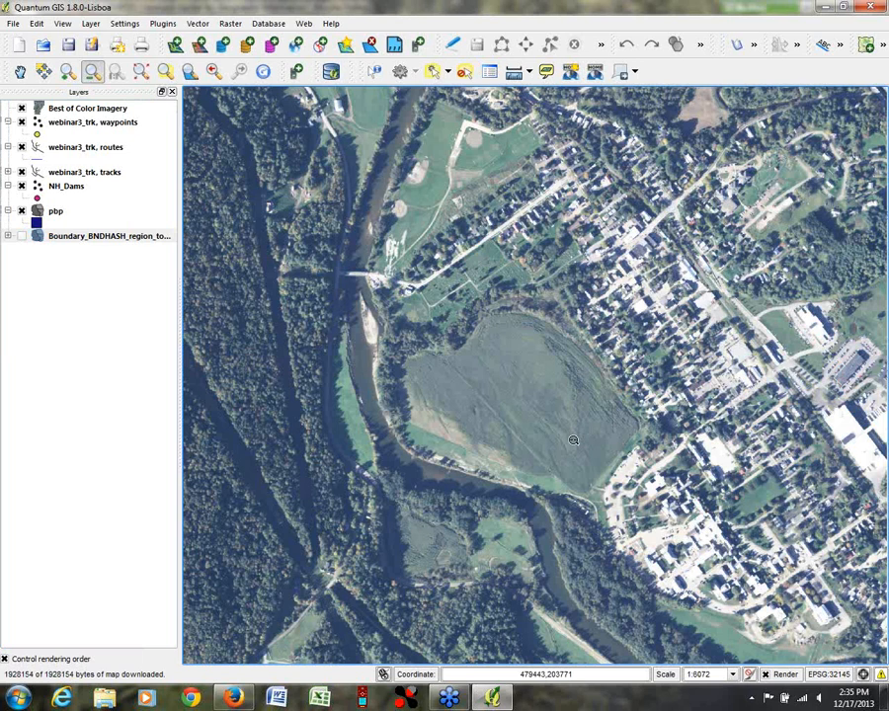
left_click(6, 174)
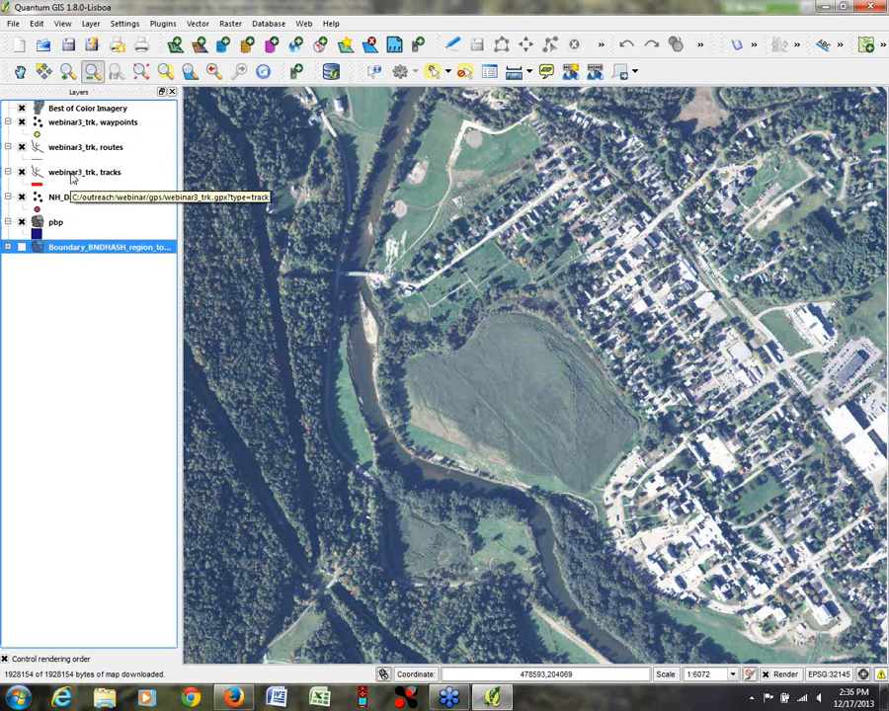
mouse_move(72, 174)
left_mouse_down()
mouse_move(72, 107)
mouse_move(51, 75)
mouse_move(75, 227)
left_mouse_up()
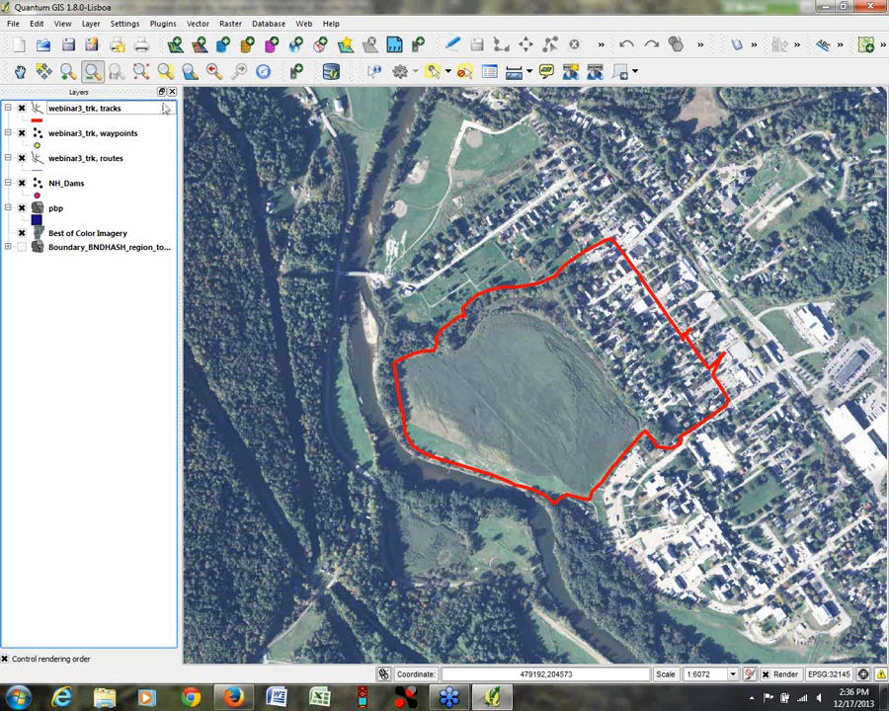
Step: Examine the full map extent and the Best of Color Imagery coverage across Vermont beside the New Hampshire layers
left_click(141, 71)
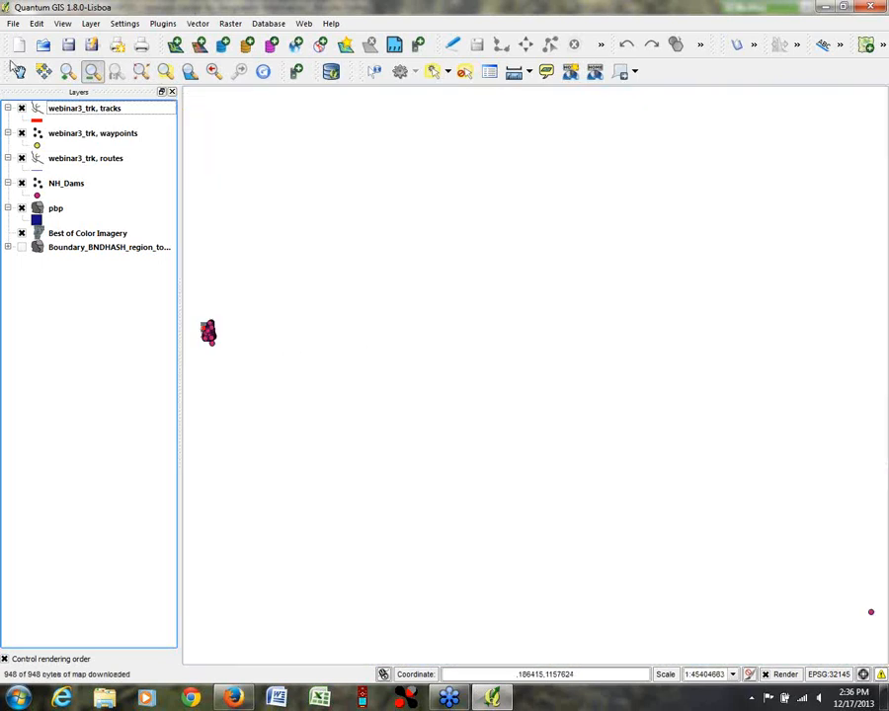
left_click(67, 71)
left_click_drag(194, 317, 222, 348)
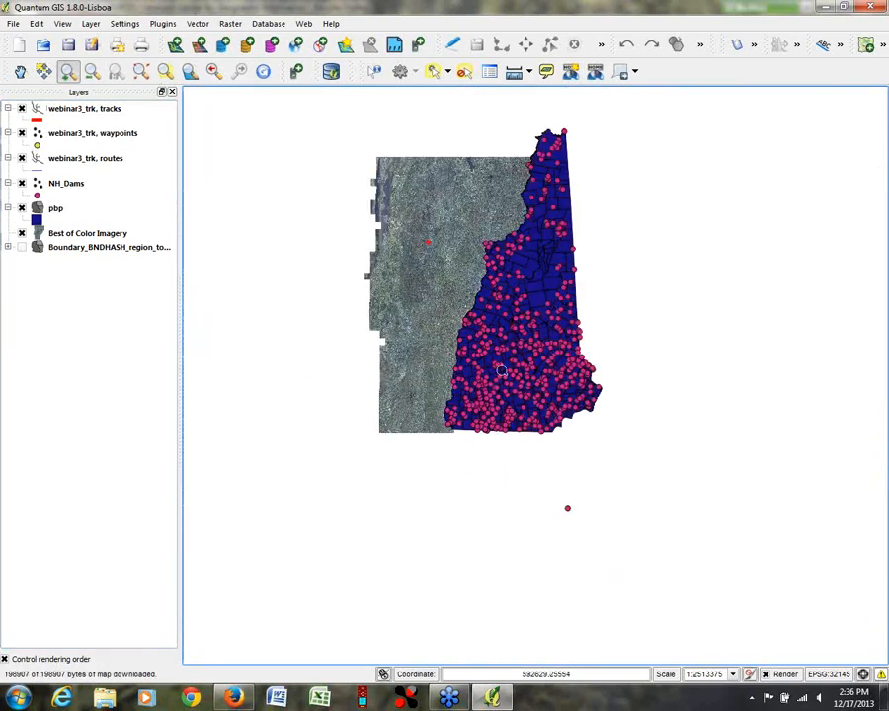
left_click_drag(353, 132, 543, 452)
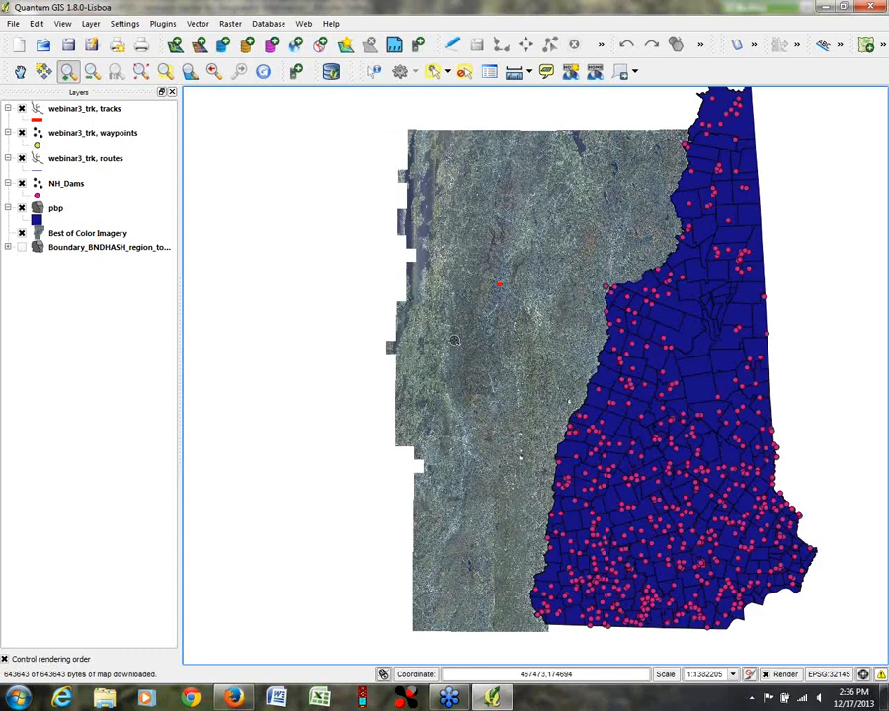
left_click(92, 72)
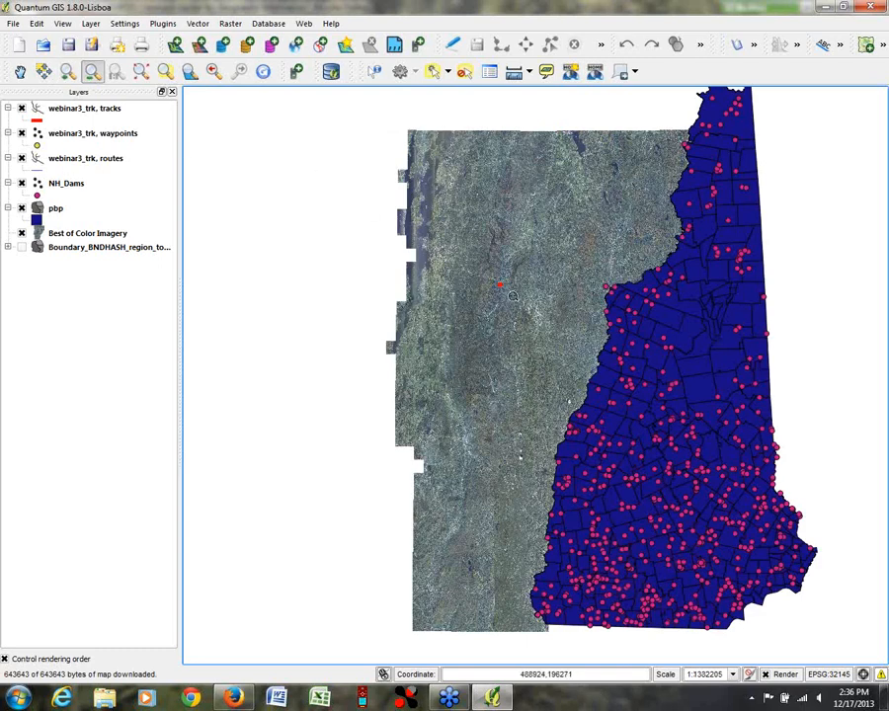
left_click(498, 283)
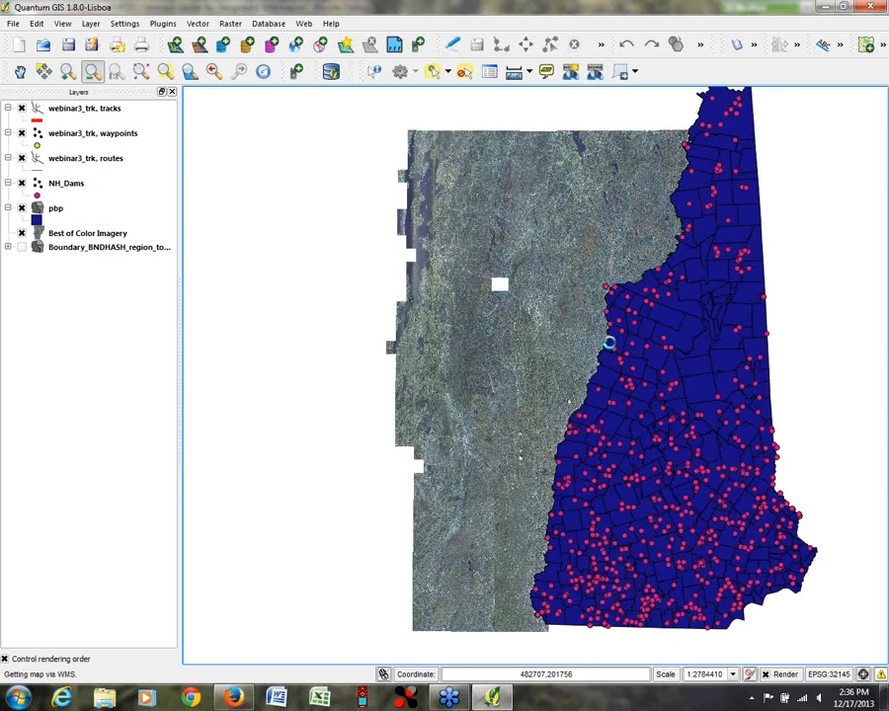
Step: Examine the red GPS track over the color imagery at close range, down to its stretch along the town streets
left_click(67, 71)
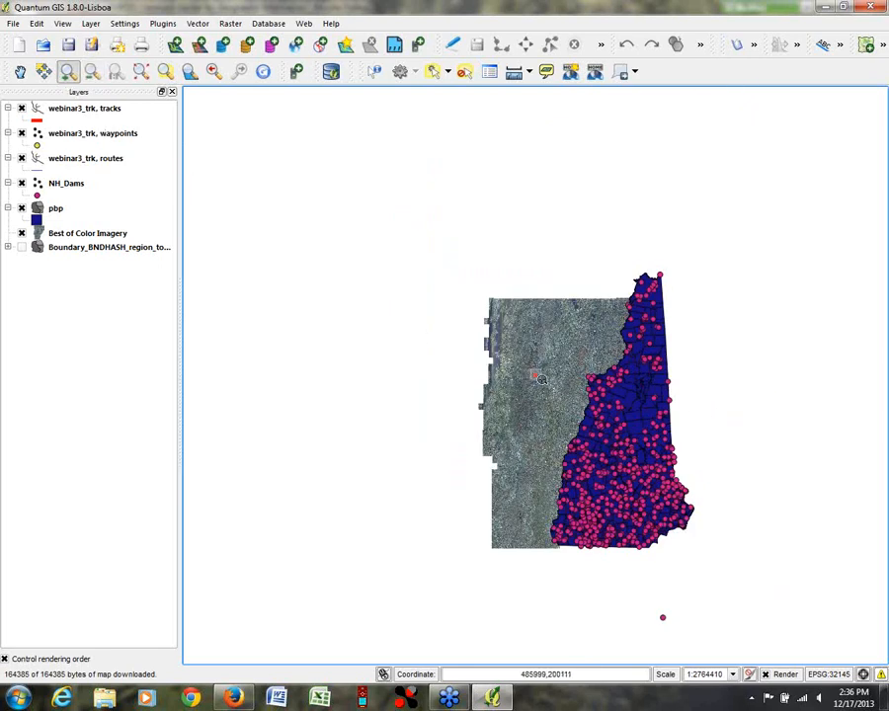
left_click_drag(527, 369, 543, 383)
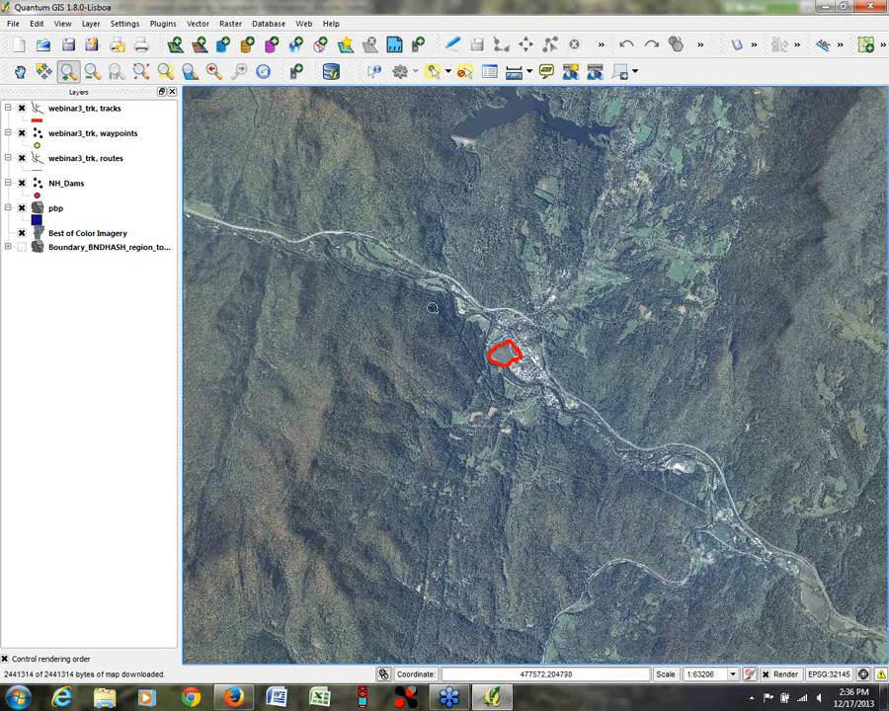
left_click_drag(452, 304, 563, 399)
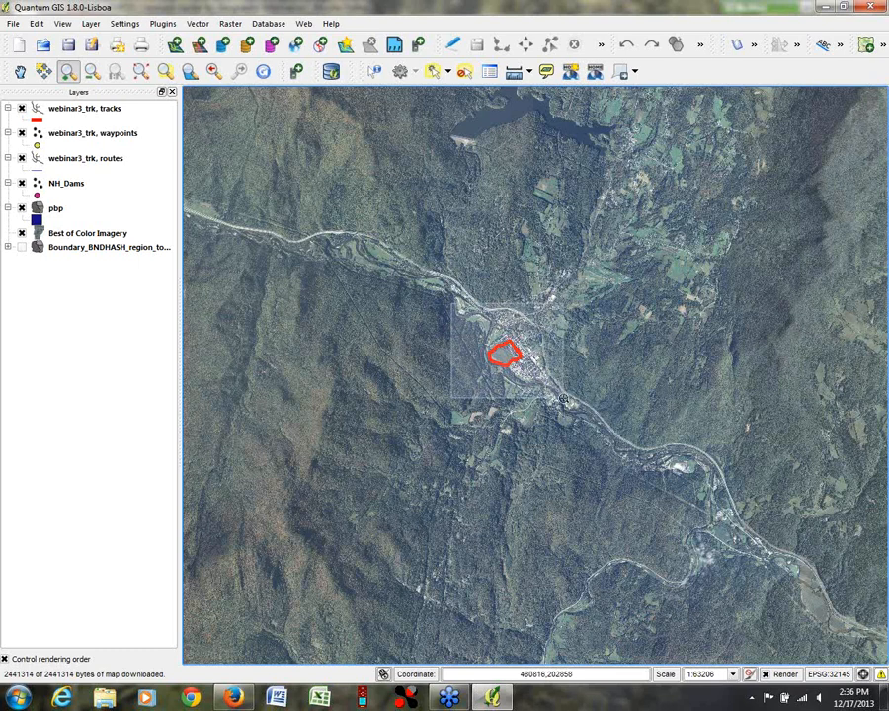
left_click_drag(563, 399, 563, 399)
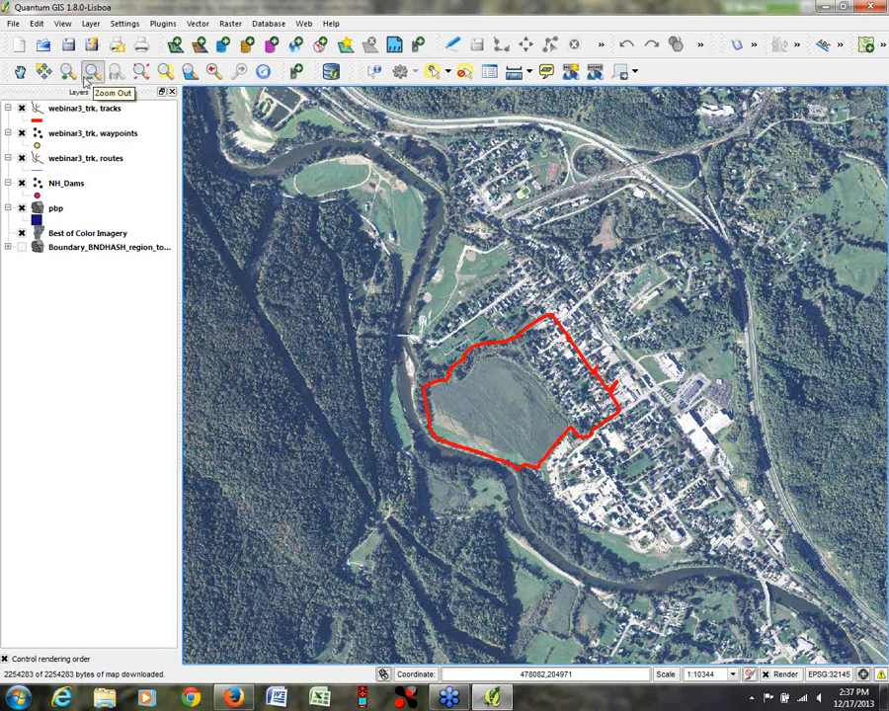
left_click(67, 71)
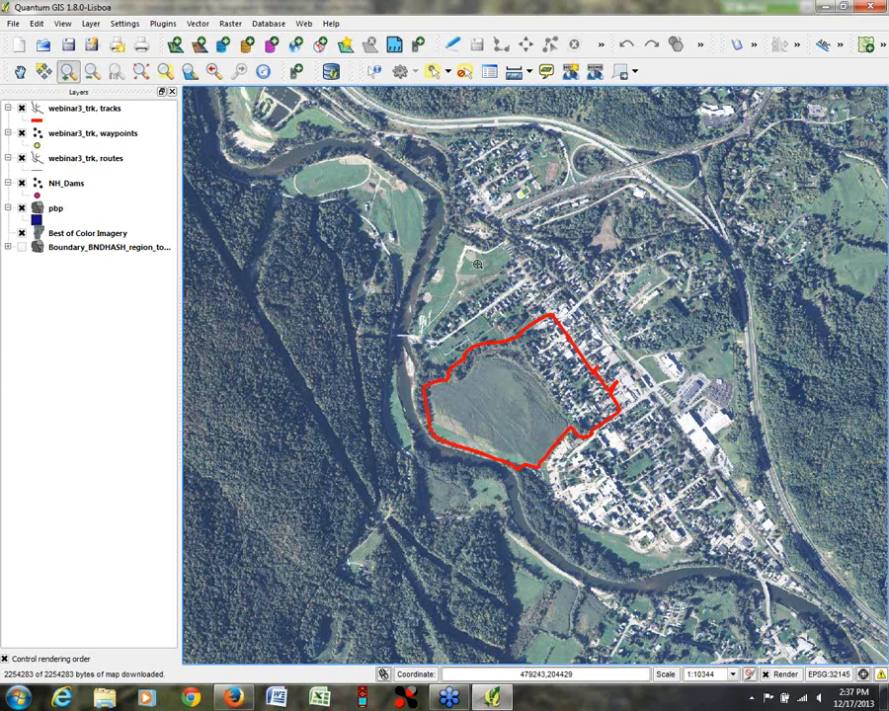
left_click_drag(466, 259, 649, 454)
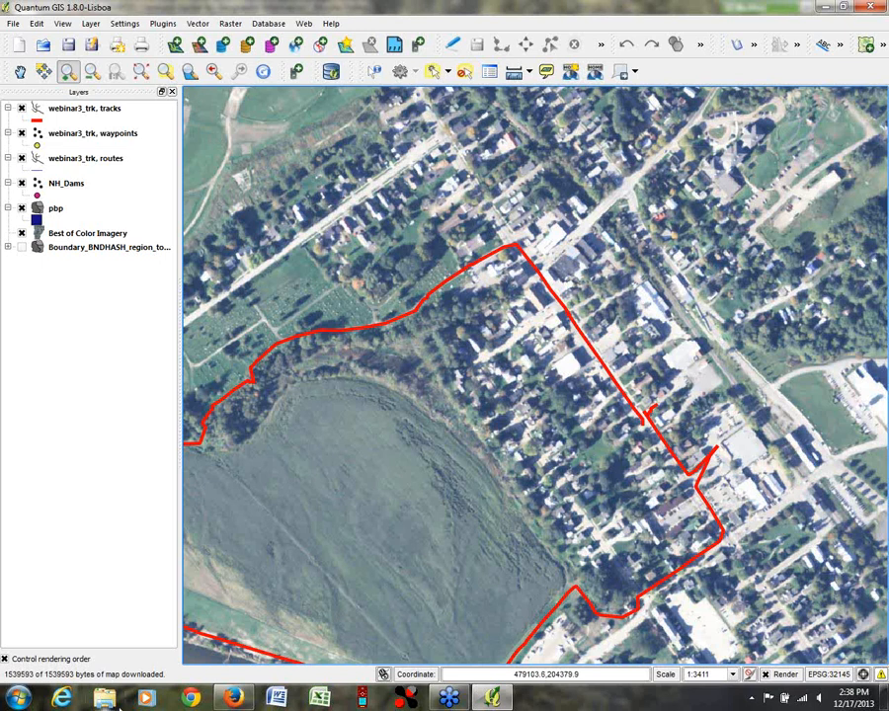
Step: Switch to Firefox and open the Map Services page of the Vermont Center for Geographic Information site
left_click(233, 698)
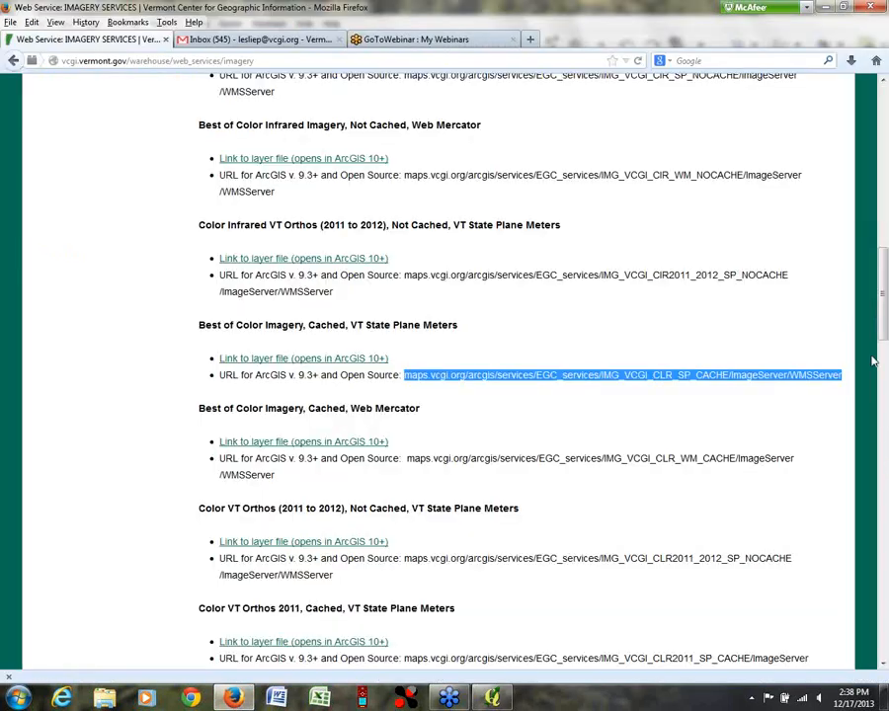
left_click(884, 84)
left_click_drag(884, 84, 884, 84)
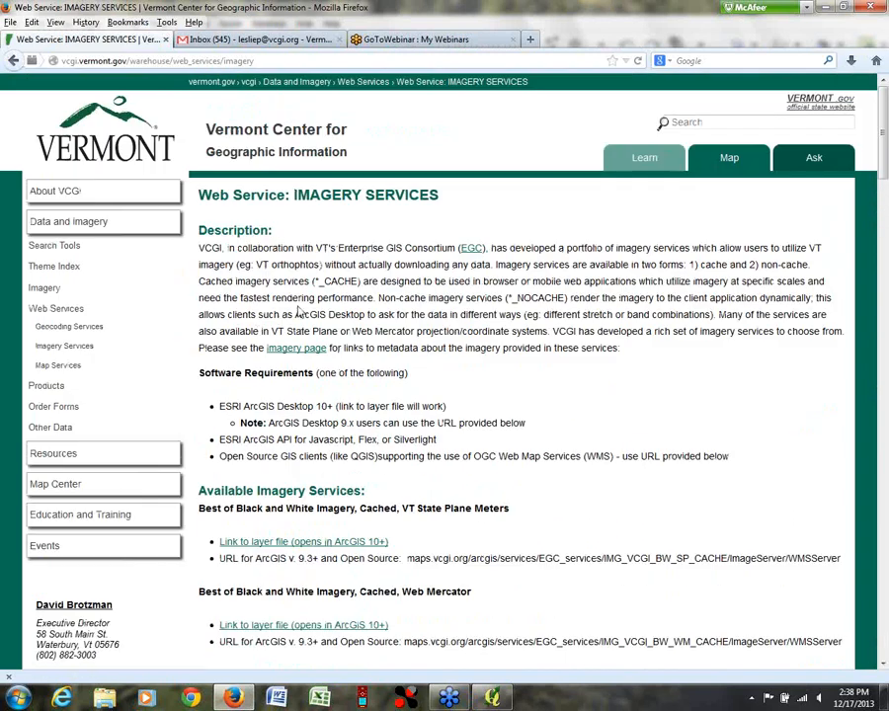
left_click(59, 367)
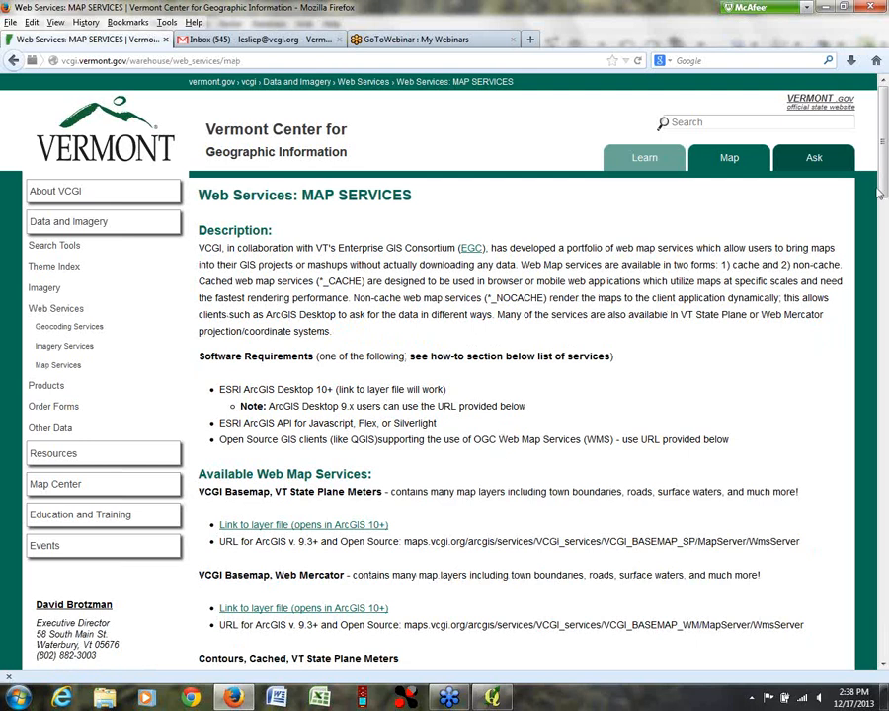
Step: Review the available web map services and copy the open-source URL of VCGI Basemap, VT State Plane Meters
left_click_drag(886, 175, 886, 237)
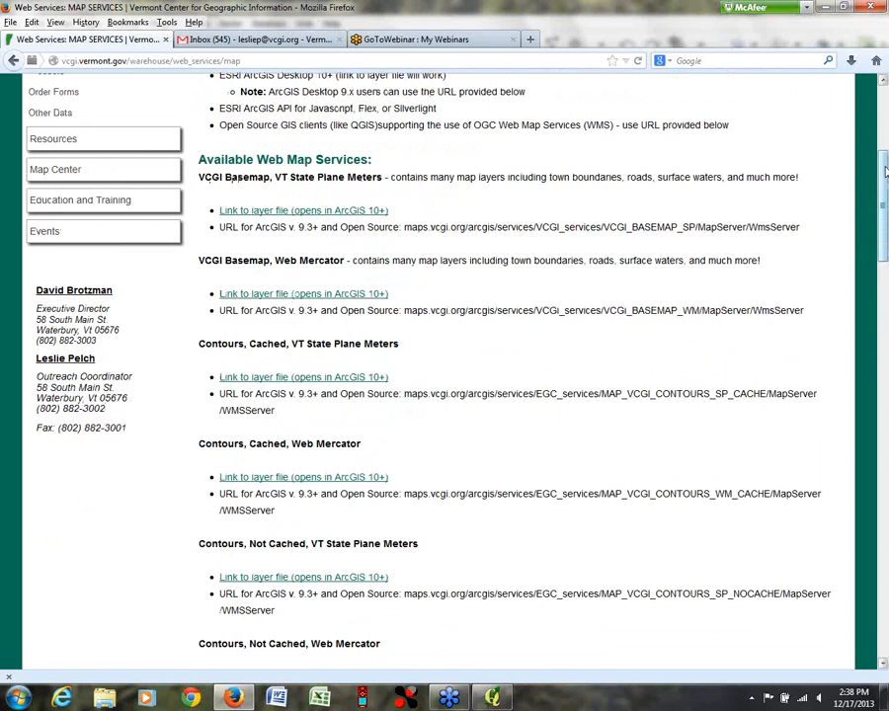
left_click_drag(886, 171, 886, 174)
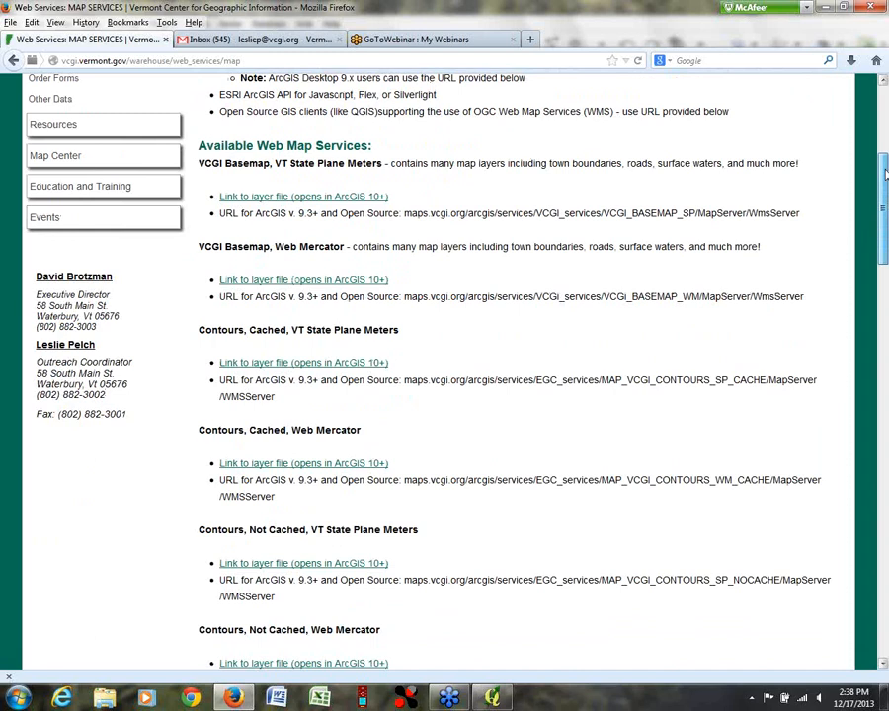
left_click_drag(886, 174, 884, 267)
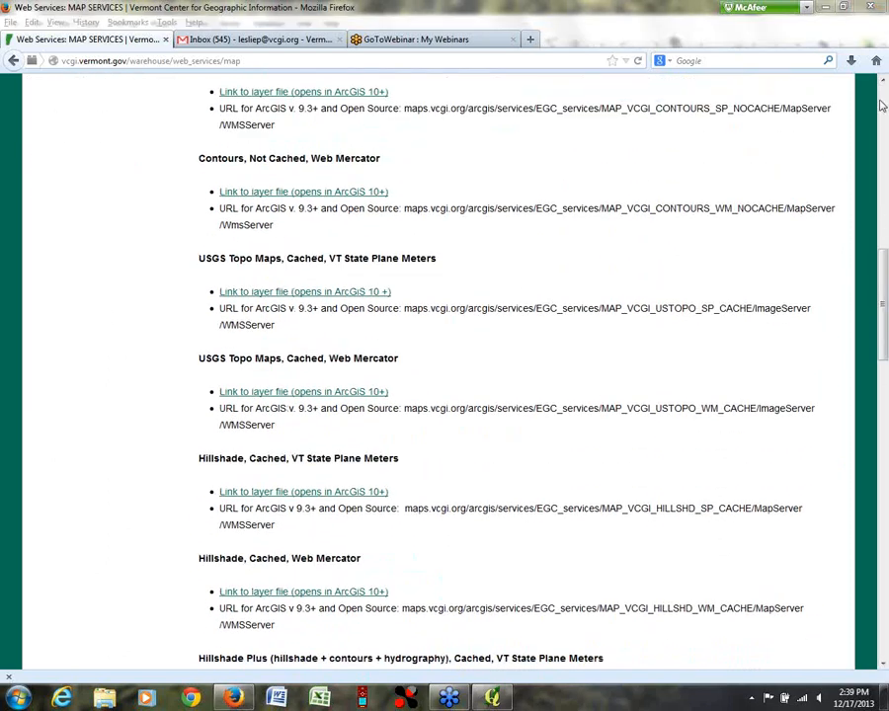
left_click_drag(886, 323, 886, 219)
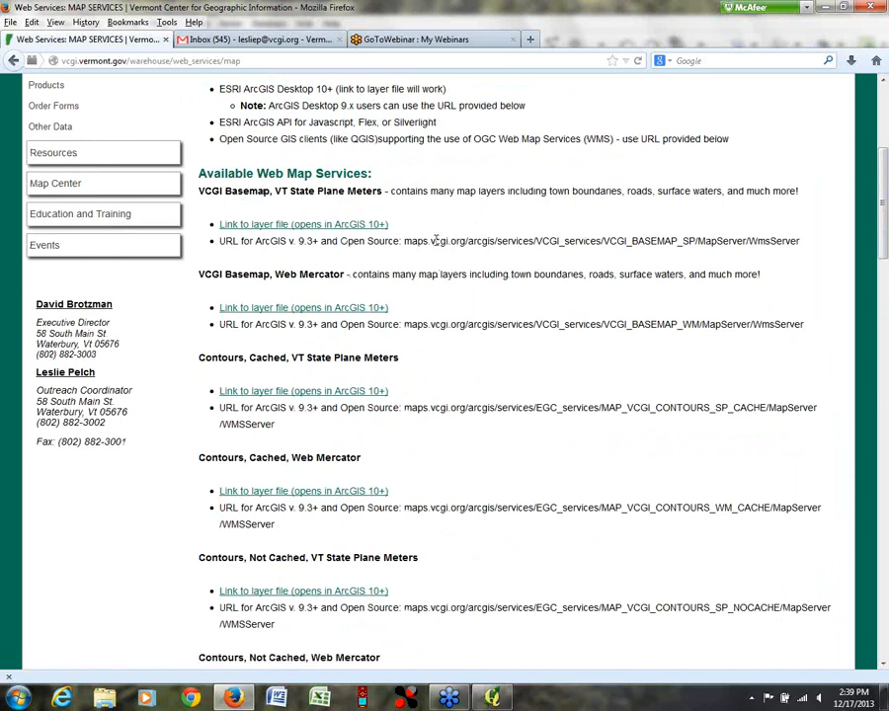
left_click_drag(406, 242, 804, 247)
right_click(616, 241)
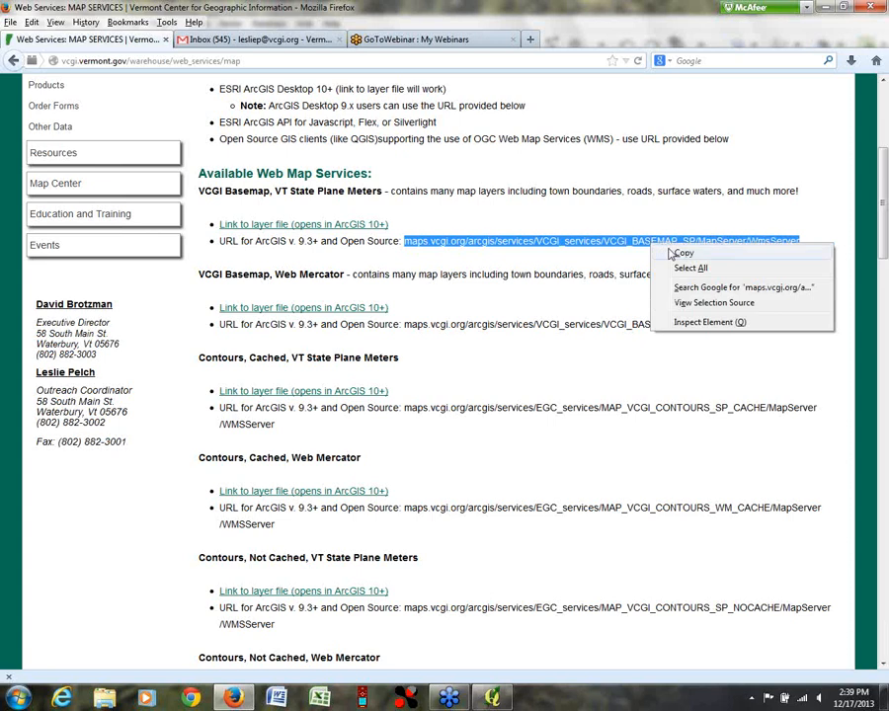
left_click(710, 254)
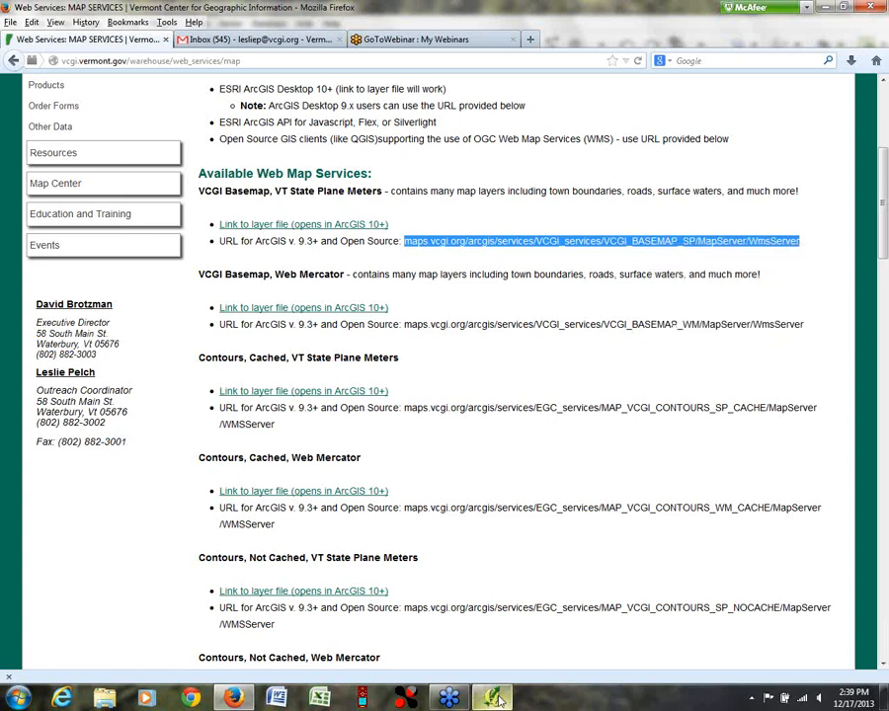
key("alt+Tab")
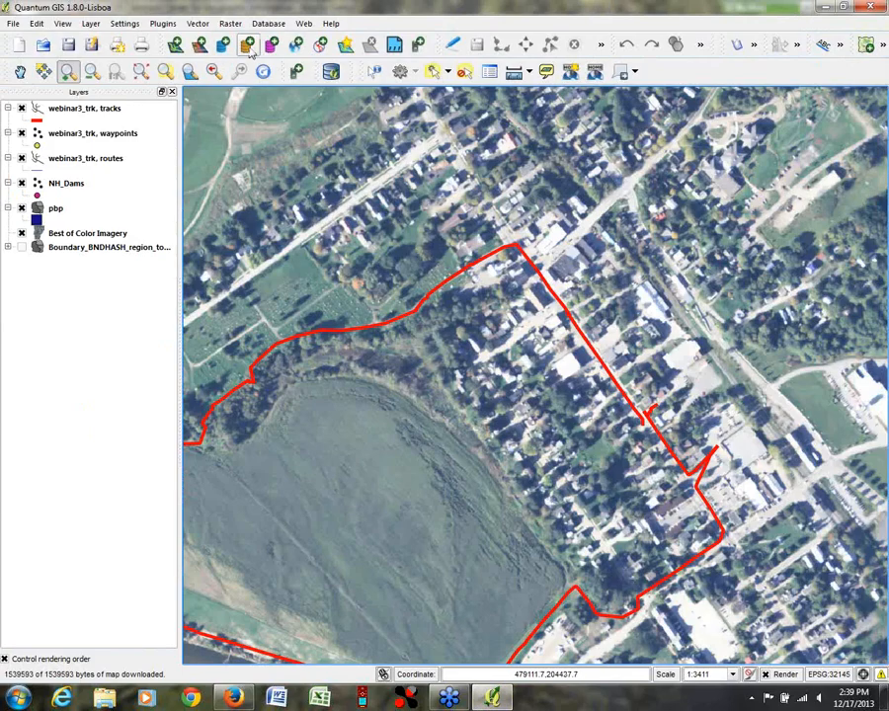
left_click(296, 46)
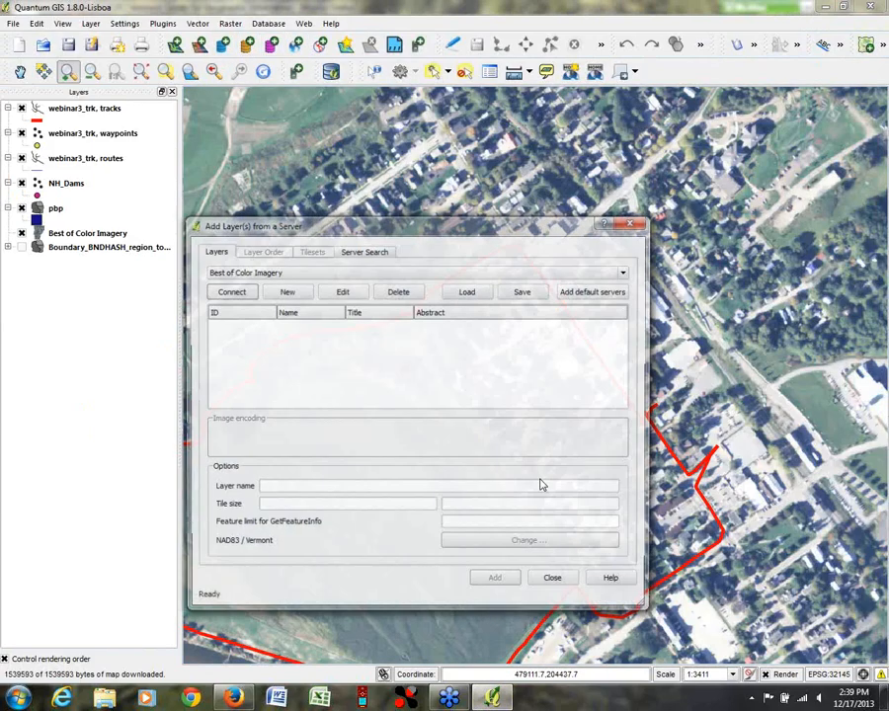
left_click(287, 292)
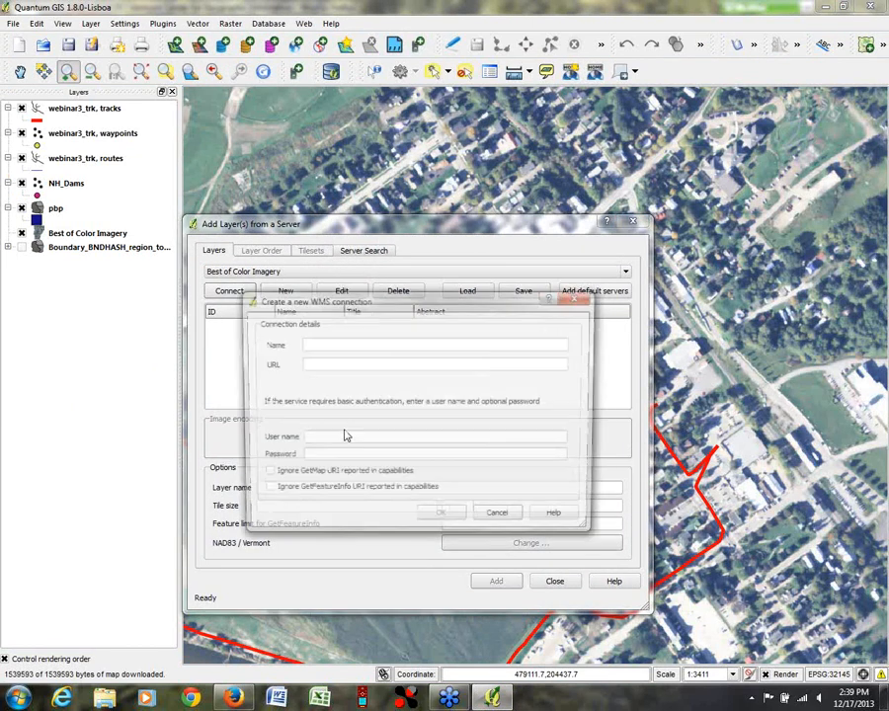
left_click(312, 364)
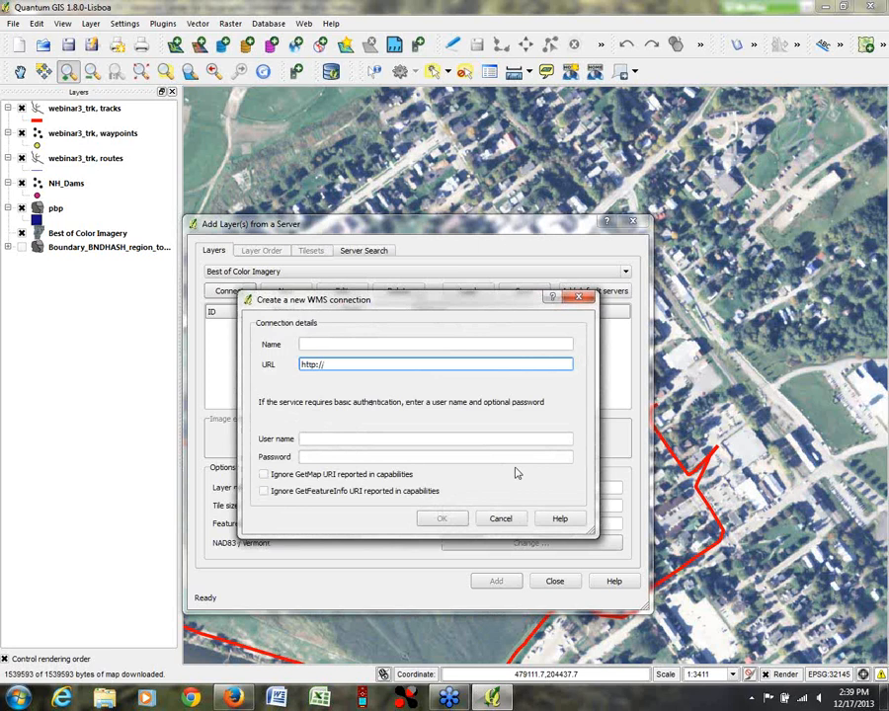
key("ctrl+v")
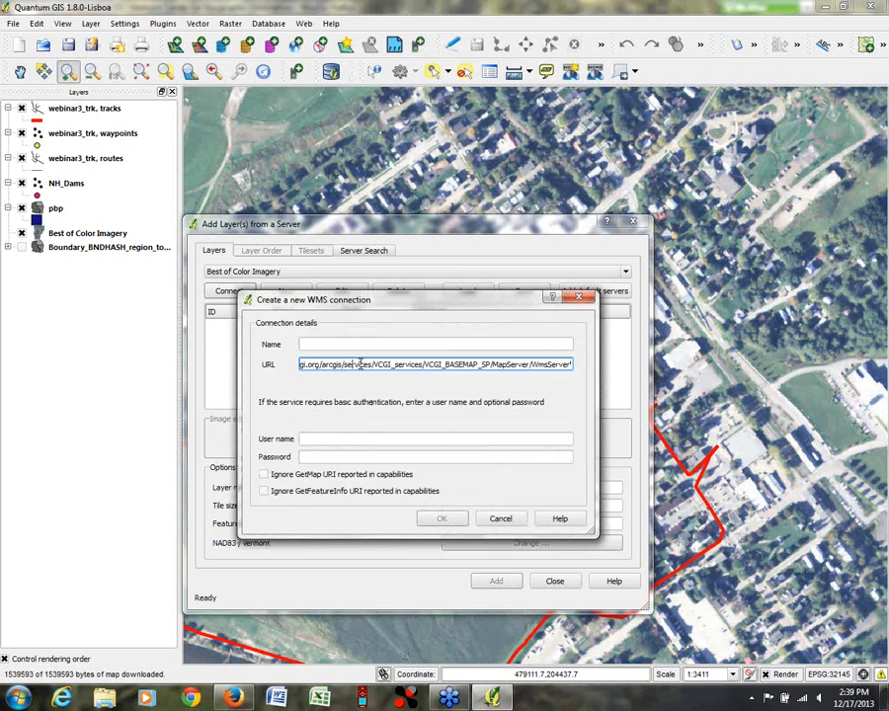
key("Left")
key("Left")
key("Left")
key("Left")
key("Left")
key("Left")
key("Left")
key("Left")
key("Left")
key("Left")
key("Left")
key("Left")
key("Left")
key("Left")
key("Left")
key("Left")
key("Left")
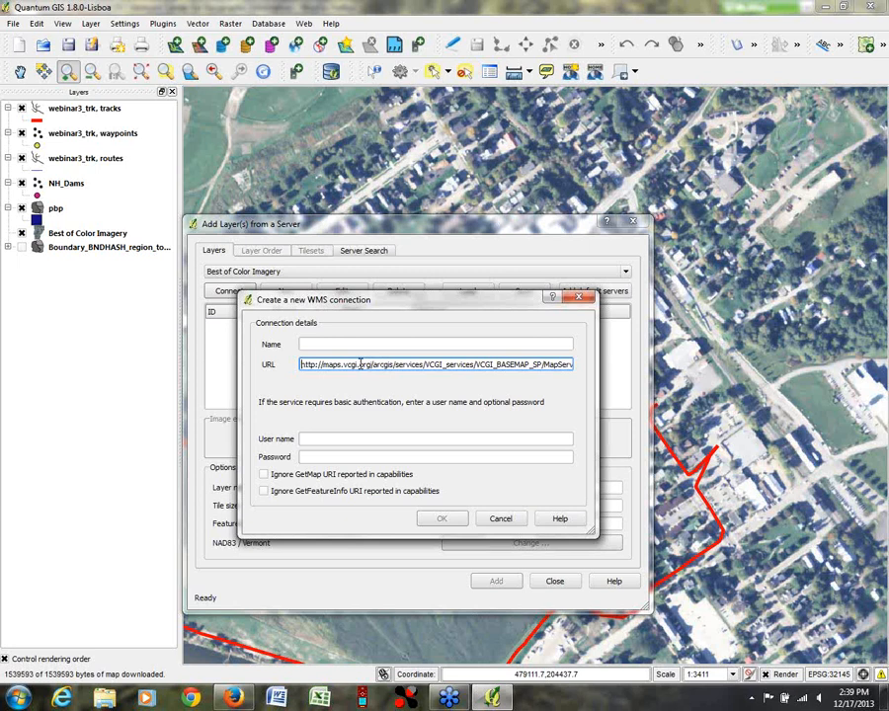
Step: Name the new WMS connection basemap and save it, overwriting the existing connection of that name
left_click(377, 342)
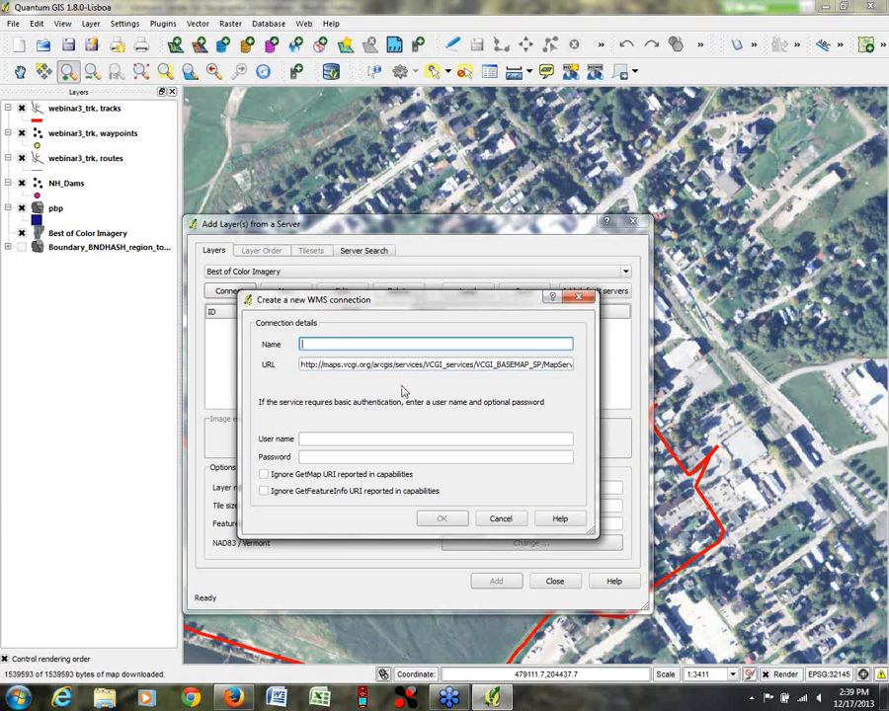
type("basemap")
left_click(442, 522)
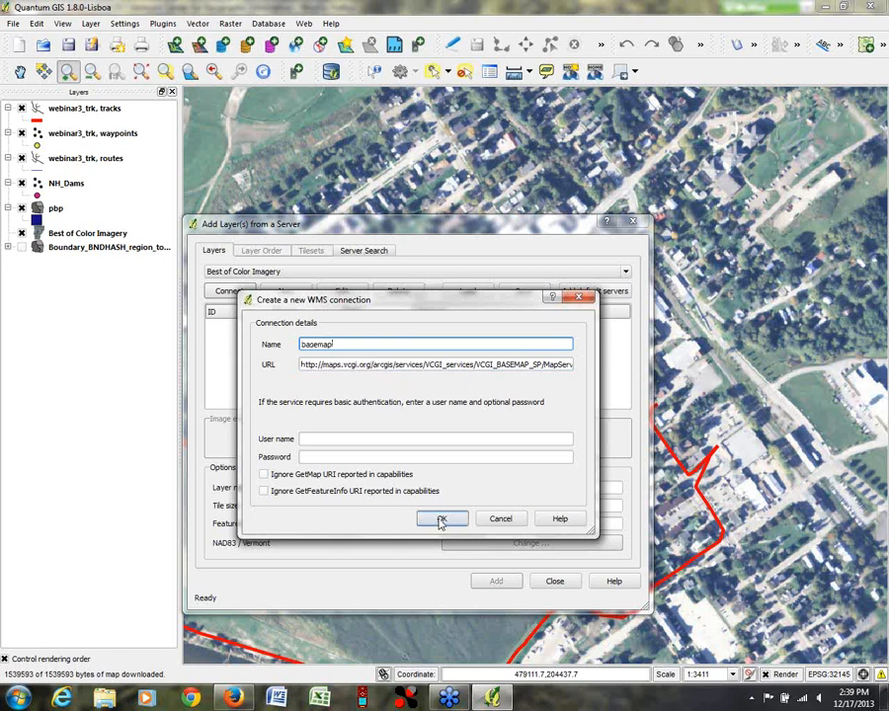
left_click(442, 521)
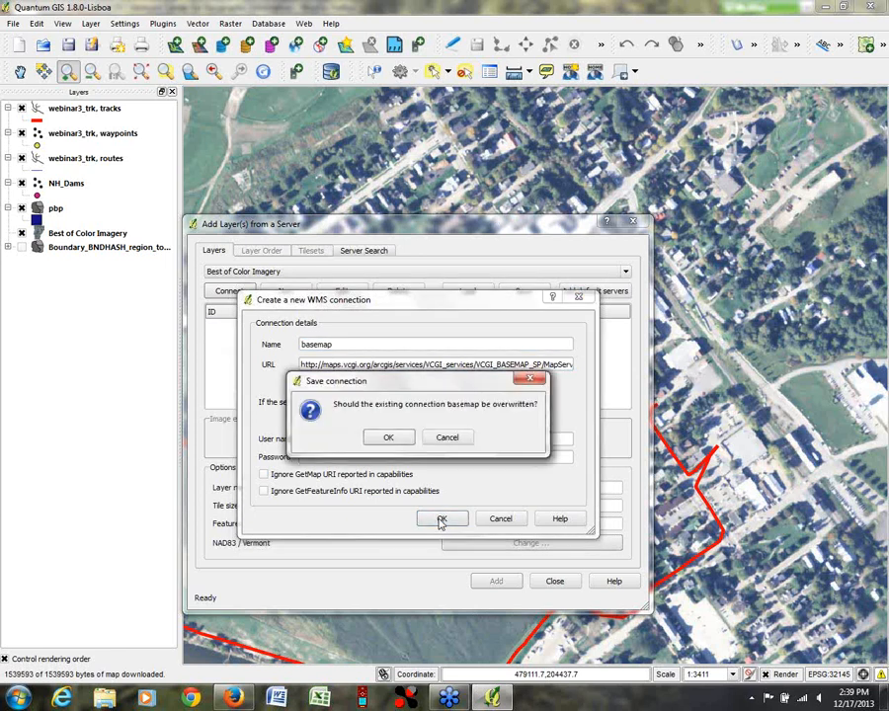
left_click(390, 436)
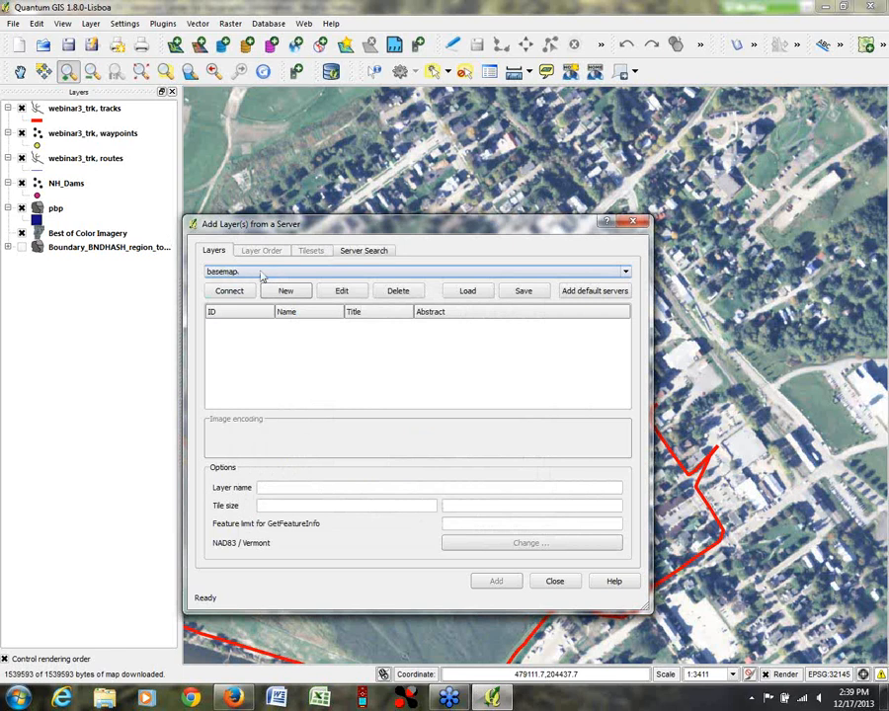
Step: Connect to the basemap server and expand its Surface Waters group with the Streams and Rivers and Lakes and Ponds subgroups
left_click(231, 291)
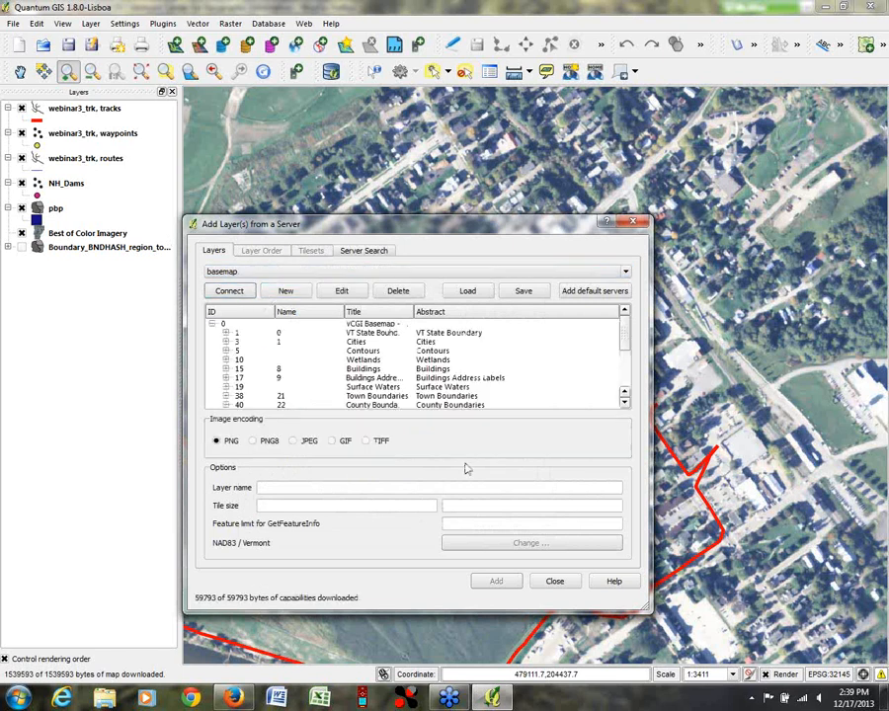
mouse_move(625, 339)
left_mouse_down()
mouse_move(626, 373)
mouse_move(625, 324)
left_mouse_up()
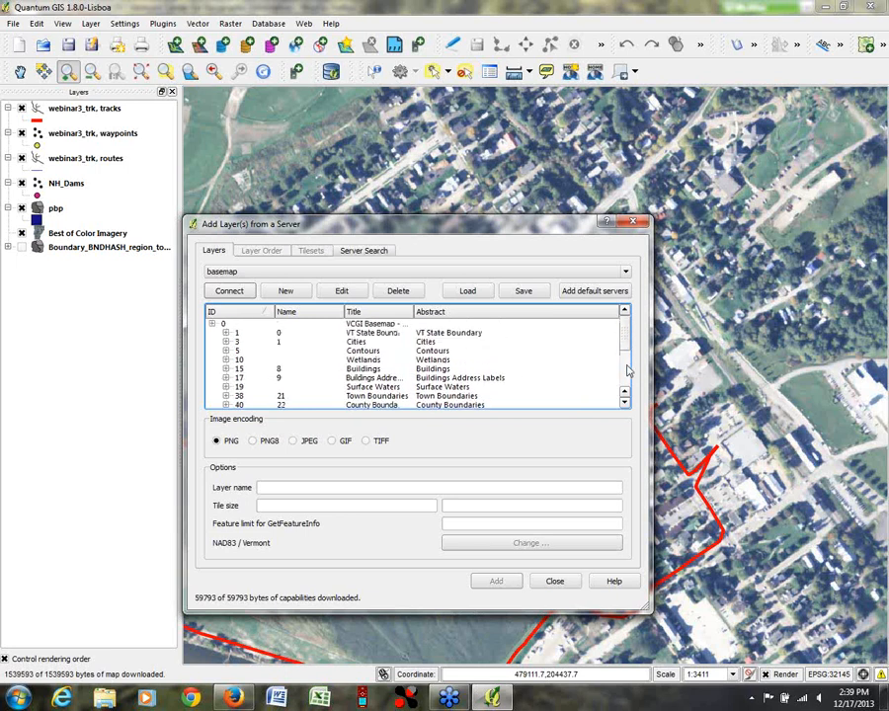
left_click(226, 387)
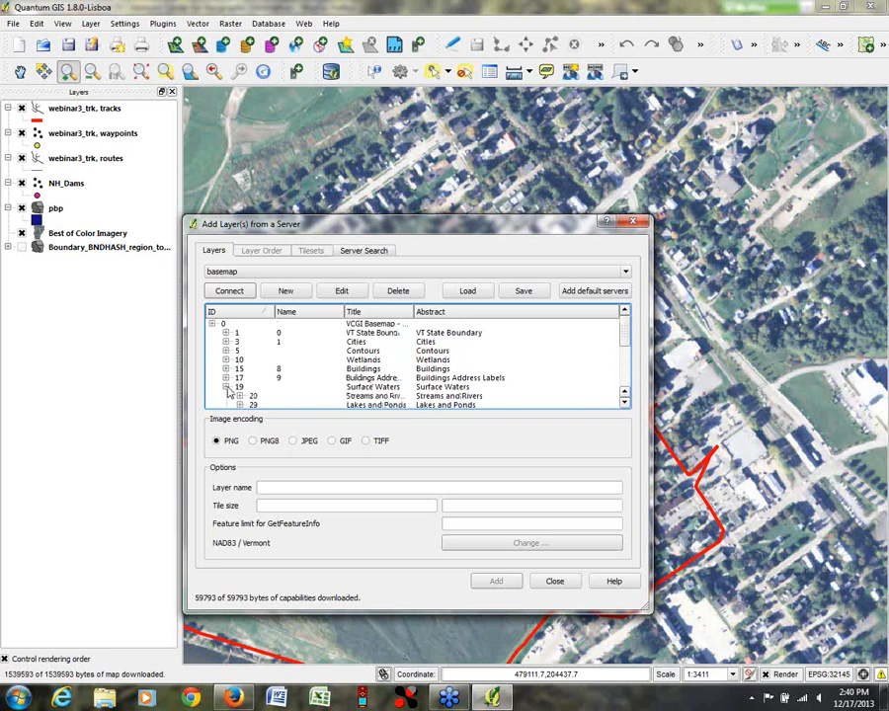
left_click_drag(630, 338, 631, 344)
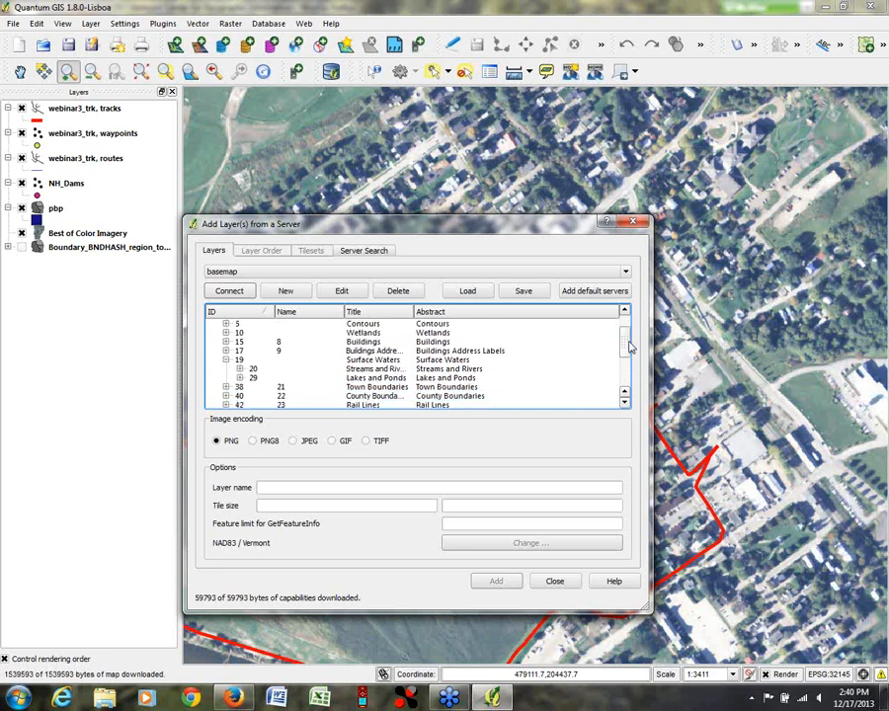
left_click(239, 370)
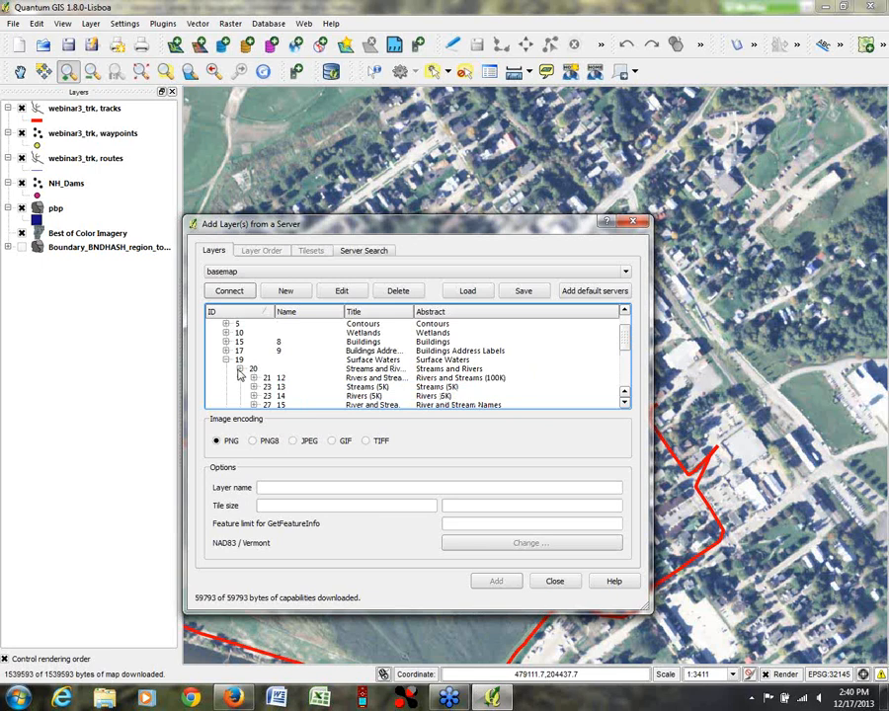
left_click_drag(625, 339, 624, 354)
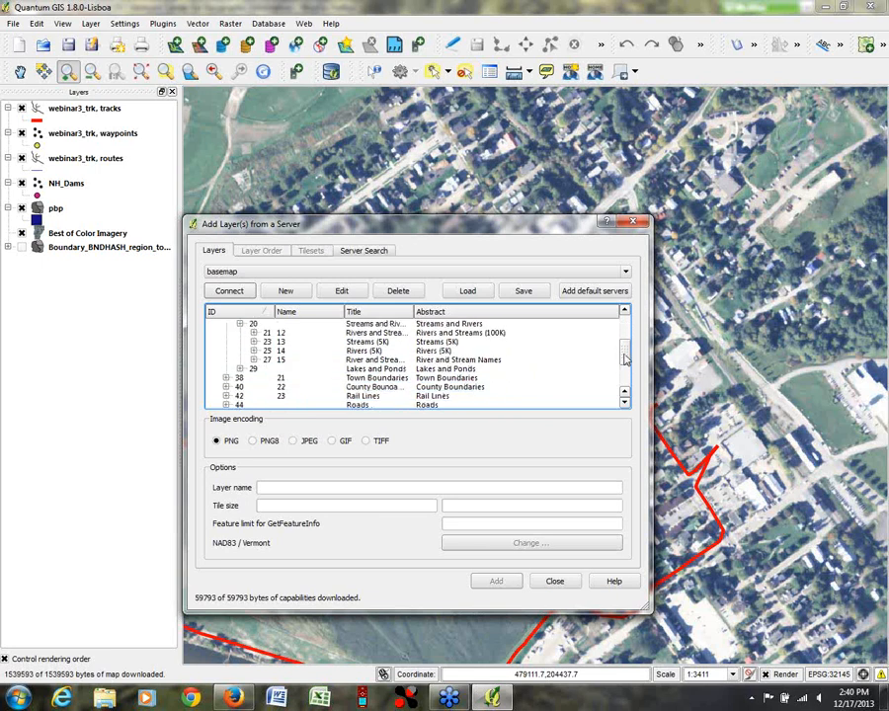
left_click(239, 368)
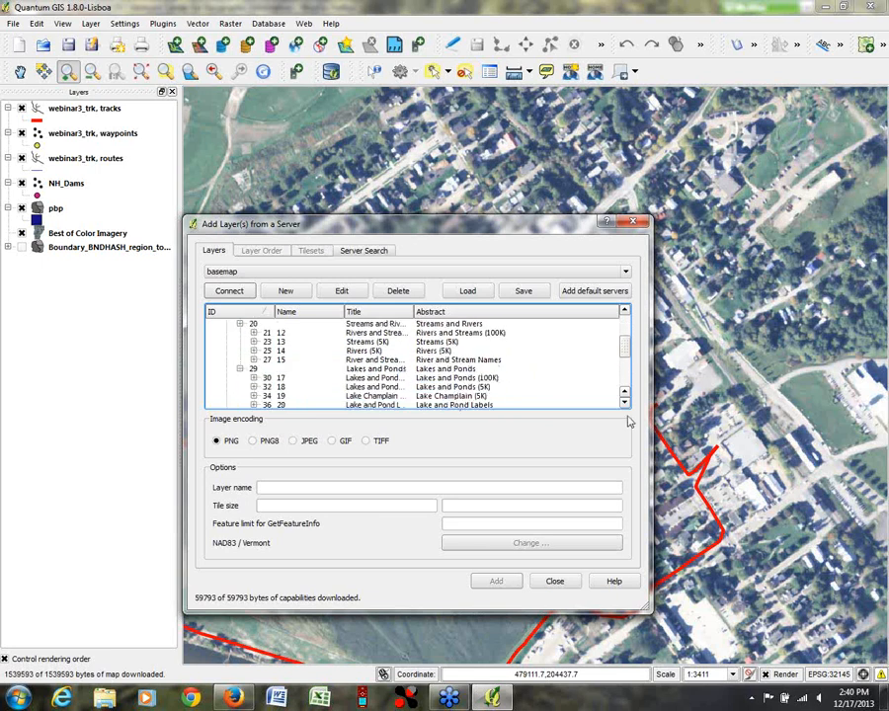
Step: Expand the Roads group and review the full list of layers offered by the basemap service
mouse_move(630, 345)
left_mouse_down()
mouse_move(625, 362)
mouse_move(626, 337)
mouse_move(628, 364)
left_mouse_up()
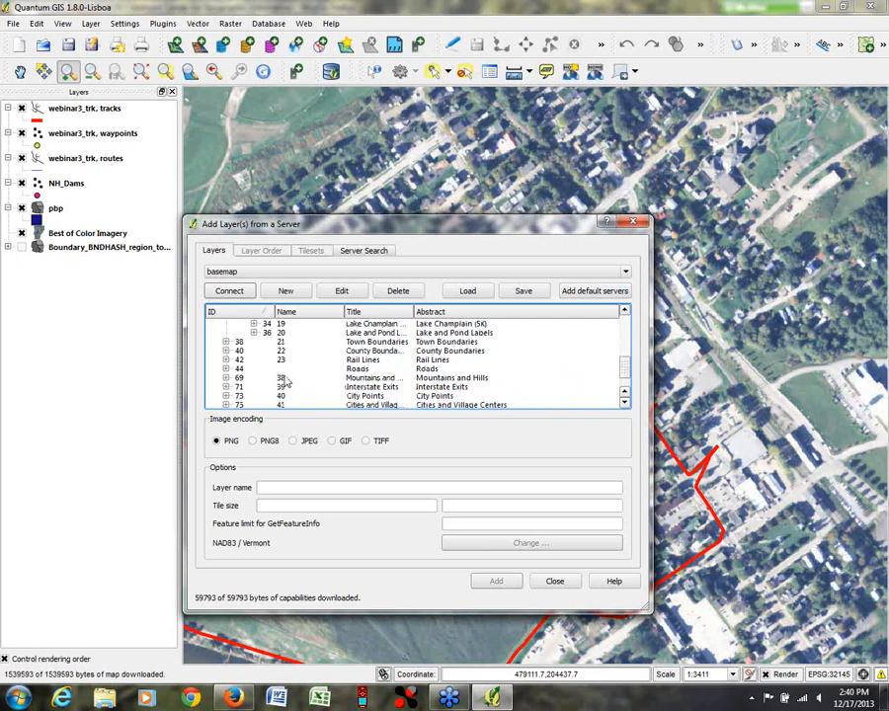
left_click(227, 368)
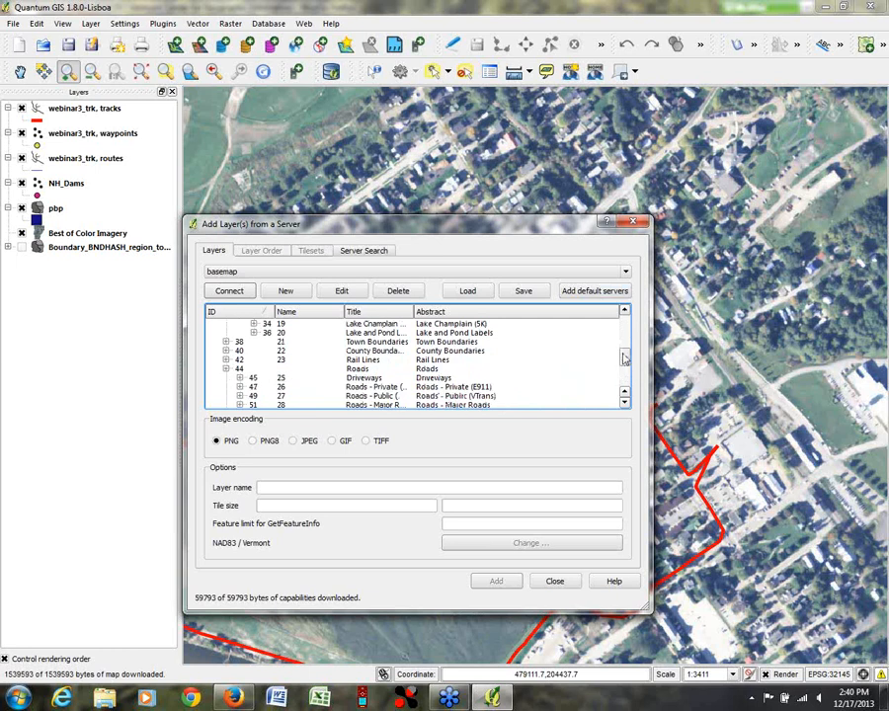
left_click_drag(625, 359, 626, 331)
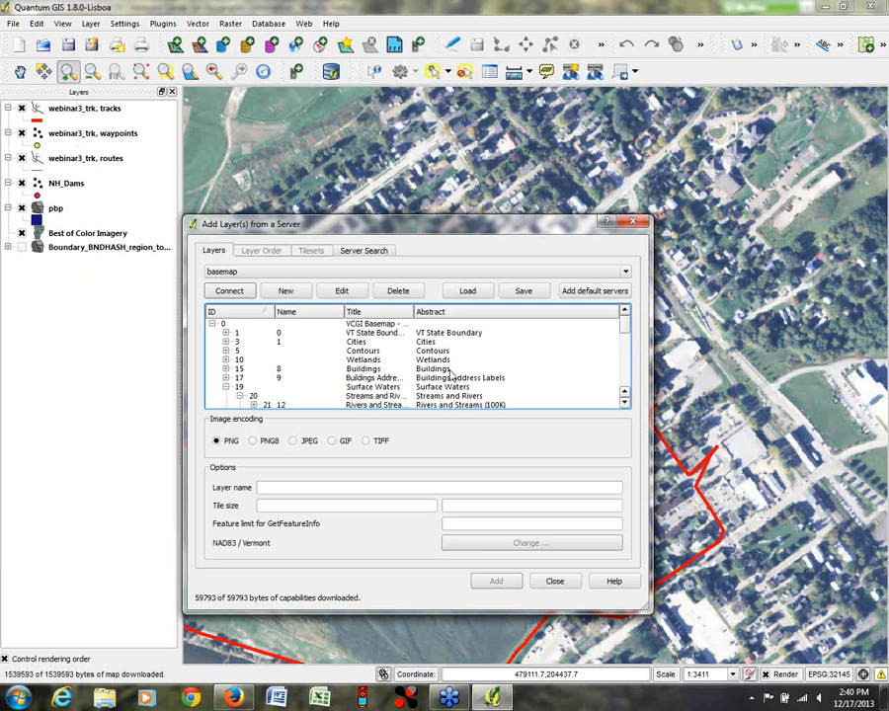
scroll(627, 333, "down", 2)
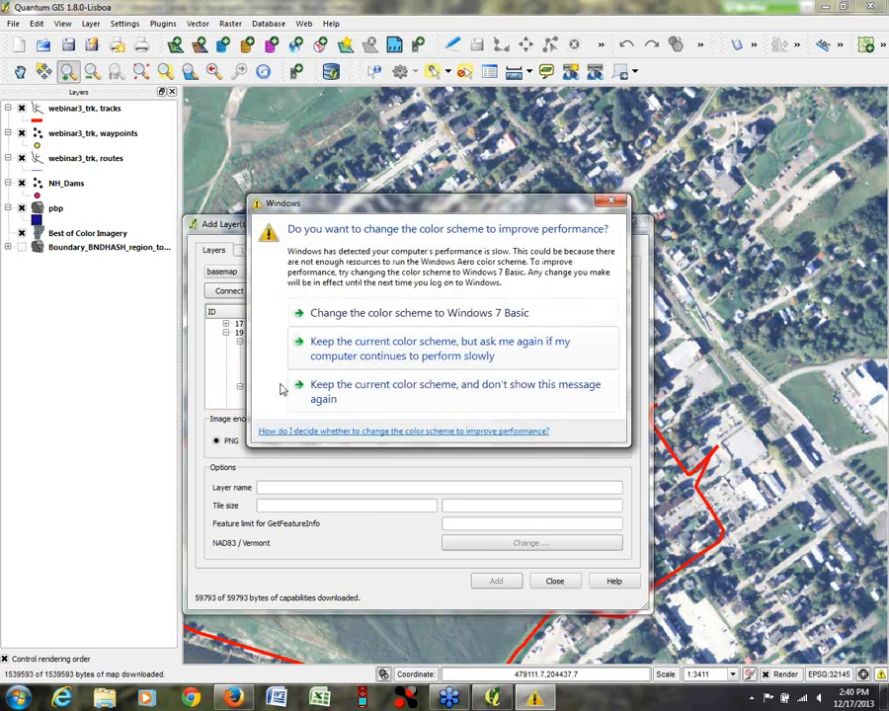
left_click(286, 387)
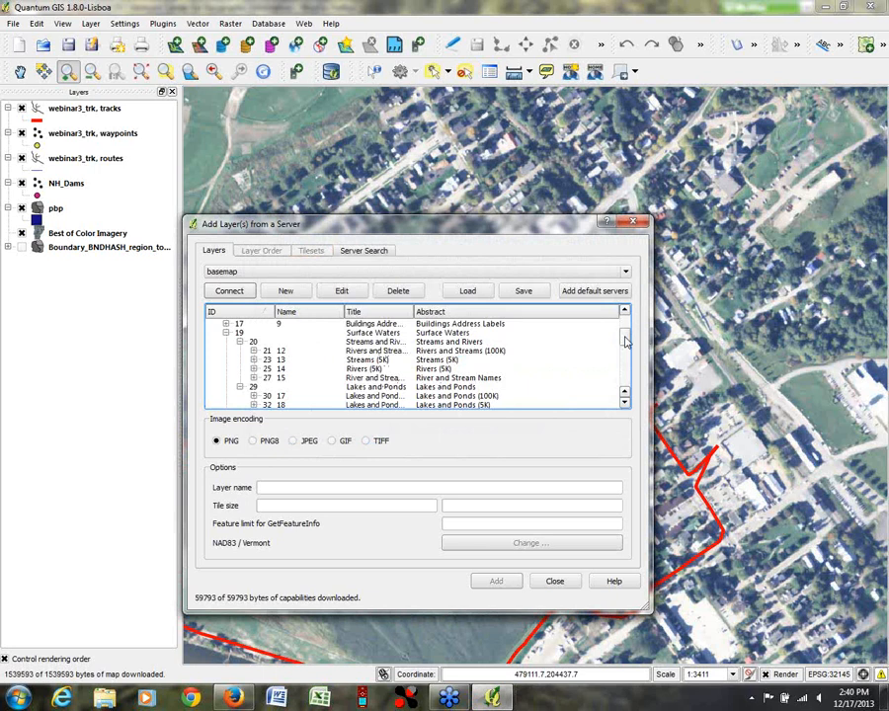
left_click_drag(623, 343, 532, 386)
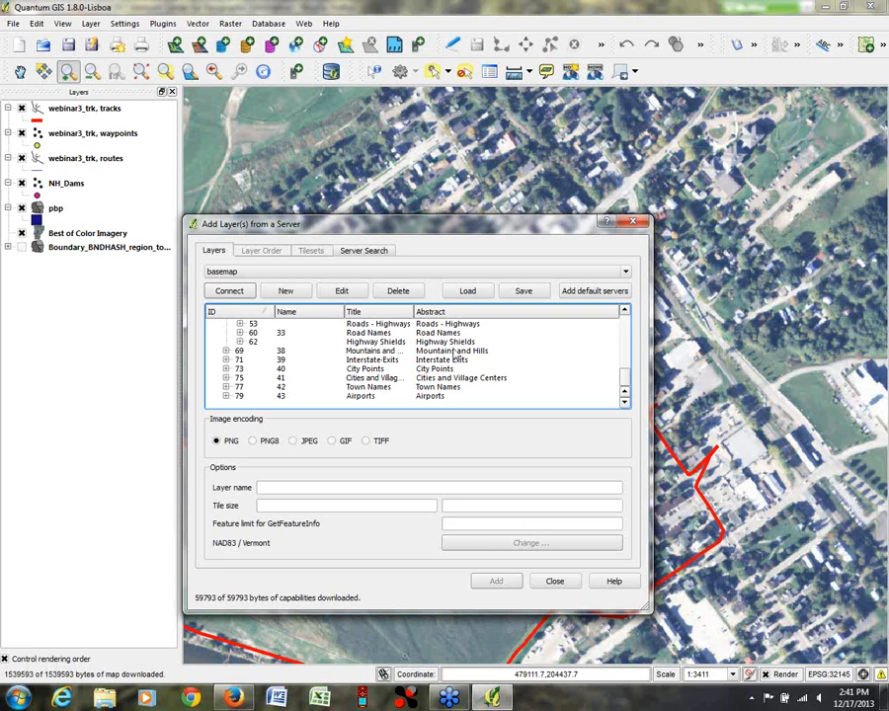
left_click_drag(626, 378, 629, 314)
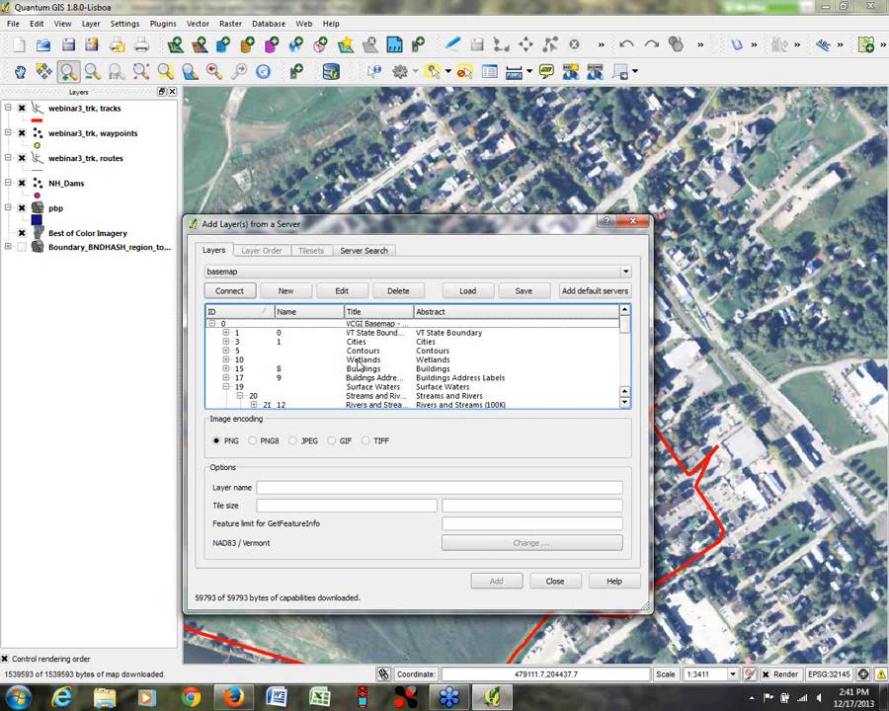
Step: Expand the Wetlands group and select only its VT Significant Wetlands Inventory layer
left_click(366, 361)
left_click(226, 361)
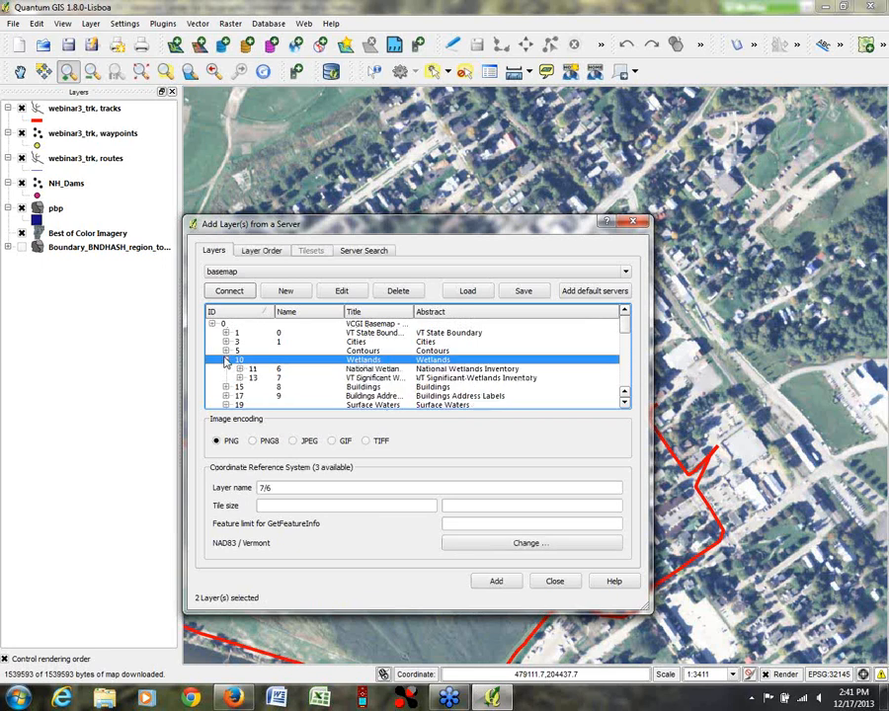
double_click(372, 361)
left_click(226, 361)
left_click(256, 379)
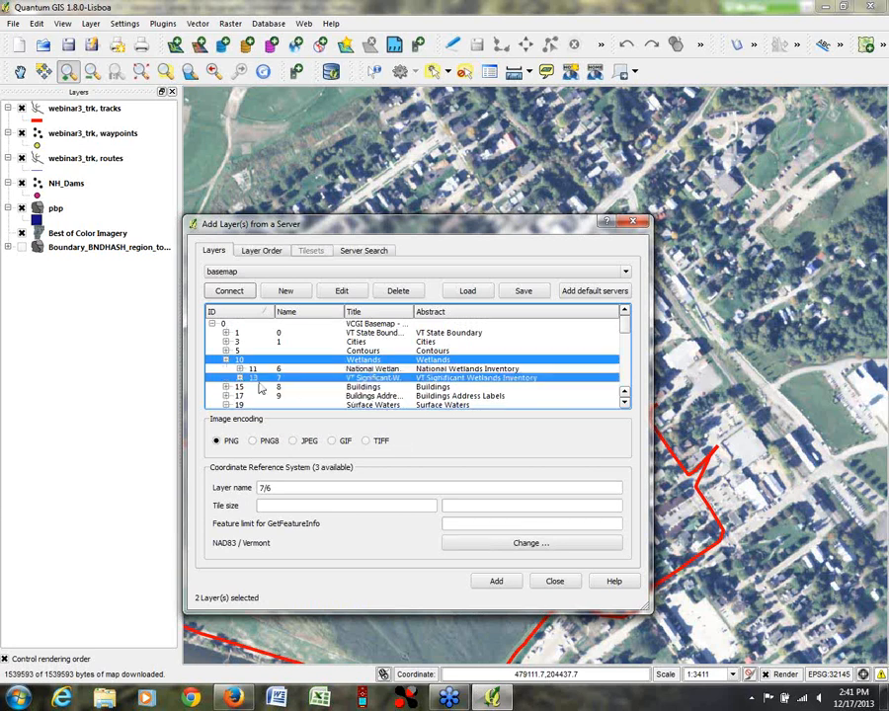
left_click(267, 361, "ctrl")
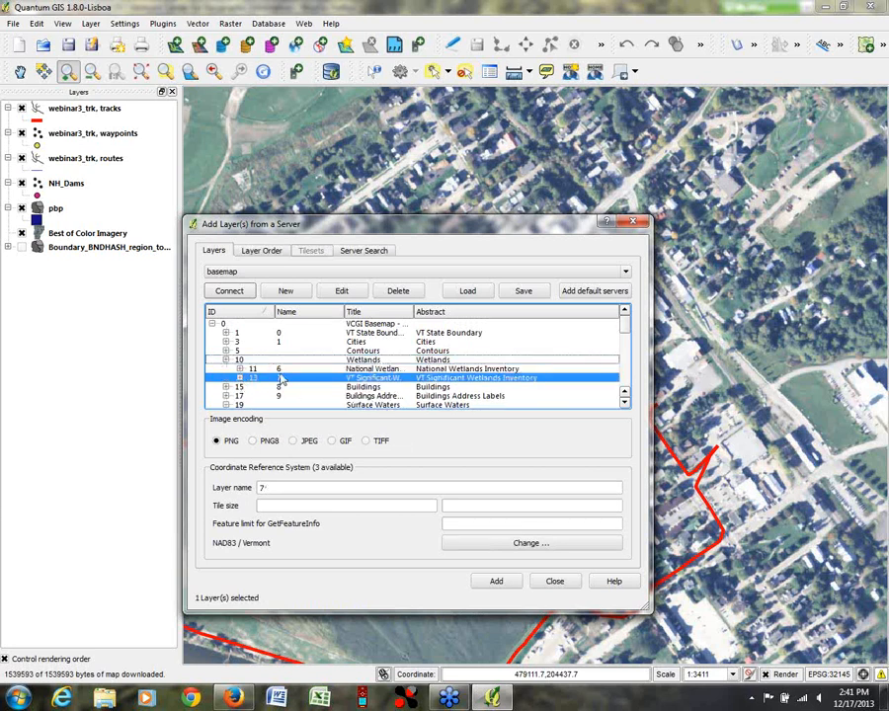
Step: Name the VT Significant Wetlands Inventory layer VSWI, add it to the map and close the server dialog
double_click(625, 405)
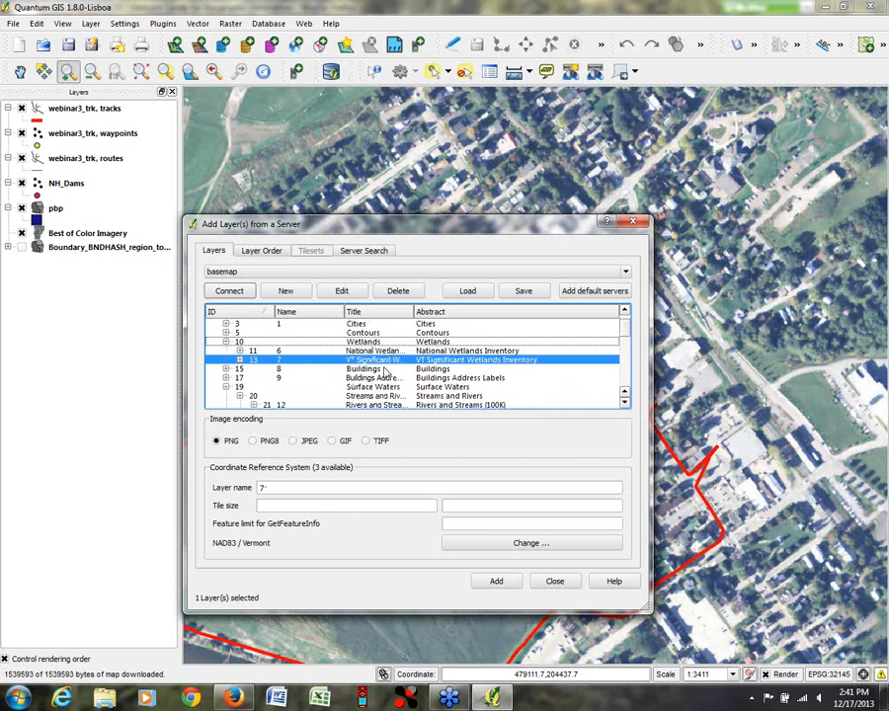
left_click_drag(270, 489, 225, 488)
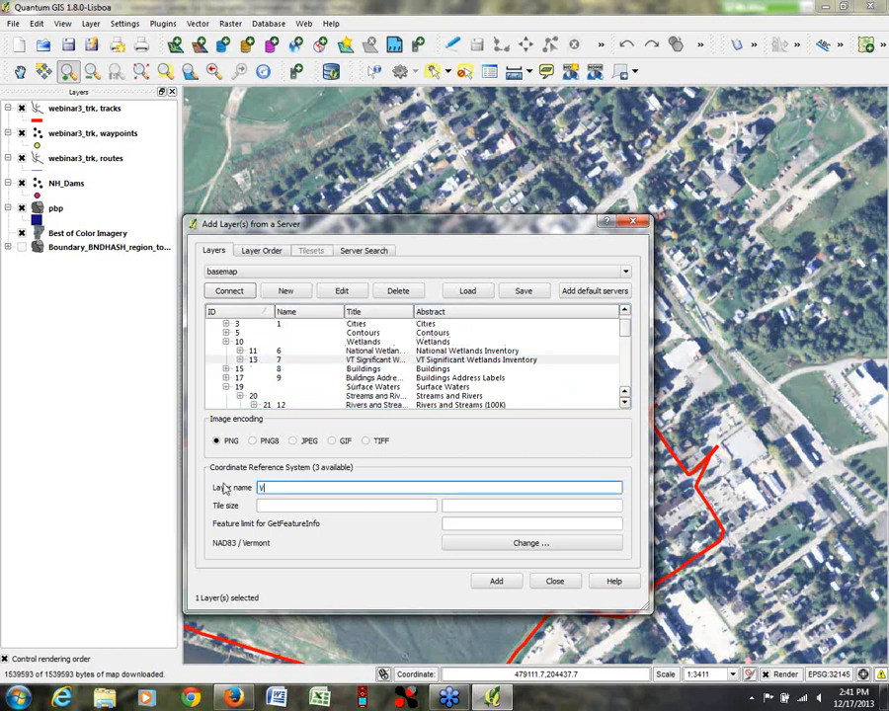
type("VSWI")
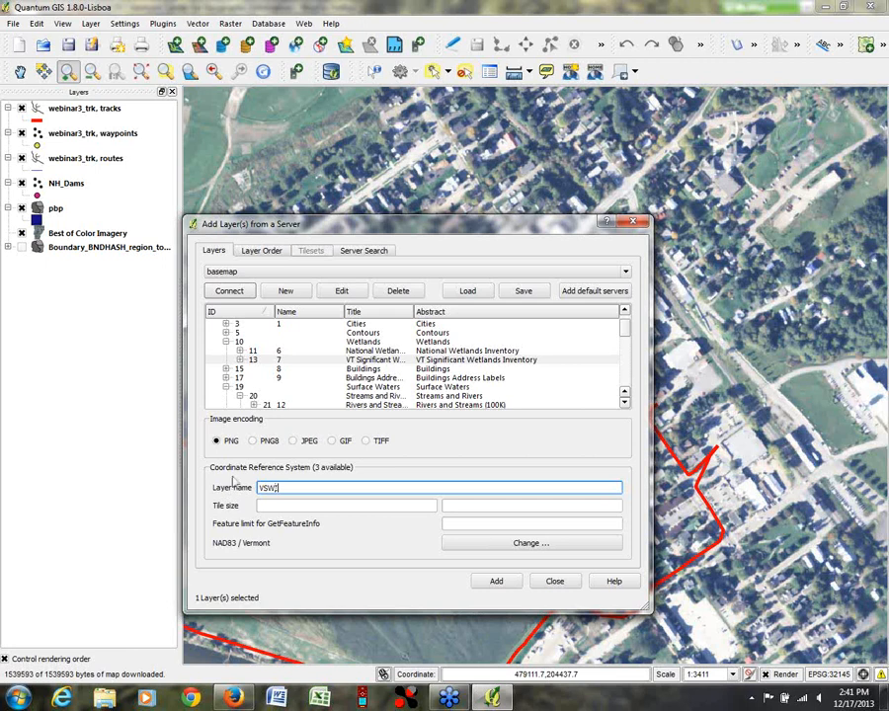
left_click(383, 361)
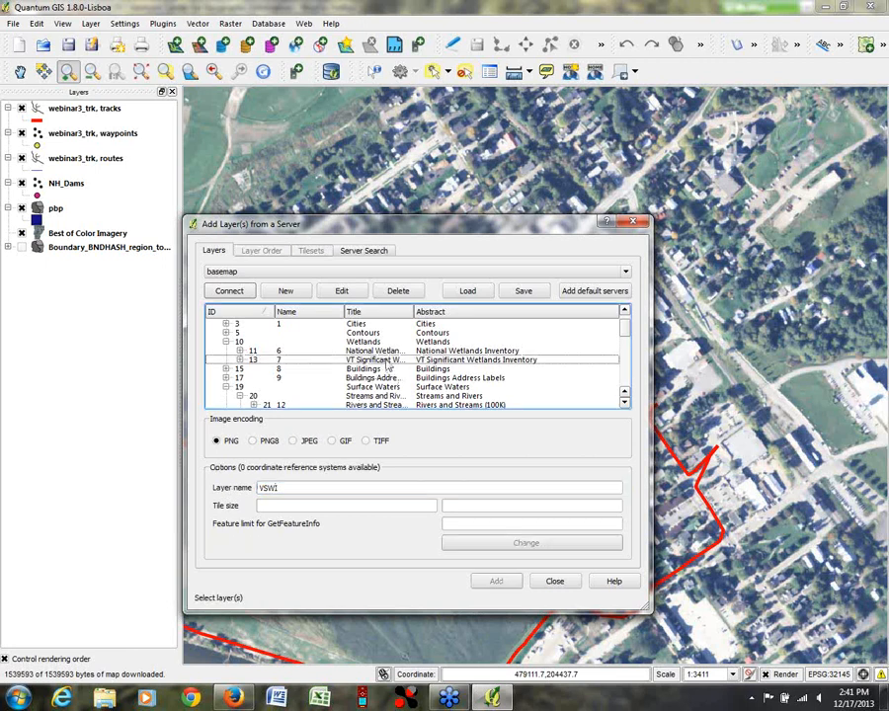
left_click(384, 361)
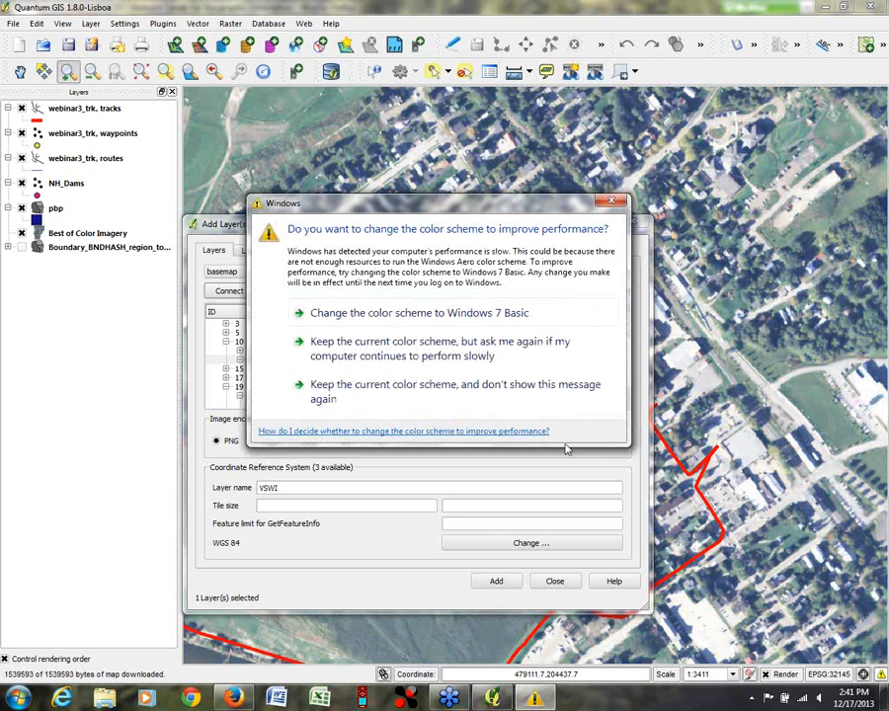
left_click(612, 204)
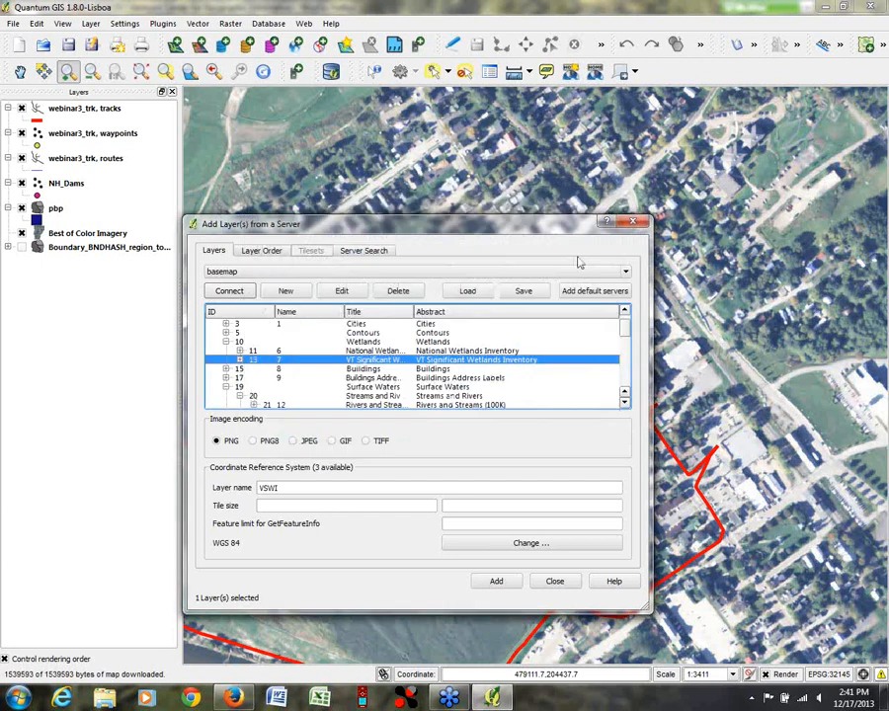
left_click(497, 583)
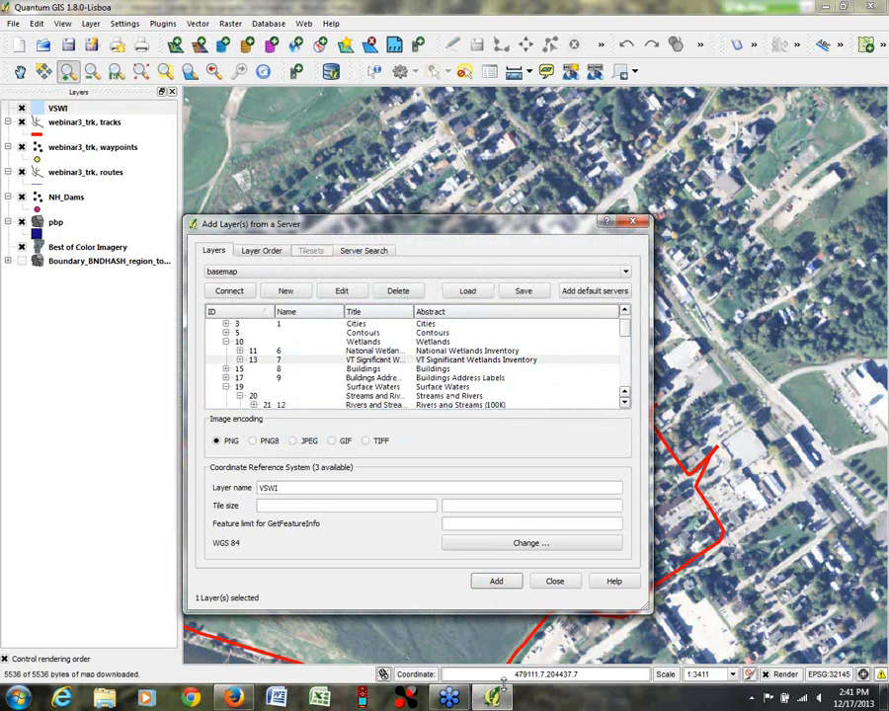
left_click(558, 581)
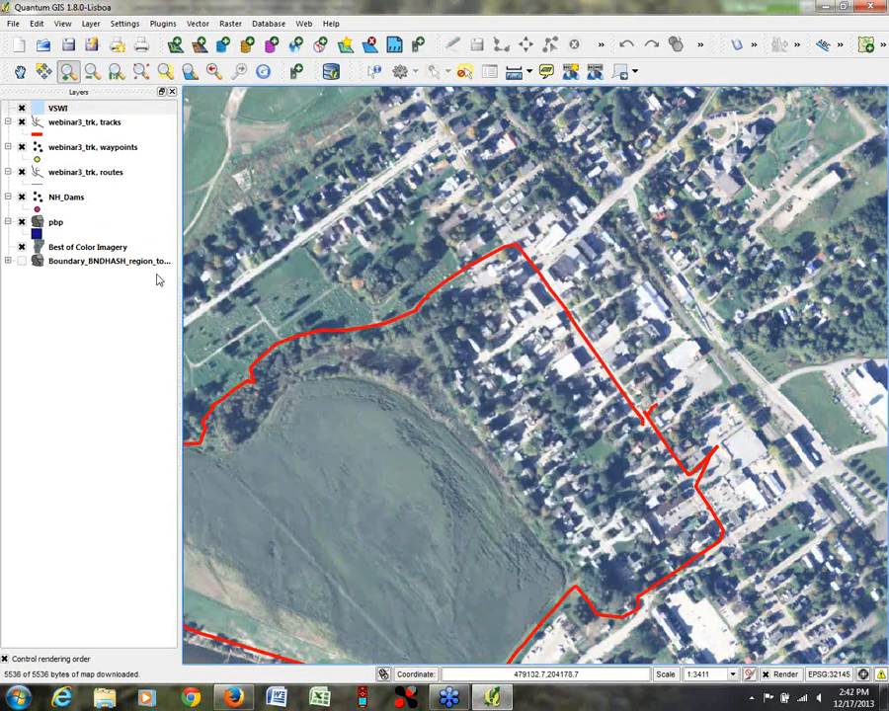
Step: Examine the VSWI wetlands around the GPX track at progressively smaller map scales, from 1:6821 to 1:54571
left_click(92, 71)
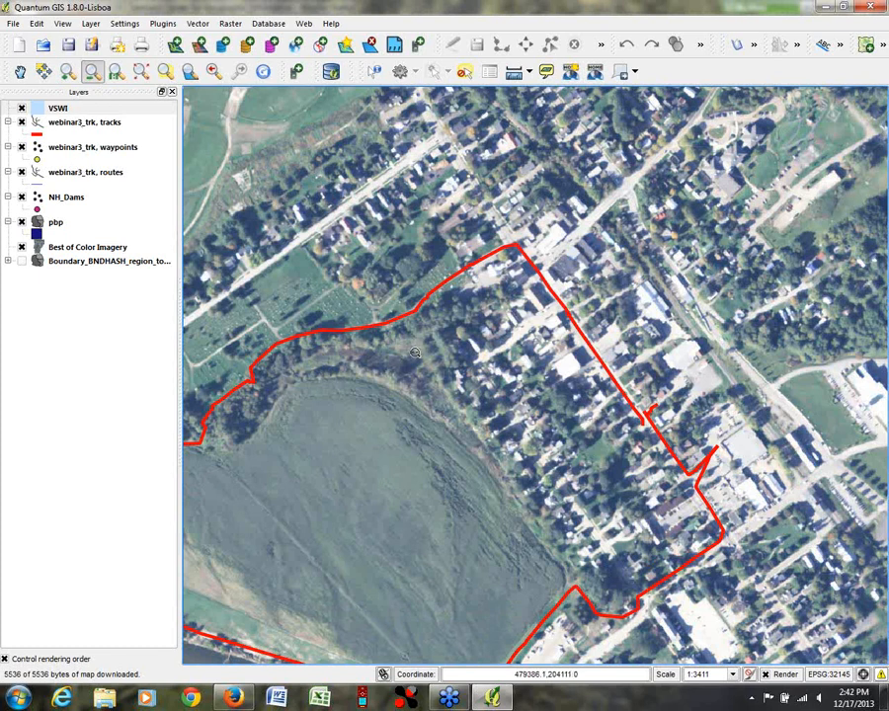
left_click(421, 379)
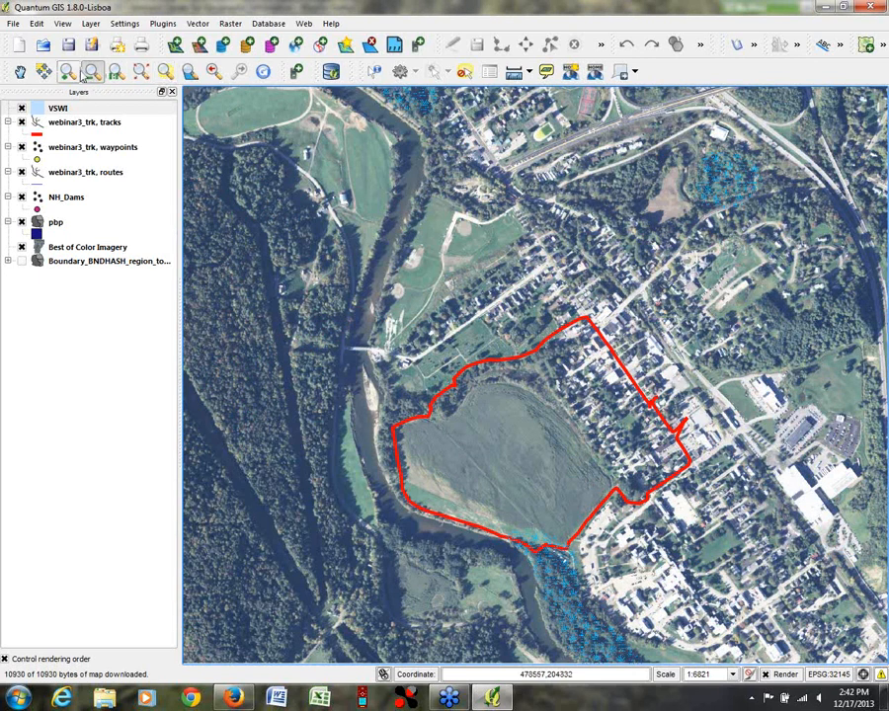
left_click(20, 72)
left_click_drag(669, 216, 619, 354)
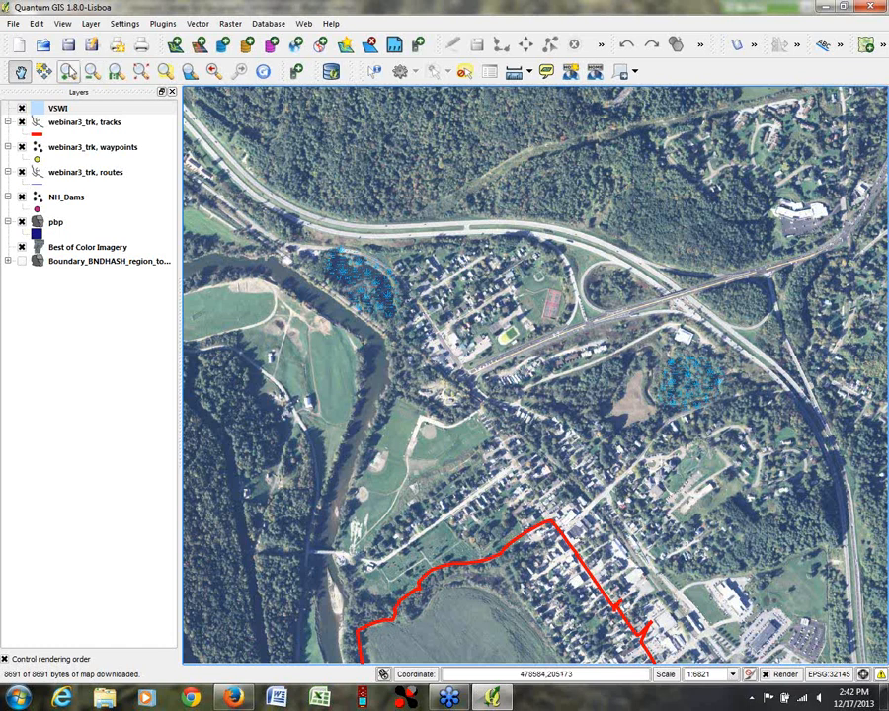
left_click(91, 71)
left_click(518, 422)
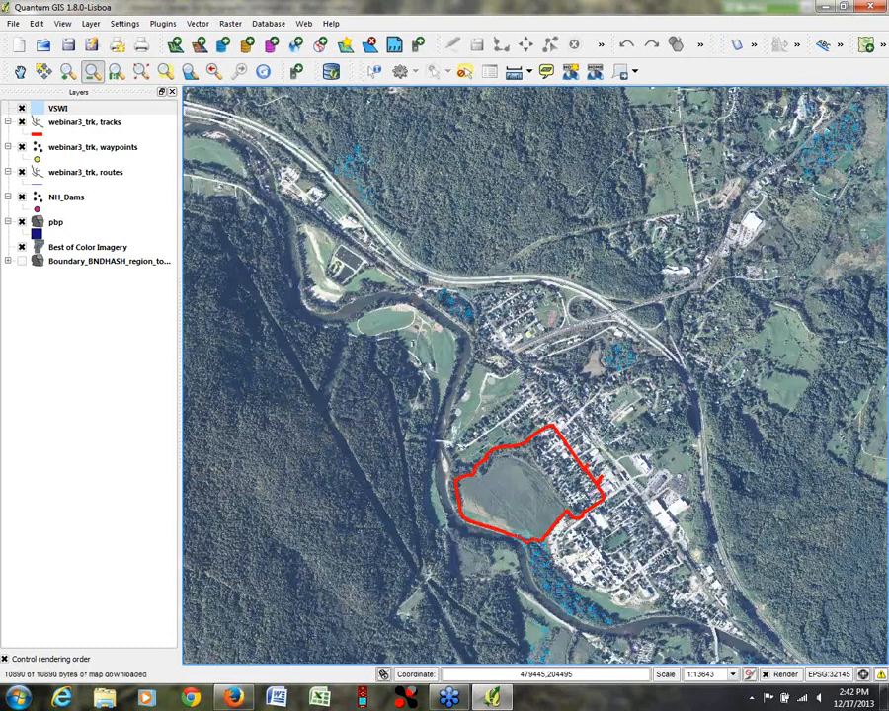
left_click(361, 218)
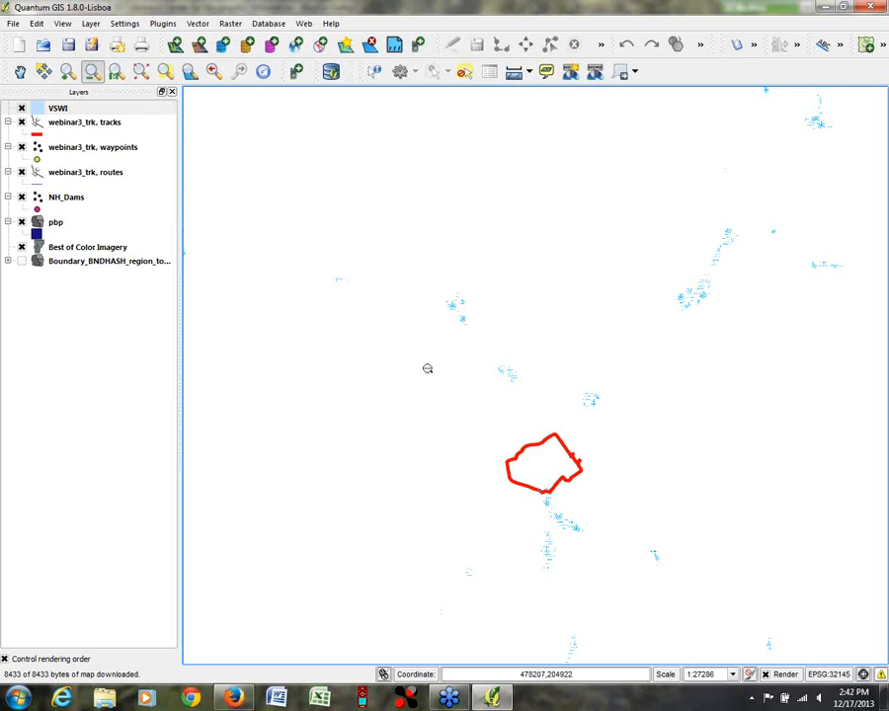
left_click(433, 400)
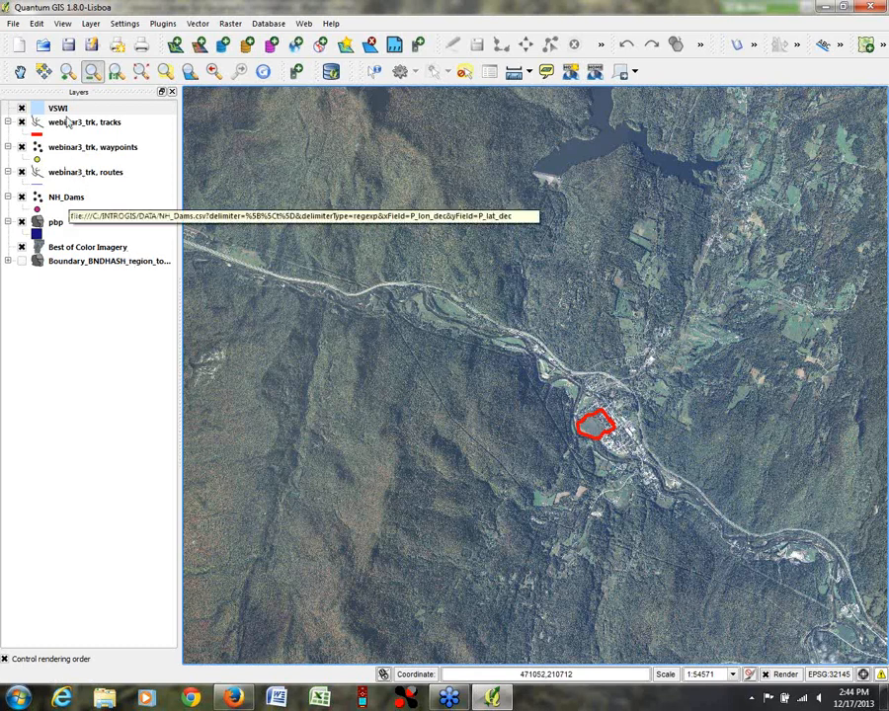
Step: Turn on the Boundary_BNDHASH_region_towns layer and make it editable
left_click(105, 262)
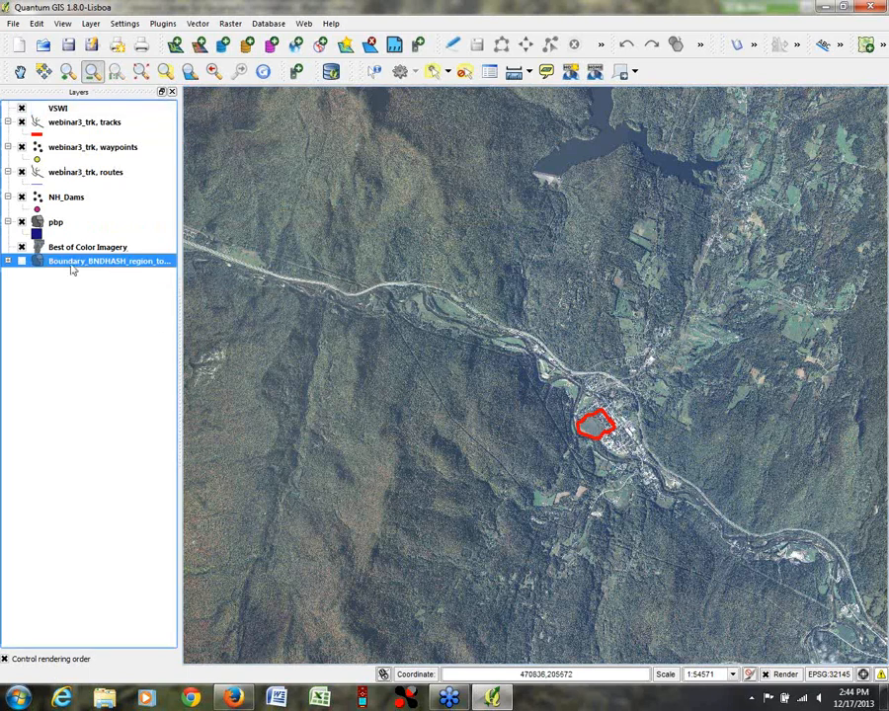
left_click(21, 260)
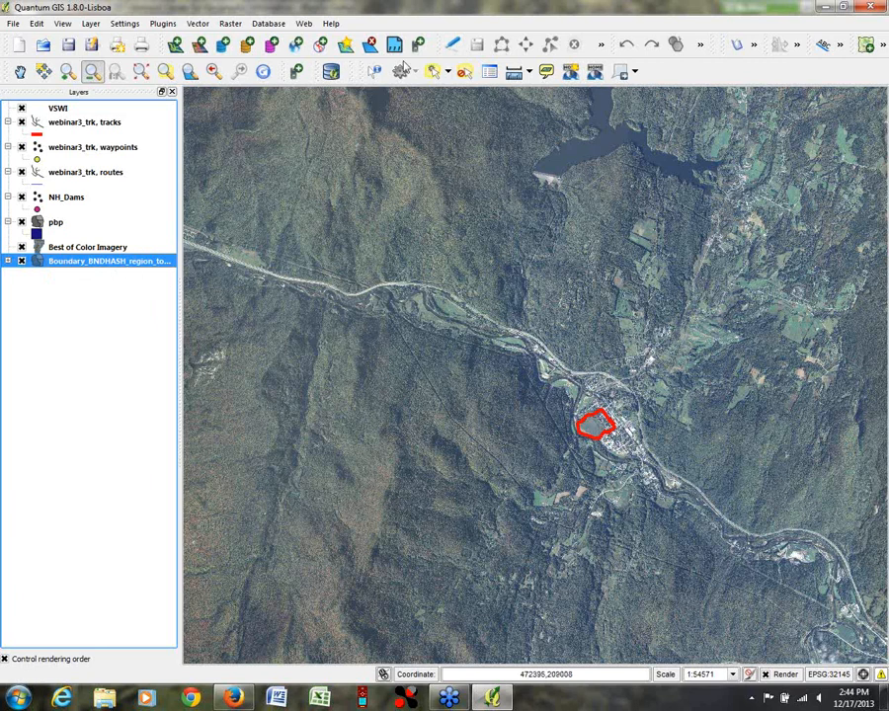
left_click(451, 45)
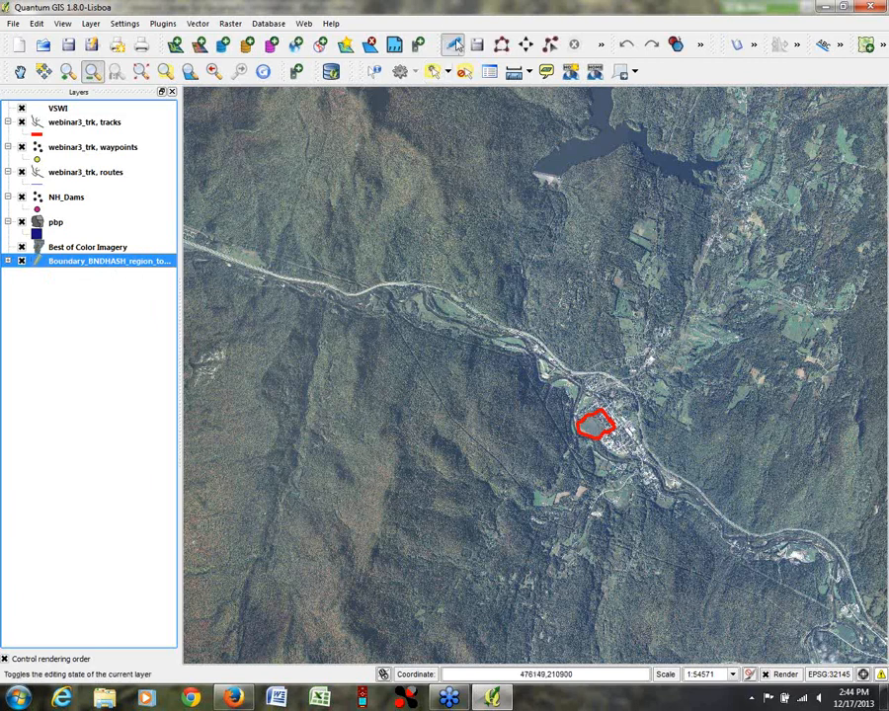
Step: Open the attribute table of the Boundary_BNDHASH_region_towns layer
right_click(134, 262)
left_click(172, 343)
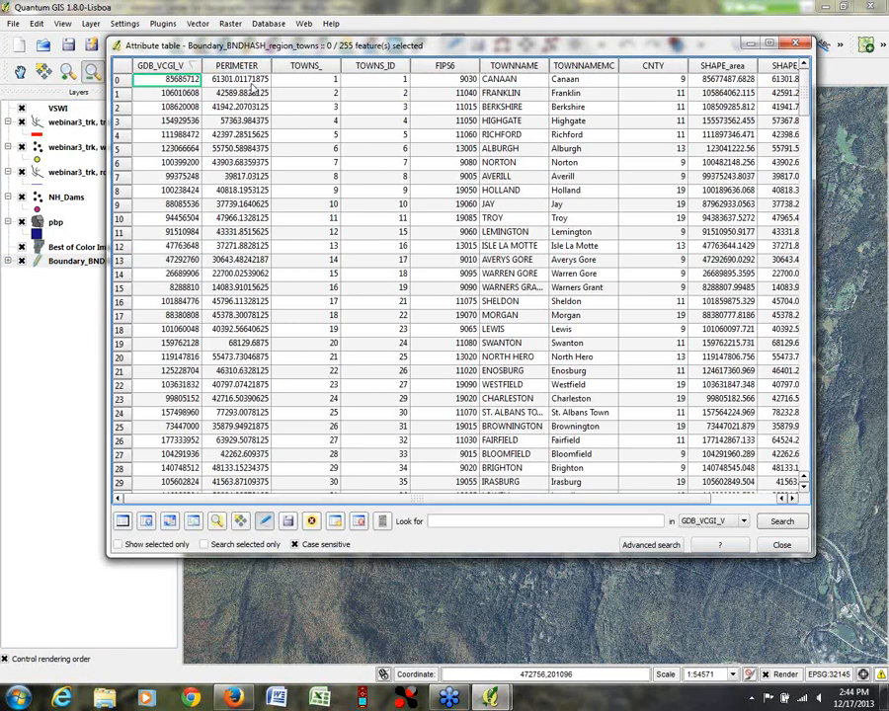
Step: Try setting the Highgate town's PERIMETER value to 0, and discard the edit when ending the edit session
double_click(247, 81)
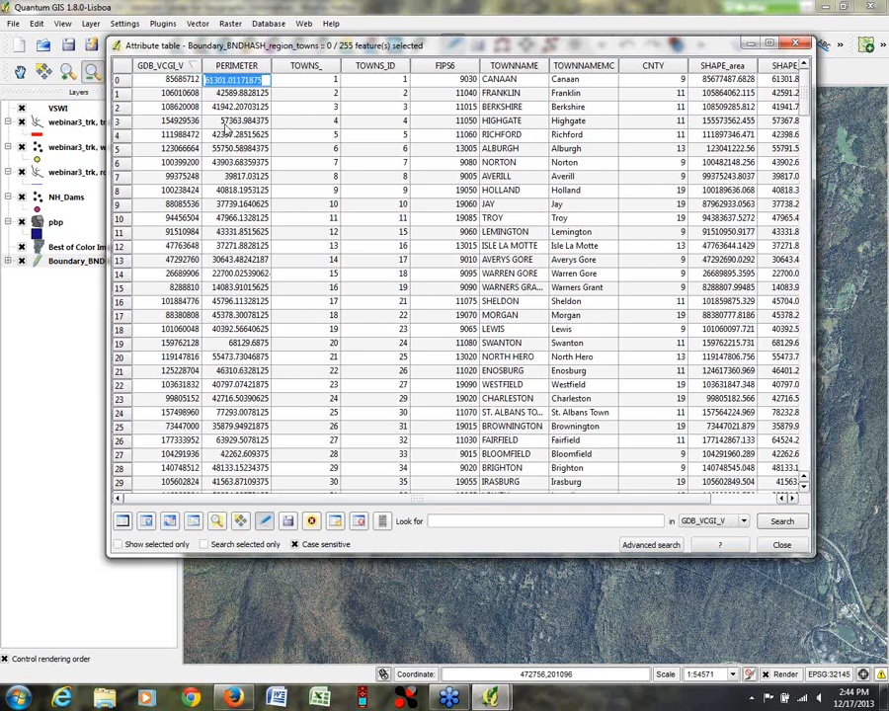
double_click(230, 123)
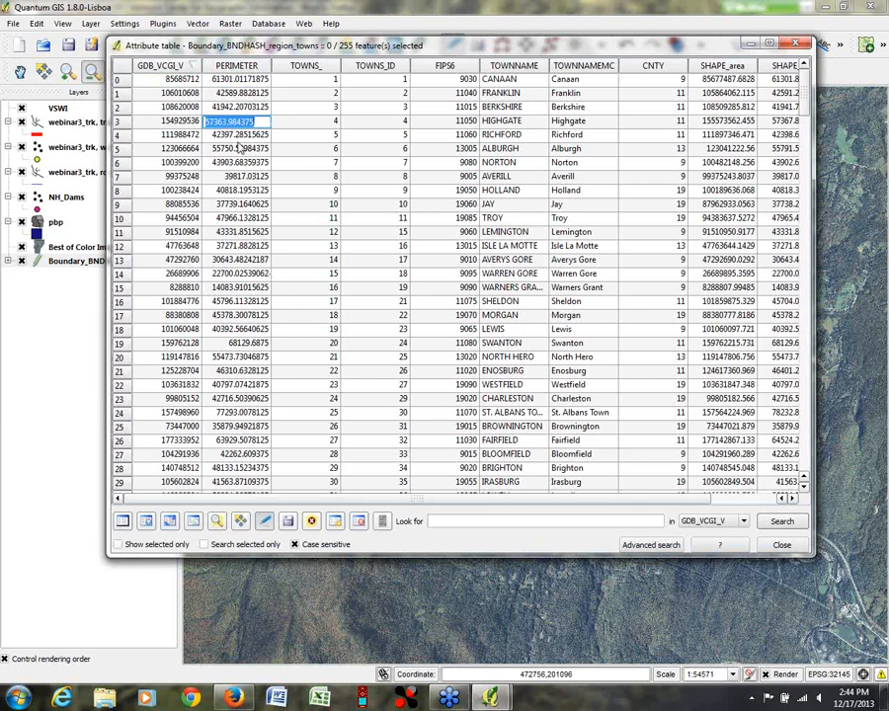
type("0")
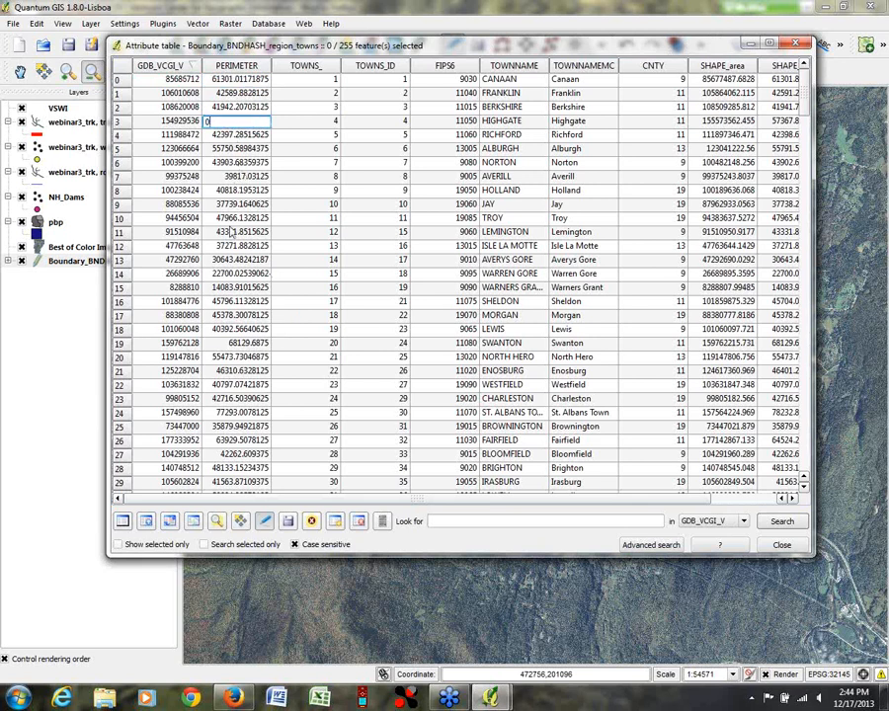
left_click(264, 520)
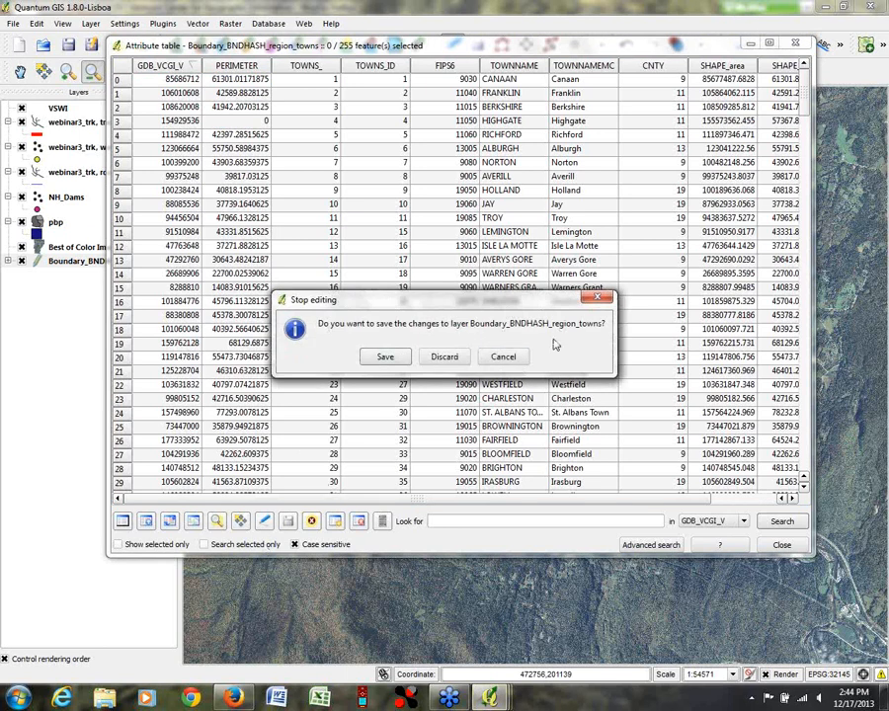
left_click(441, 359)
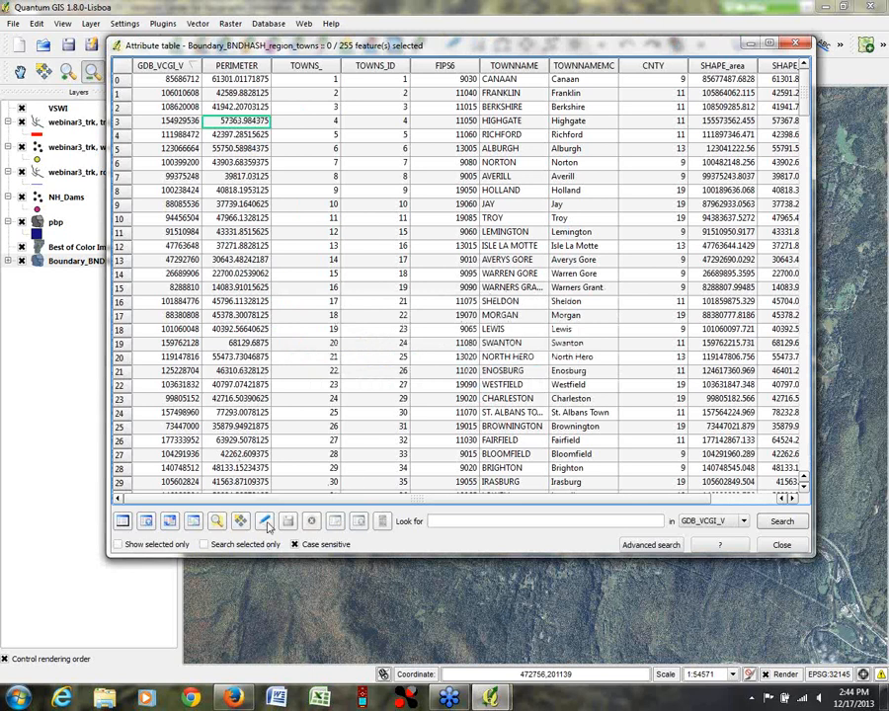
Step: Close the attribute table and make the Boundary_BNDHASH_region_towns layer editable again
left_click(796, 46)
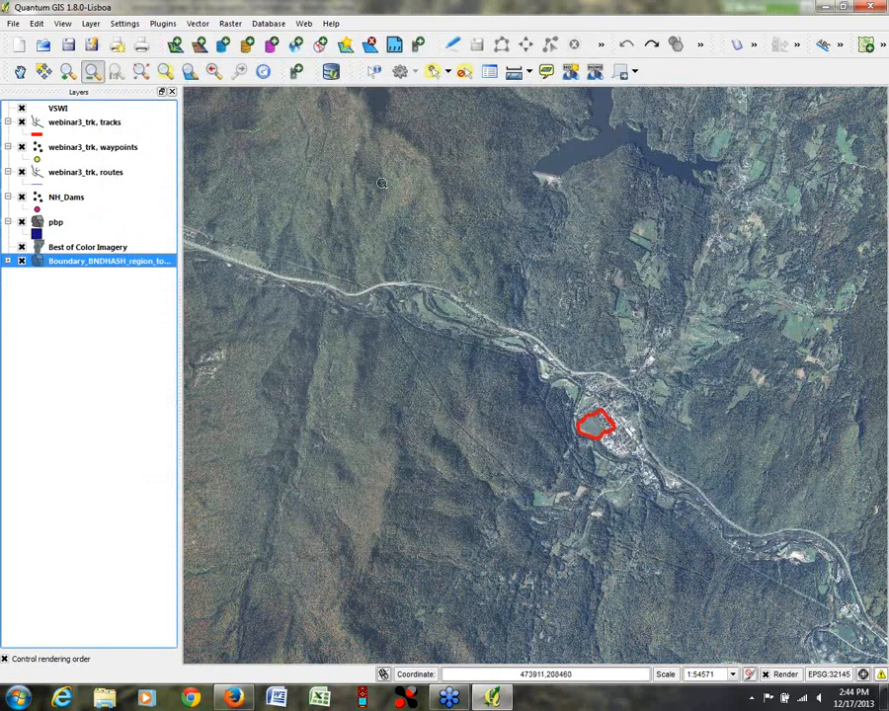
left_click(452, 44)
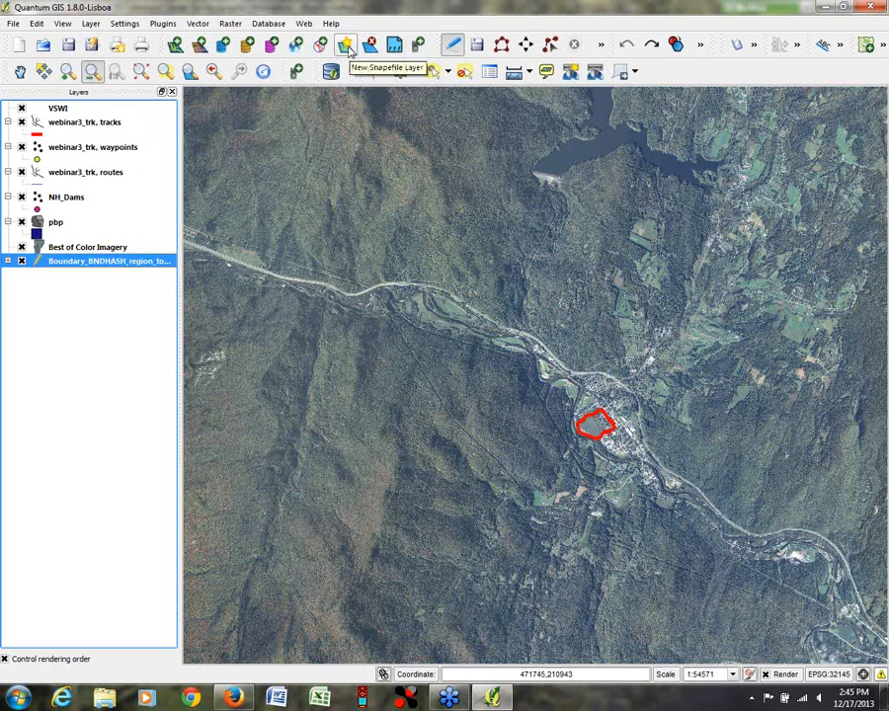
Step: Examine the settings for a new shapefile layer, including the attribute data types, without creating the layer
left_click(346, 46)
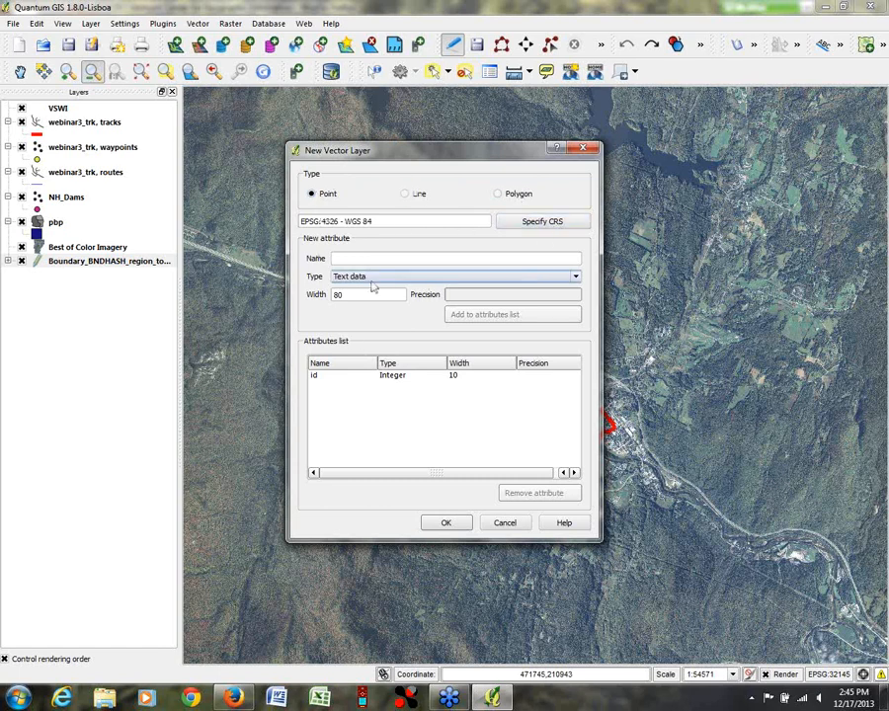
left_click(577, 280)
left_click(577, 280)
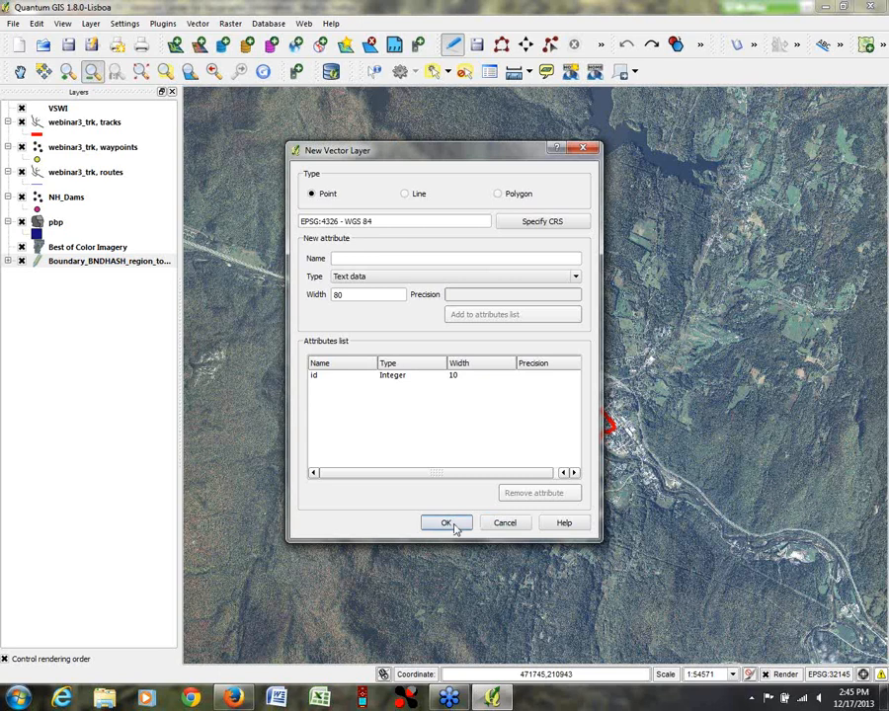
left_click(581, 149)
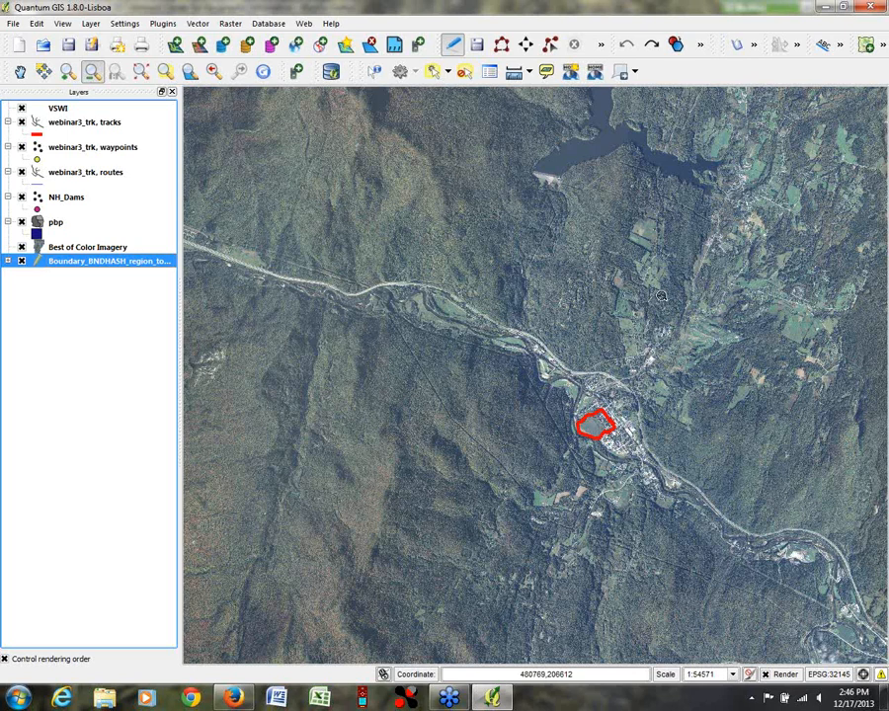
left_click(884, 129)
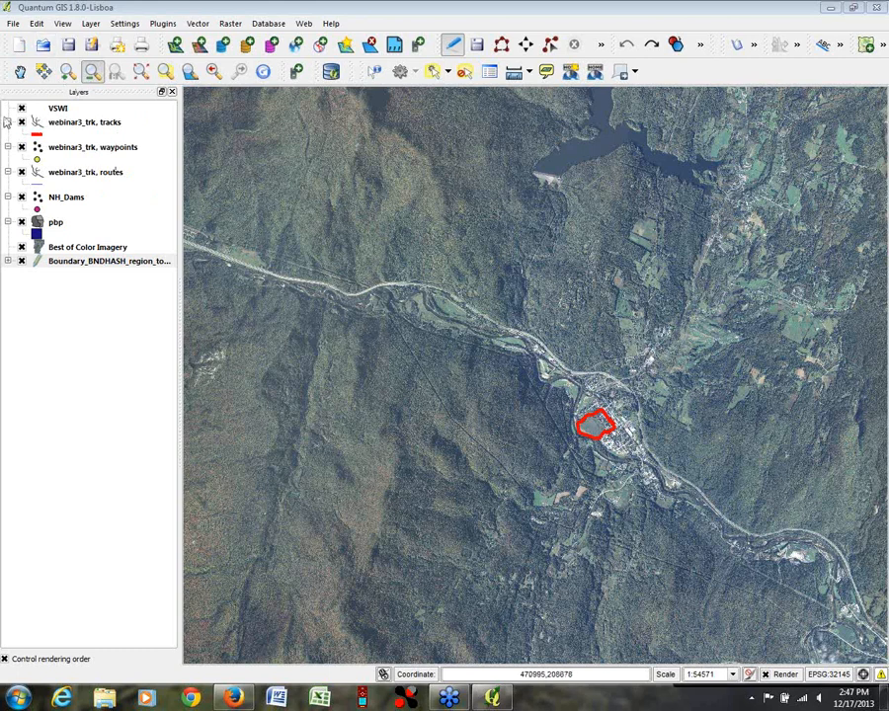
left_click(69, 47)
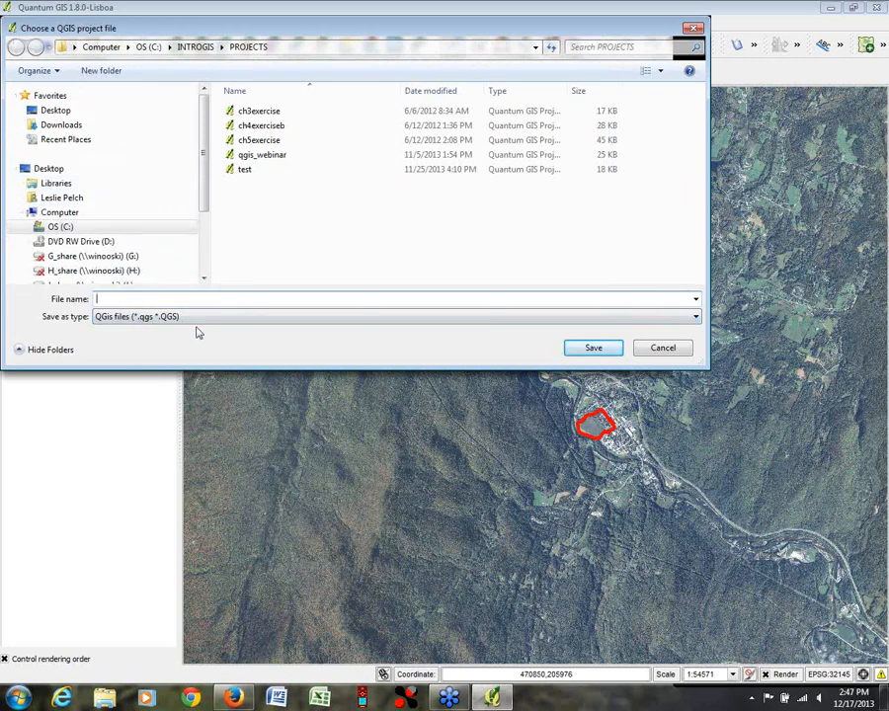
left_click(658, 349)
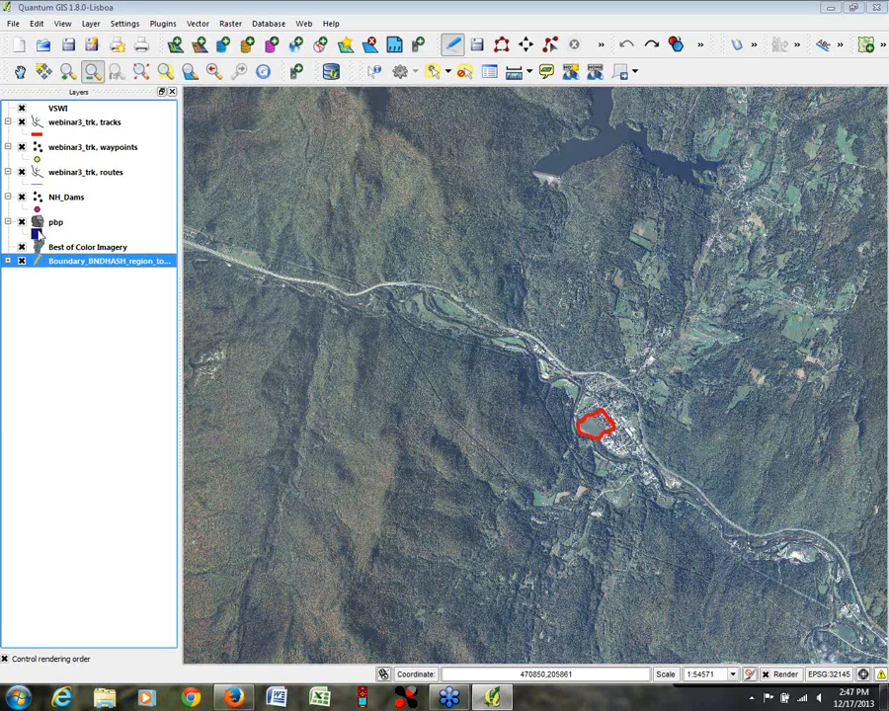
left_click(758, 436)
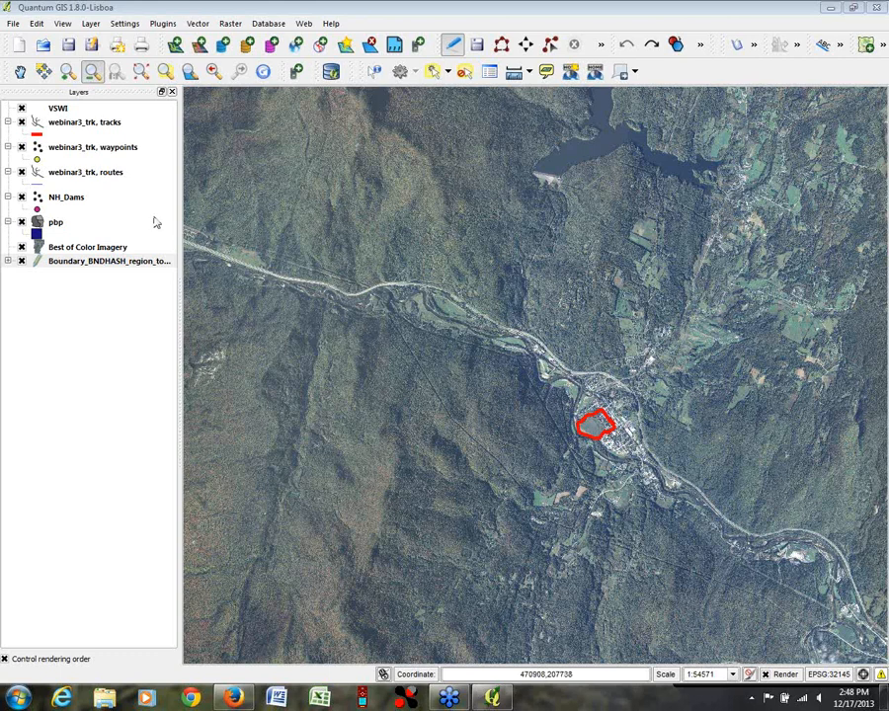
Step: Start exporting the webinar3_trk, tracks layer as an ESRI Shapefile that uses the project CRS
left_click(87, 130)
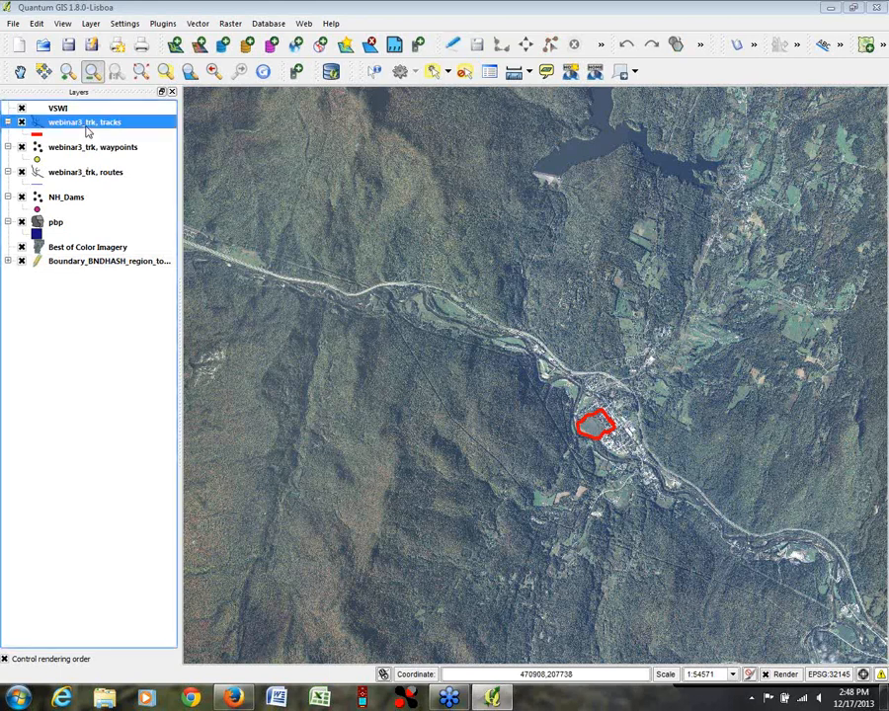
right_click(87, 126)
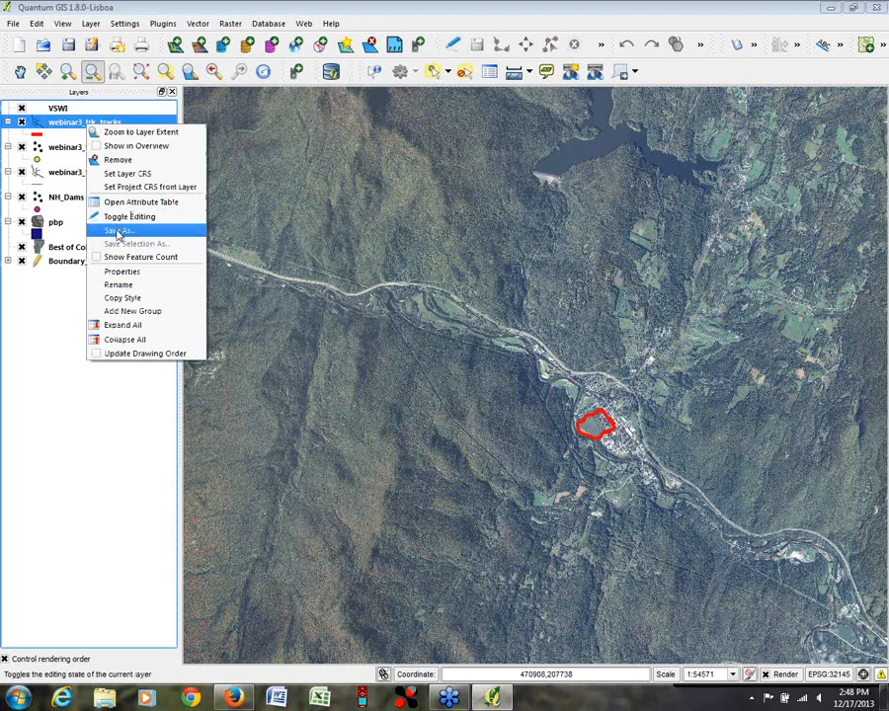
left_click(118, 232)
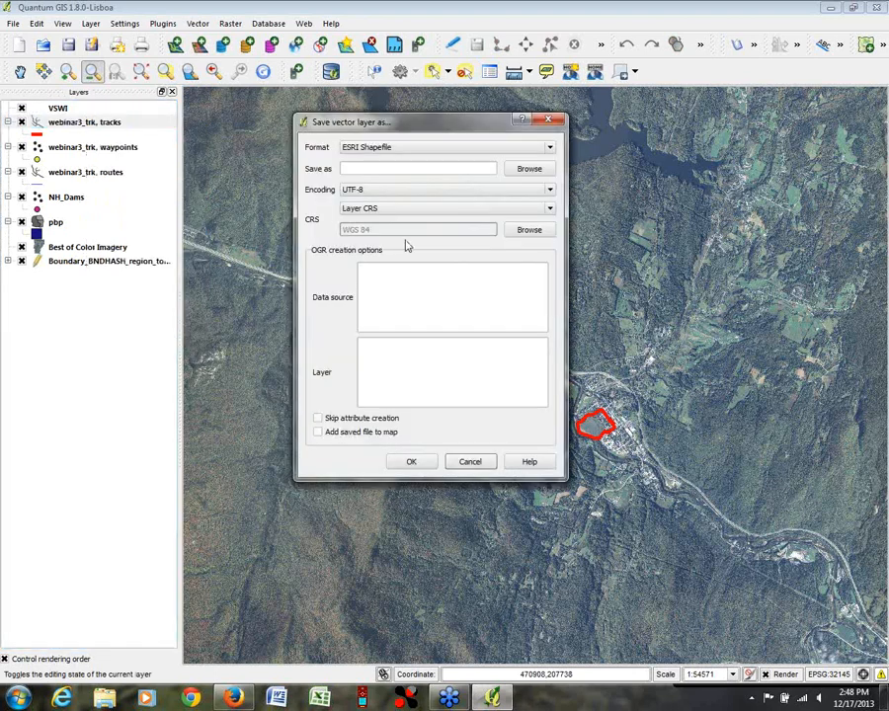
left_click(527, 208)
left_click(436, 238)
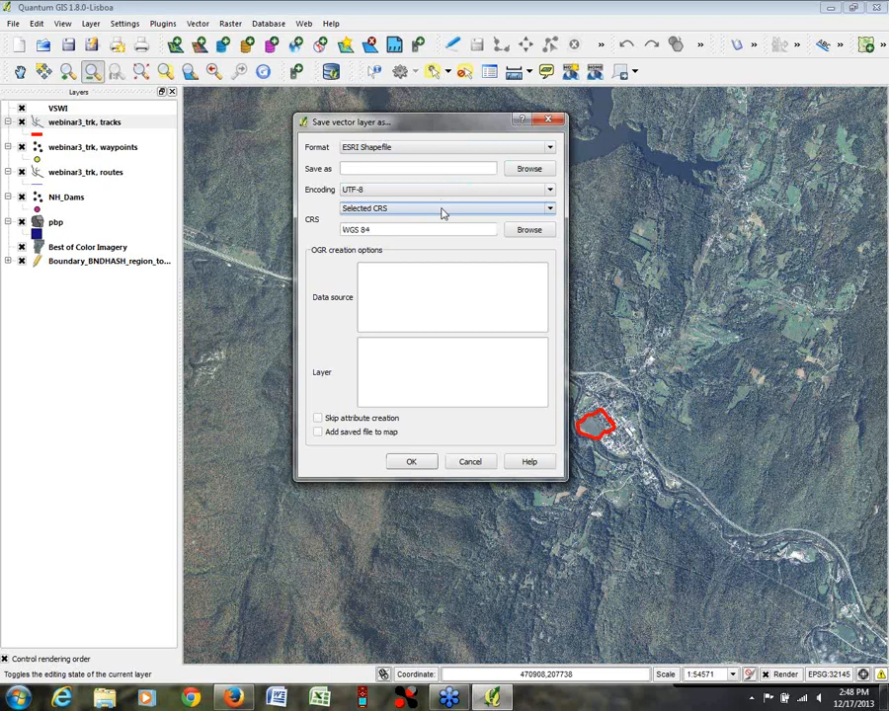
left_click(440, 211)
left_click(413, 231)
Step: Set the output file to tracks in C:\INTROGIS\DATA and complete the shapefile export
left_click(527, 168)
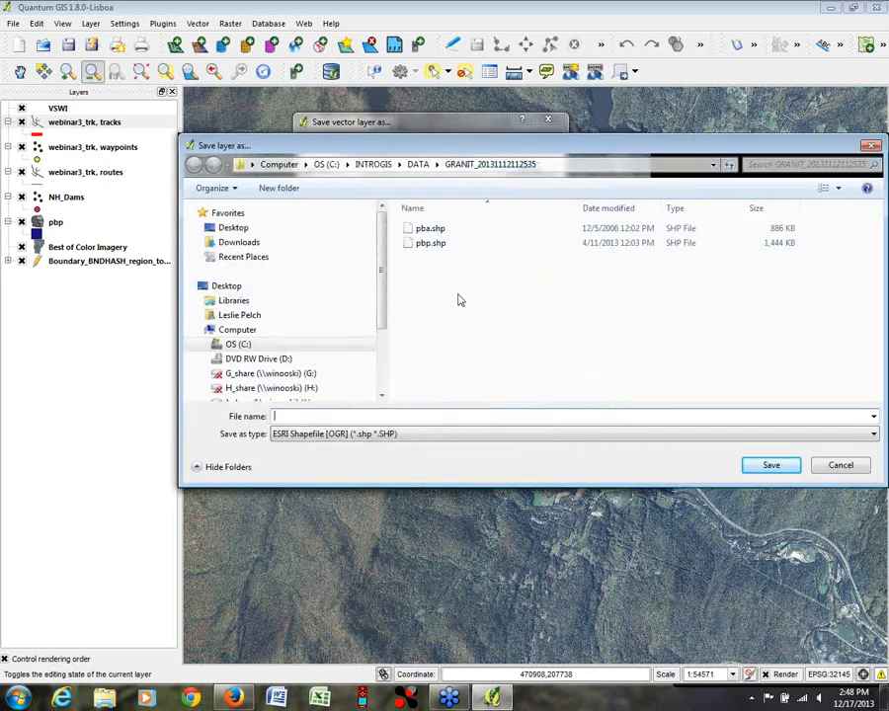
left_click(417, 164)
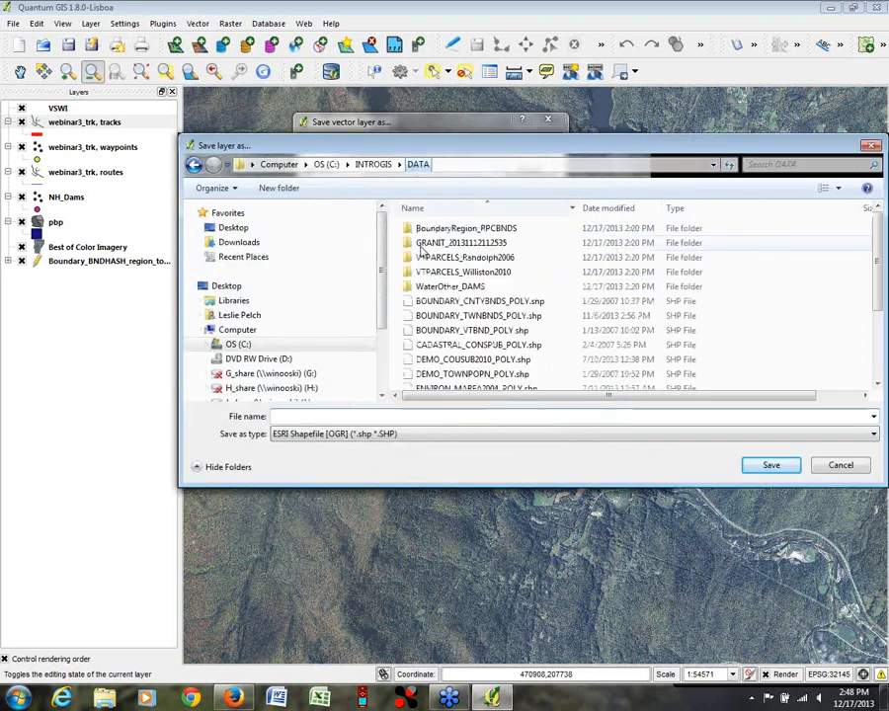
left_click(555, 420)
type("tracks")
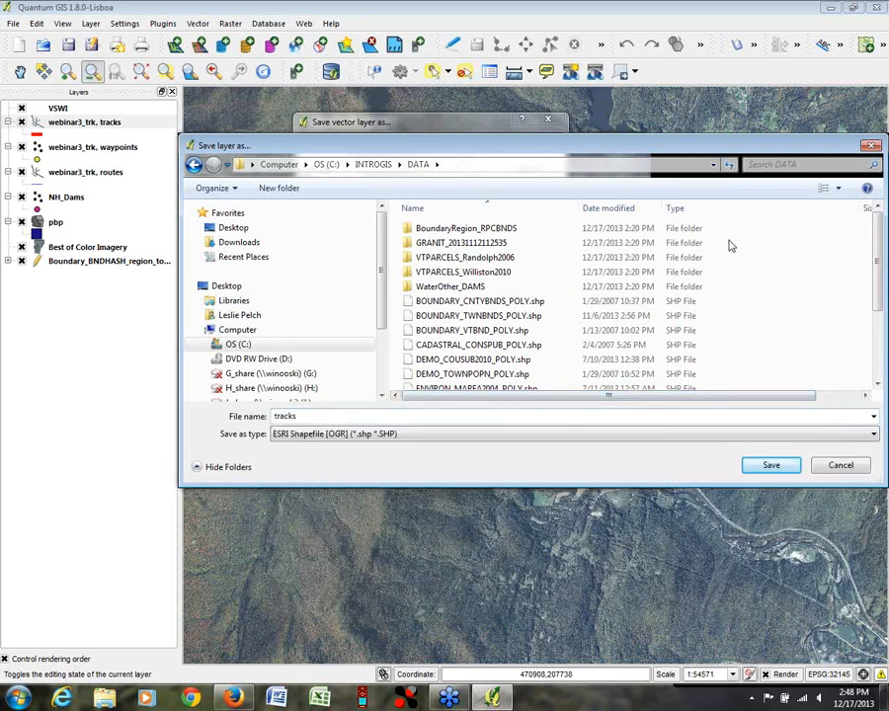
left_click(772, 469)
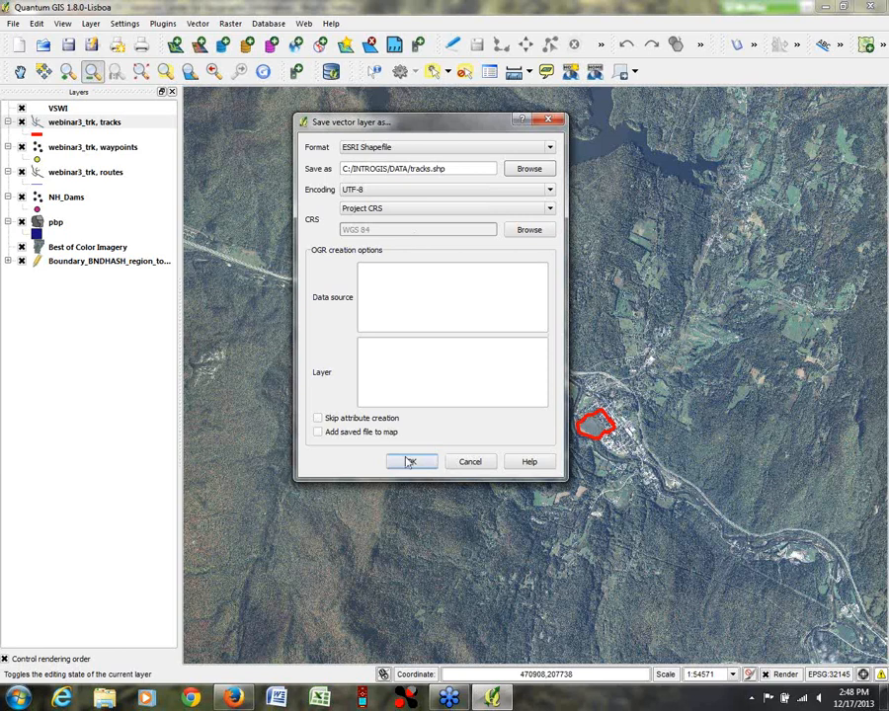
left_click(411, 462)
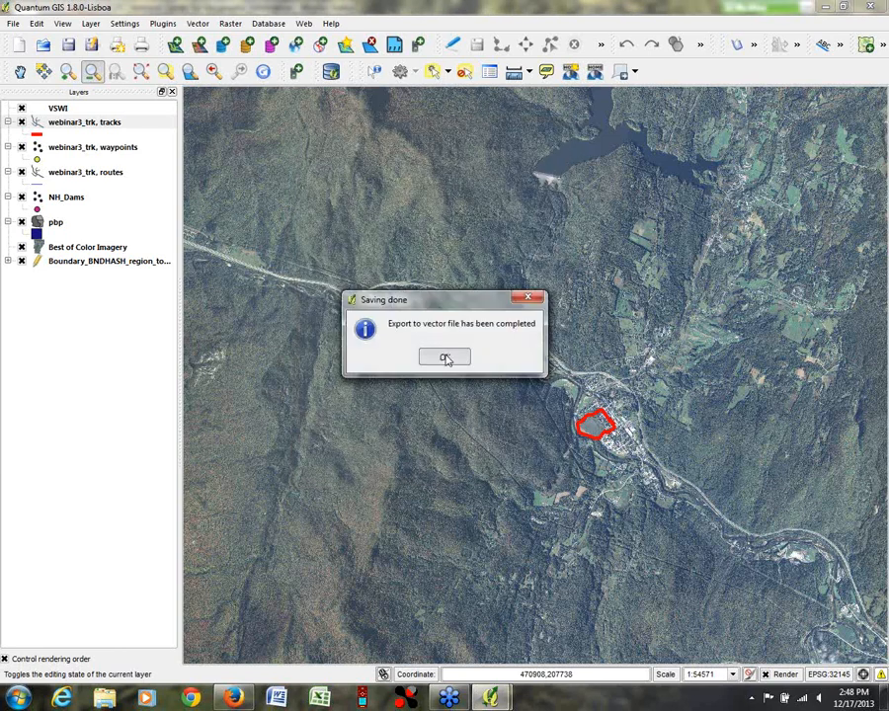
left_click(442, 359)
Step: Add tracks.shp from the INTROGIS DATA folder to the map and hide the webinar3_trk, tracks layer
left_click(175, 46)
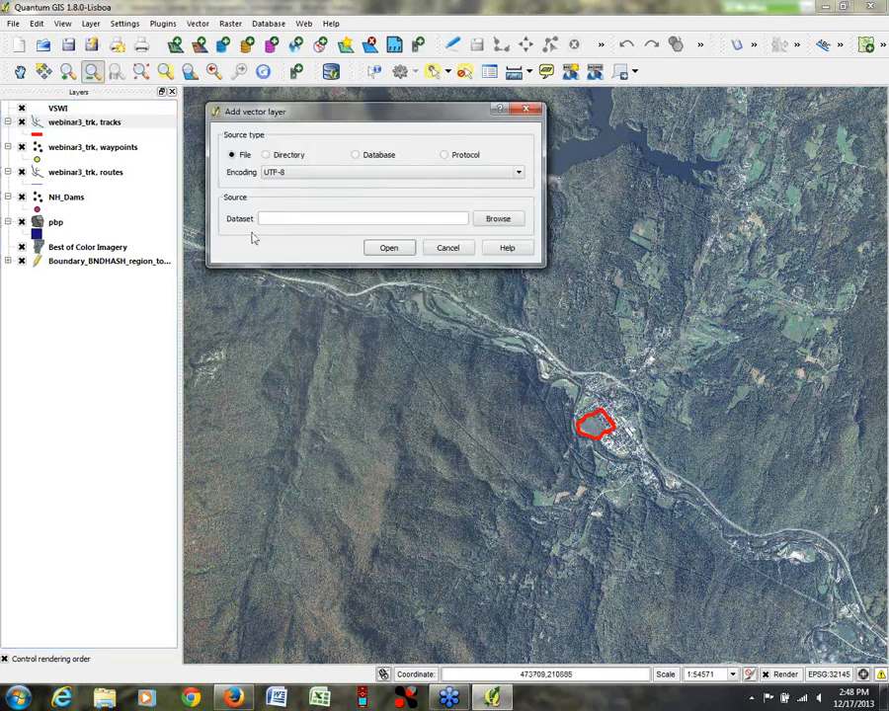
left_click(497, 220)
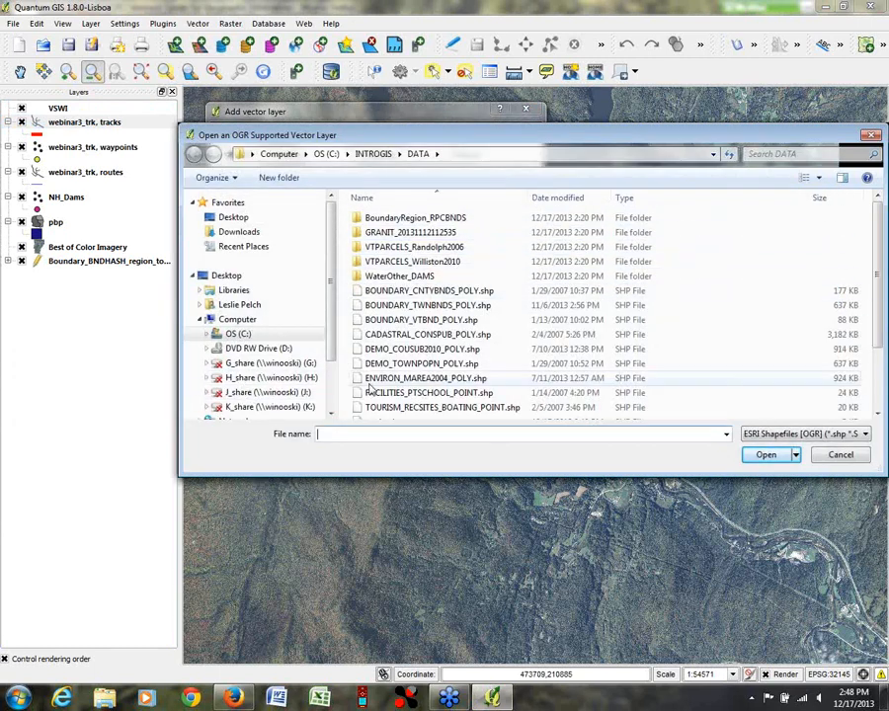
scroll(883, 395, "down", 2)
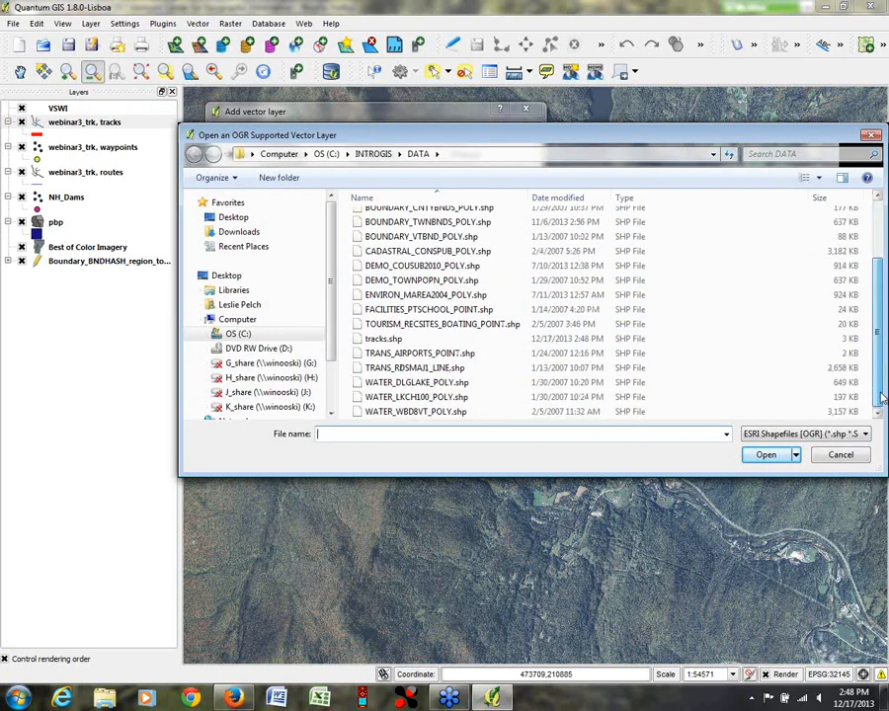
left_click(382, 339)
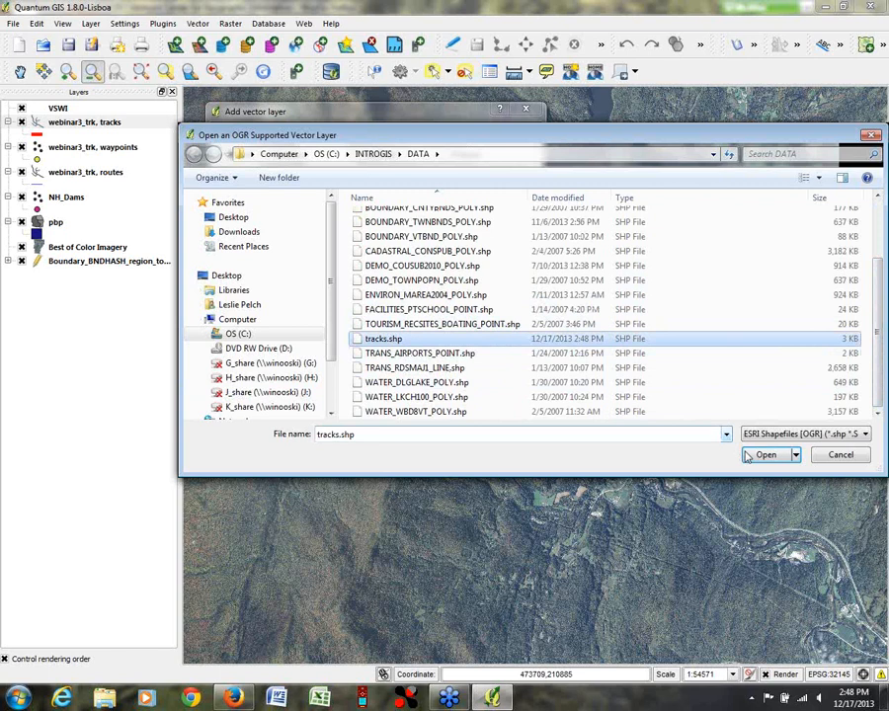
left_click(765, 453)
left_click(384, 250)
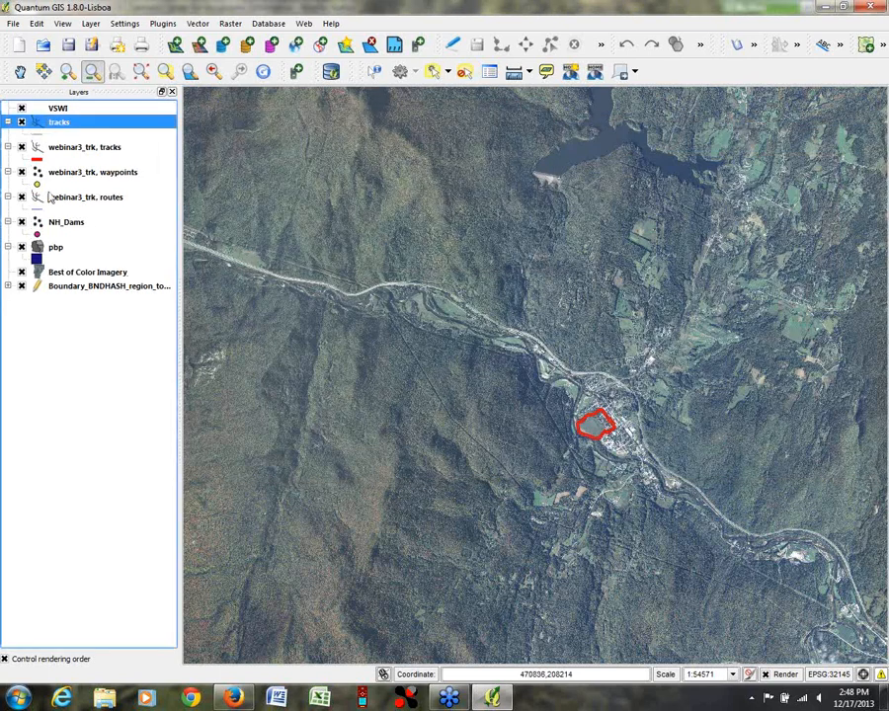
left_click(22, 147)
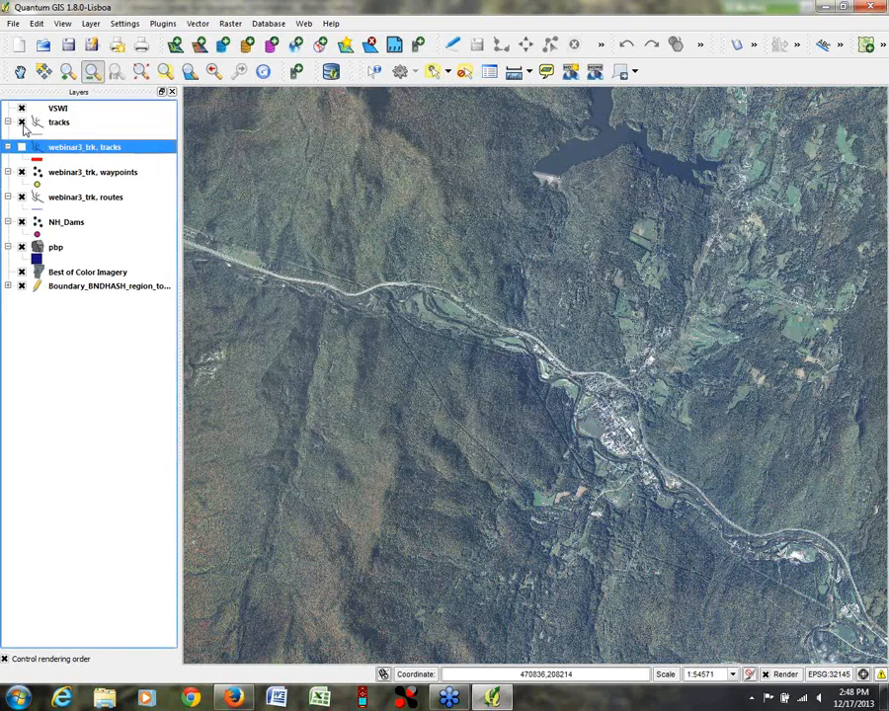
Step: Start a Lines to polygons conversion with the tracks layer as input
left_click(61, 124)
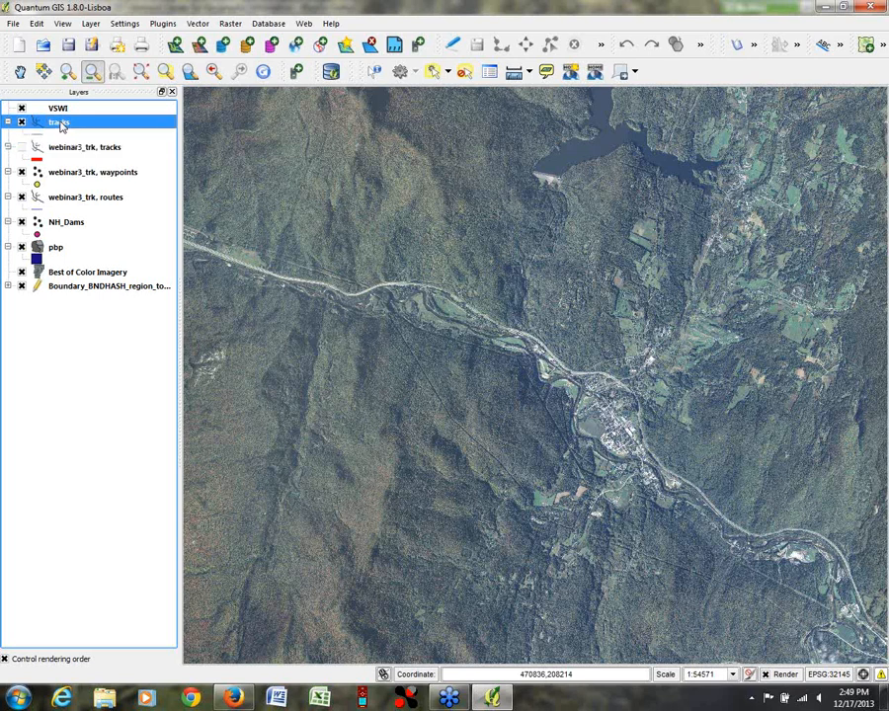
right_click(61, 124)
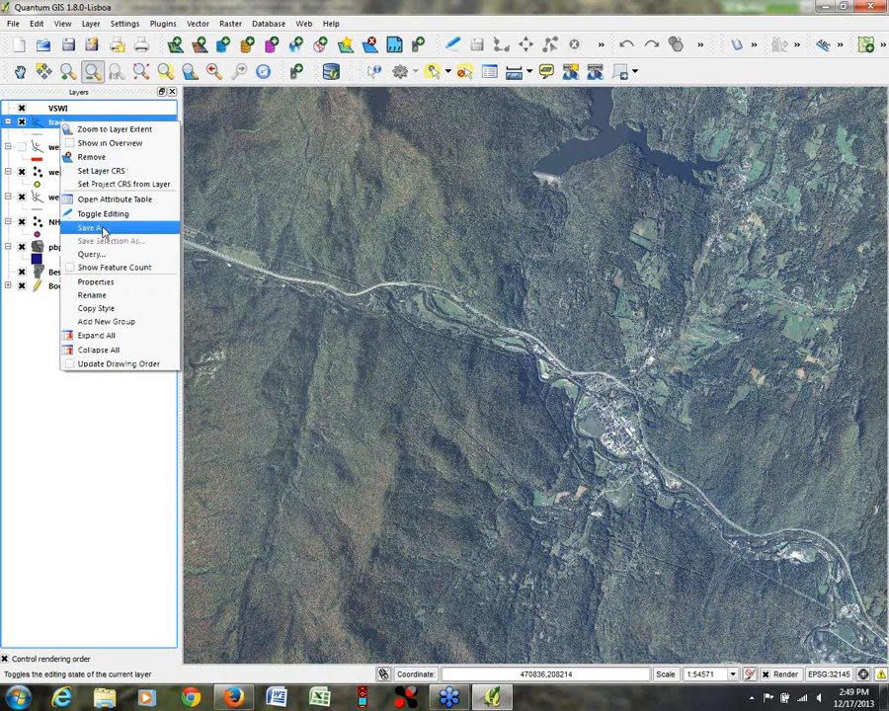
left_click(195, 24)
left_click(196, 24)
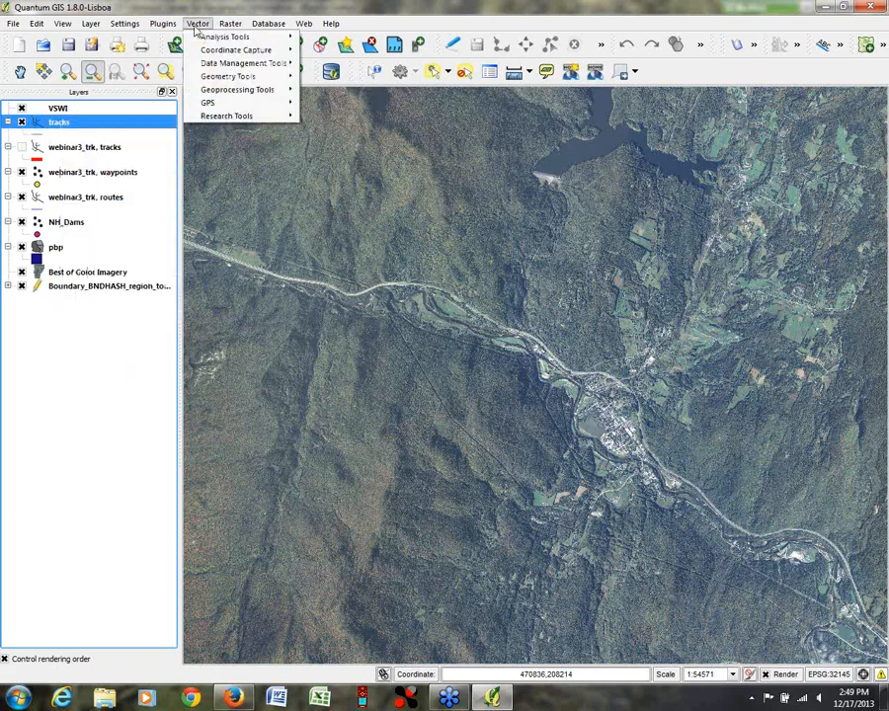
mouse_move(202, 64)
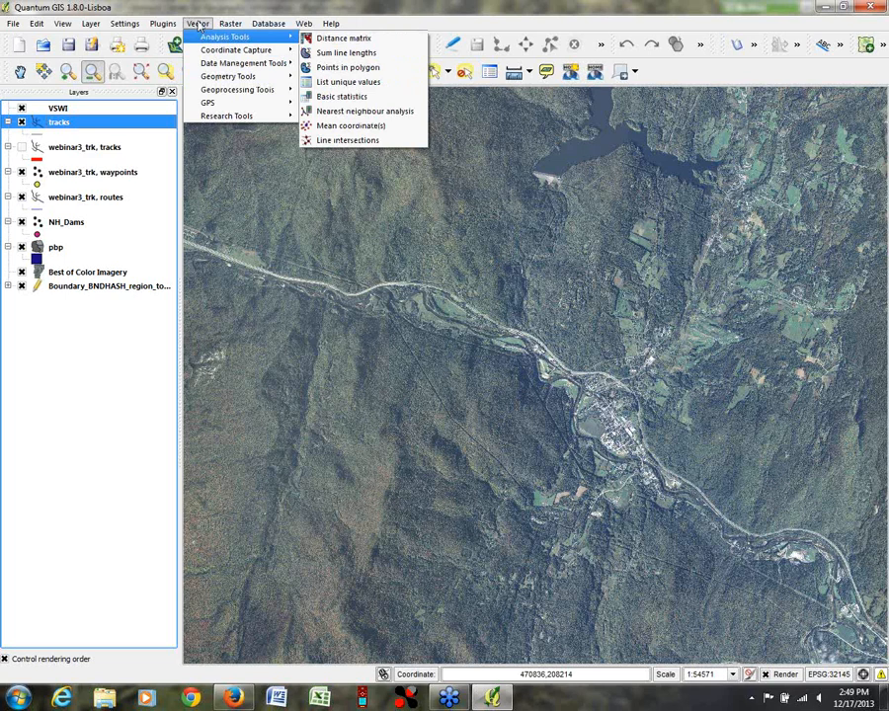
mouse_move(237, 76)
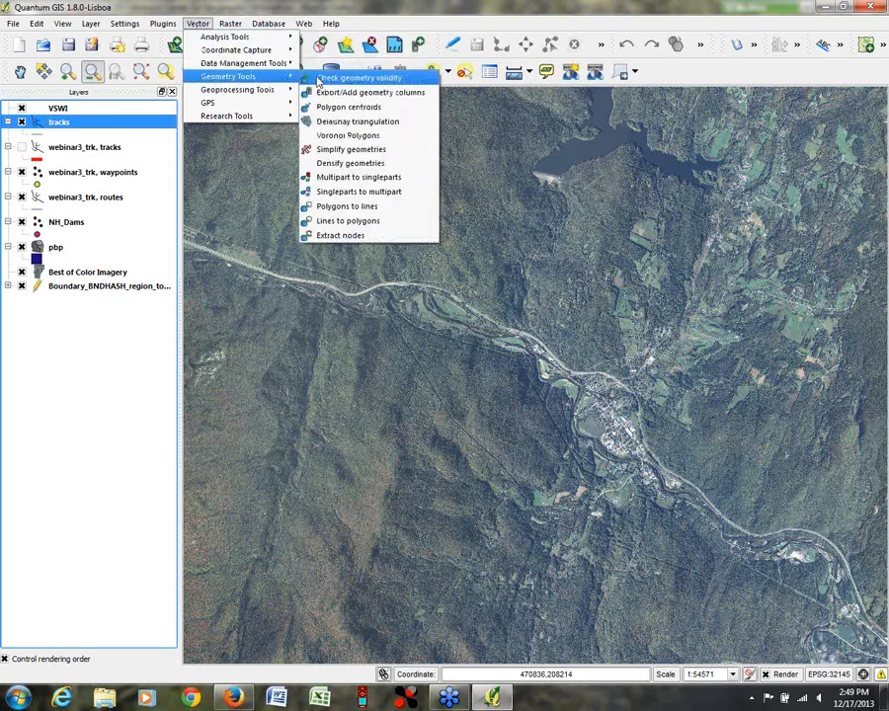
left_click(326, 221)
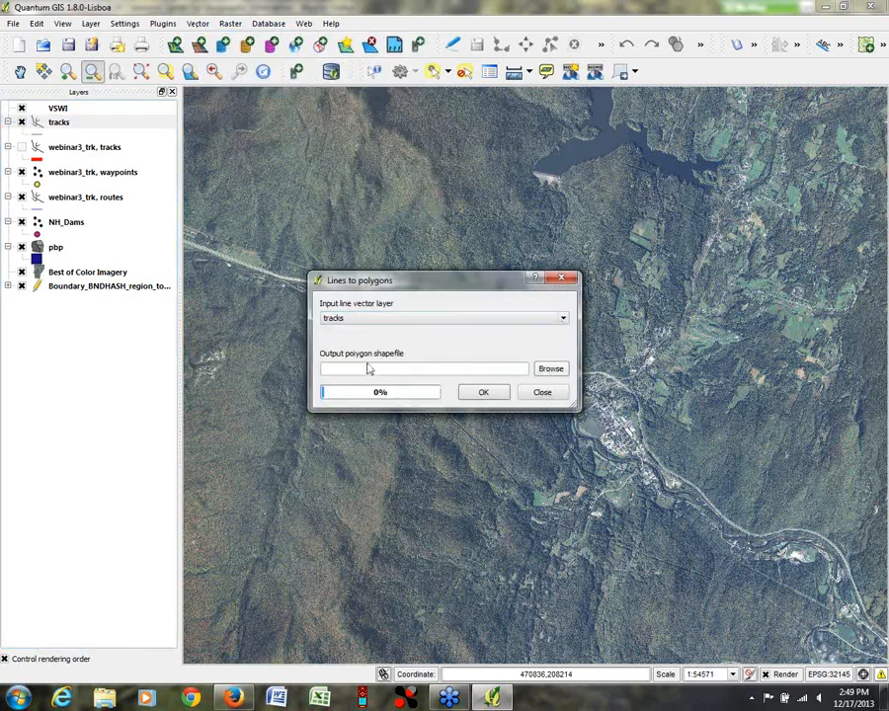
Step: Convert tracks to a polygon shapefile named track_poly in C:\outreach\data_lp\esite and add it to the map
left_click(550, 369)
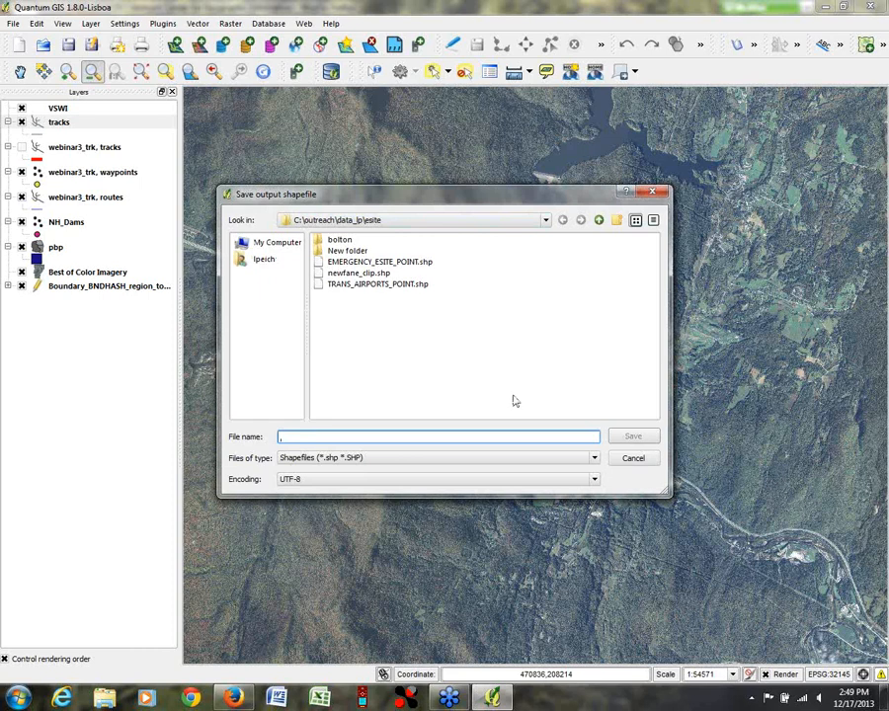
type("track_poly")
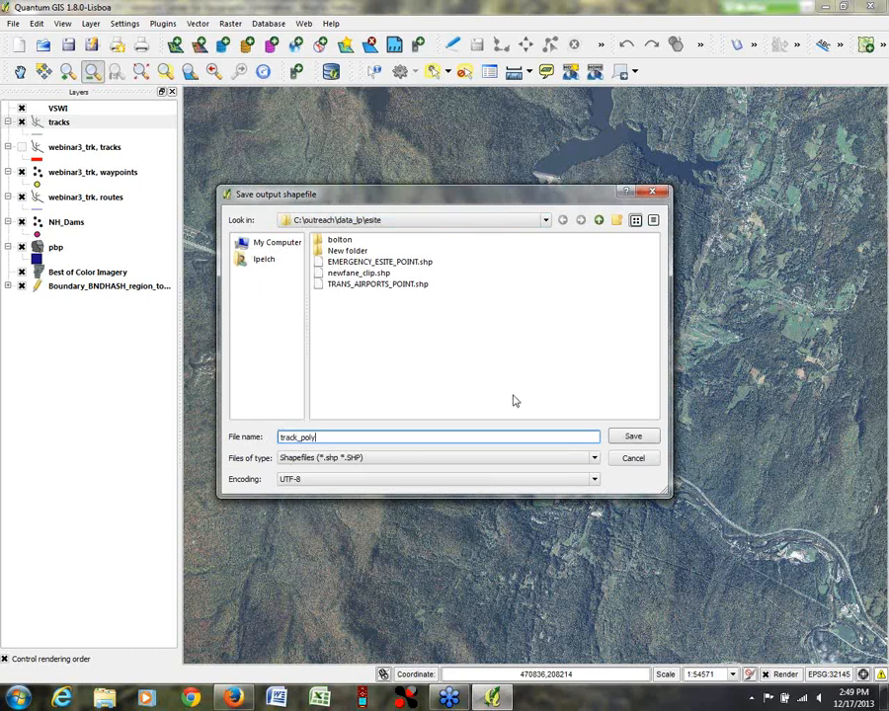
left_click(639, 436)
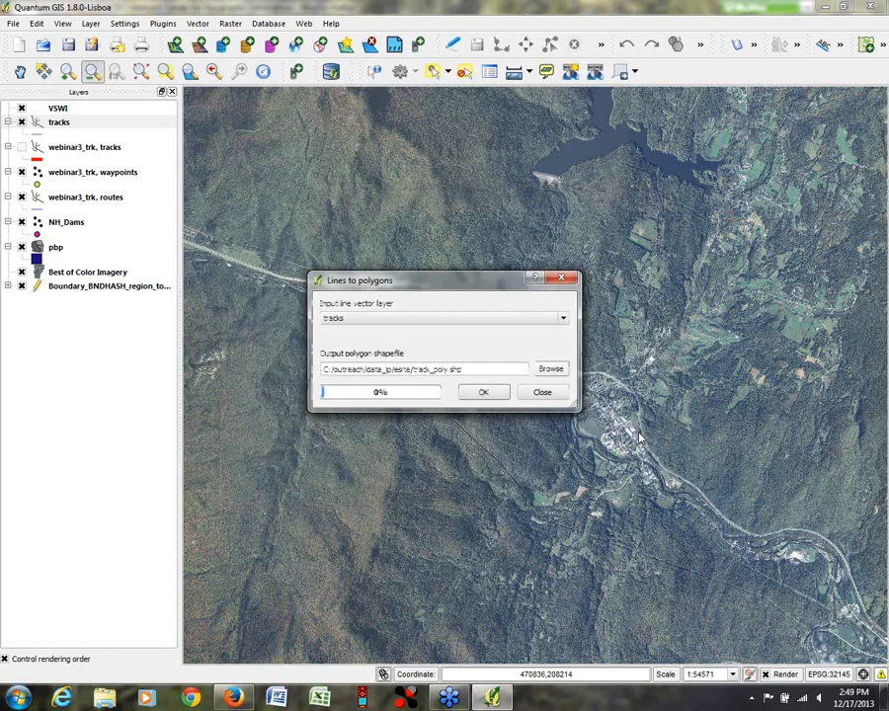
left_click(500, 392)
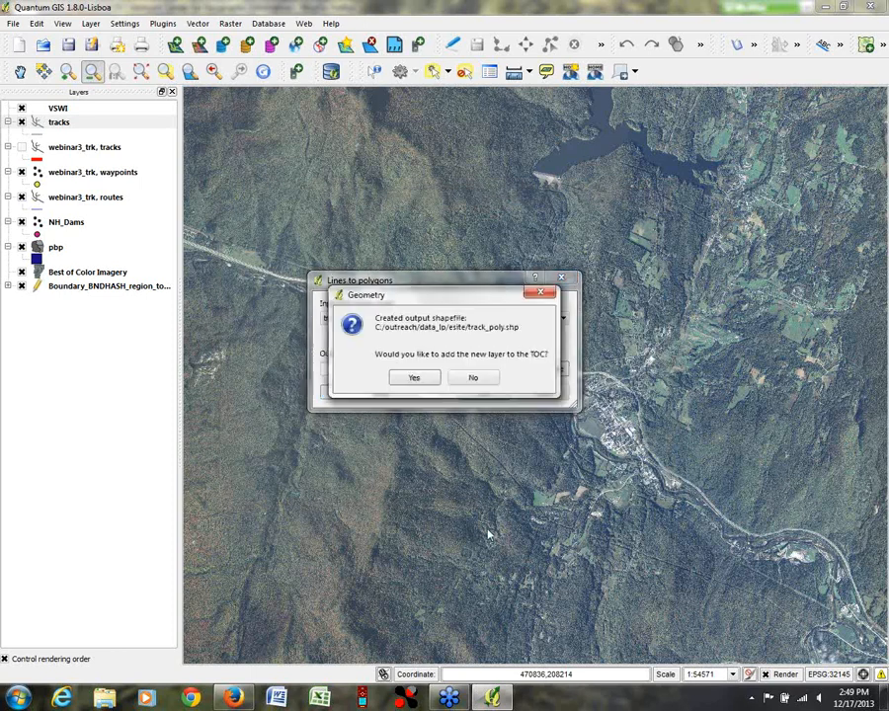
left_click(428, 380)
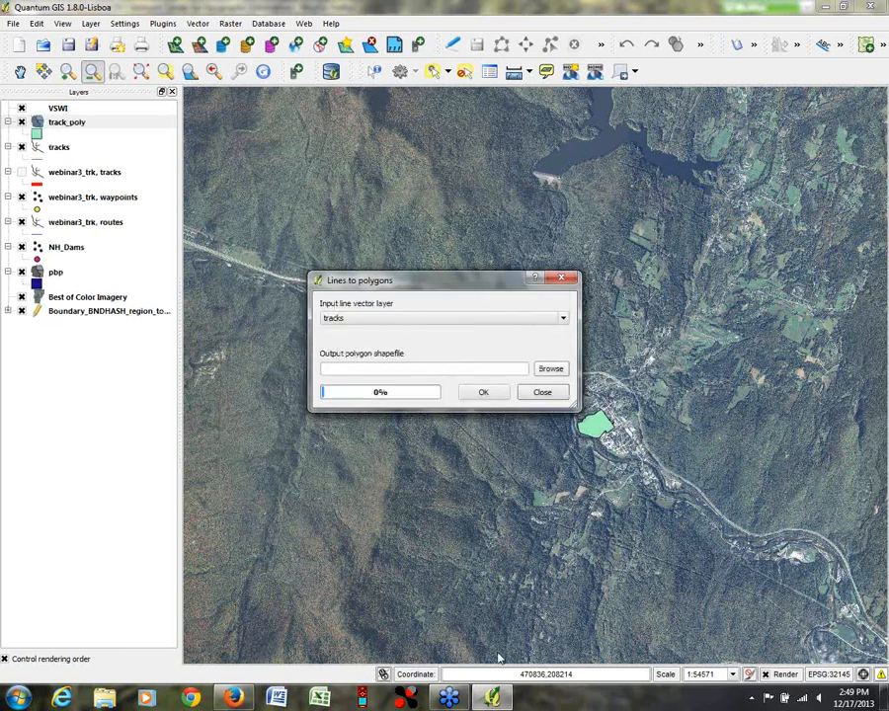
left_click(543, 392)
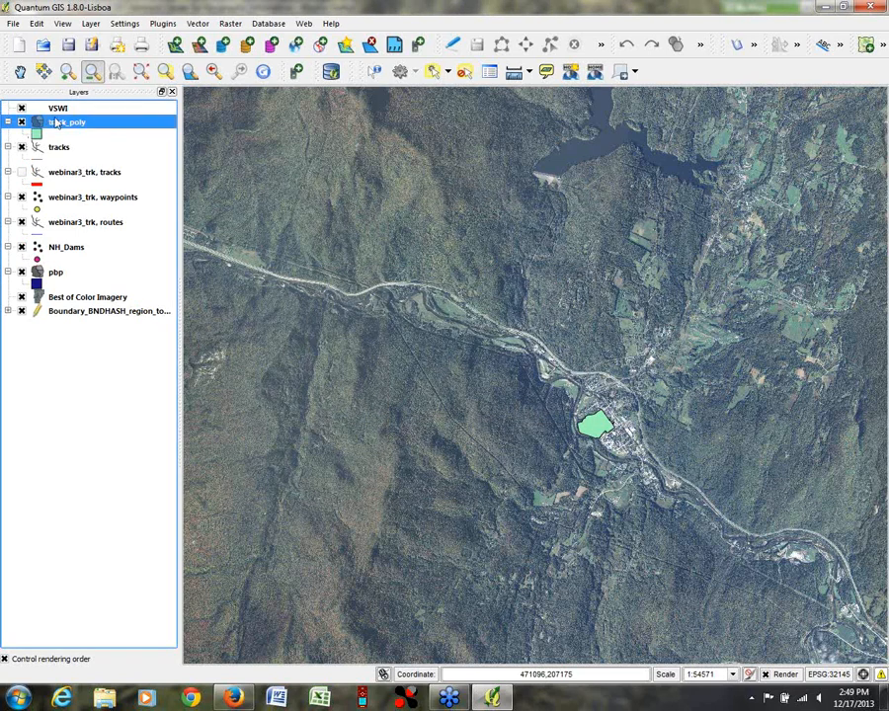
Step: Zoom the map to the track_poly layer's extent and review the available vector geometry tools
right_click(57, 122)
left_click(74, 129)
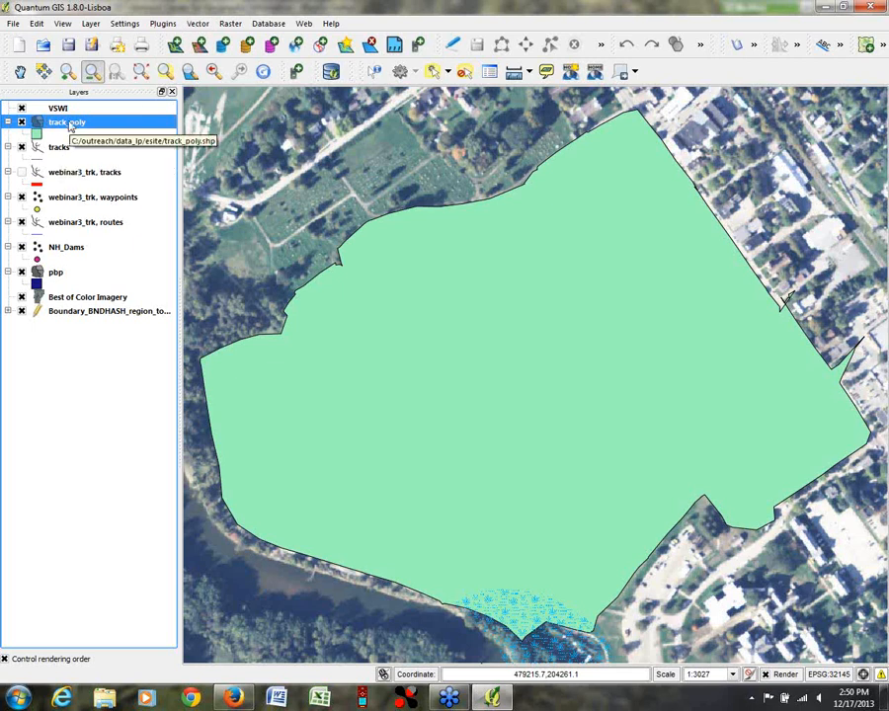
left_click(197, 26)
mouse_move(215, 76)
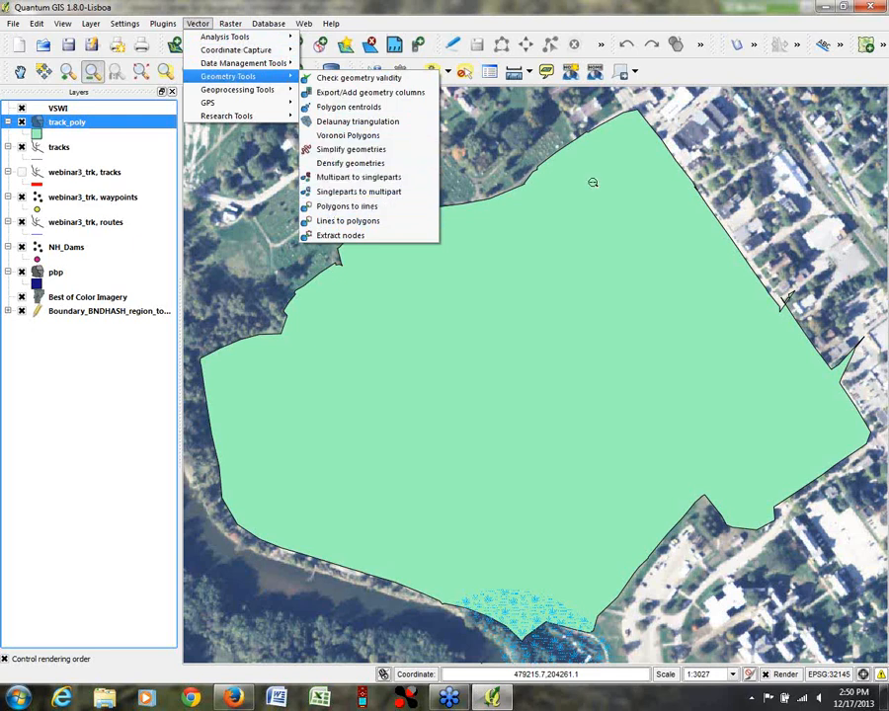
left_click(879, 281)
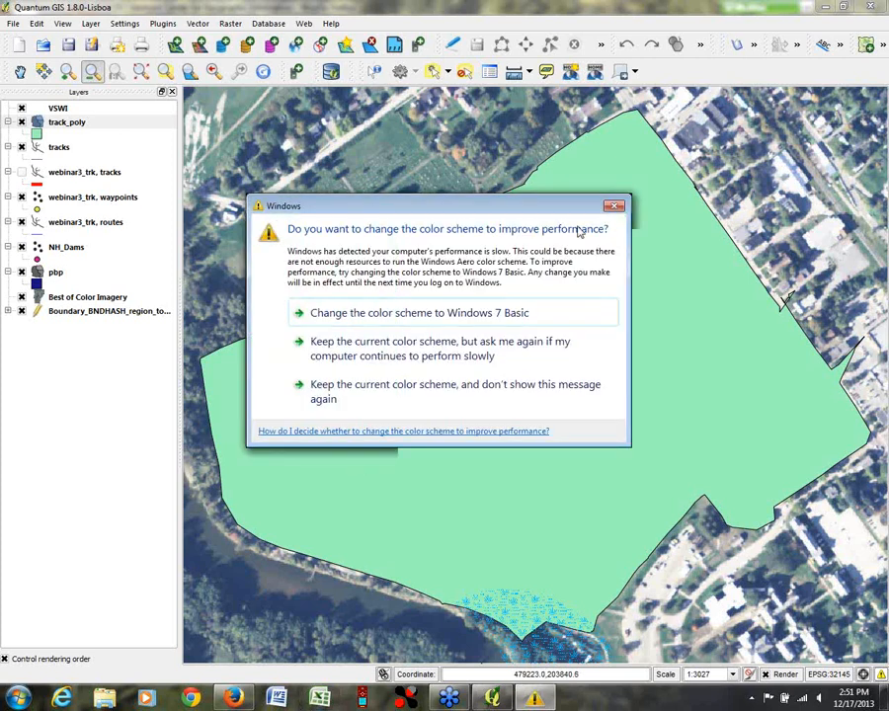
Step: Dismiss the Windows color scheme prompt and close the Reminders window
left_click(614, 206)
left_click(612, 207)
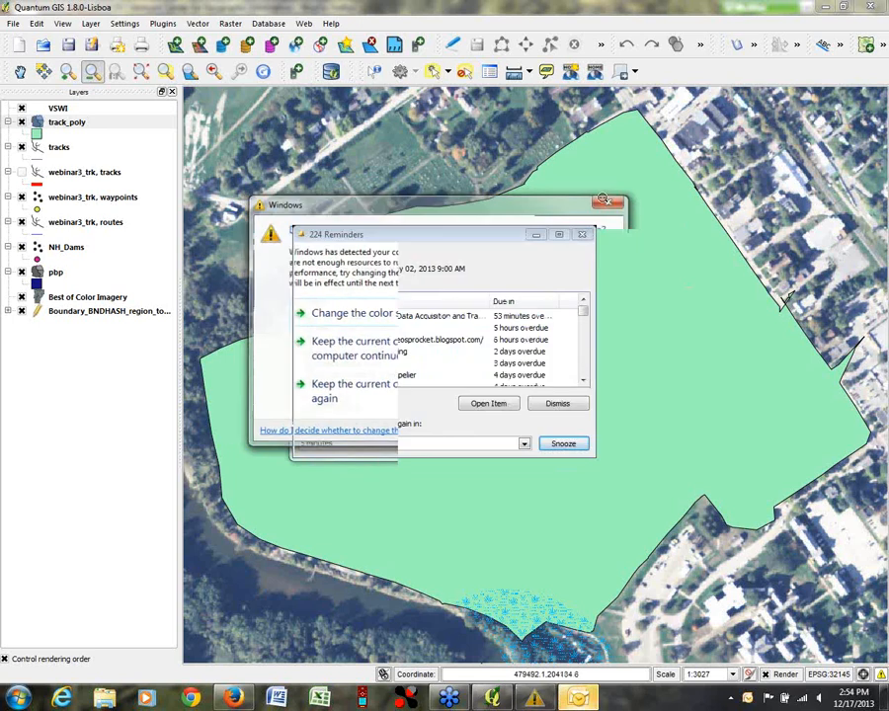
left_click(606, 201)
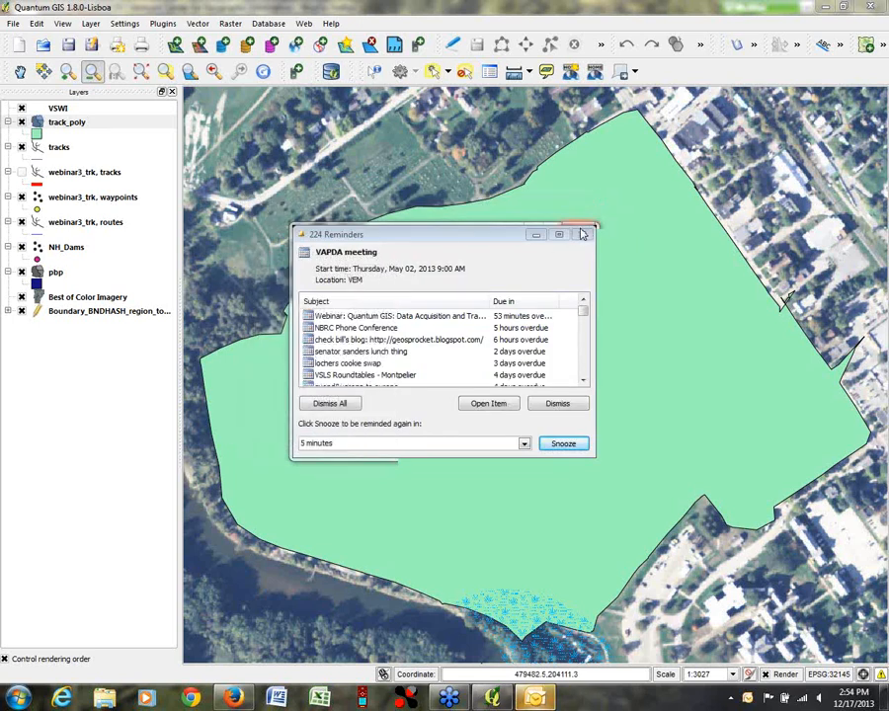
left_click(583, 234)
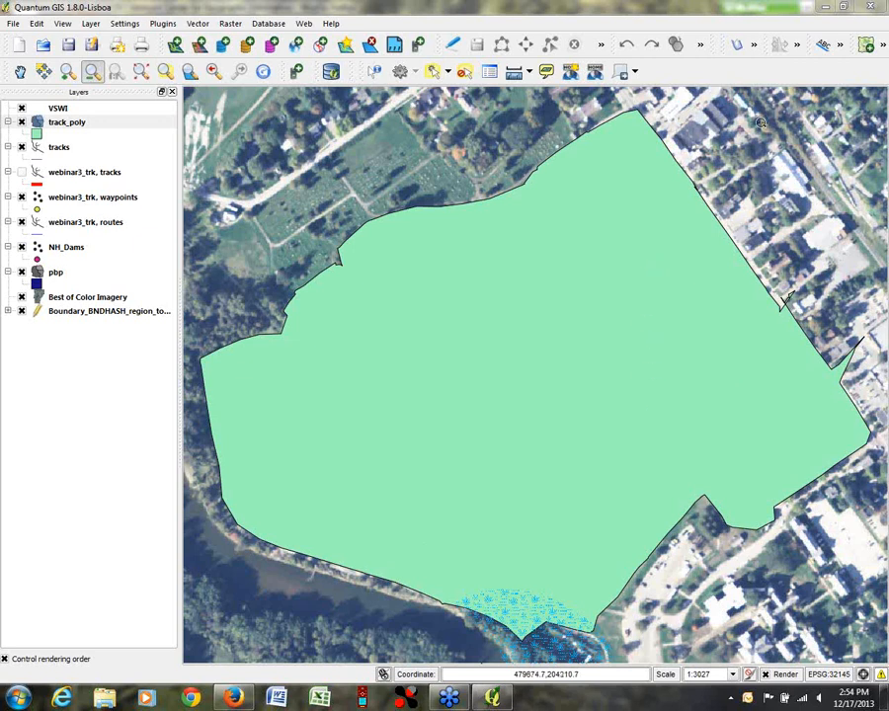
Step: Switch to Firefox and view the Webinars section of the VCGI Event Archive
left_click(826, 9)
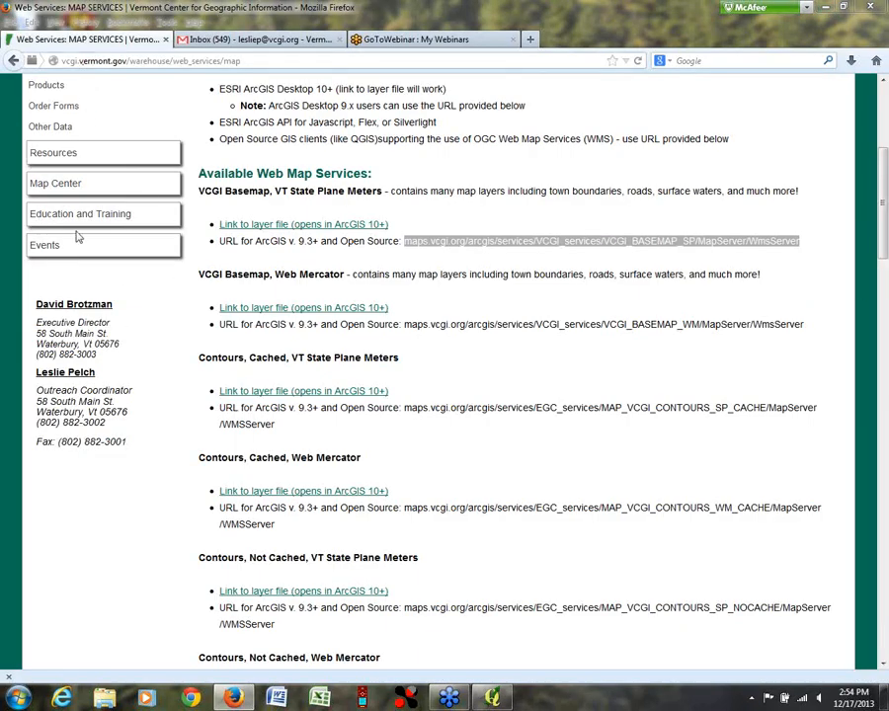
left_click(44, 247)
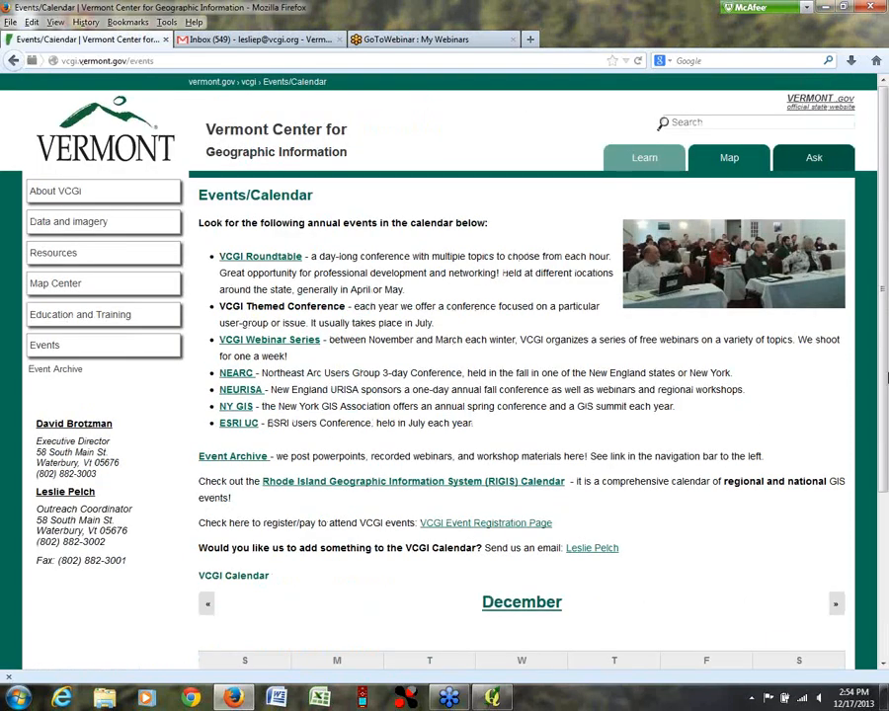
scroll(119, 373, "down", 3)
scroll(120, 373, "up", 3)
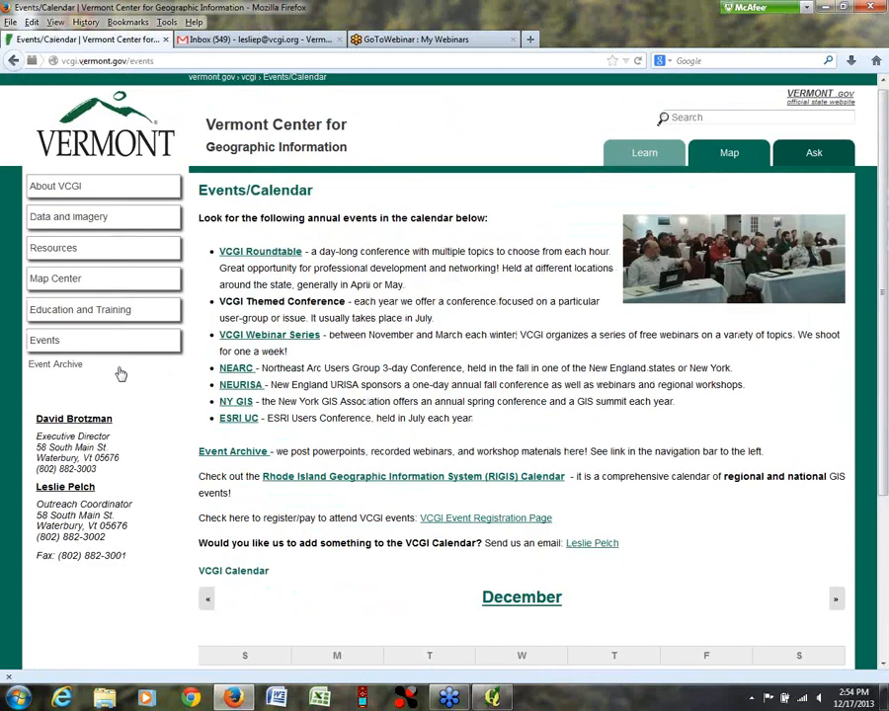
left_click(70, 364)
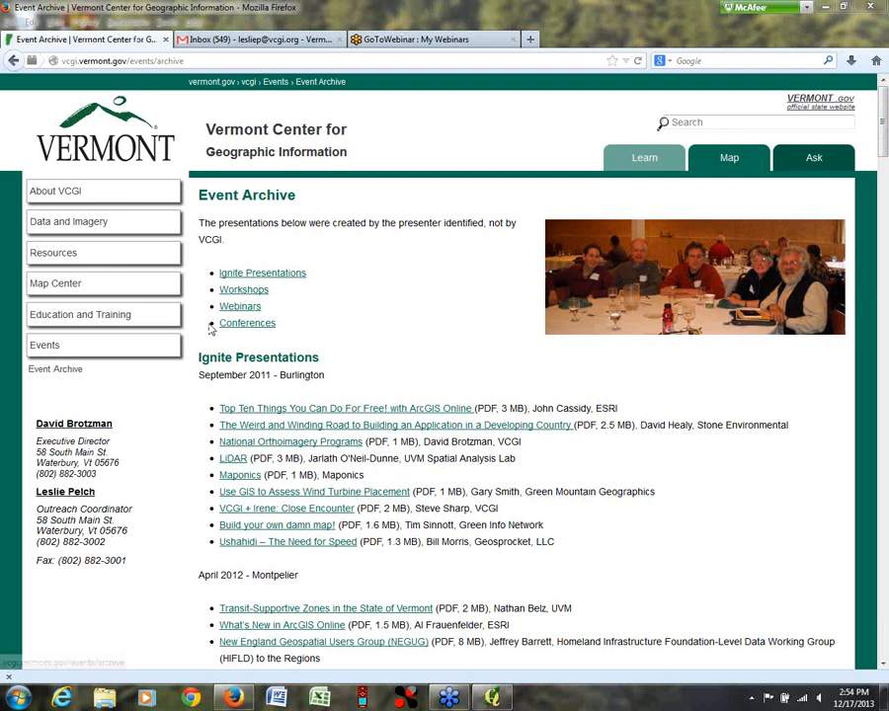
left_click(234, 311)
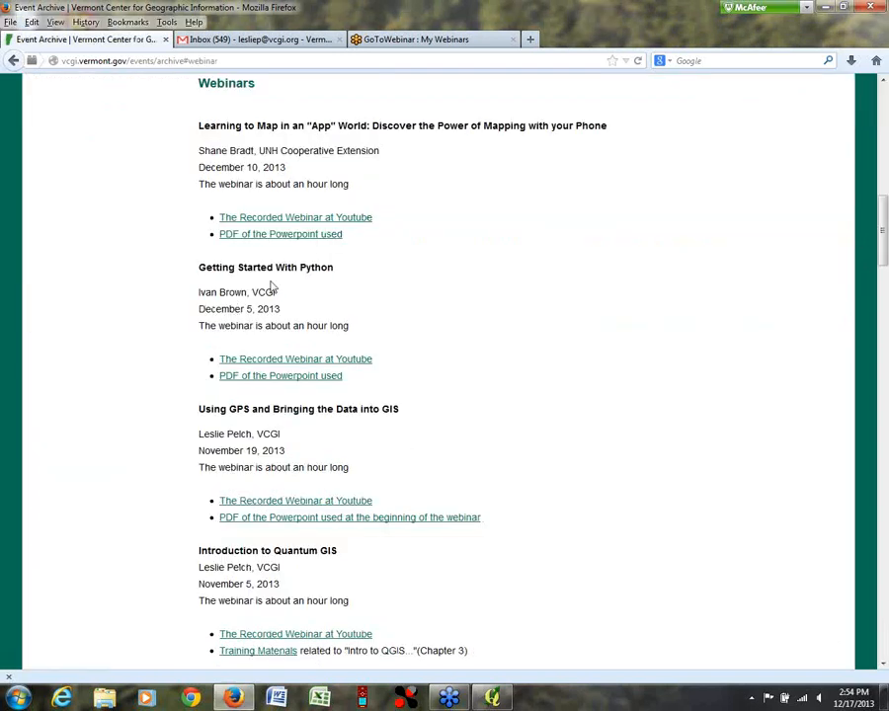
Step: Open the recording of the mapping-with-your-phone webinar through the VTgeospatial YouTube channel, and return to the Event Archive
left_click(260, 223)
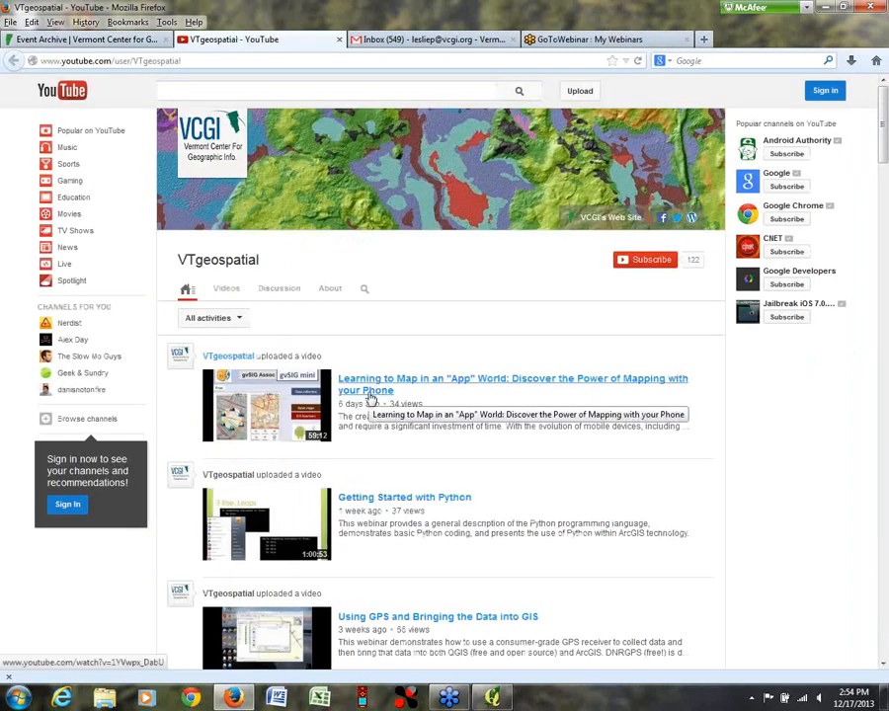
left_click(371, 397)
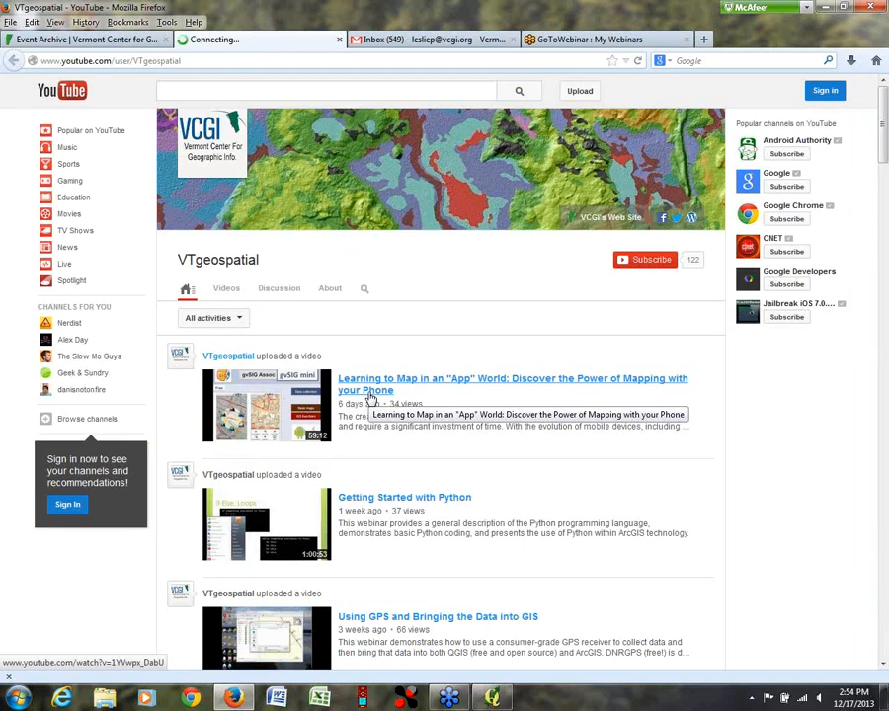
left_click(96, 43)
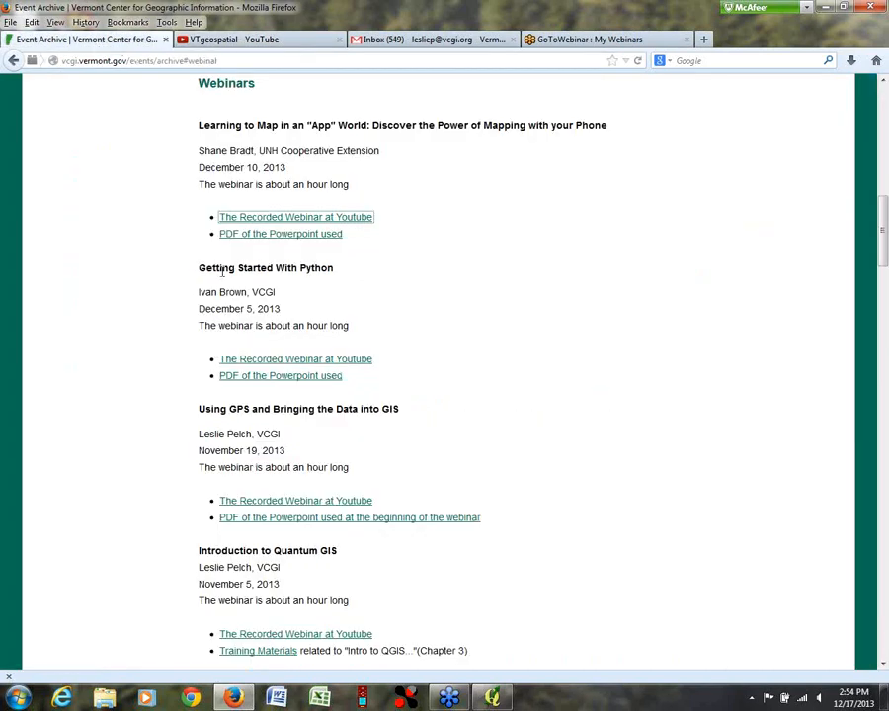
Step: Go to the VCGI home page and look over its news, upcoming events and social media links
left_click(878, 150)
left_click_drag(885, 245, 883, 132)
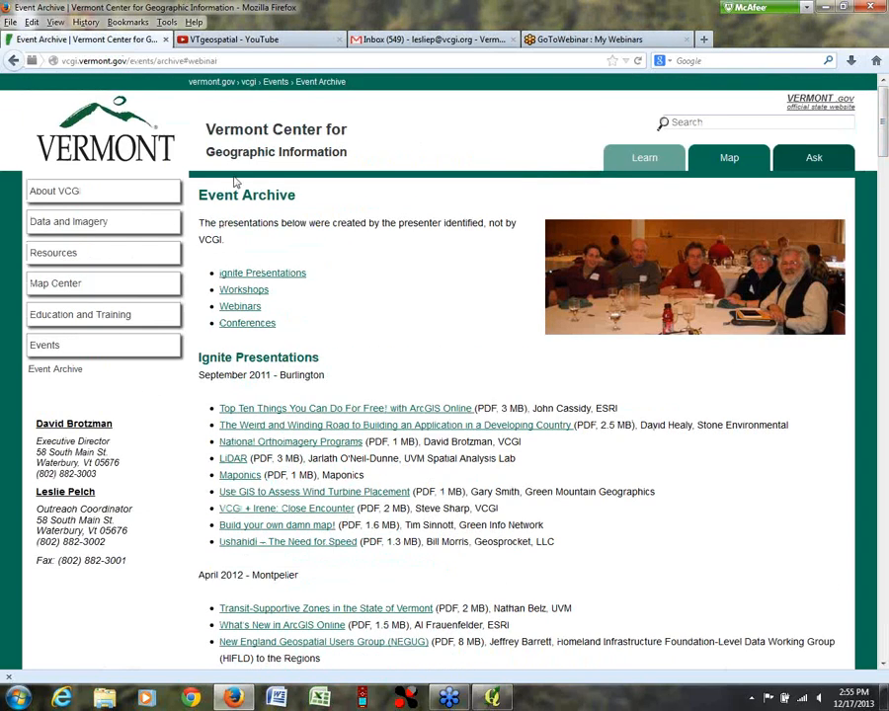
left_click(291, 140)
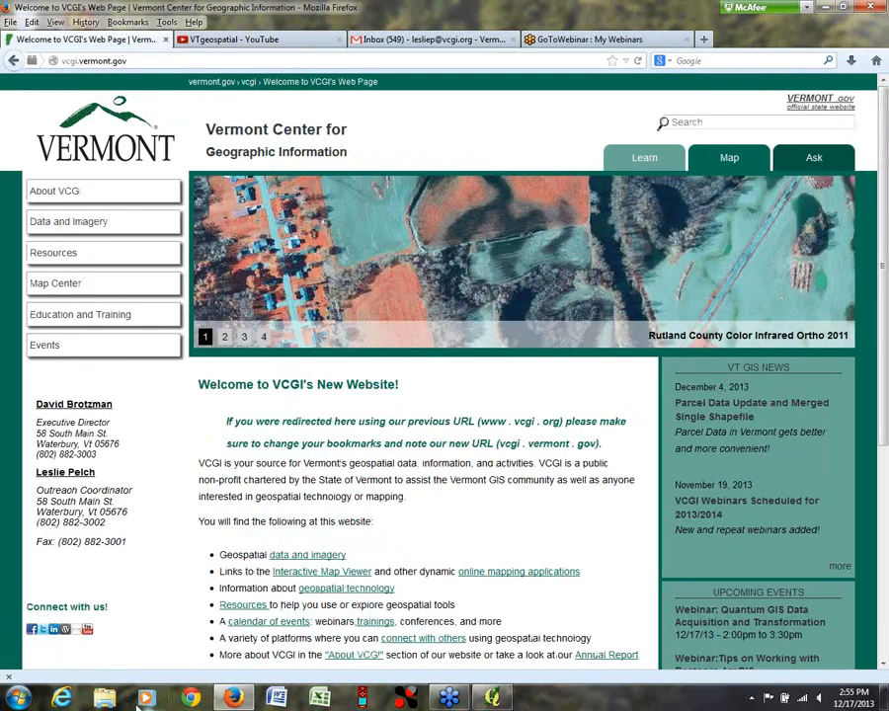
scroll(389, 524, "down", 5)
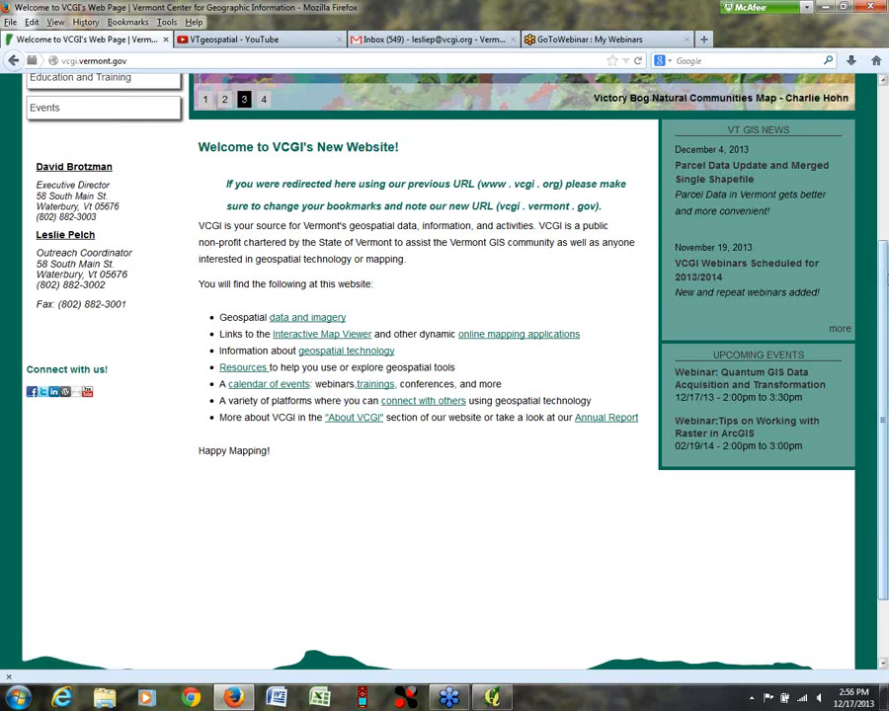
left_click_drag(886, 272, 887, 116)
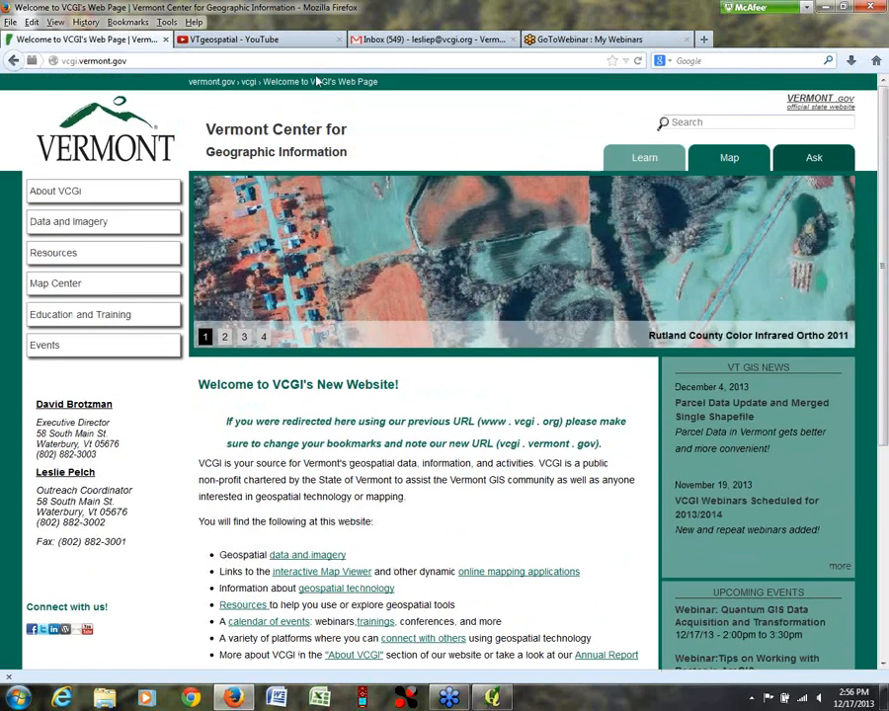
Step: Return to the VCGI home page, display its third banner image and view the upcoming events
left_click(365, 41)
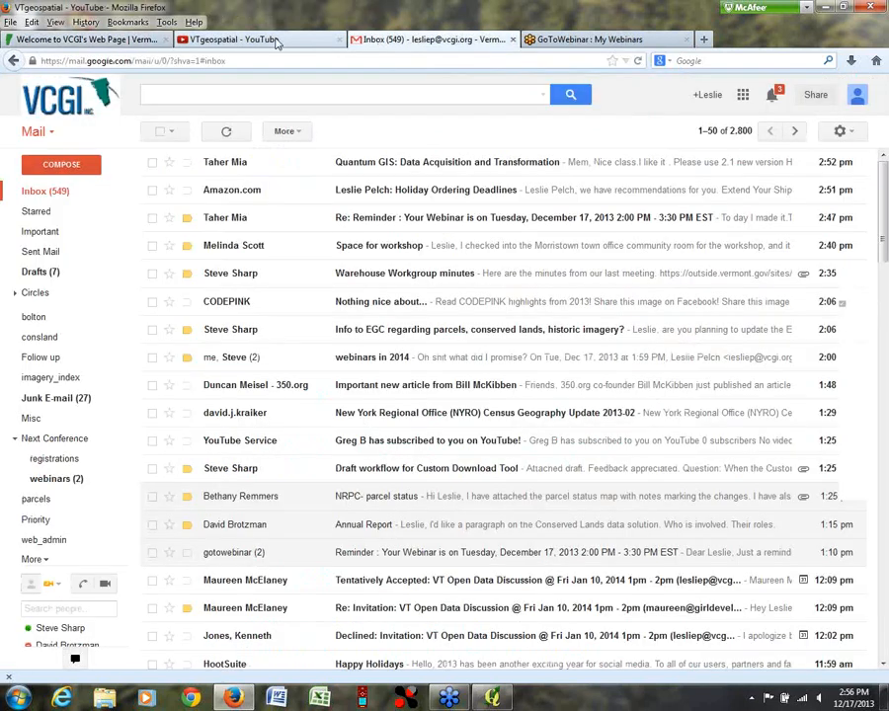
left_click(275, 39)
left_click(105, 40)
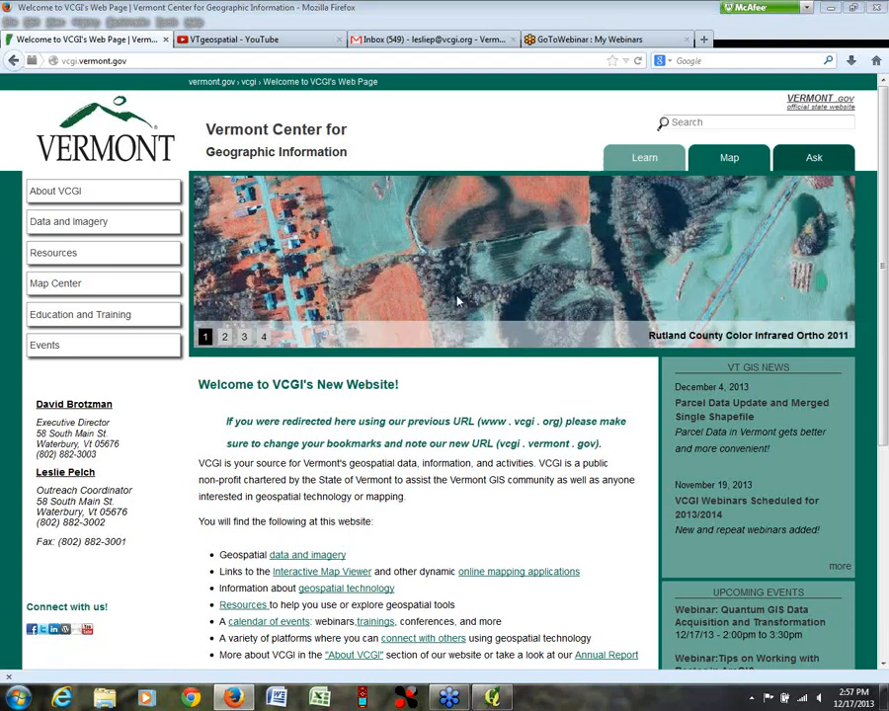
left_click(245, 338)
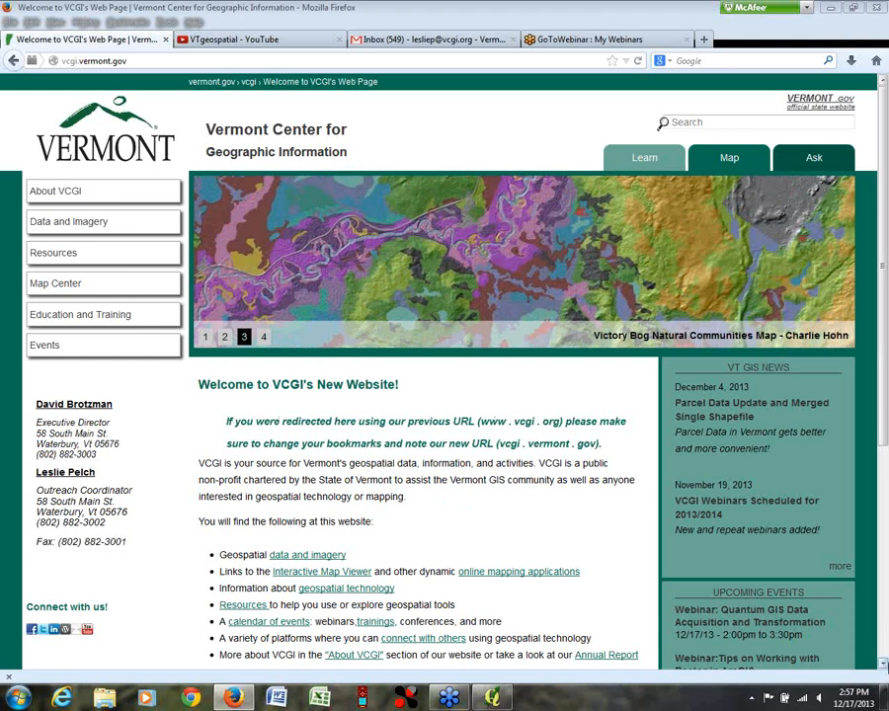
scroll(877, 657, "down", 3)
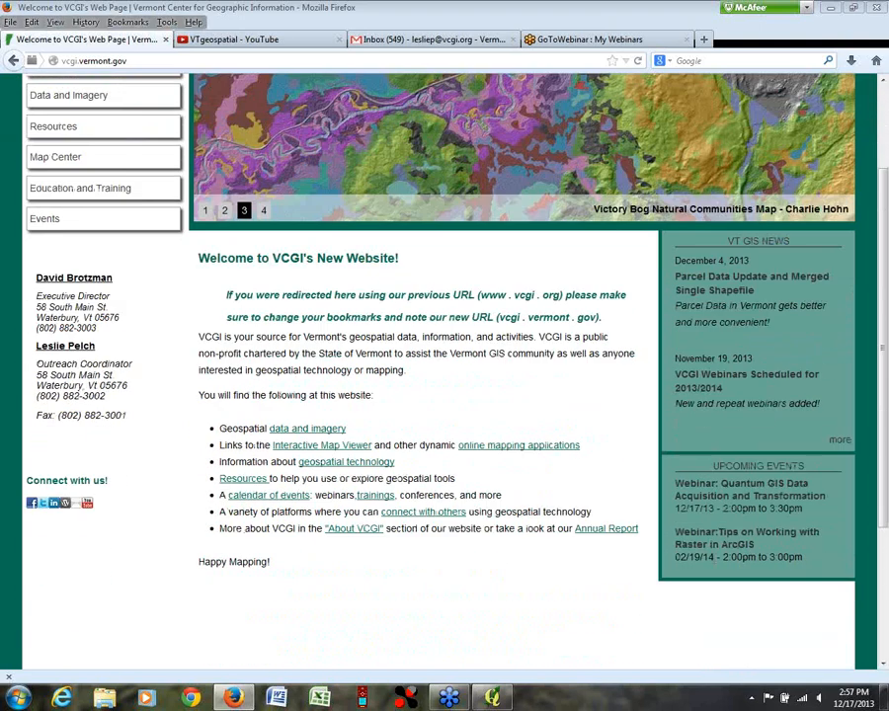